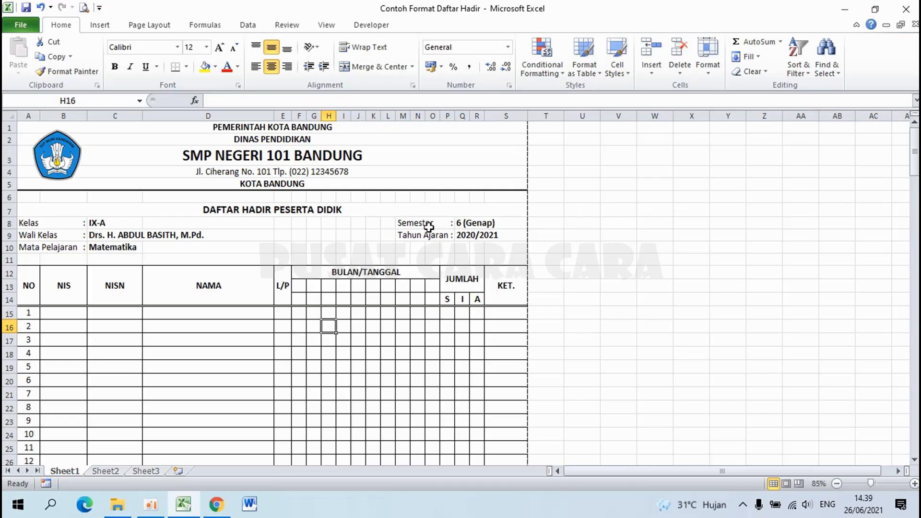
# Review the example attendance sheet in print preview, paging through classes IX-B and IX-C.
pyautogui.scroll(-7, 429, 227)
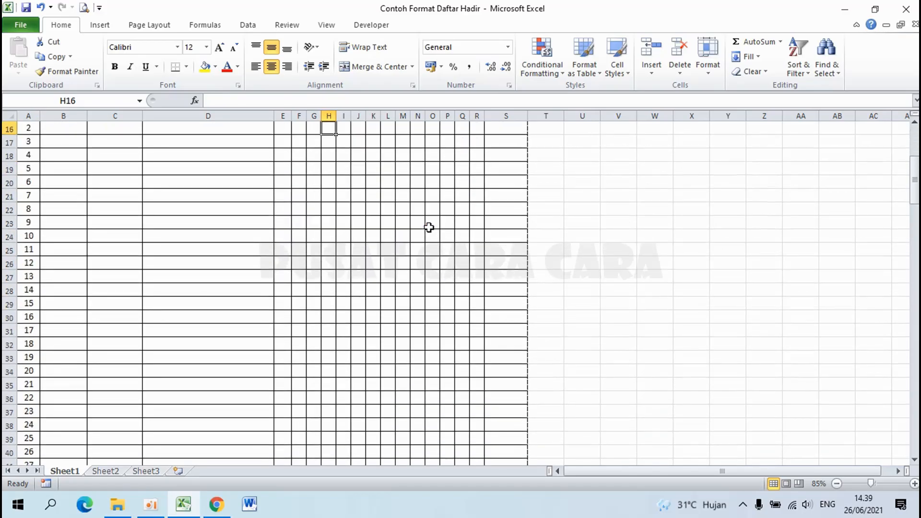
pyautogui.scroll(6, 429, 227)
pyautogui.scroll(1, 429, 227)
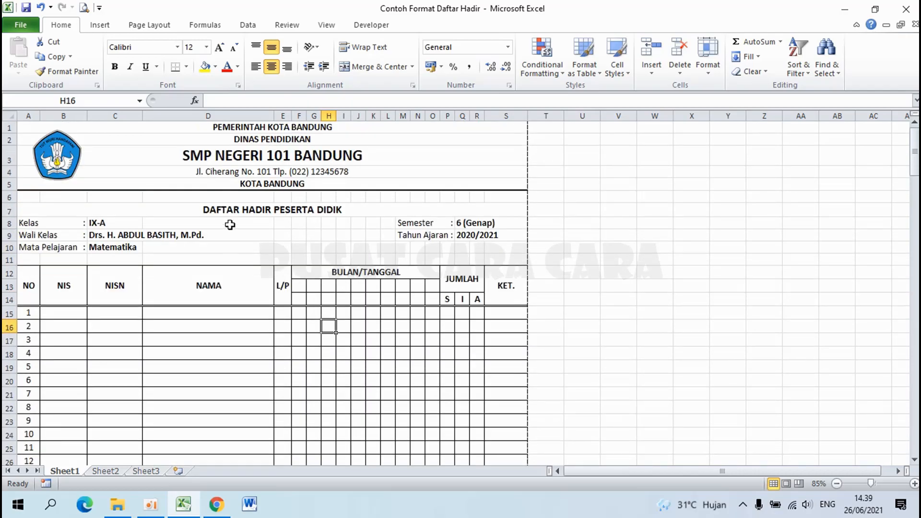
pyautogui.scroll(-19, 230, 224)
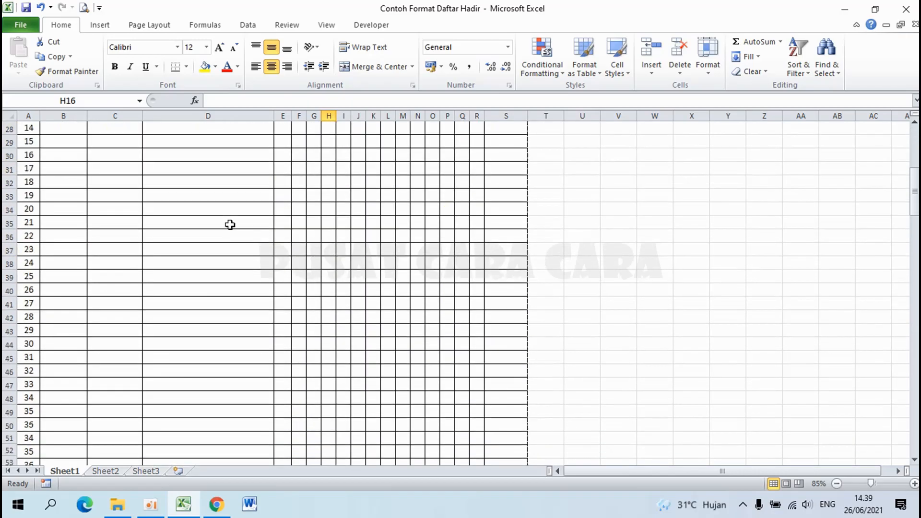
pyautogui.scroll(-19, 230, 224)
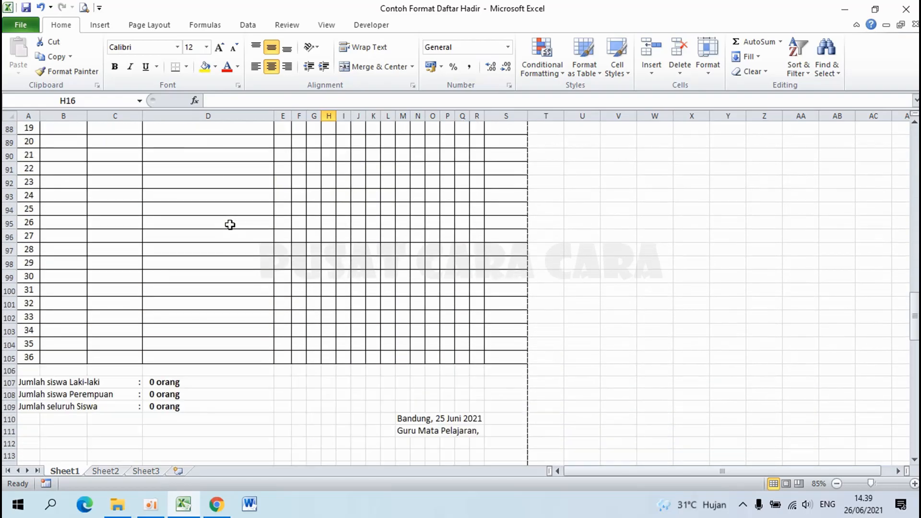
pyautogui.scroll(20, 230, 225)
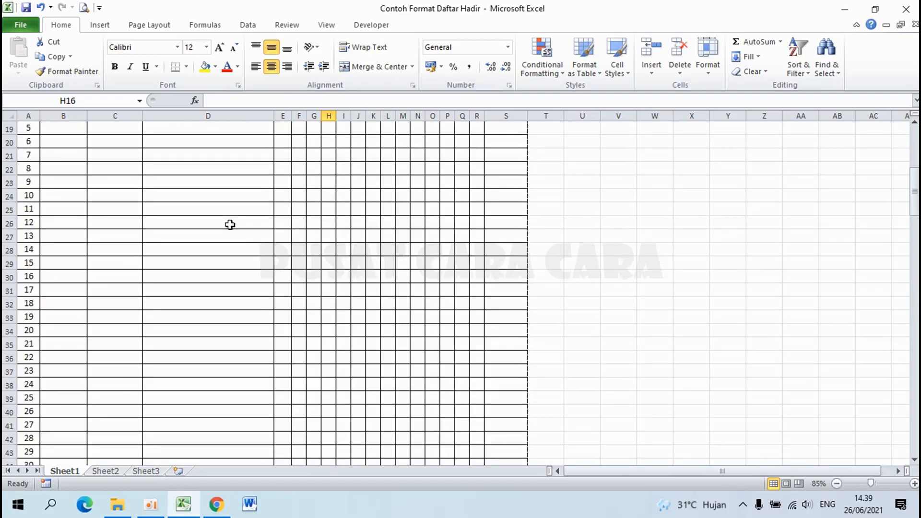
pyautogui.click(85, 11)
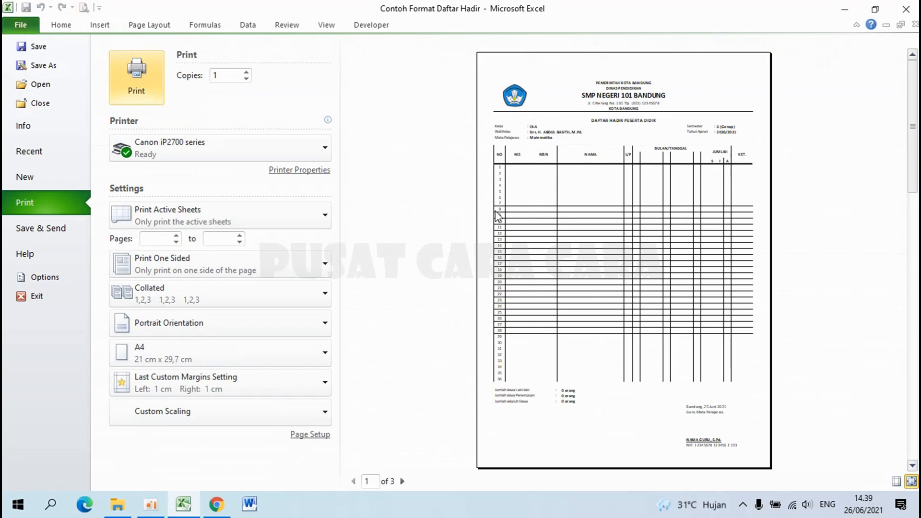
pyautogui.click(402, 481)
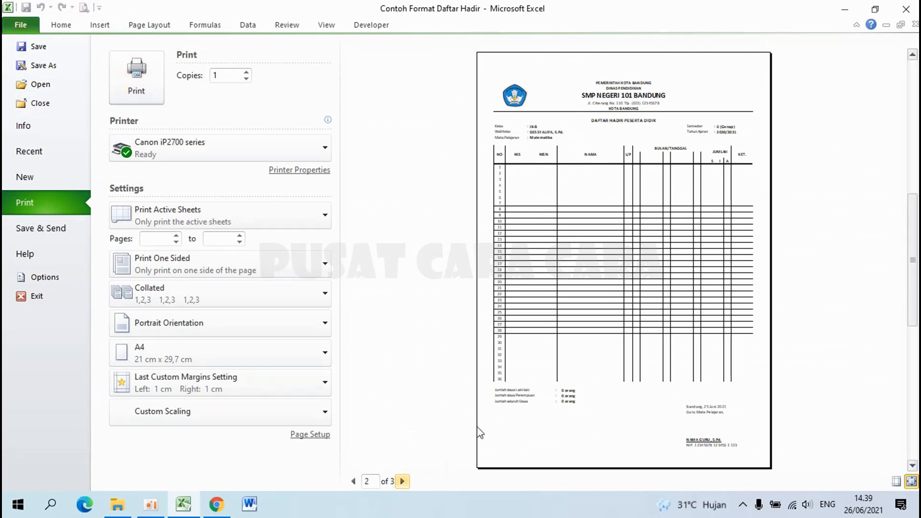
pyautogui.click(403, 481)
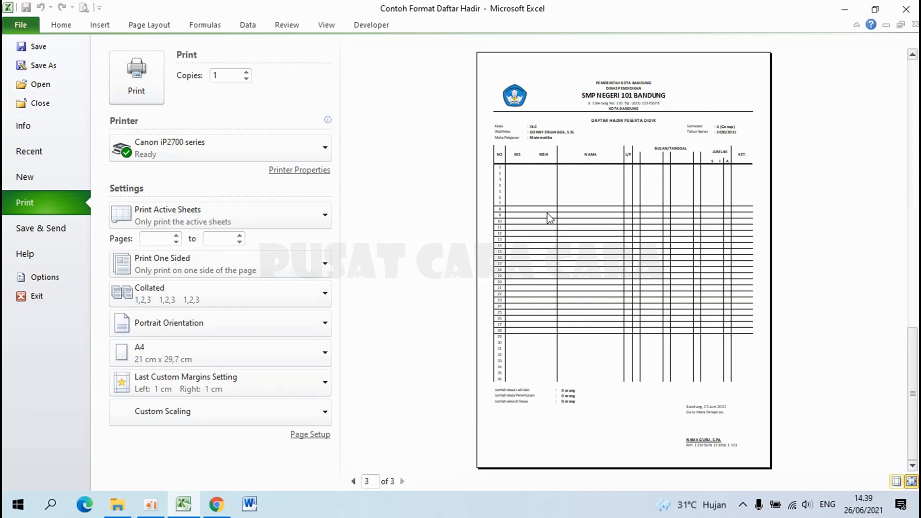
pyautogui.press('Escape')
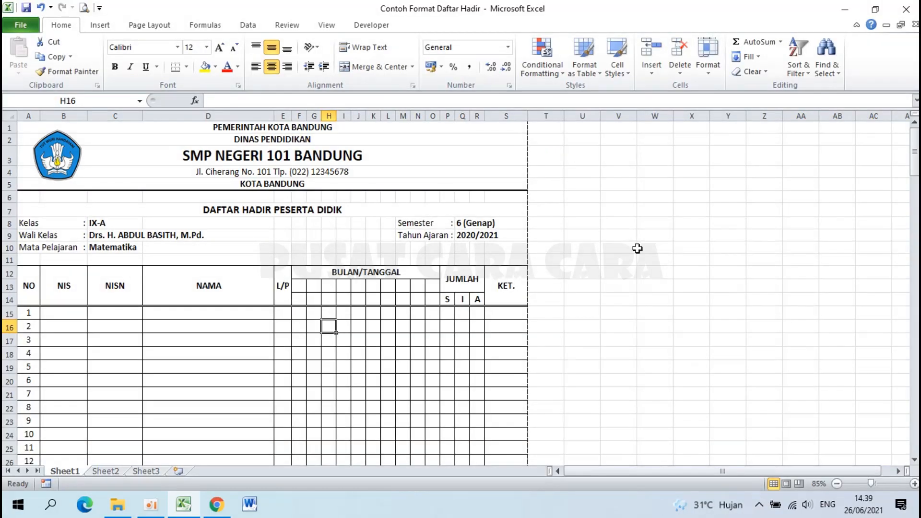
# Launch a new blank Excel workbook and set every cell to middle vertical alignment.
pyautogui.click(847, 11)
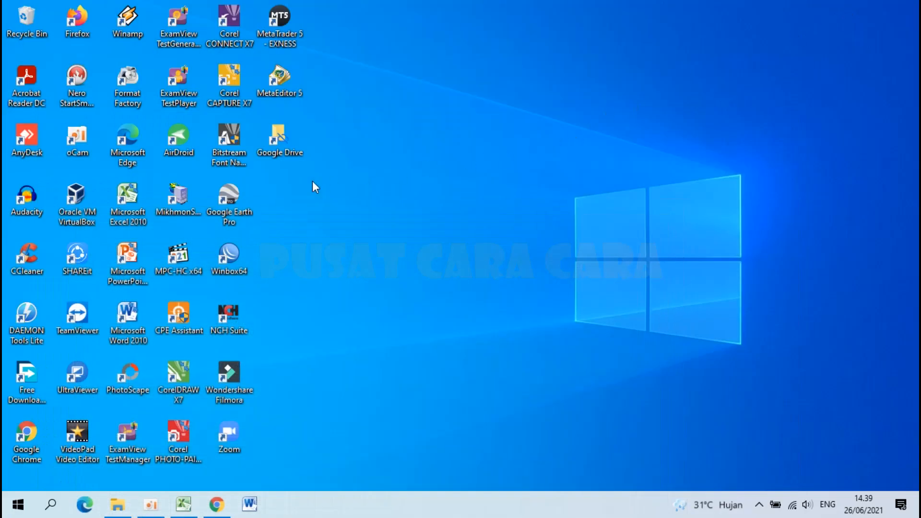
pyautogui.doubleClick(134, 209)
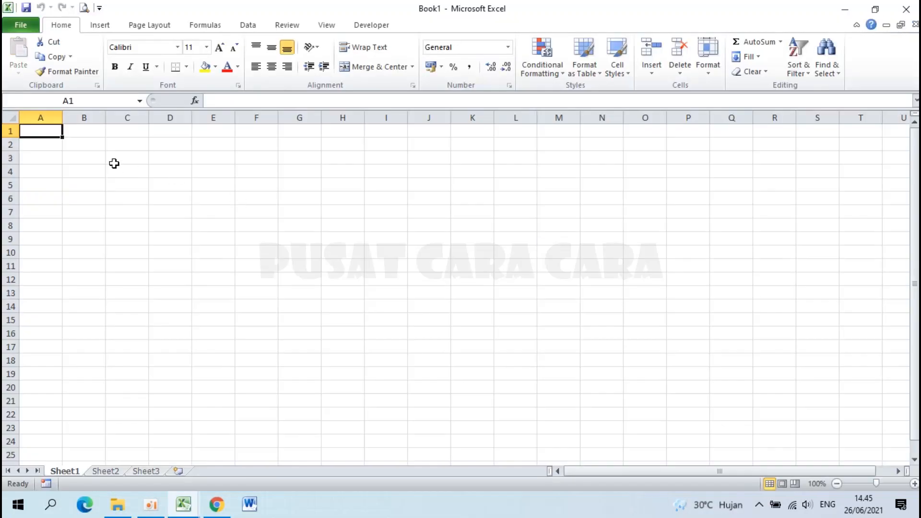
pyautogui.scroll(7, 114, 164)
pyautogui.scroll(5, 114, 164)
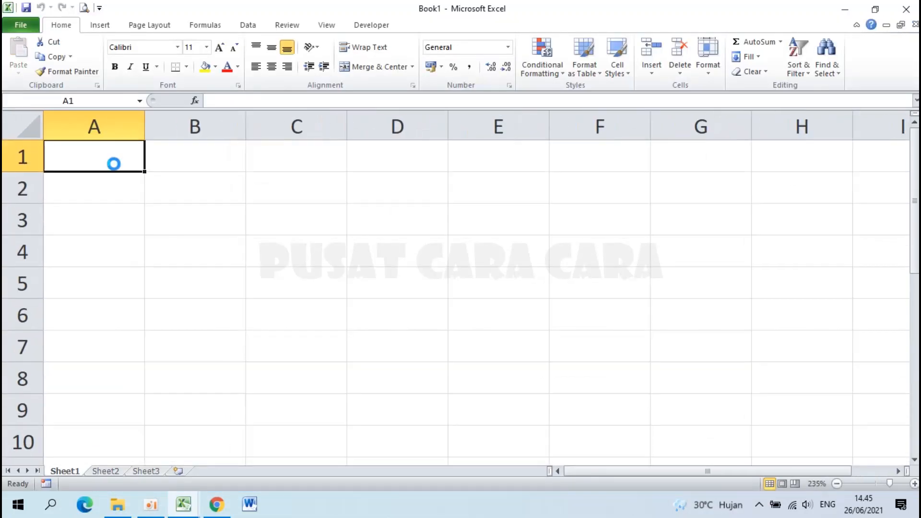
pyautogui.click(34, 130)
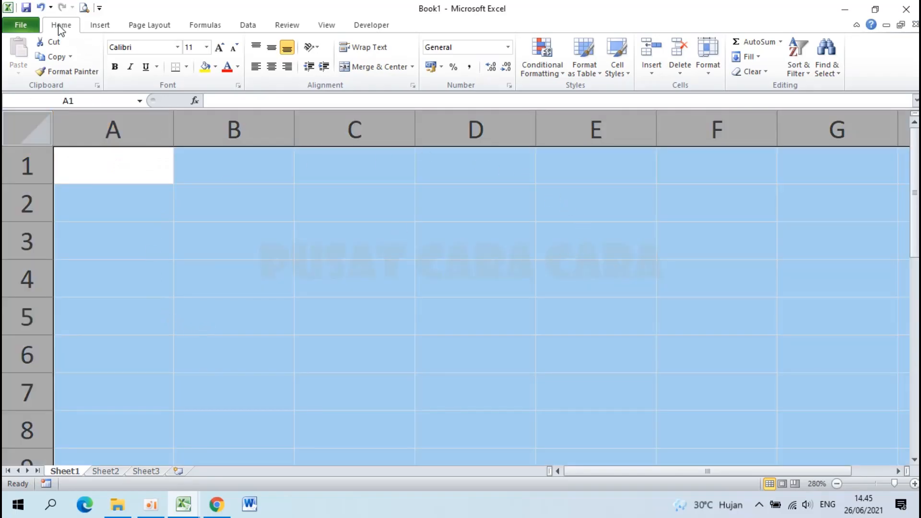
pyautogui.click(272, 49)
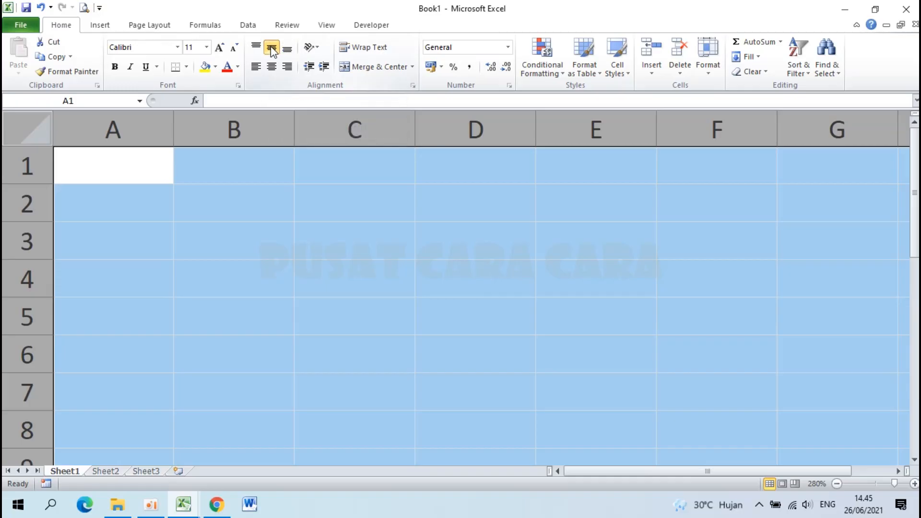
pyautogui.click(212, 179)
pyautogui.click(187, 509)
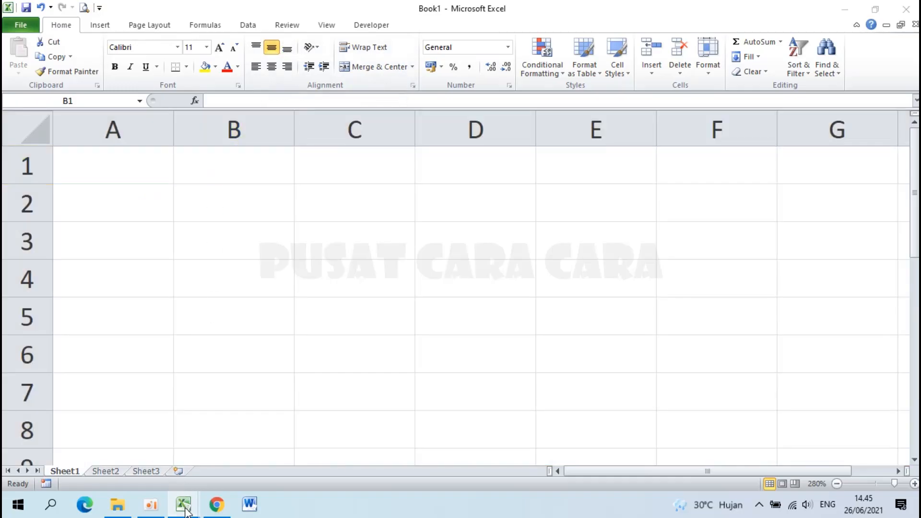
pyautogui.click(120, 430)
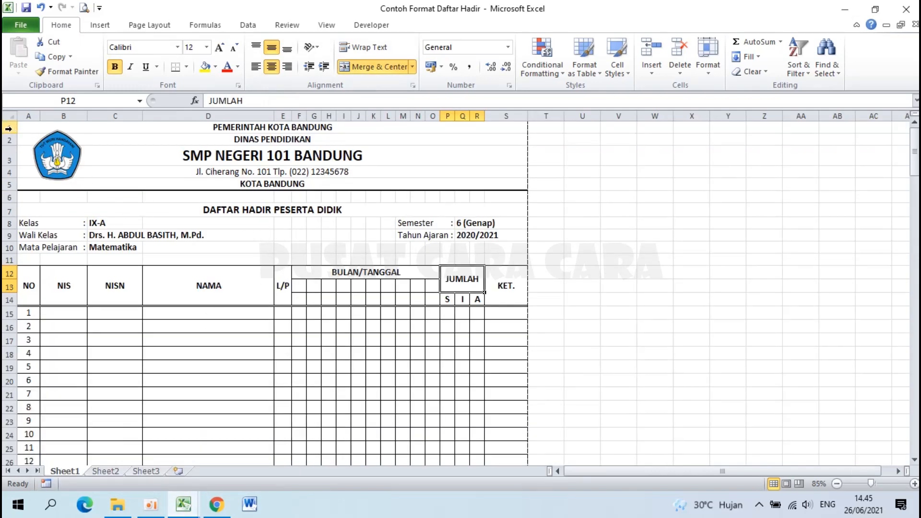
pyautogui.moveTo(8, 129); pyautogui.dragTo(24, 350)
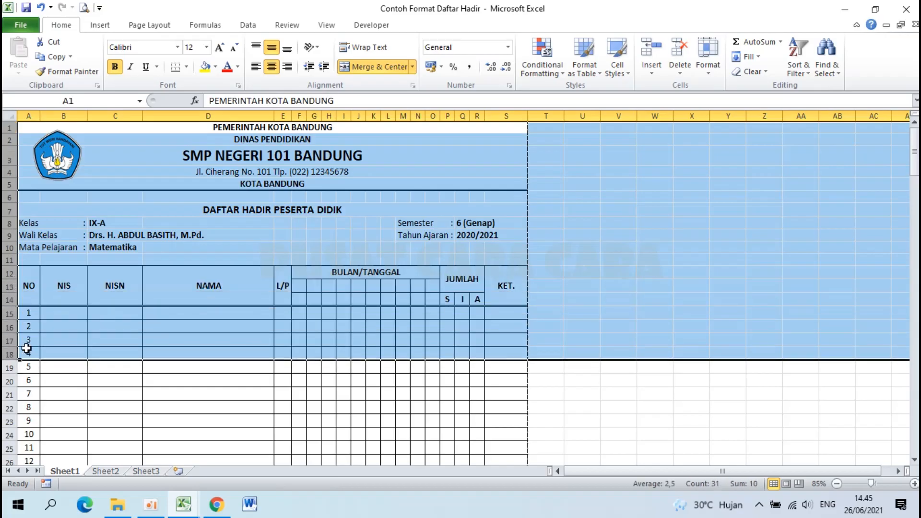
pyautogui.click(150, 326)
pyautogui.moveTo(29, 283); pyautogui.dragTo(487, 341)
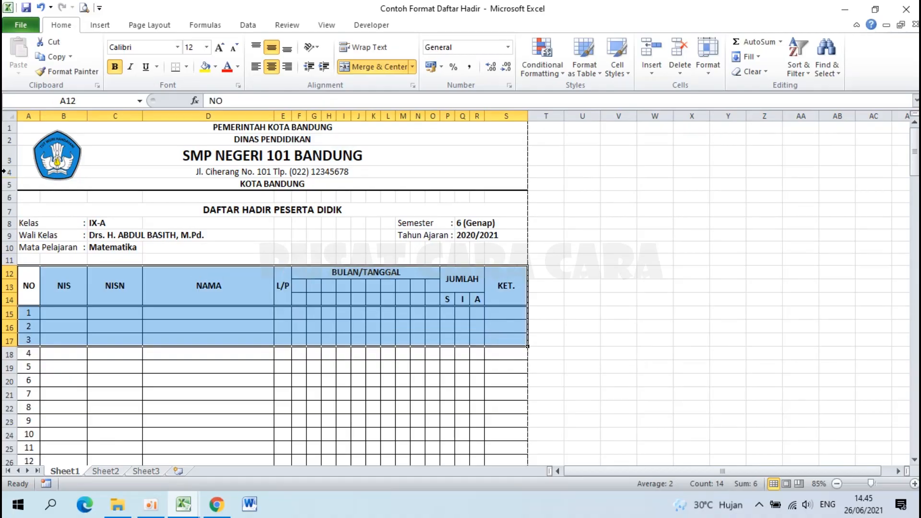
pyautogui.moveTo(7, 129); pyautogui.dragTo(22, 248)
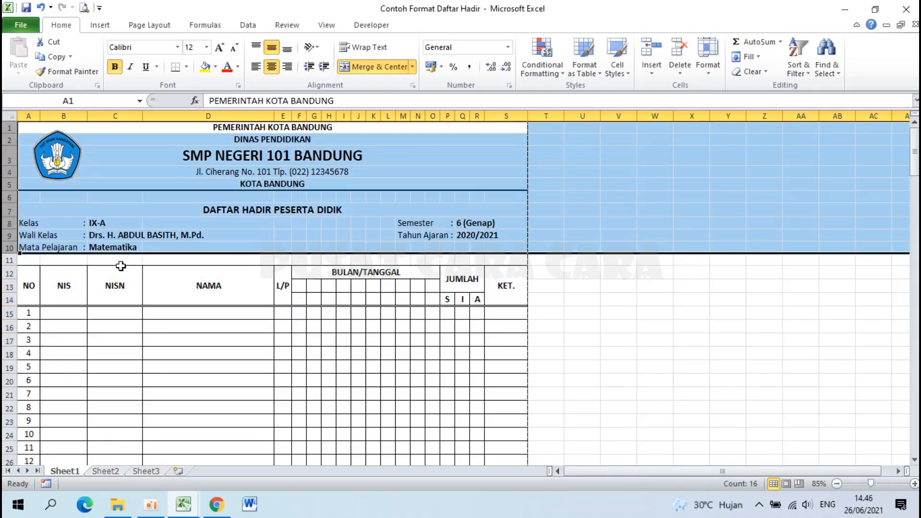
pyautogui.moveTo(29, 284); pyautogui.dragTo(485, 401)
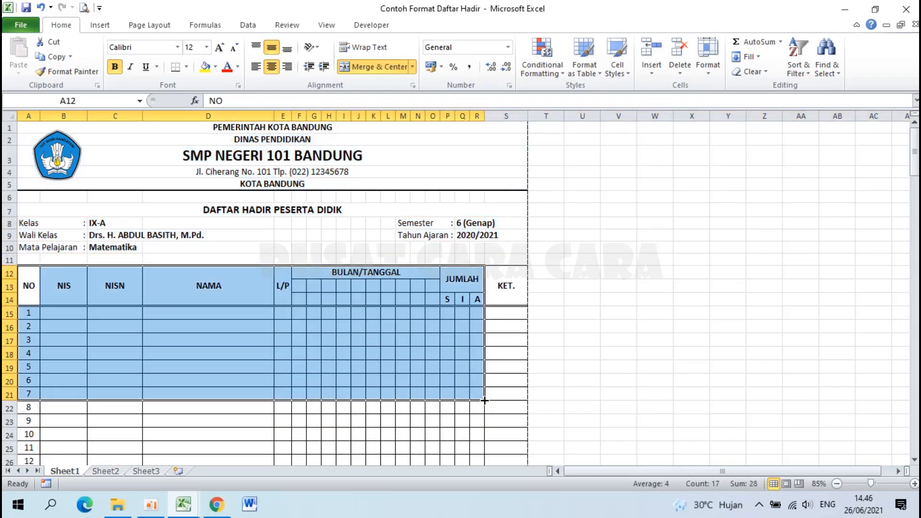
pyautogui.moveTo(4, 125); pyautogui.dragTo(23, 255)
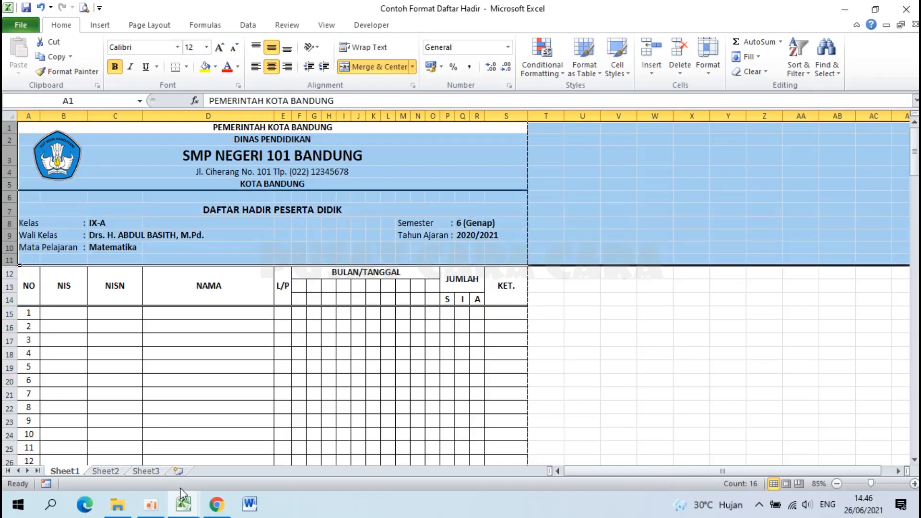
pyautogui.click(183, 504)
pyautogui.click(296, 397)
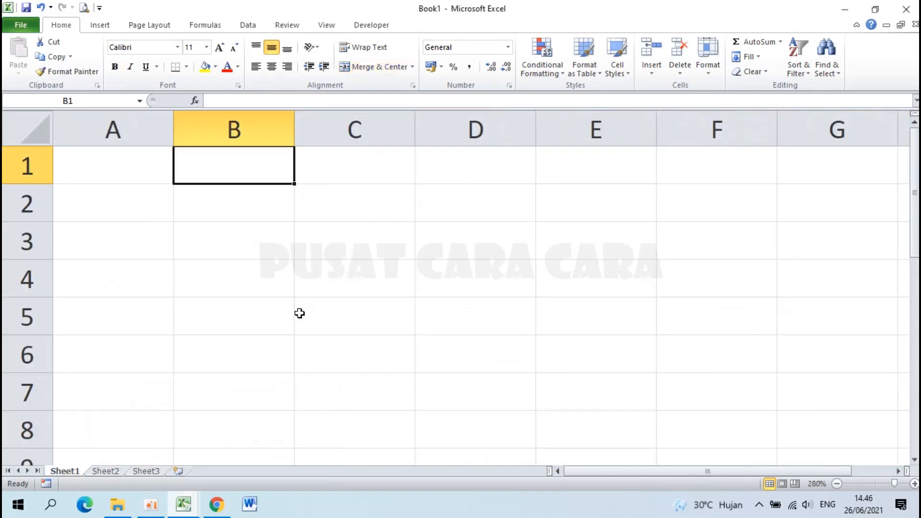
# Enter the headers NO, NIS, NISN and NAMA across cells A1 to D1.
pyautogui.click(105, 163)
pyautogui.write('NO')
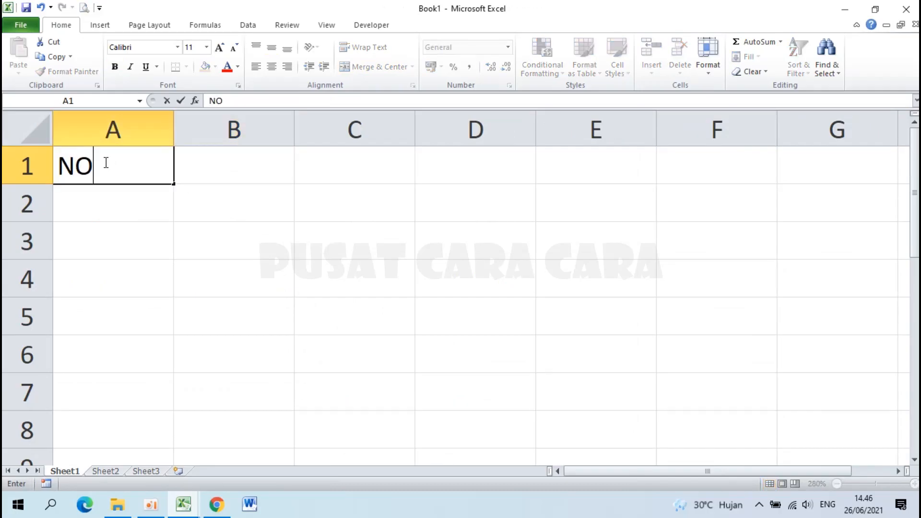
pyautogui.press('Tab')
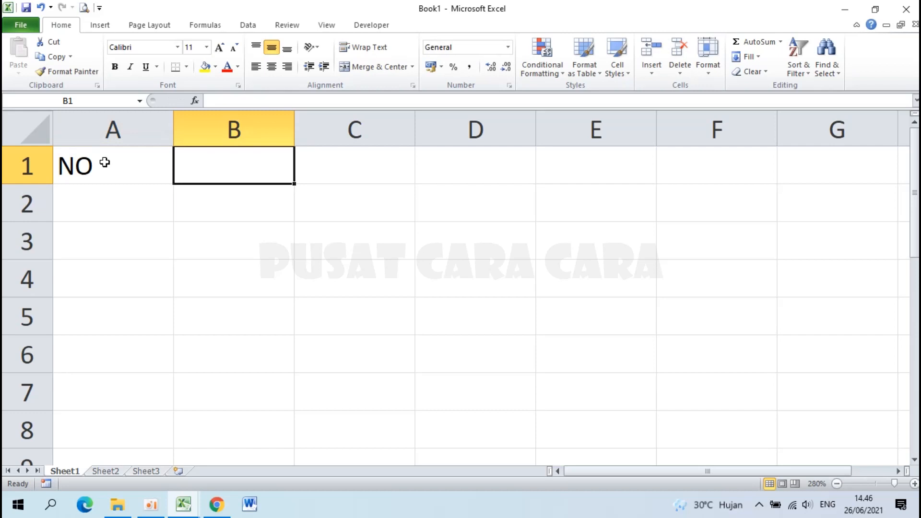
pyautogui.write('NIS')
pyautogui.press('Tab')
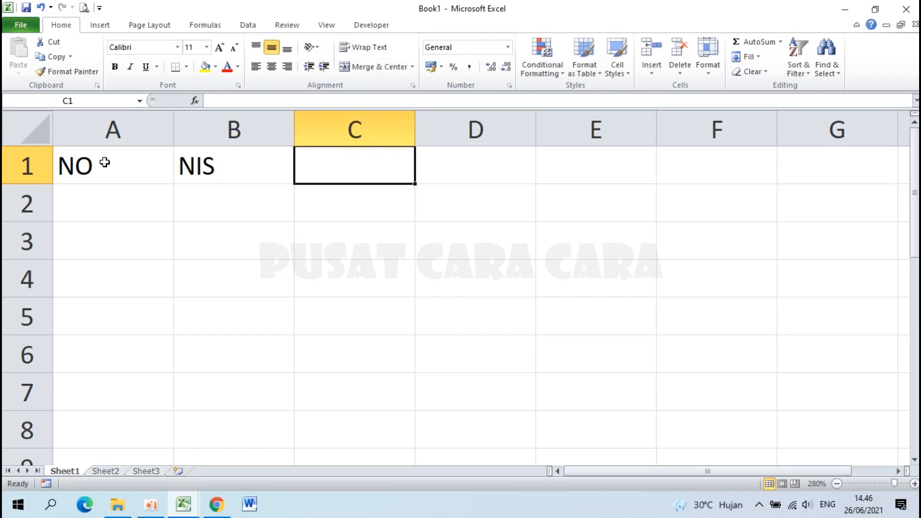
pyautogui.write('NISN')
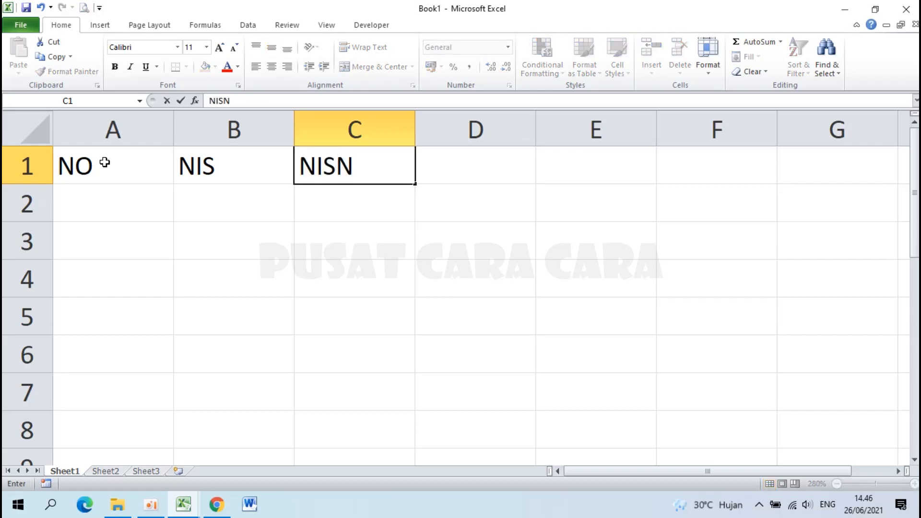
pyautogui.press('Tab')
pyautogui.write('NAA')
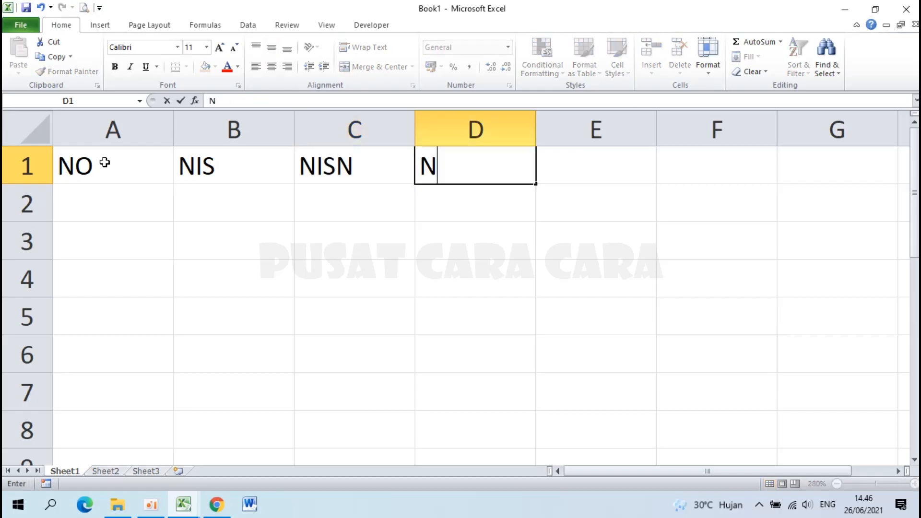
pyautogui.press('BackSpace')
pyautogui.write('MA')
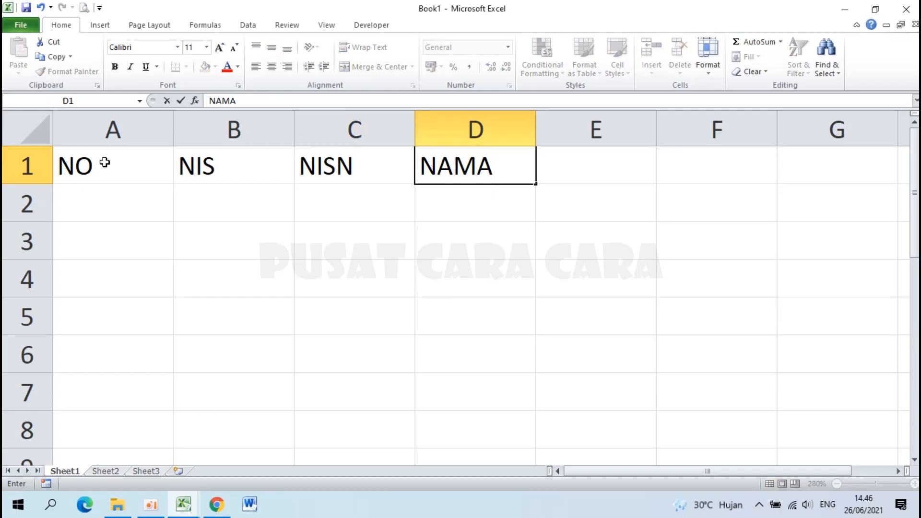
pyautogui.press('Tab')
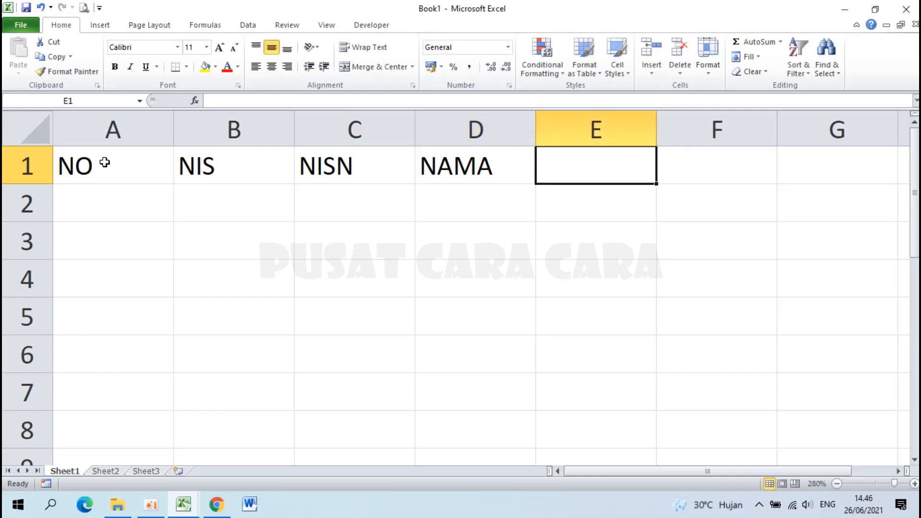
# Enter L/P in E1 and BULAN/TANGGAL in F1.
pyautogui.write('JK')
pyautogui.press('BackSpace')
pyautogui.press('BackSpace')
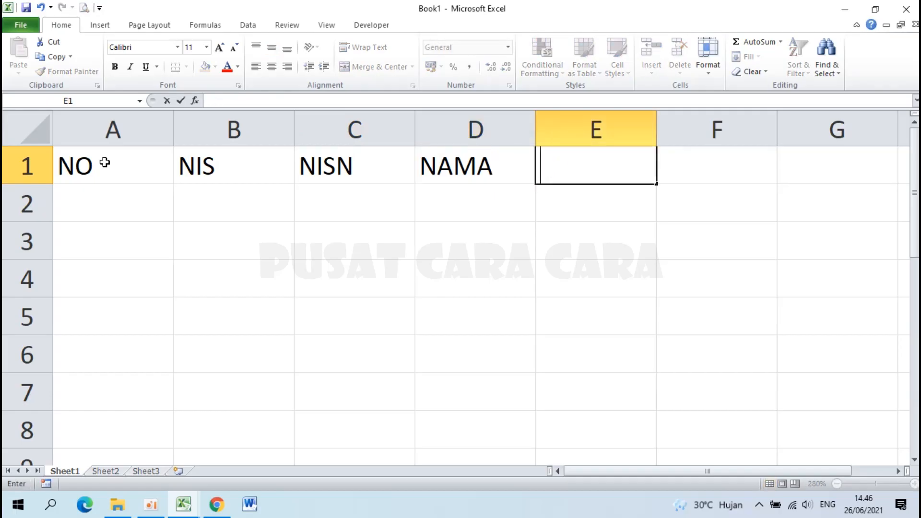
pyautogui.write('L/P')
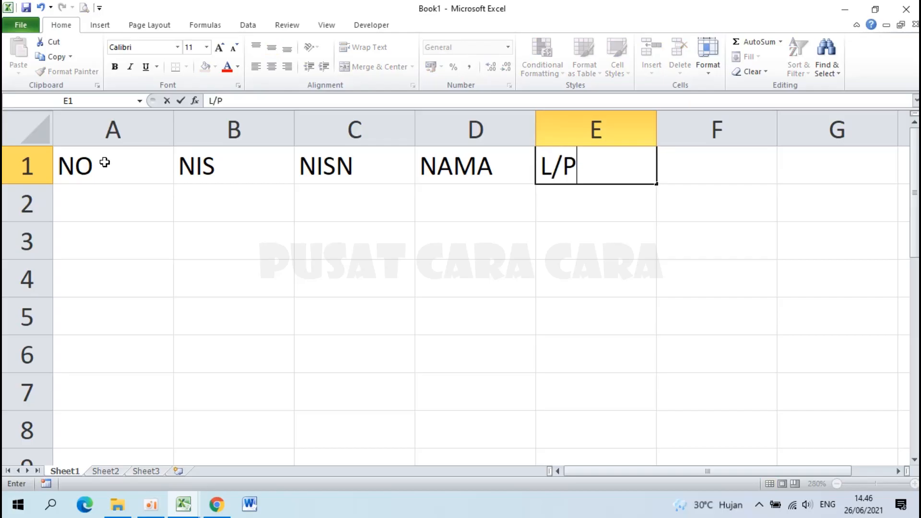
pyautogui.press('Tab')
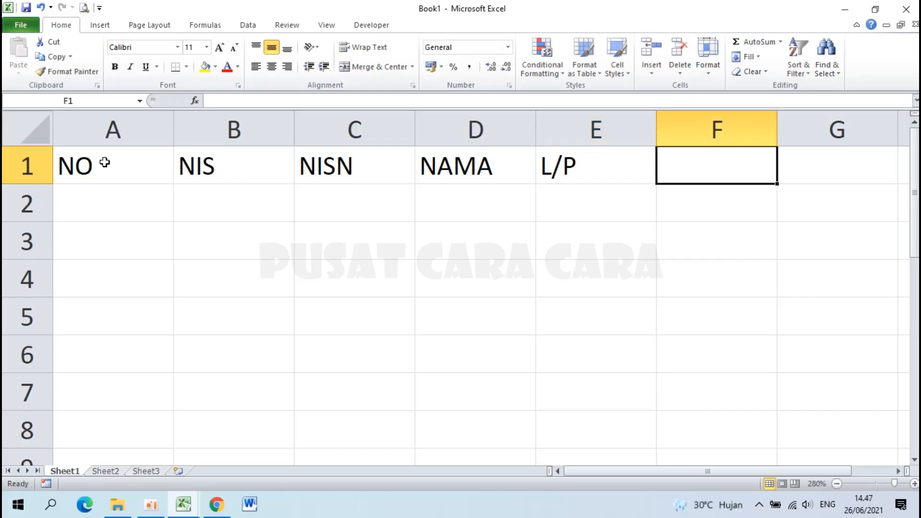
pyautogui.write('BULA')
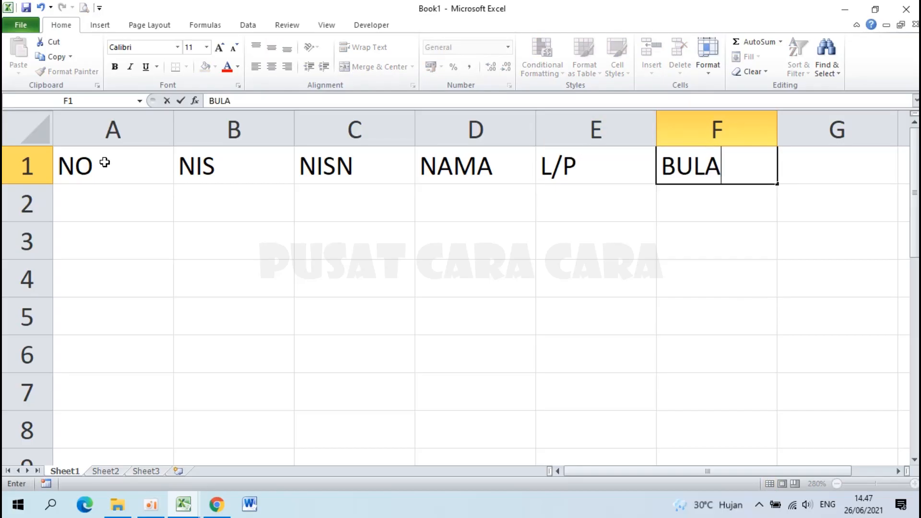
pyautogui.write('N/TANGGAL')
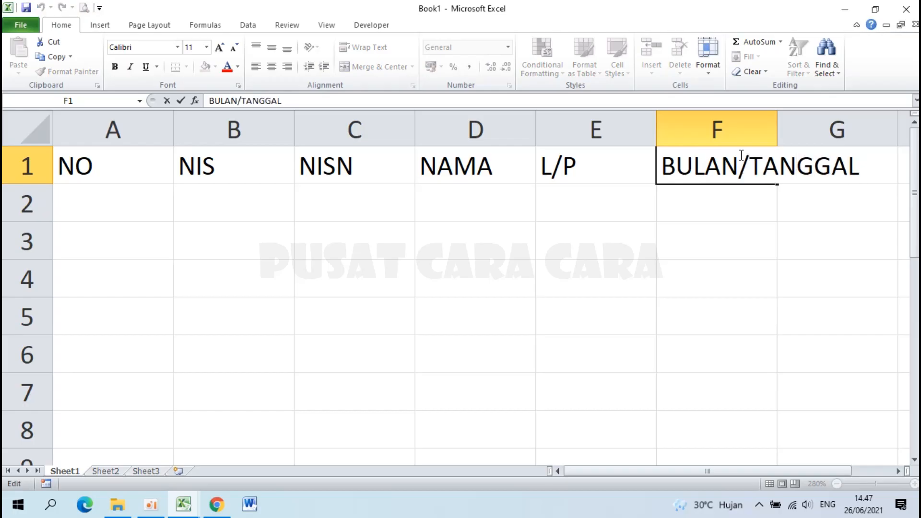
pyautogui.press('Return')
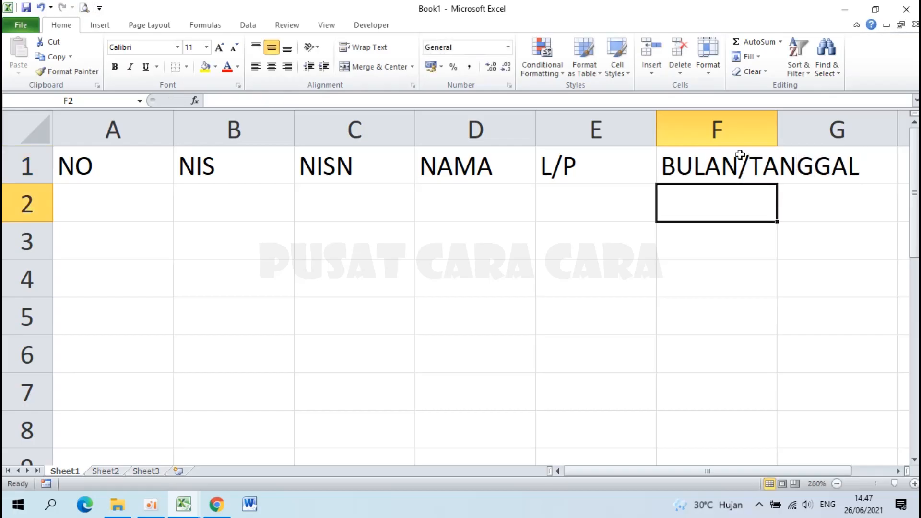
pyautogui.click(183, 502)
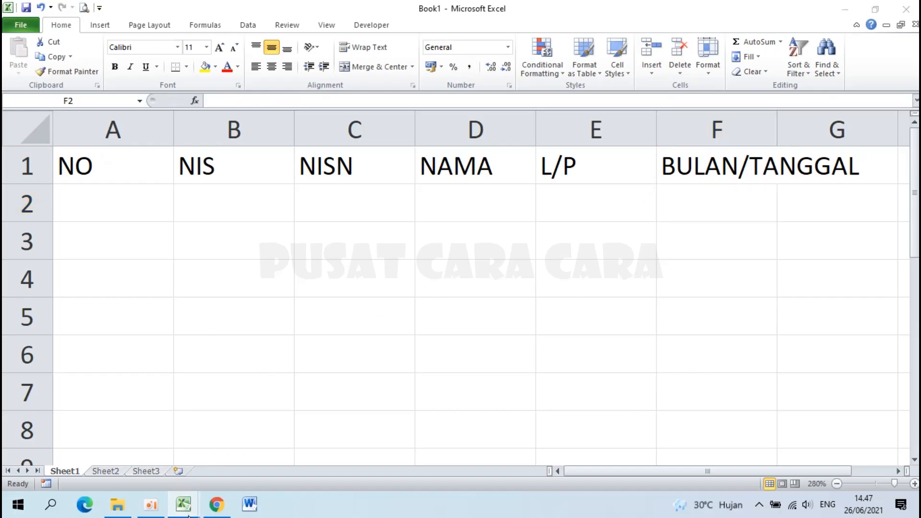
# Compare with the Contoh Format Daftar Hadir example, then try and undo resizing column A.
pyautogui.click(135, 448)
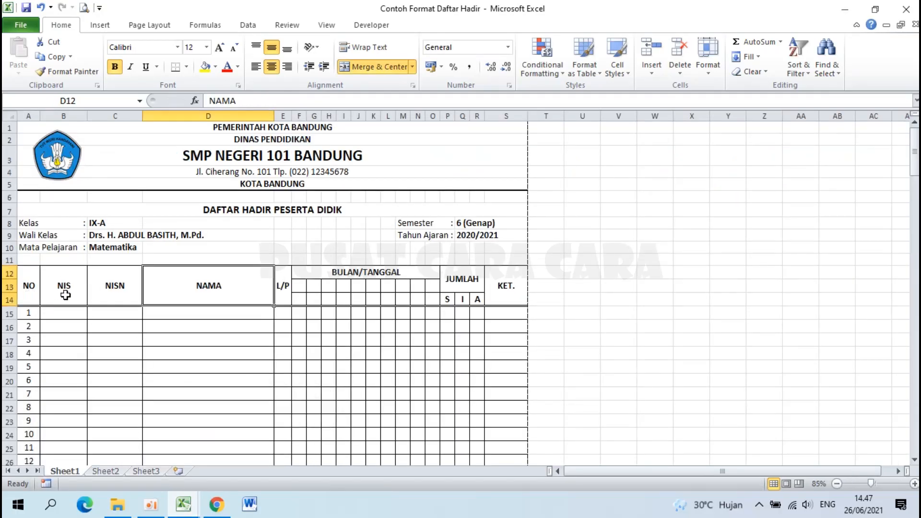
pyautogui.click(184, 503)
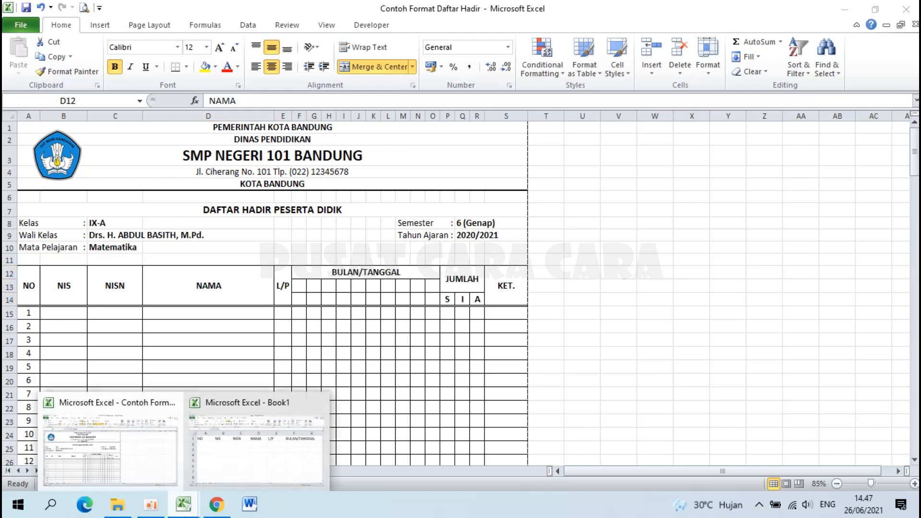
pyautogui.click(259, 442)
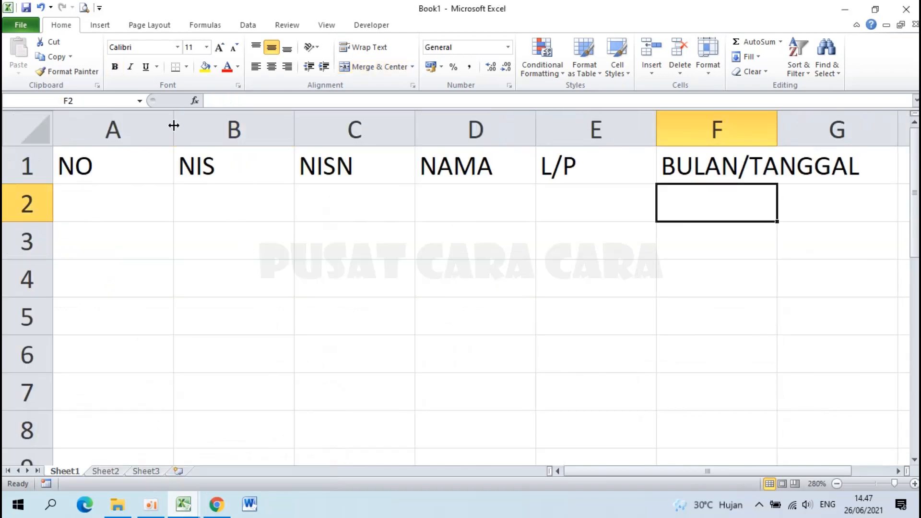
pyautogui.moveTo(174, 125); pyautogui.dragTo(101, 126)
pyautogui.hotkey('ctrl', 'z')
pyautogui.doubleClick(173, 129)
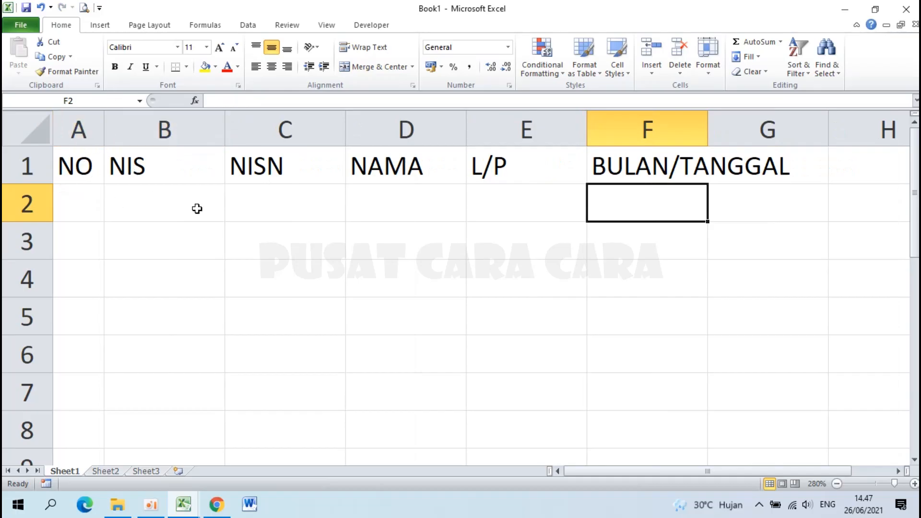
pyautogui.hotkey('ctrl', 'z')
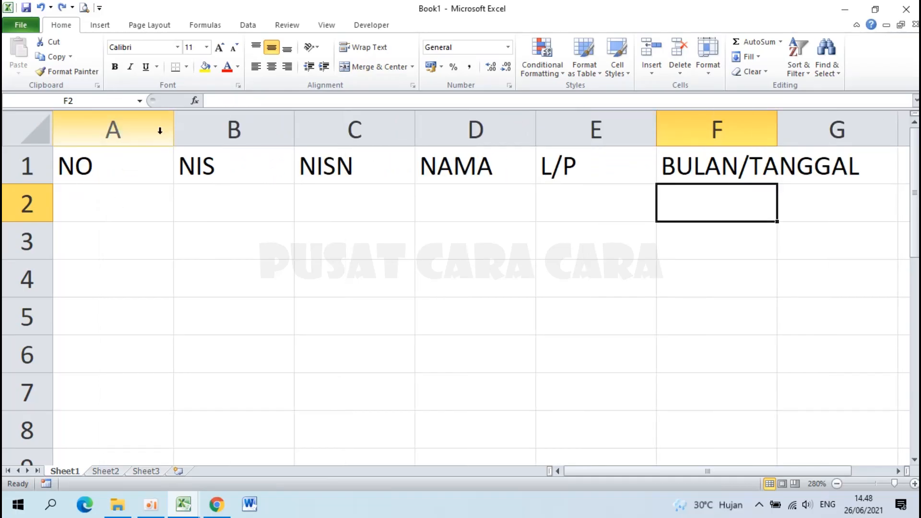
# Set column A's width to 5 and column B's width to 11.
pyautogui.click(108, 123)
pyautogui.rightClick(107, 124)
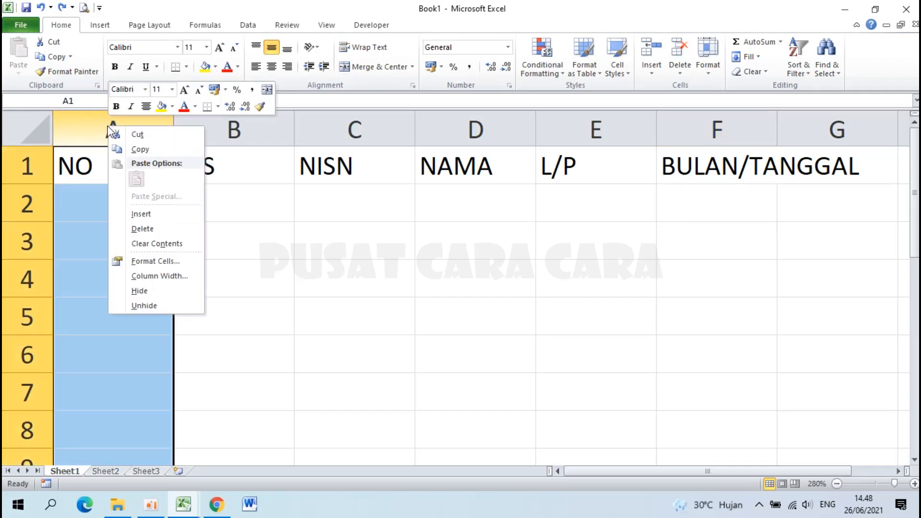
pyautogui.click(168, 278)
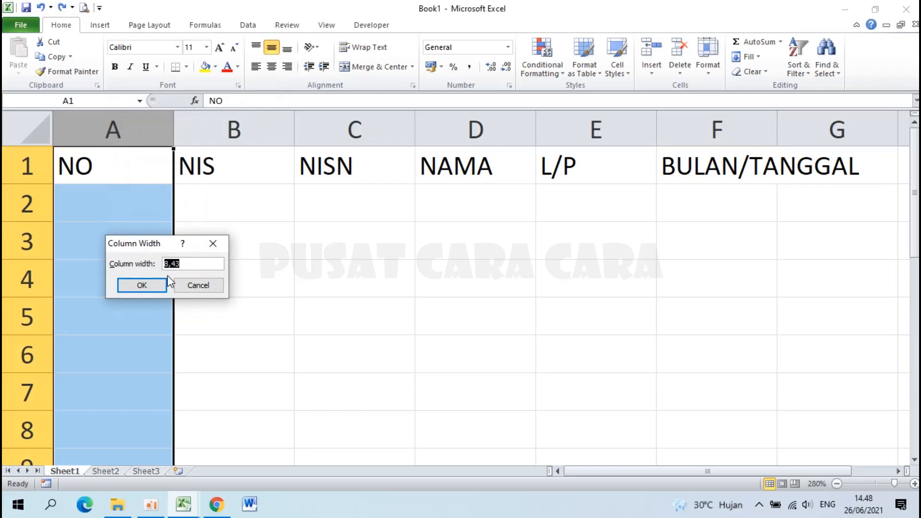
pyautogui.click(150, 286)
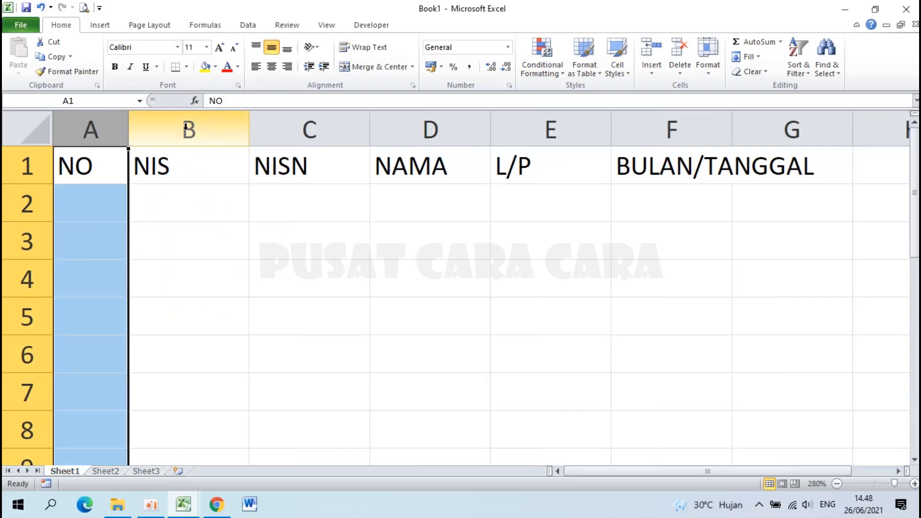
pyautogui.rightClick(185, 126)
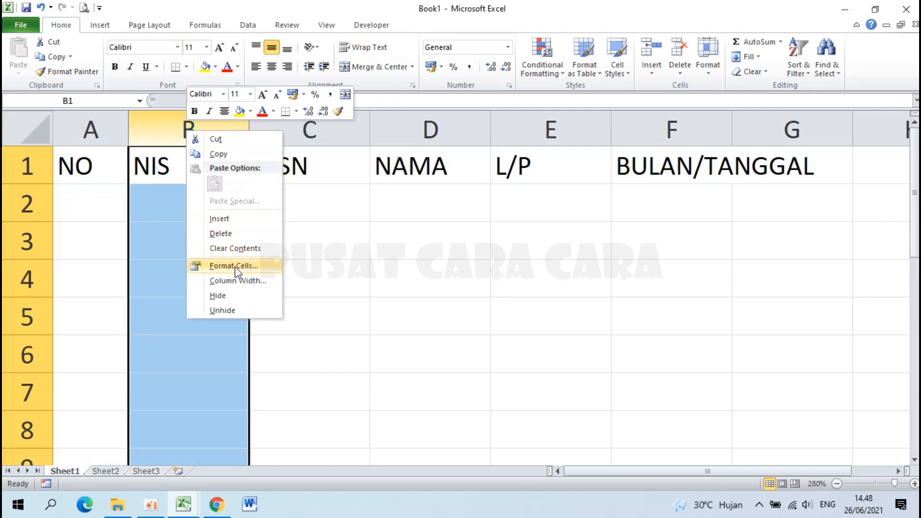
pyautogui.click(238, 281)
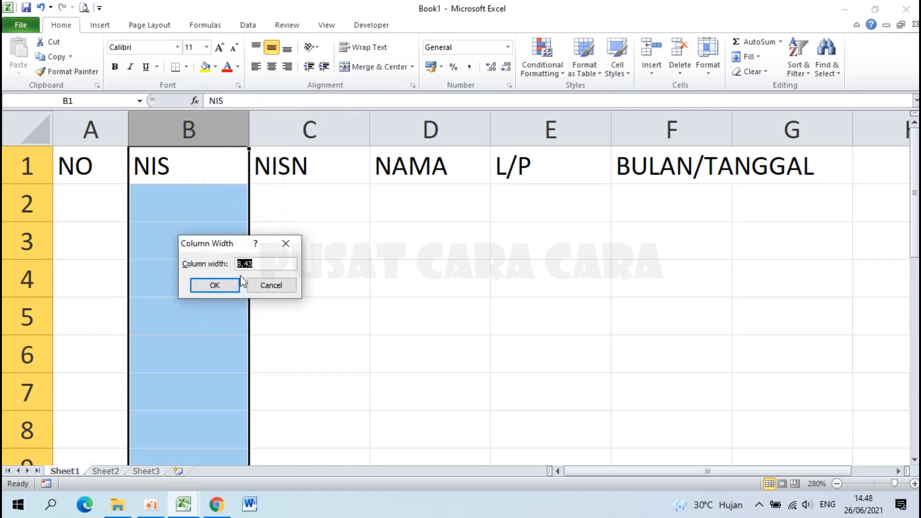
pyautogui.write('11')
pyautogui.click(239, 282)
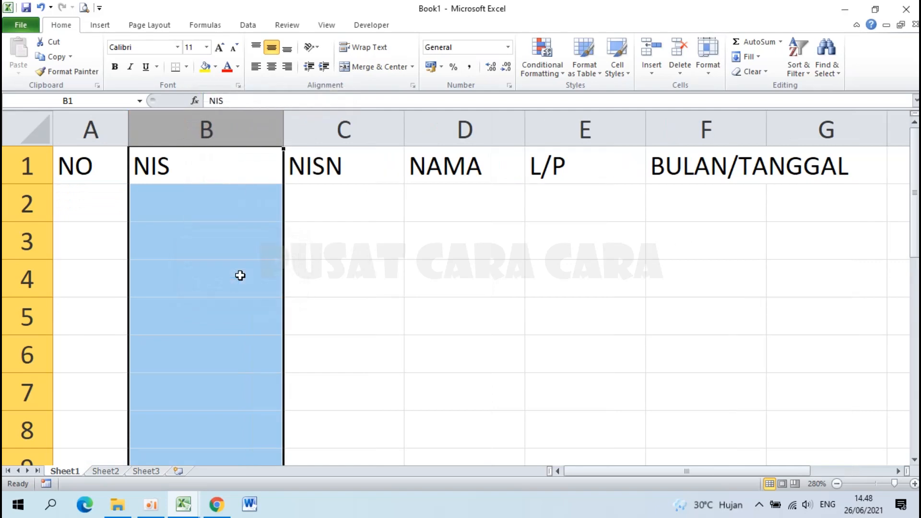
# Set column C's width to 13 and column D's width to 32.
pyautogui.rightClick(345, 124)
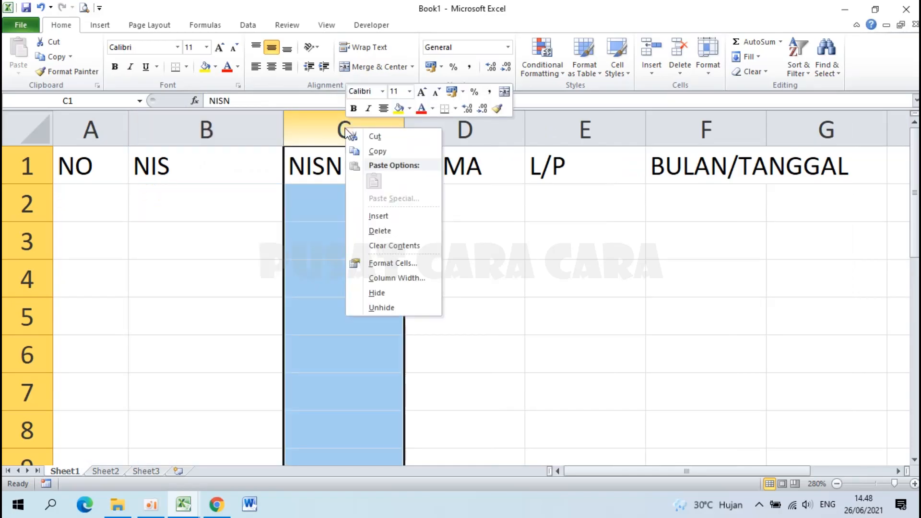
pyautogui.click(401, 278)
pyautogui.write('1')
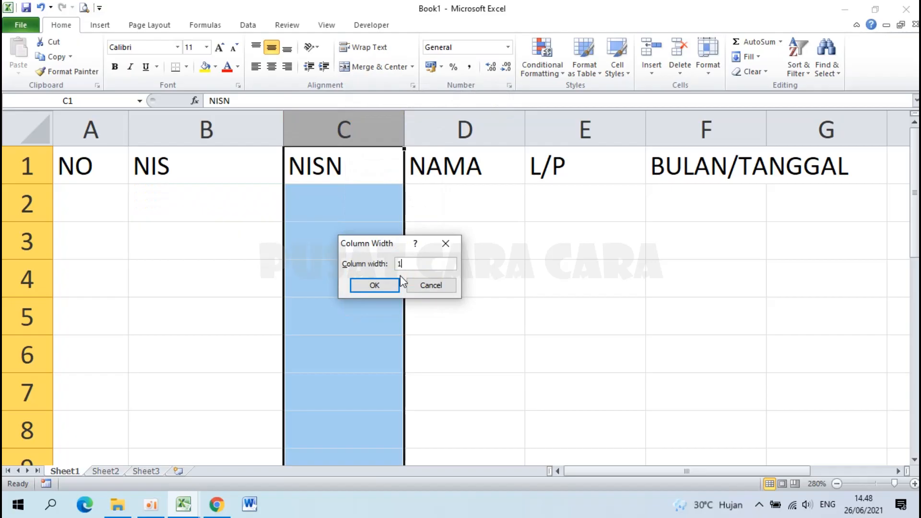
pyautogui.write('3')
pyautogui.press('Return')
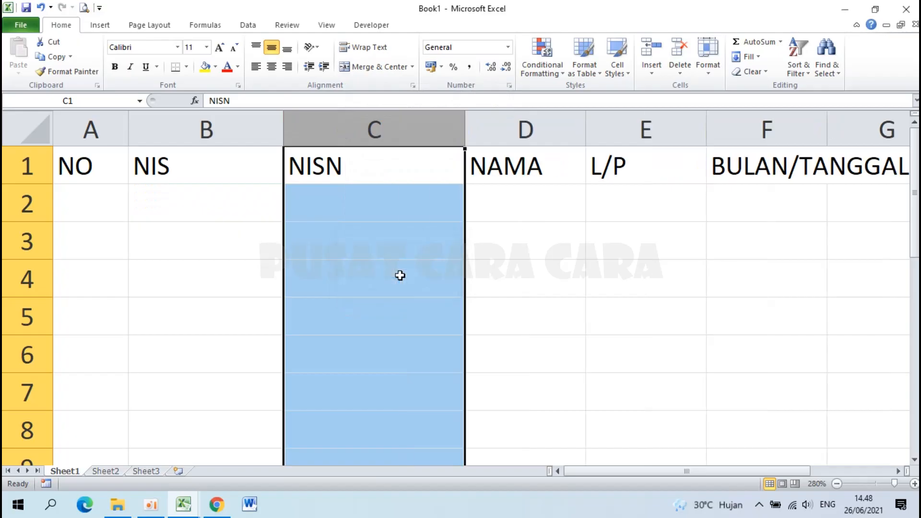
pyautogui.rightClick(525, 129)
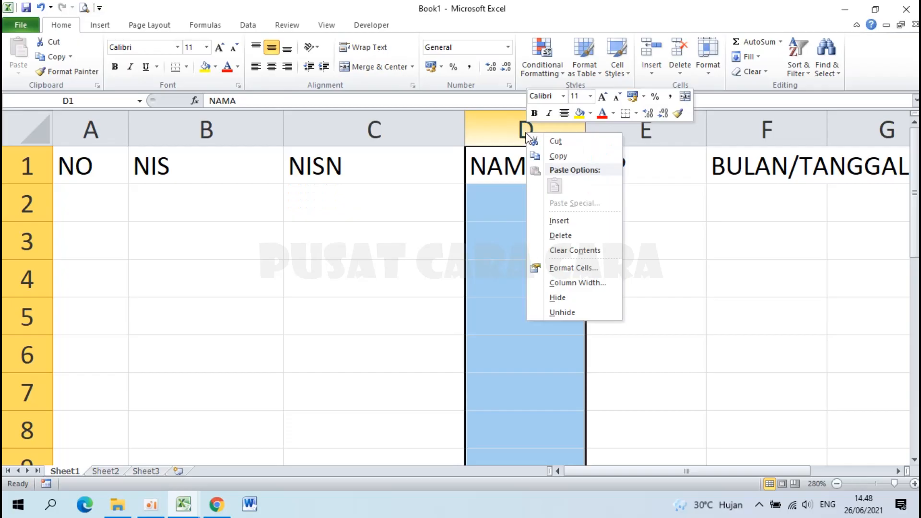
pyautogui.click(578, 284)
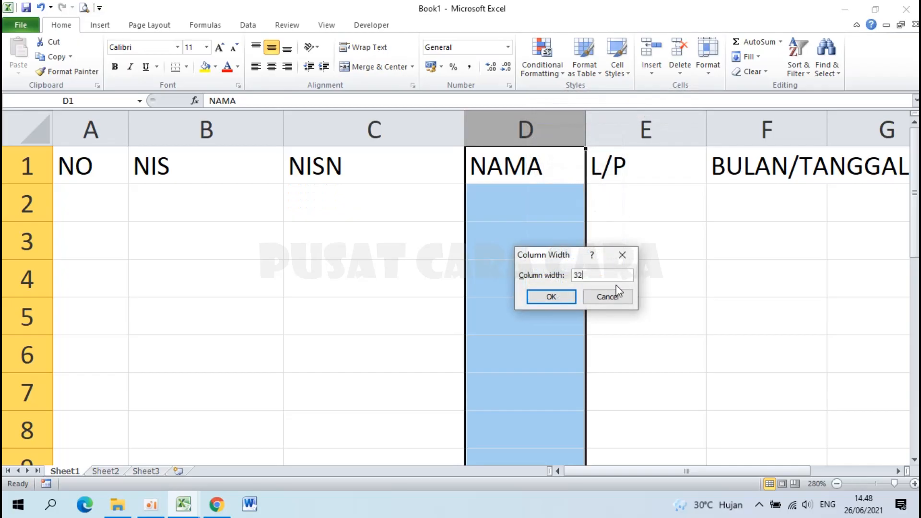
pyautogui.press('Return')
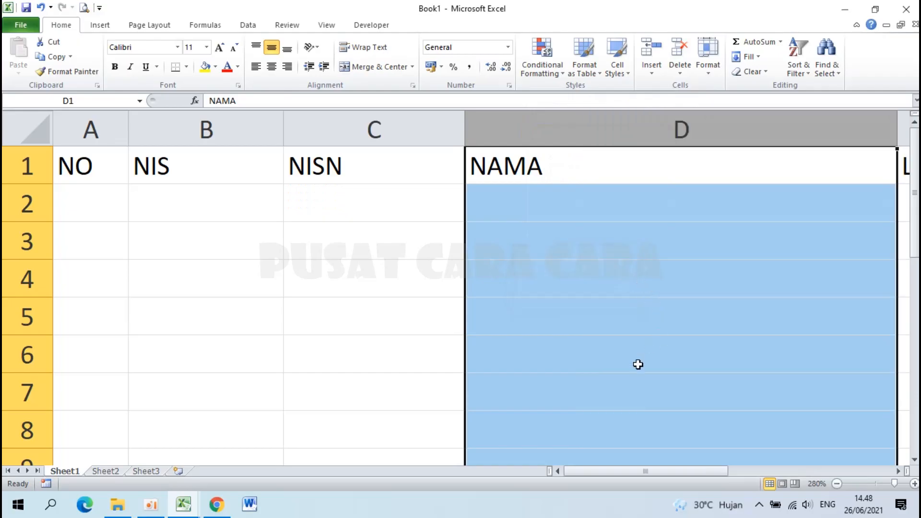
# Narrow column E to width 3 so it just fits the L/P header.
pyautogui.keyDown('ctrl'); pyautogui.scroll(-3, 607, 406); pyautogui.keyUp('ctrl')
pyautogui.keyDown('ctrl'); pyautogui.scroll(-1, 607, 407); pyautogui.keyUp('ctrl')
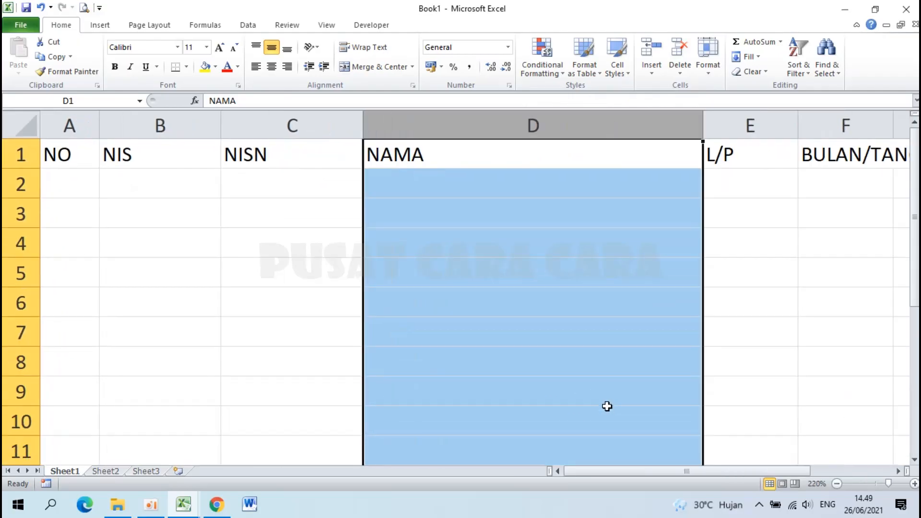
pyautogui.rightClick(735, 123)
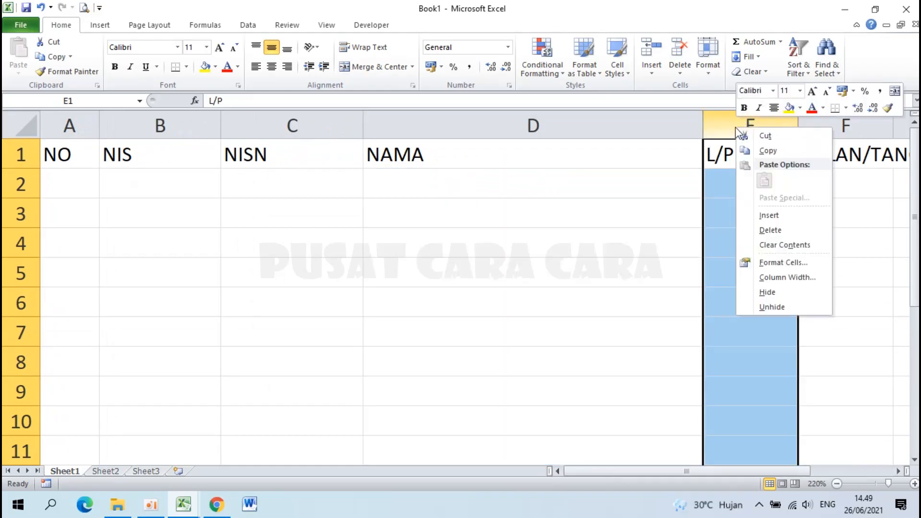
pyautogui.click(767, 276)
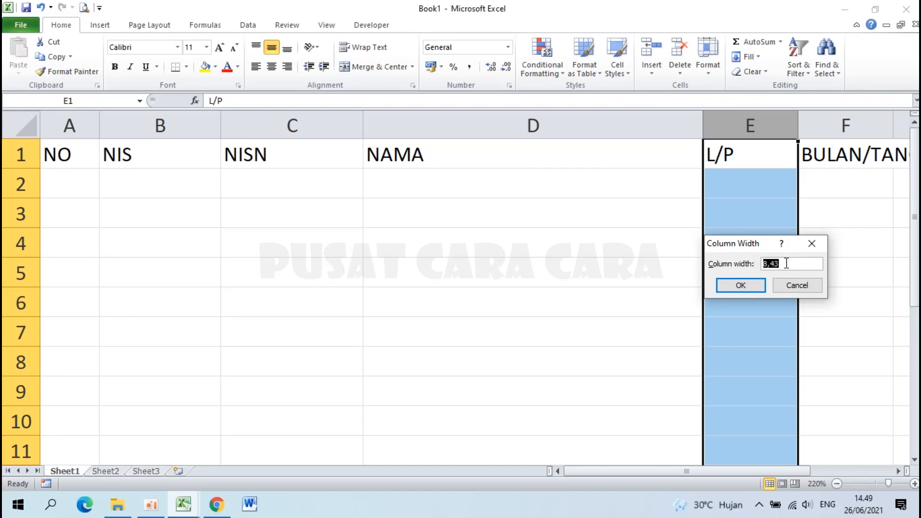
pyautogui.write('3,5')
pyautogui.press('Return')
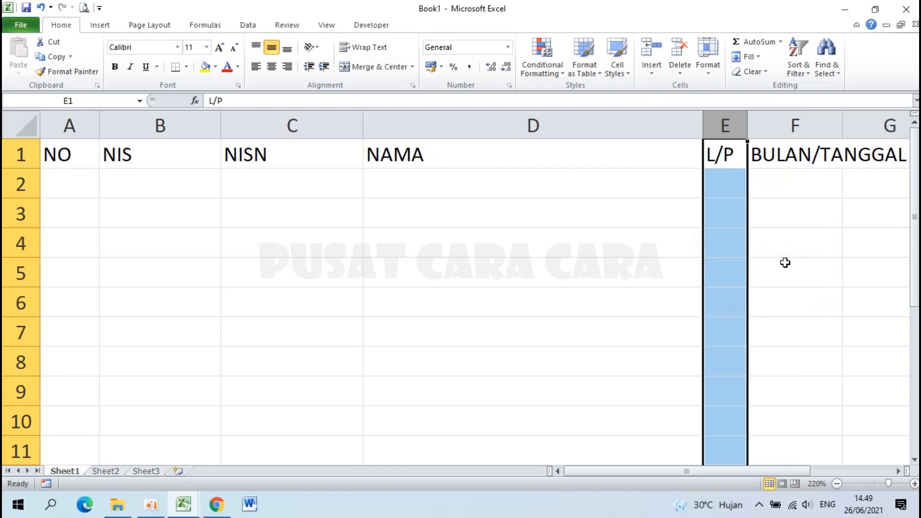
pyautogui.click(792, 162)
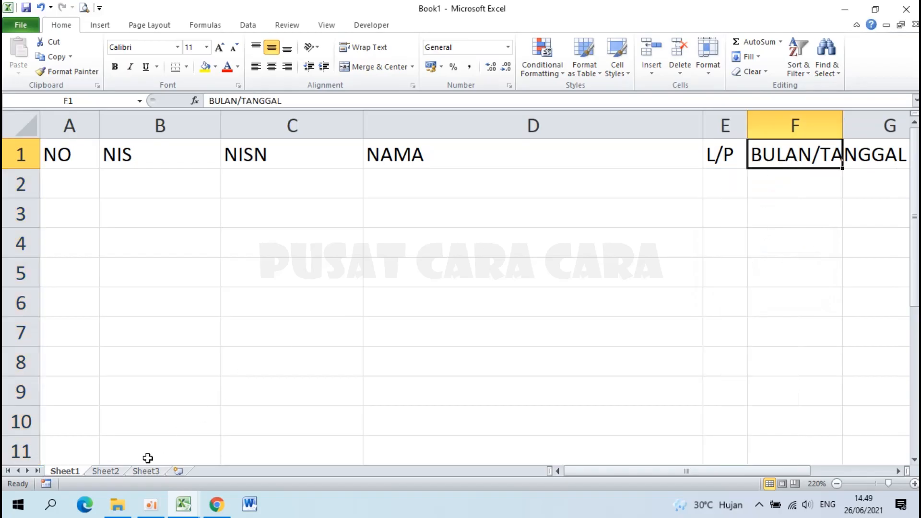
# Inspect the example sheet's date columns from column F onward, then return to Book1.
pyautogui.moveTo(180, 511)
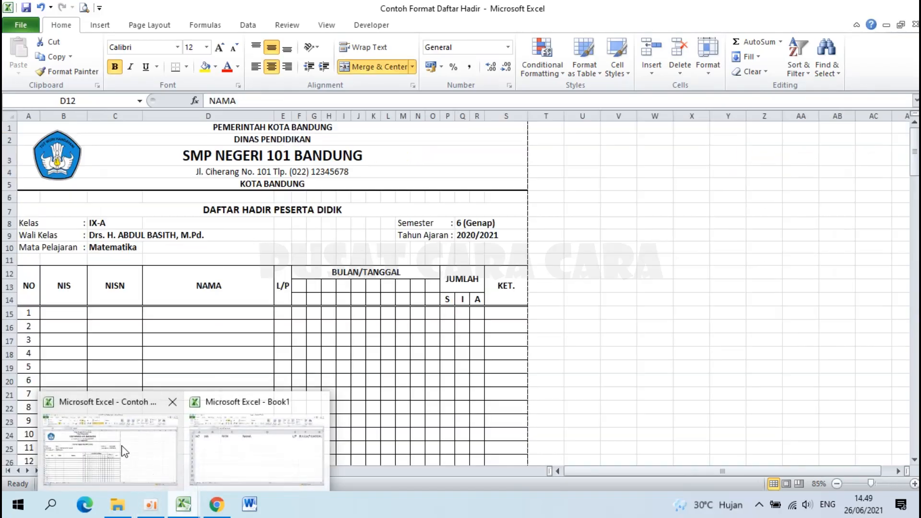
pyautogui.click(121, 446)
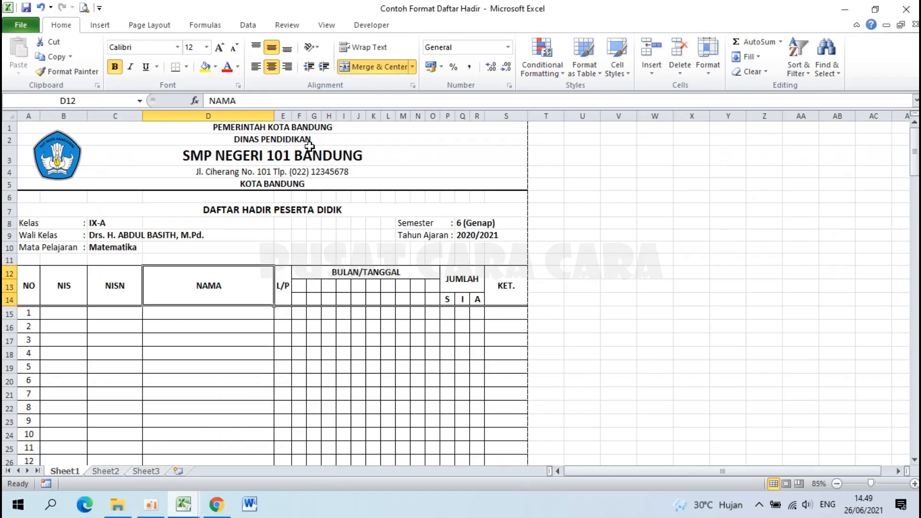
pyautogui.click(300, 115)
pyautogui.moveTo(306, 116); pyautogui.dragTo(433, 118)
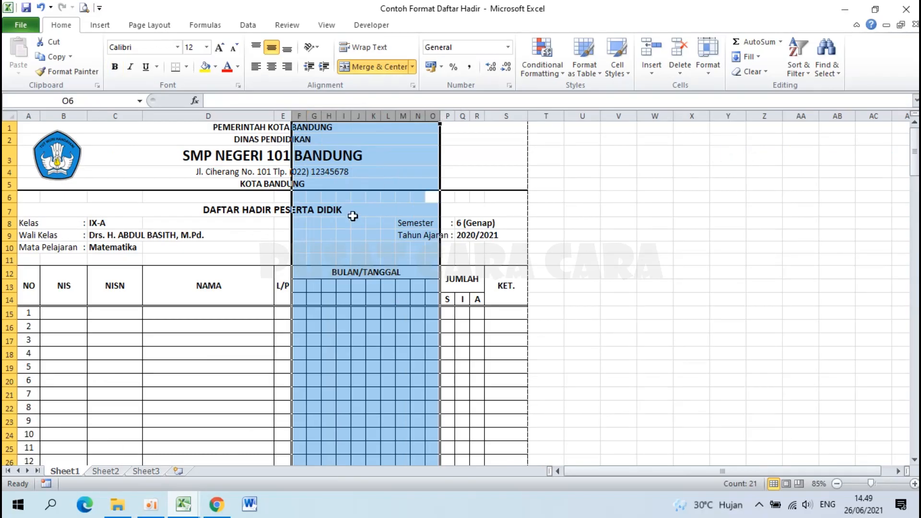
pyautogui.scroll(4, 326, 151)
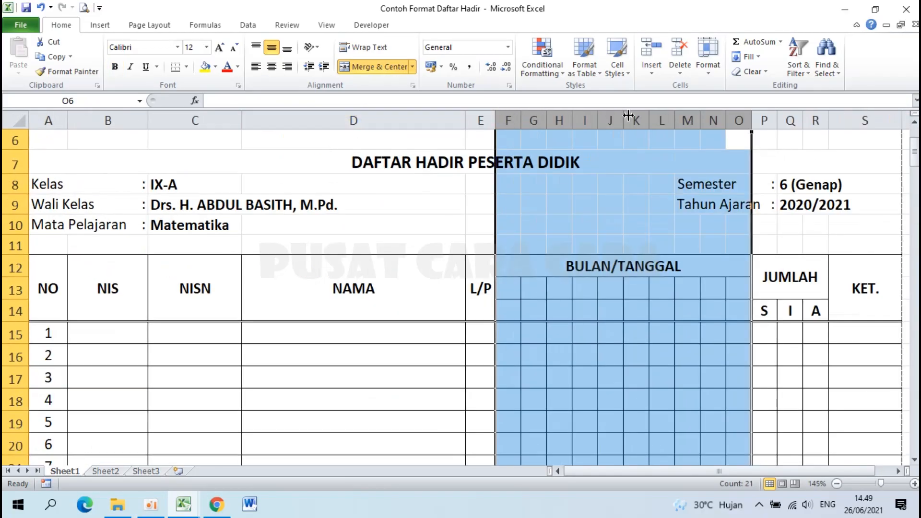
pyautogui.click(184, 505)
pyautogui.click(250, 442)
pyautogui.scroll(-2, 576, 405)
pyautogui.moveTo(566, 474); pyautogui.dragTo(617, 473)
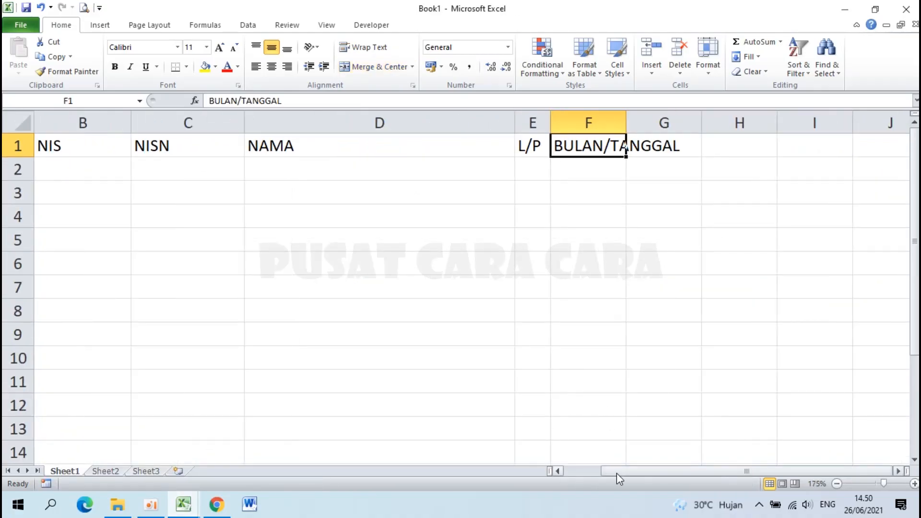
# Give columns F through O a width of 3 for the daily attendance dates.
pyautogui.click(595, 112)
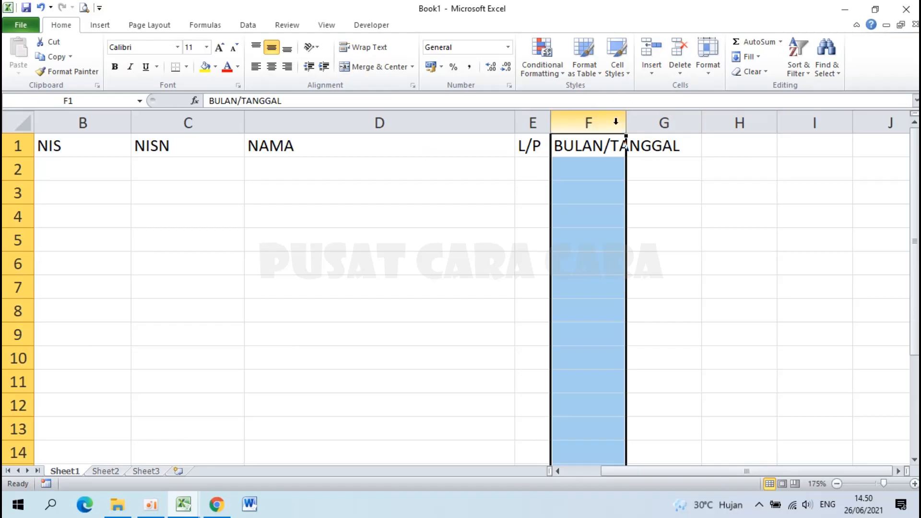
pyautogui.moveTo(598, 119); pyautogui.dragTo(780, 122)
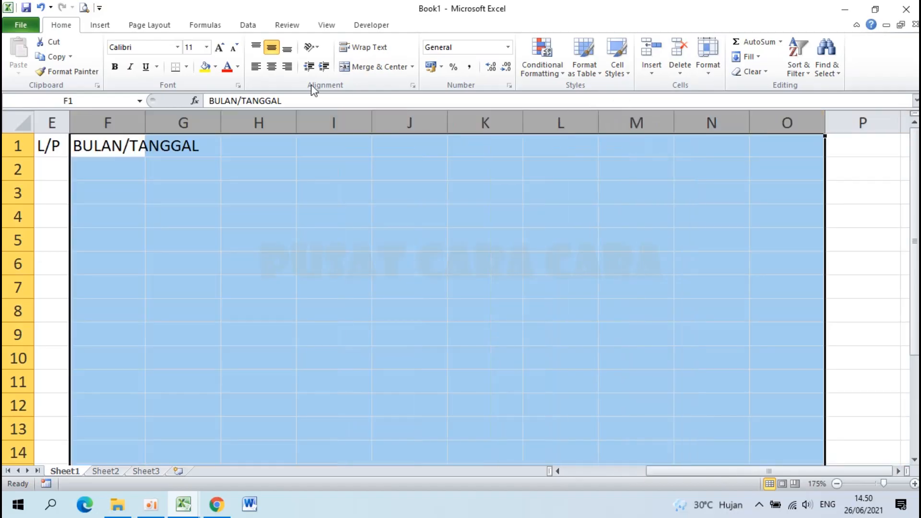
pyautogui.rightClick(420, 121)
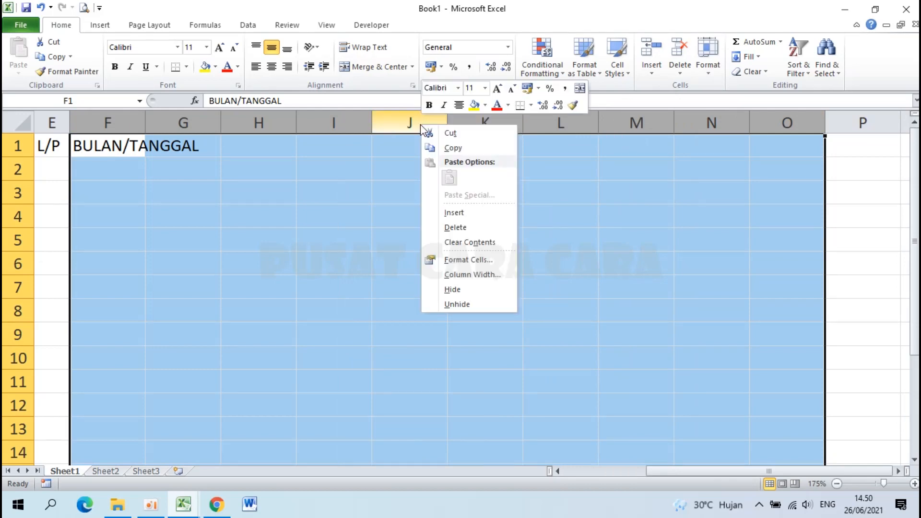
pyautogui.click(477, 276)
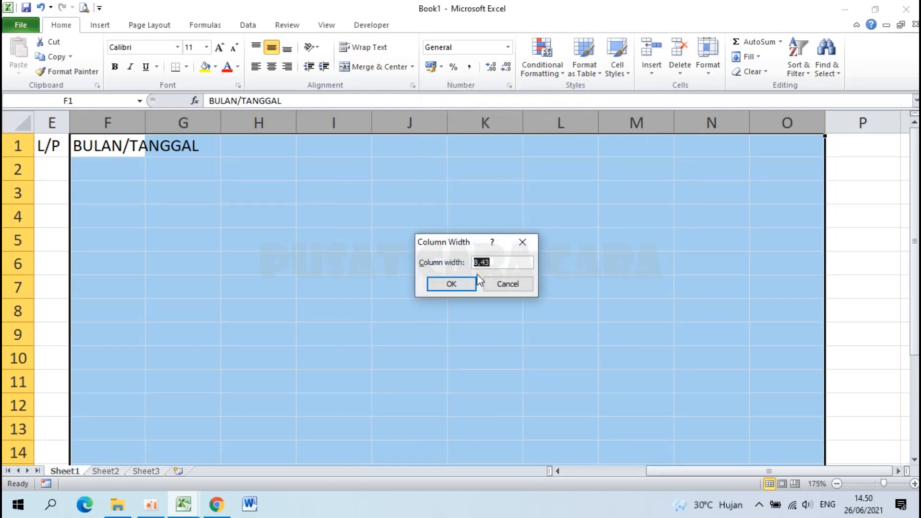
pyautogui.write('3')
pyautogui.press('Return')
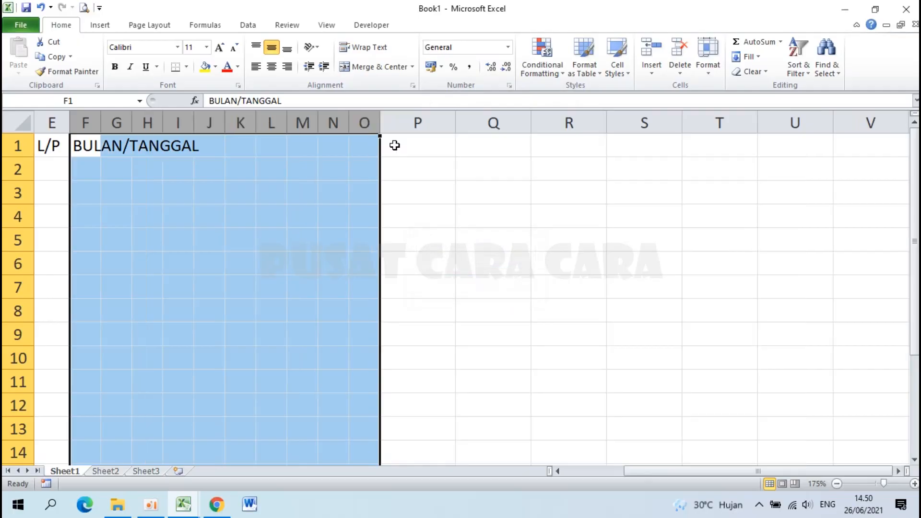
pyautogui.scroll(-2, 119, 154)
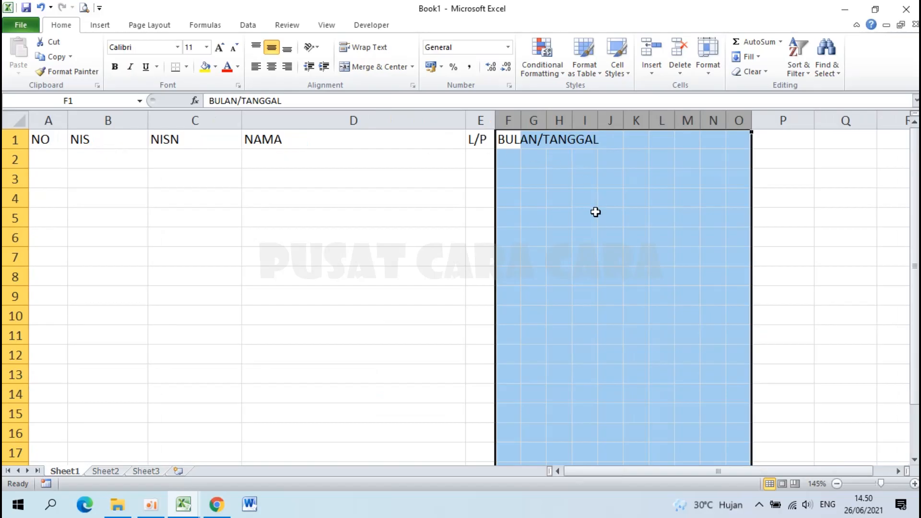
pyautogui.click(595, 212)
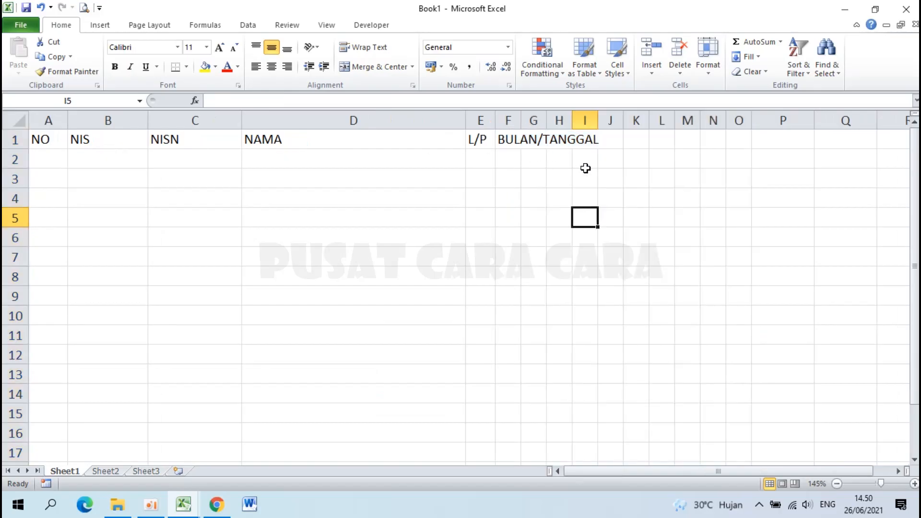
pyautogui.scroll(2, 586, 168)
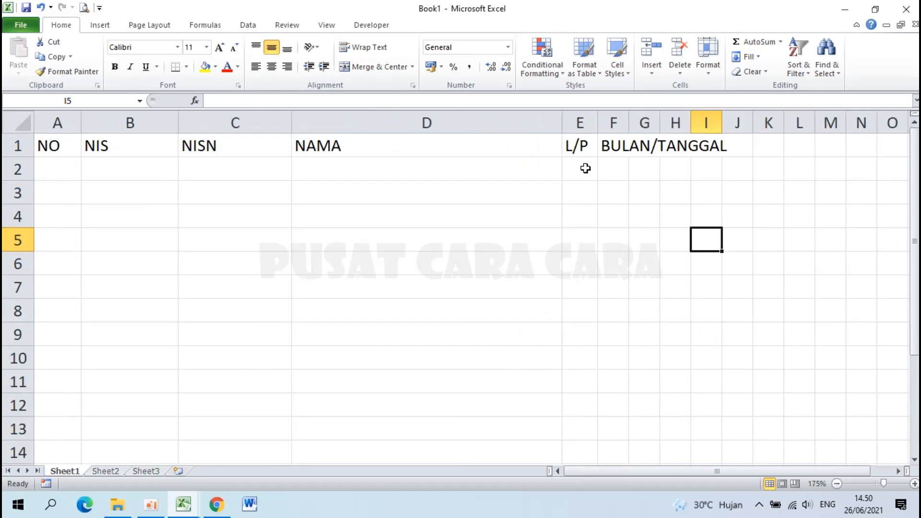
pyautogui.click(615, 149)
pyautogui.click(897, 471)
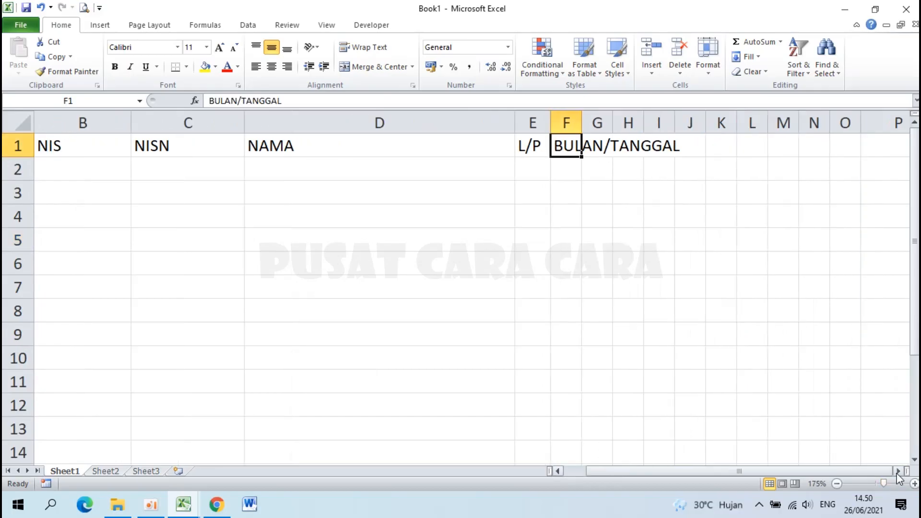
pyautogui.click(898, 471)
# Merge and centre F1:O1 so BULAN/TANGGAL heads the date columns.
pyautogui.moveTo(467, 145); pyautogui.dragTo(746, 146)
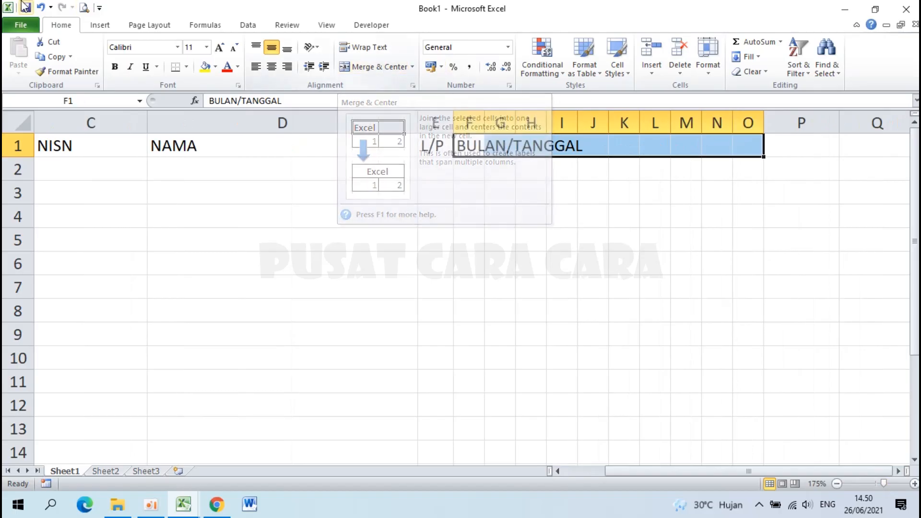
pyautogui.click(362, 67)
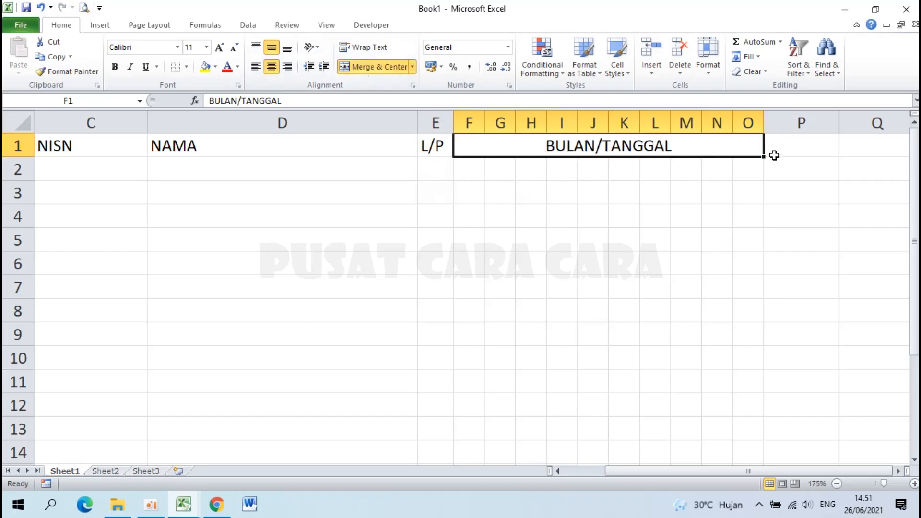
pyautogui.click(794, 148)
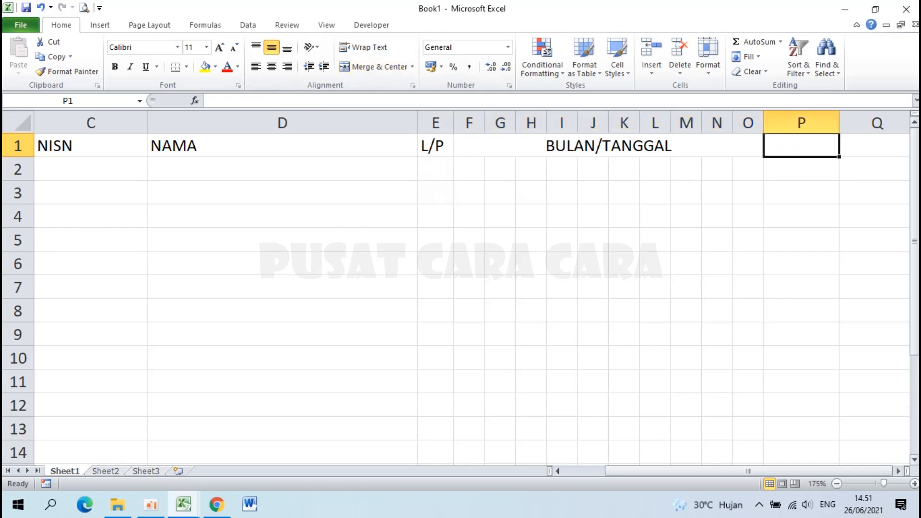
# Type JUMLAH into P1, then check the example's JUMLAH header with S, I and A sub-headings.
pyautogui.write('JUMLAH')
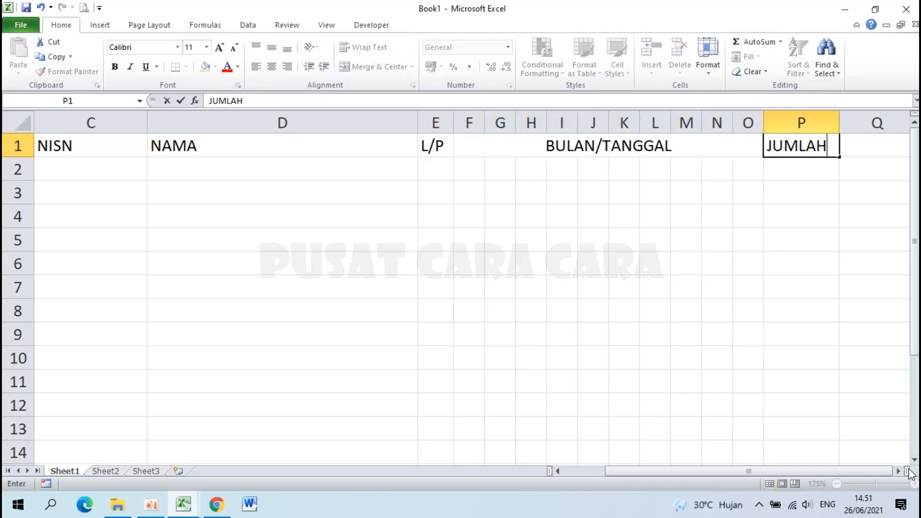
pyautogui.press('Return')
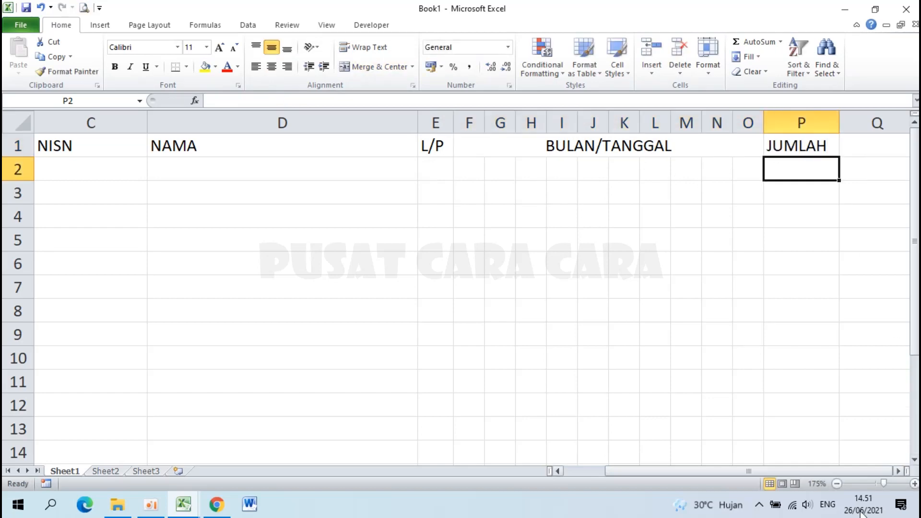
pyautogui.click(184, 504)
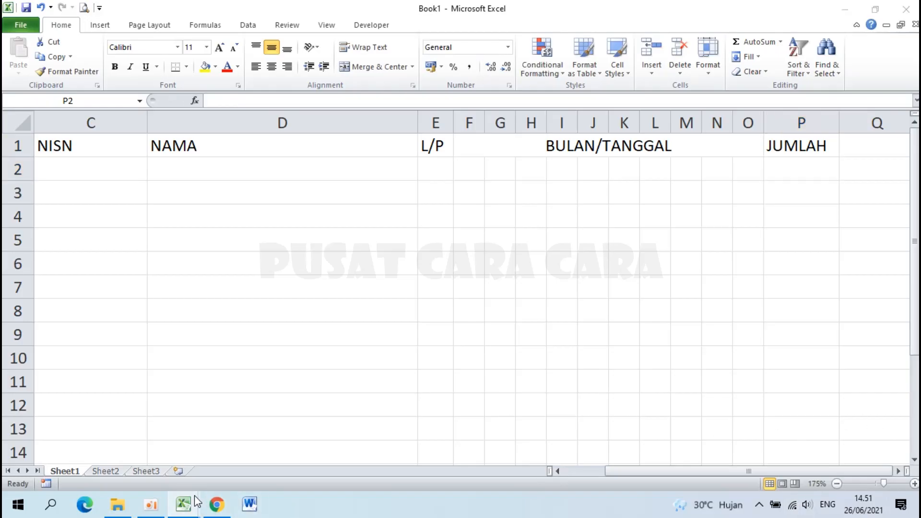
pyautogui.click(111, 435)
pyautogui.click(792, 283)
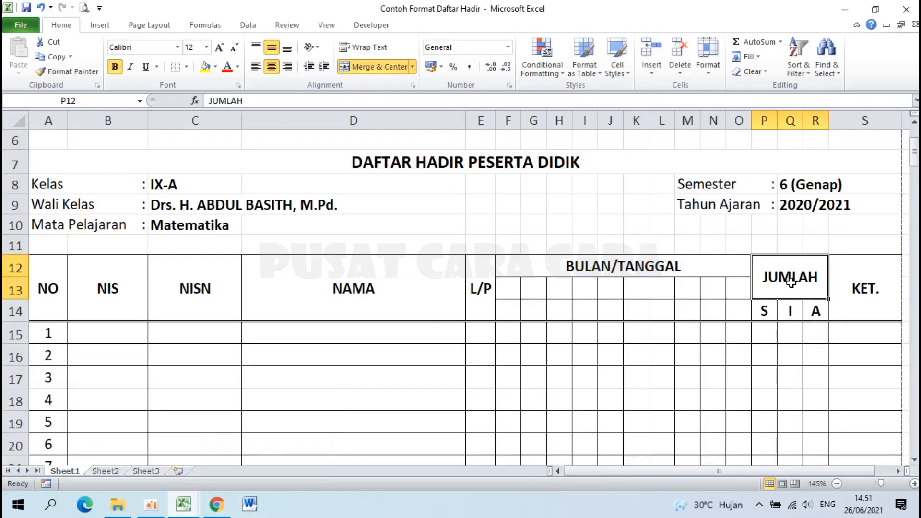
pyautogui.click(766, 309)
pyautogui.click(815, 311)
pyautogui.click(183, 504)
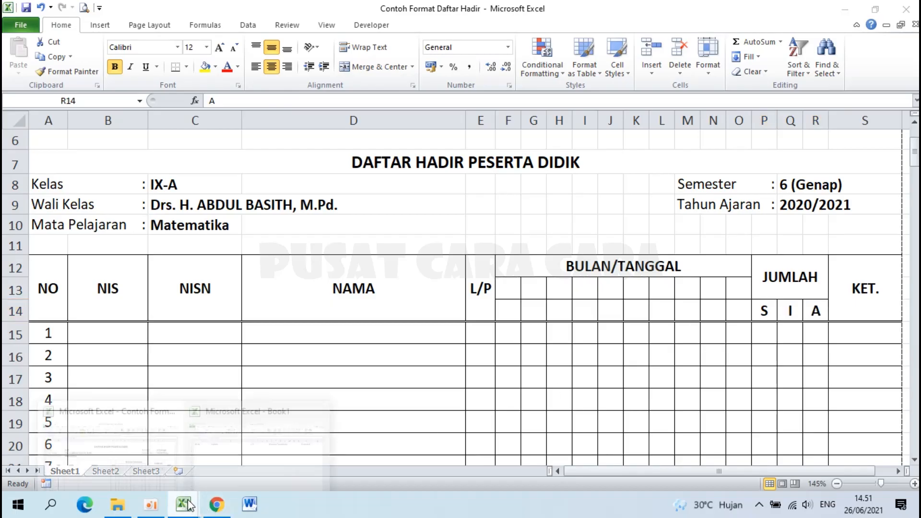
pyautogui.click(247, 448)
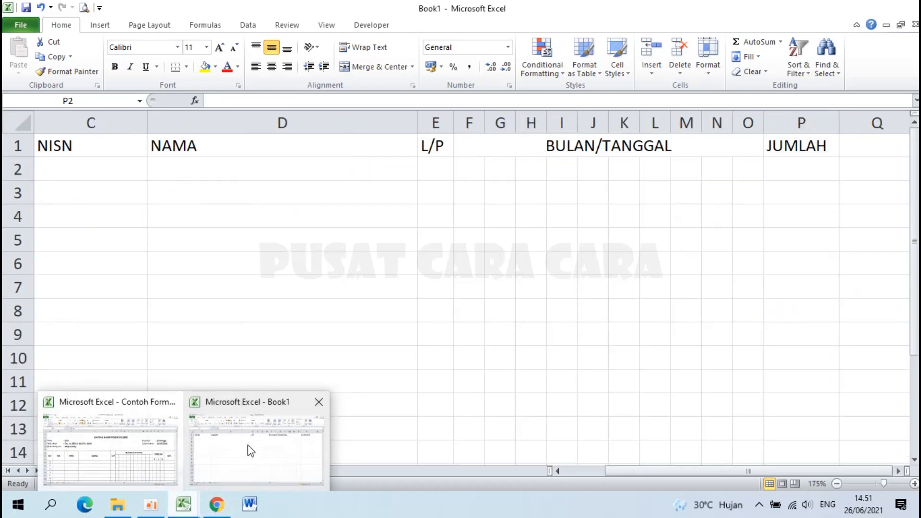
pyautogui.click(898, 471)
pyautogui.click(898, 472)
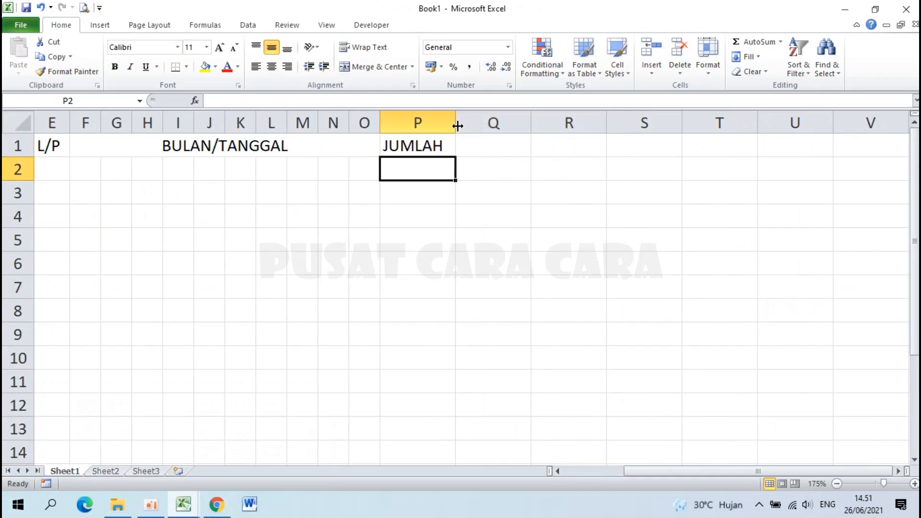
# Give columns P, Q and R a width of 3 so JUMLAH spans them.
pyautogui.moveTo(425, 122); pyautogui.dragTo(565, 119)
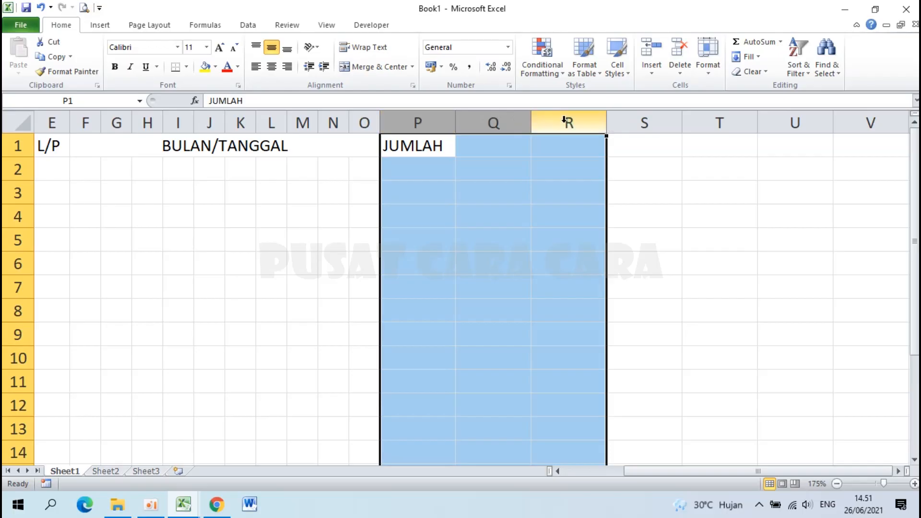
pyautogui.rightClick(499, 116)
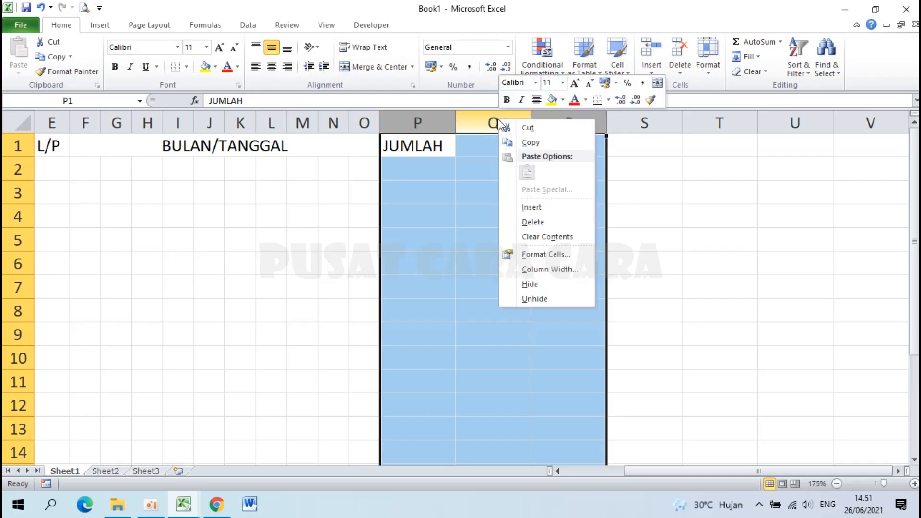
pyautogui.click(550, 270)
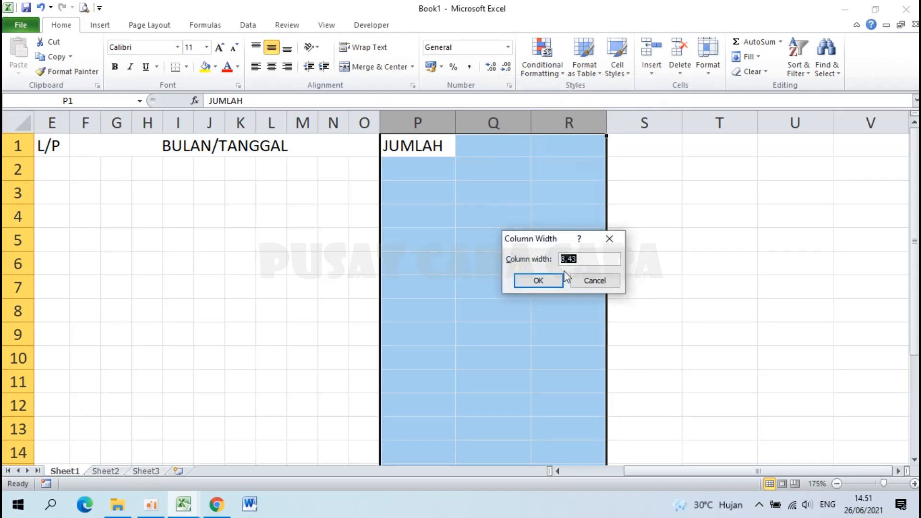
pyautogui.write('3')
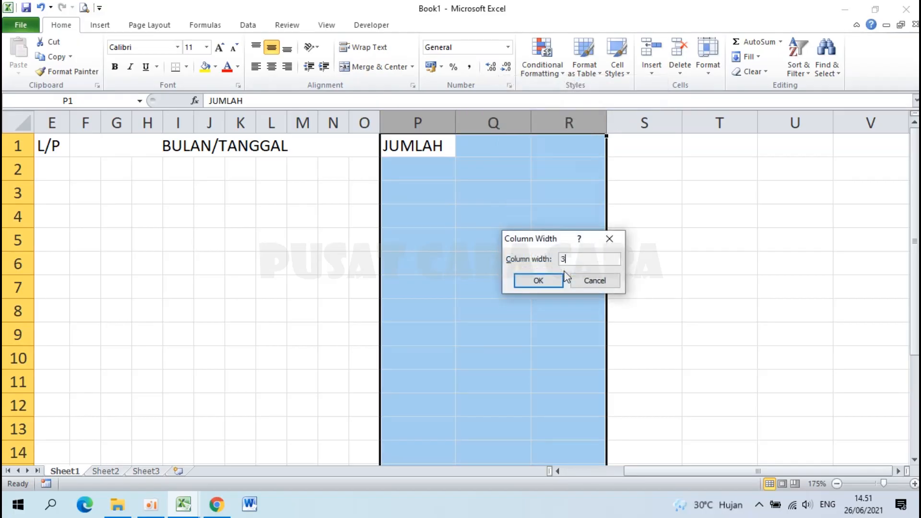
pyautogui.click(542, 282)
pyautogui.click(427, 169)
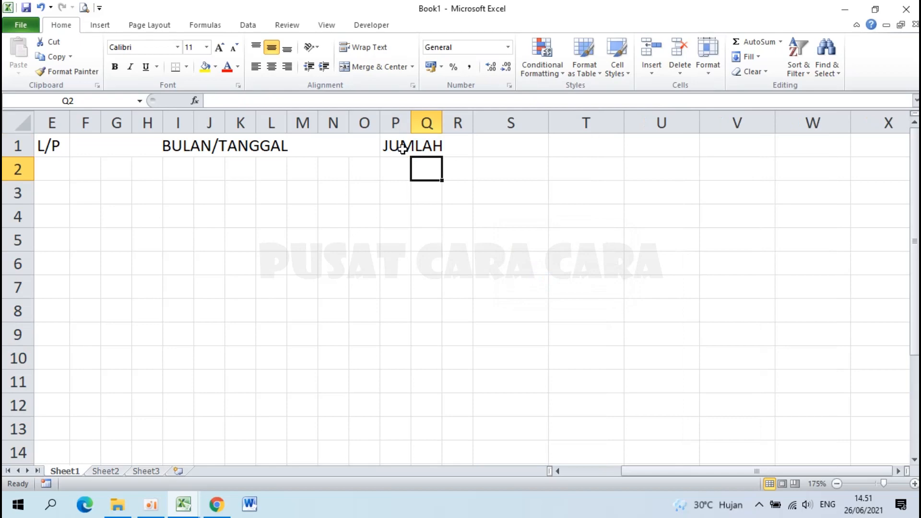
# Merge and centre P1:R2 for the JUMLAH heading.
pyautogui.moveTo(402, 148); pyautogui.dragTo(457, 169)
pyautogui.scroll(2, 457, 169)
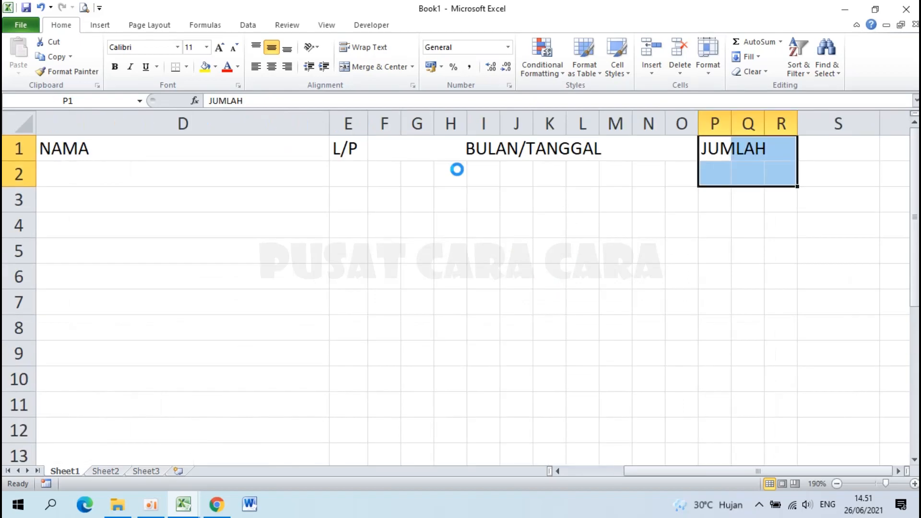
pyautogui.click(899, 472)
pyautogui.click(899, 472)
pyautogui.click(899, 472)
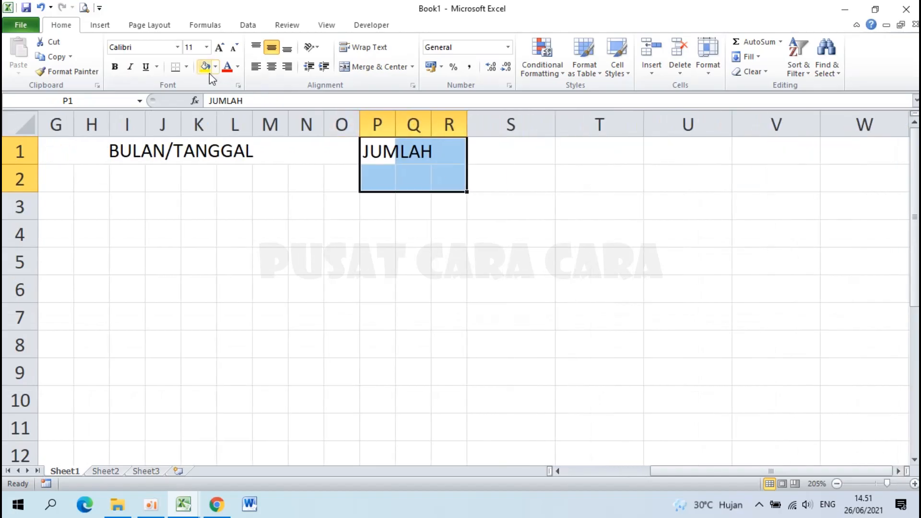
pyautogui.click(370, 68)
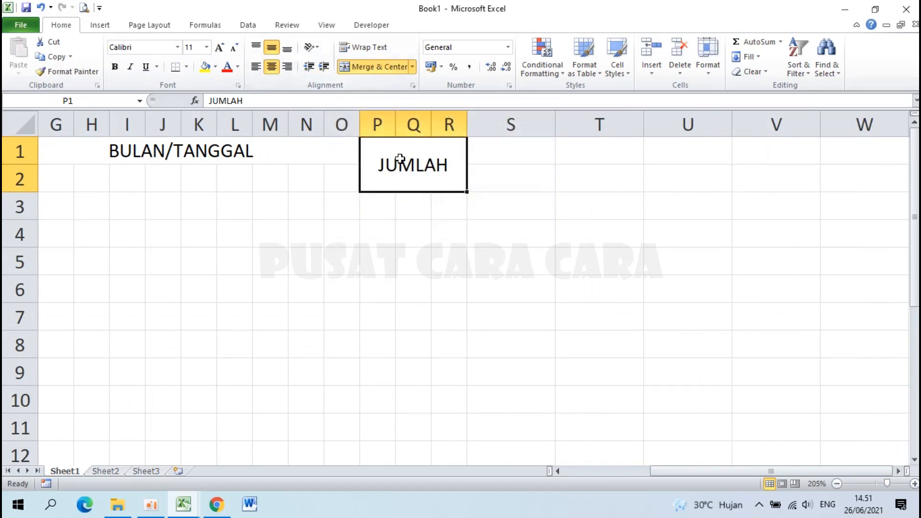
# Enter the sub-headings S, I and A in cells P3 to R3.
pyautogui.click(382, 206)
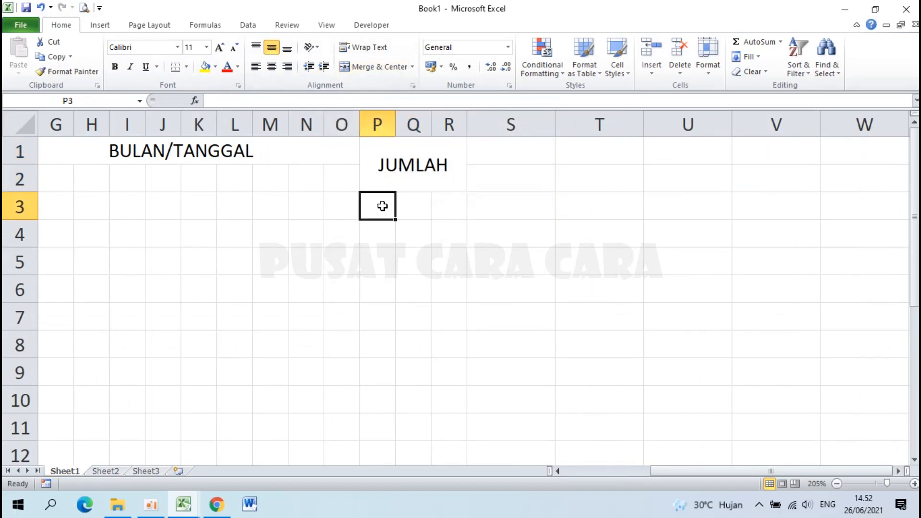
pyautogui.write('S')
pyautogui.press('Tab')
pyautogui.write('I')
pyautogui.press('Tab')
pyautogui.write('A')
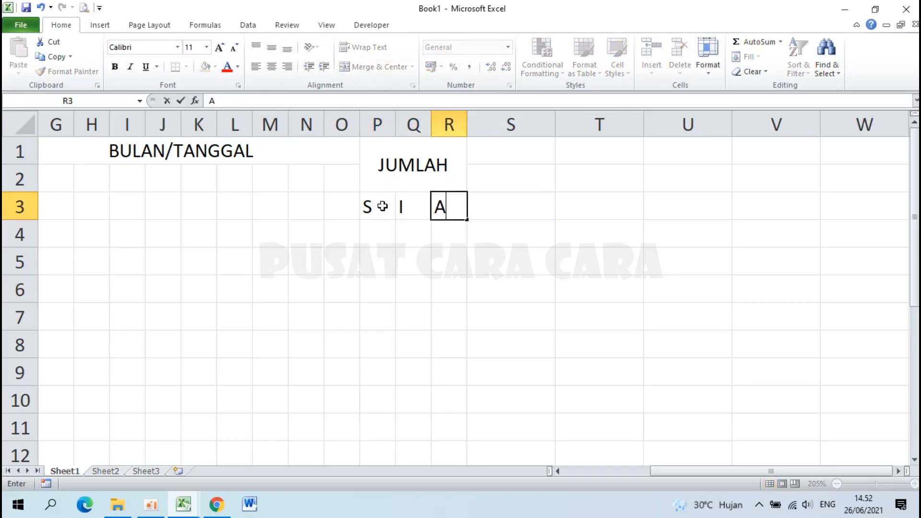
pyautogui.press('Tab')
# Enter KET. in S1 and return to column A.
pyautogui.click(517, 155)
pyautogui.write('KET.')
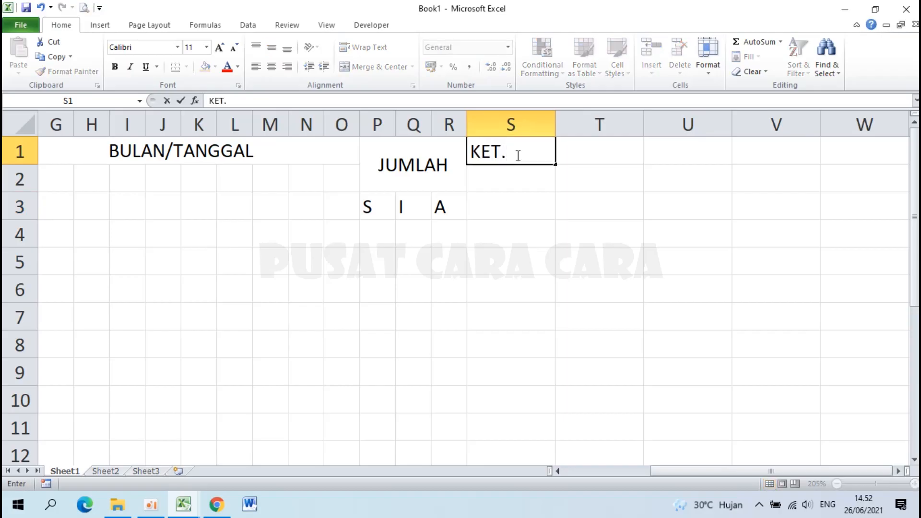
pyautogui.press('Return')
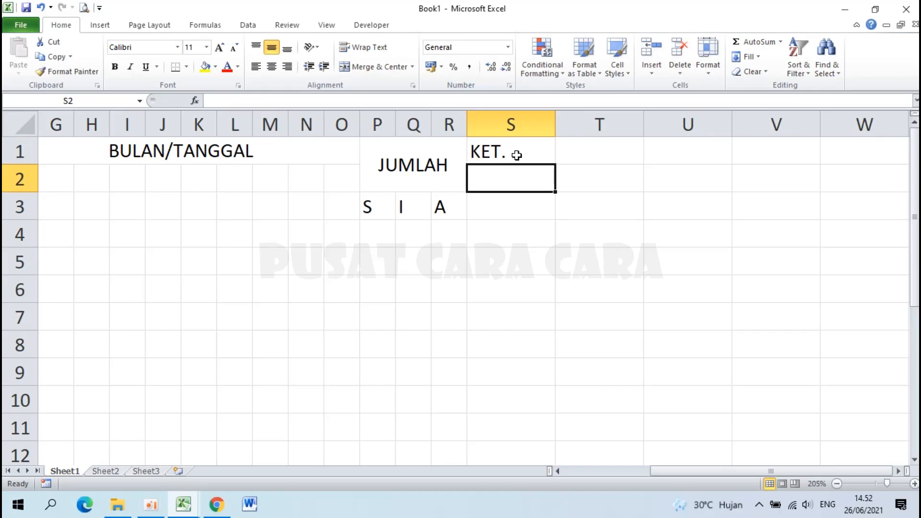
pyautogui.press('Home')
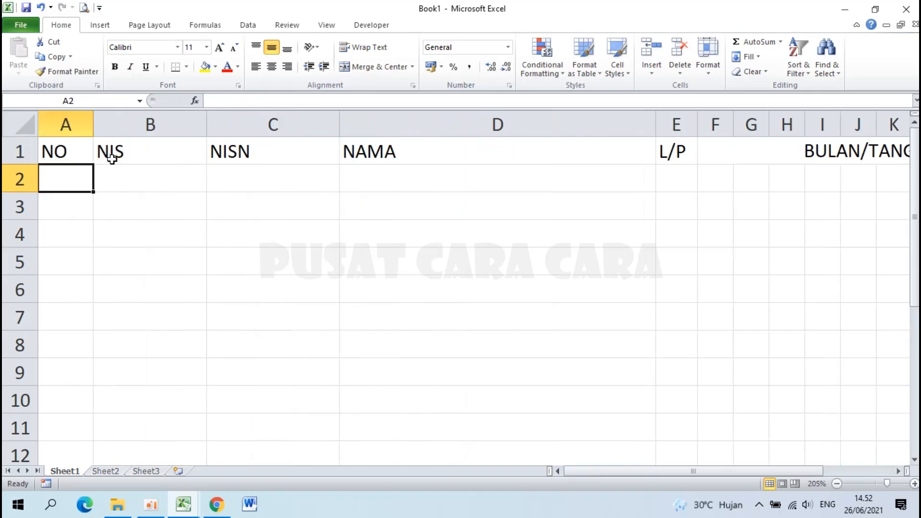
# Merge and centre A1:A3 for the NO heading, then copy its merged format.
pyautogui.click(73, 148)
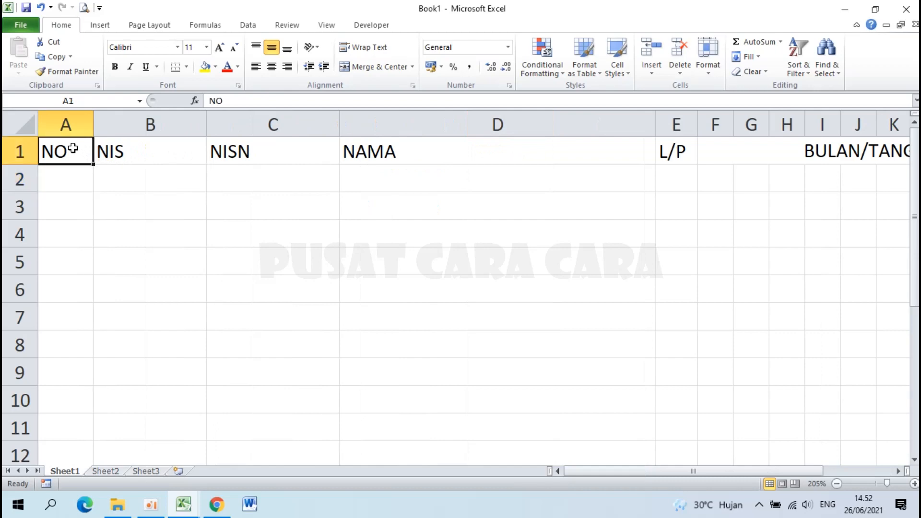
pyautogui.moveTo(72, 156); pyautogui.dragTo(73, 207)
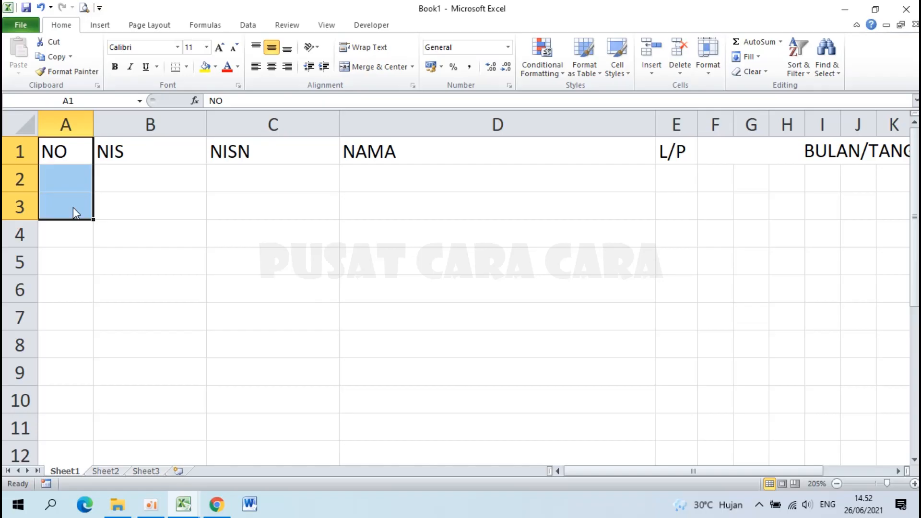
pyautogui.click(379, 69)
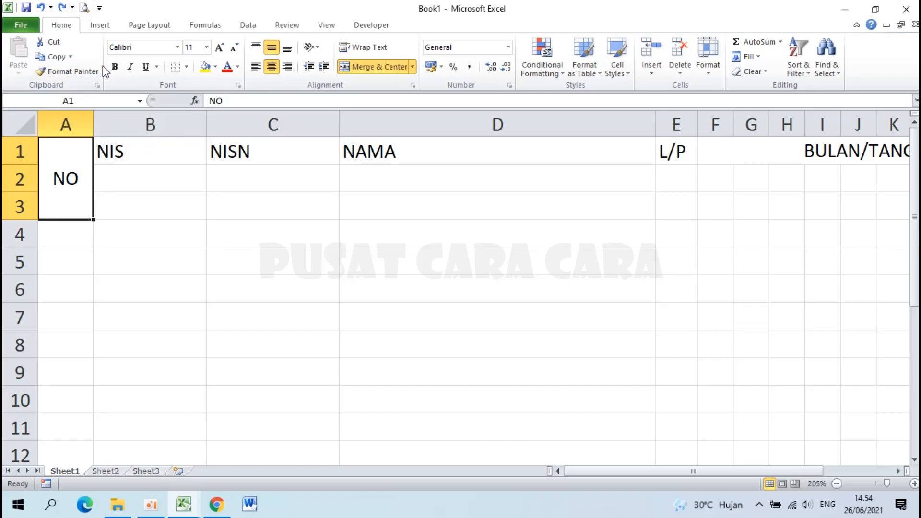
pyautogui.click(73, 72)
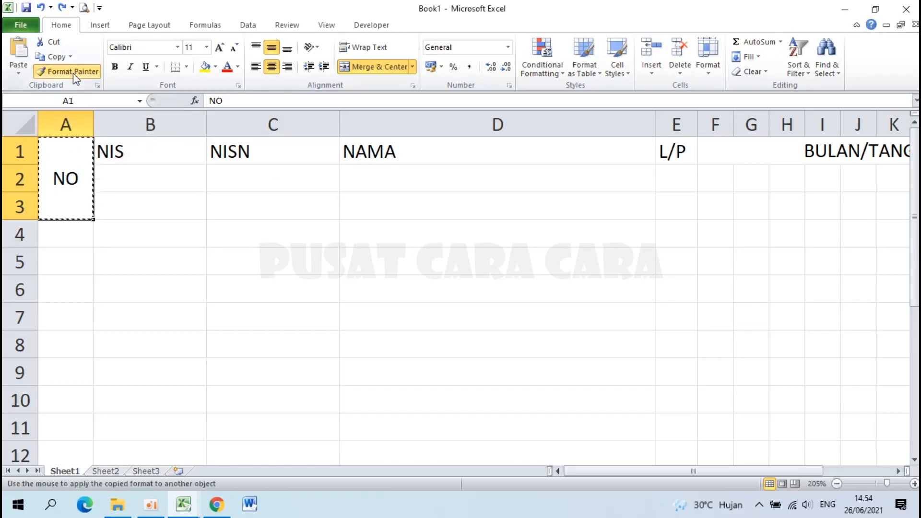
# Copy the NO cell's merge-and-center format to NIS (B1:B3) and NISN (C1:C3) with Format Painter.
pyautogui.click(147, 154)
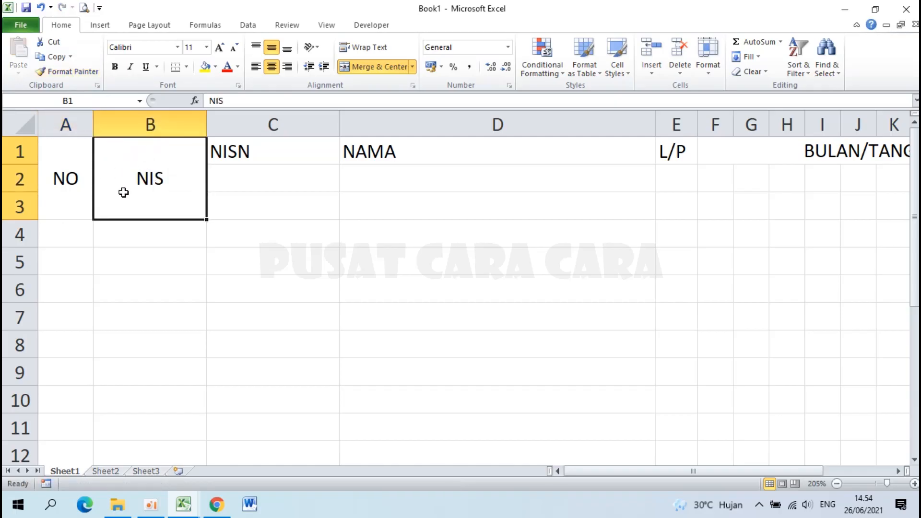
pyautogui.click(69, 170)
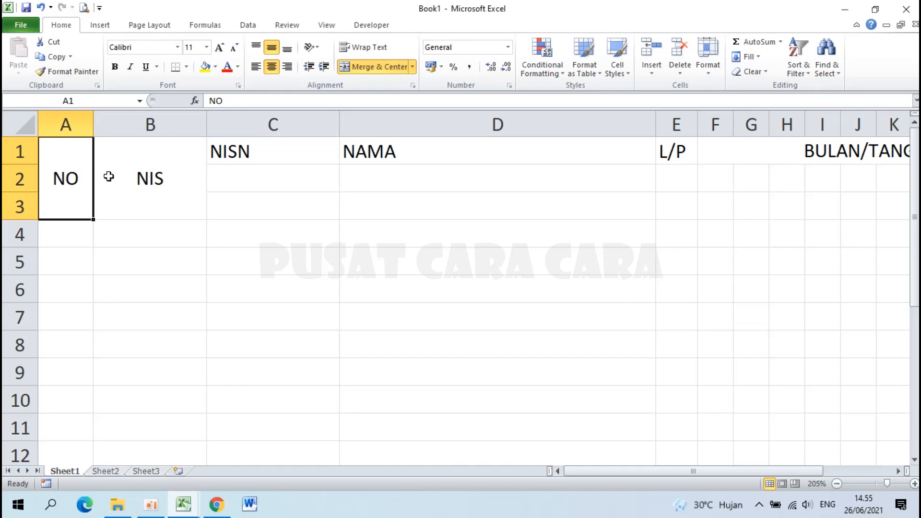
pyautogui.click(163, 167)
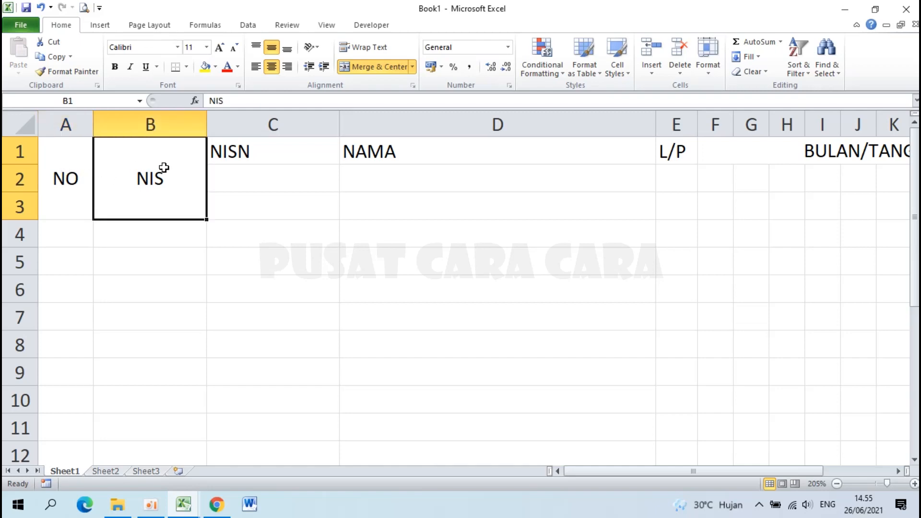
pyautogui.click(65, 157)
pyautogui.click(150, 155)
pyautogui.click(70, 71)
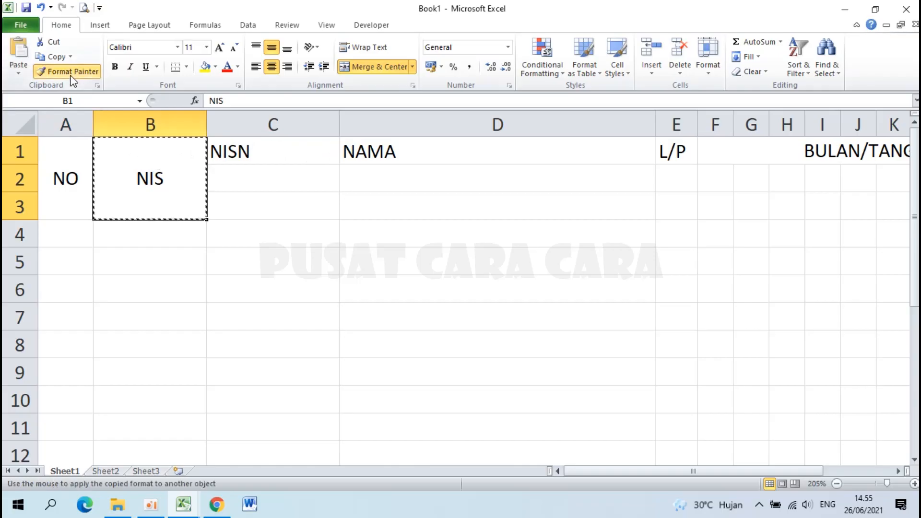
pyautogui.click(283, 151)
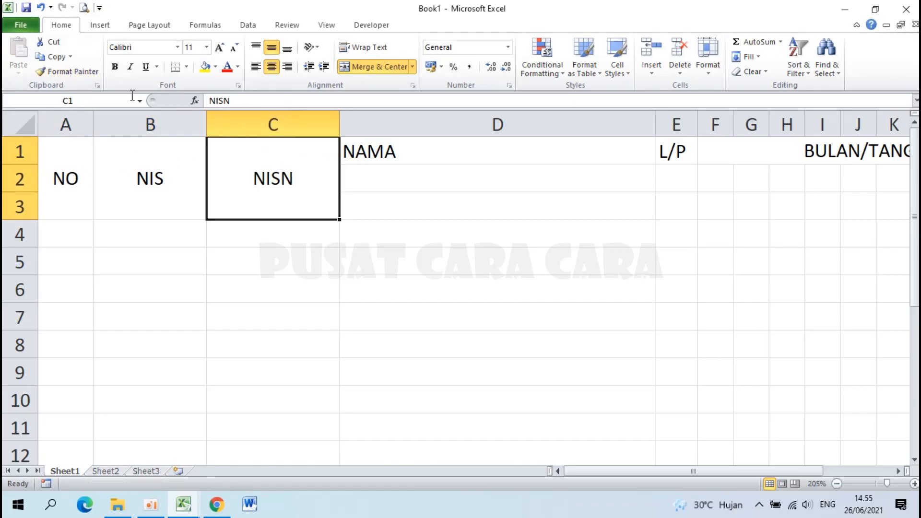
# Format-paint the same merged format onto NAMA (D1:D3), L/P (E1:E3) and KET. (S1:S3).
pyautogui.click(75, 71)
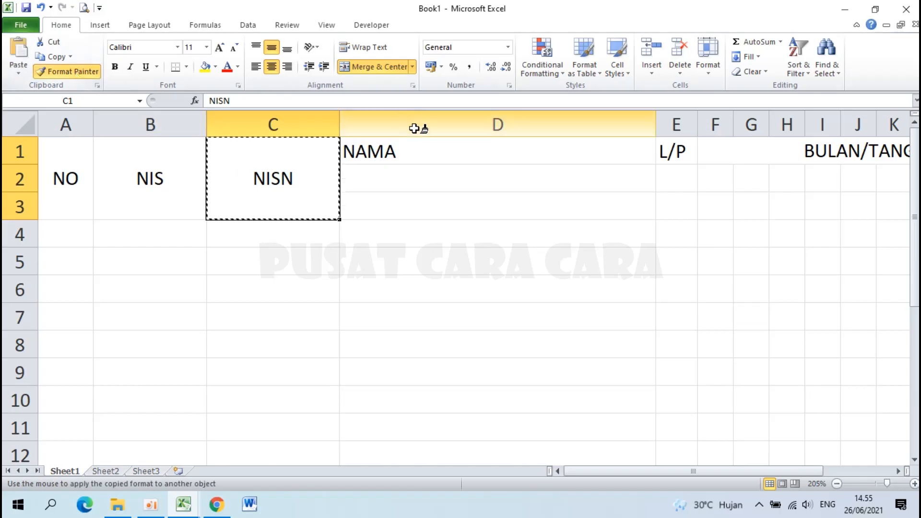
pyautogui.click(417, 149)
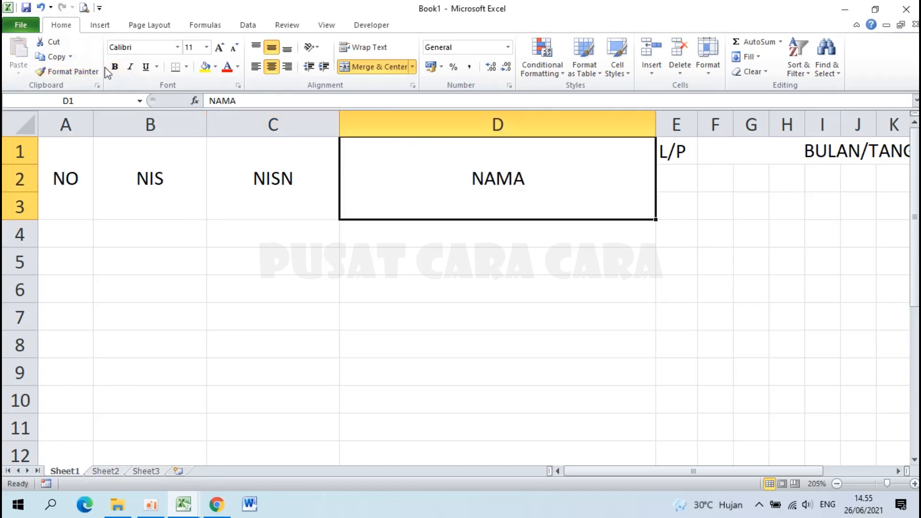
pyautogui.click(72, 71)
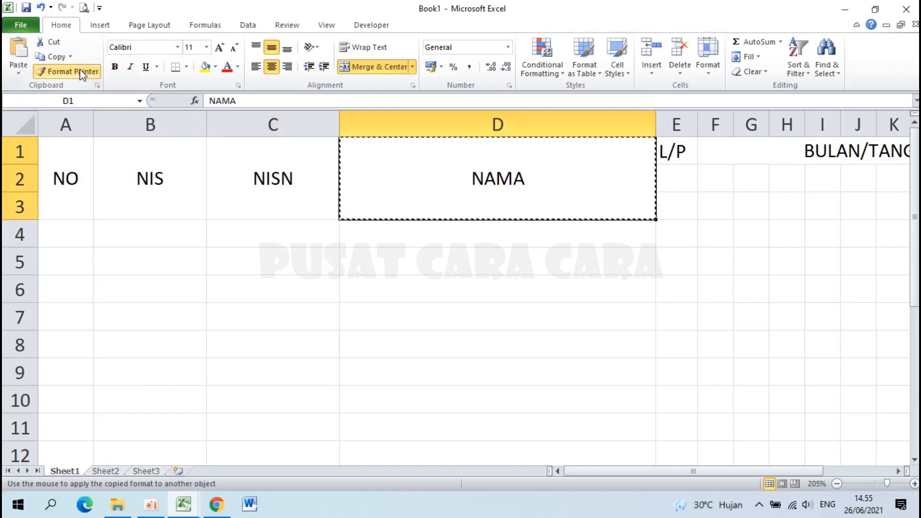
pyautogui.click(674, 146)
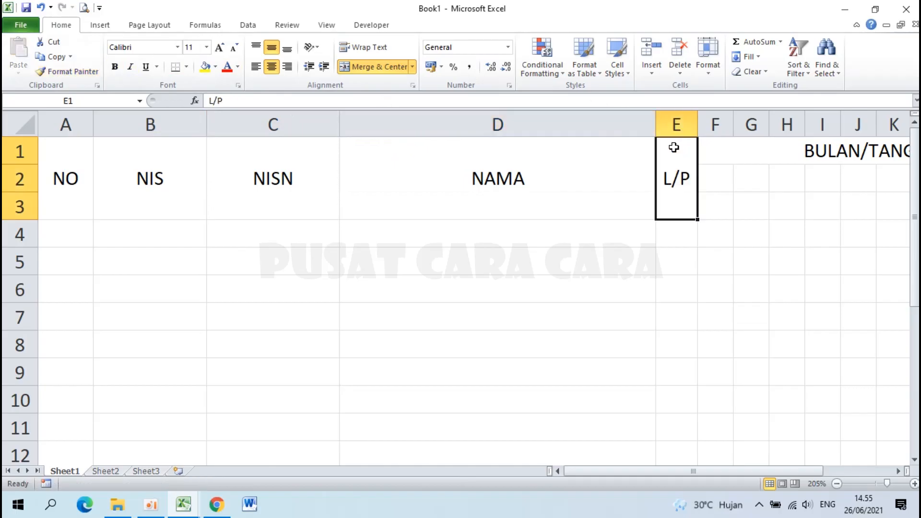
pyautogui.keyDown('ctrl'); pyautogui.scroll(-4, 674, 147); pyautogui.keyUp('ctrl')
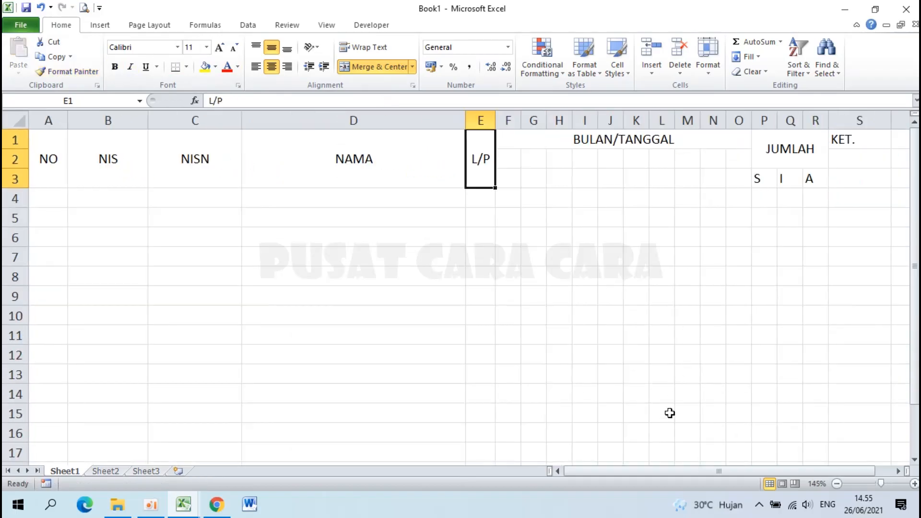
pyautogui.moveTo(649, 474); pyautogui.dragTo(700, 468)
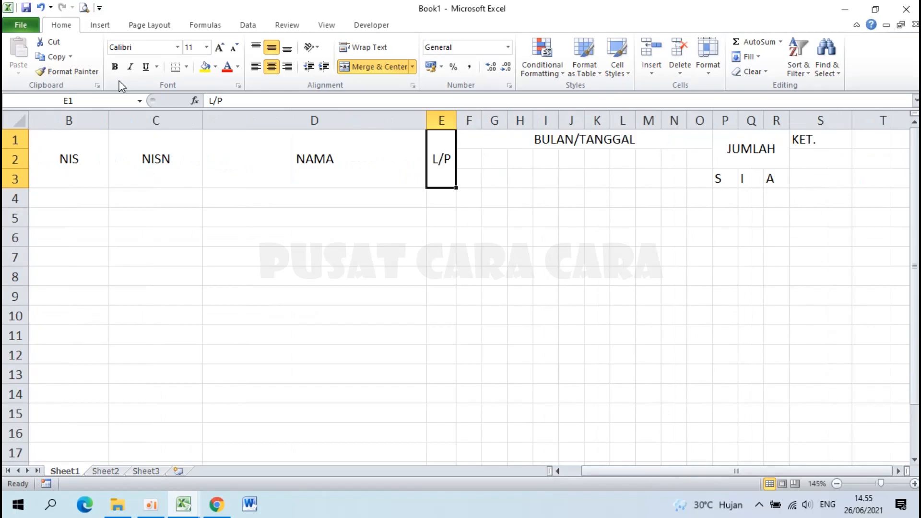
pyautogui.click(79, 77)
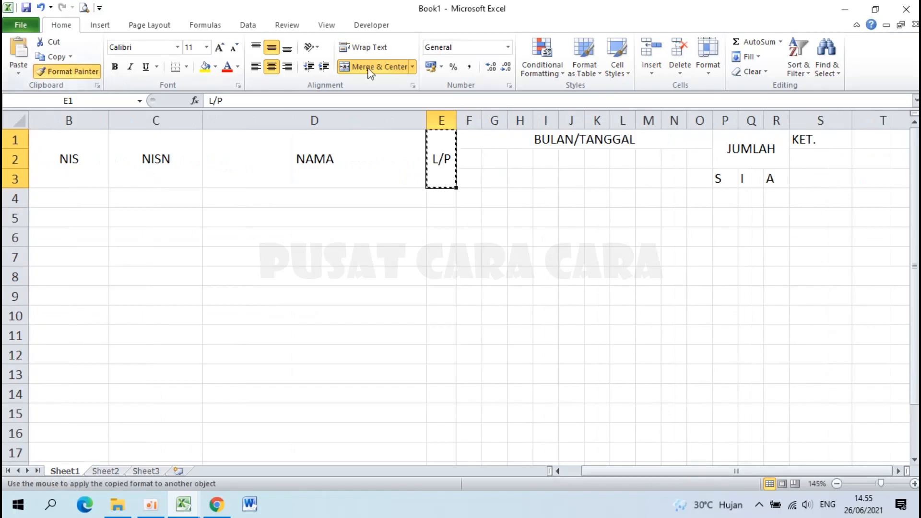
pyautogui.click(817, 139)
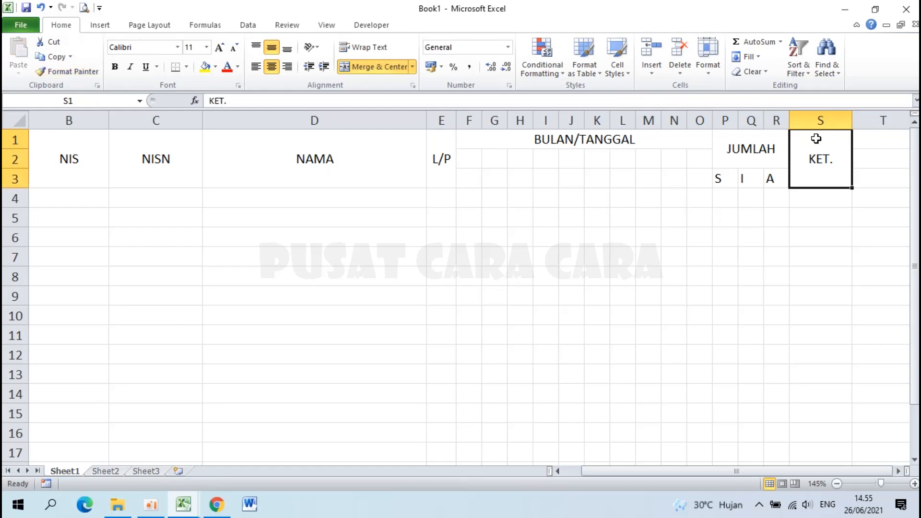
pyautogui.hotkey('ctrl', 'Home')
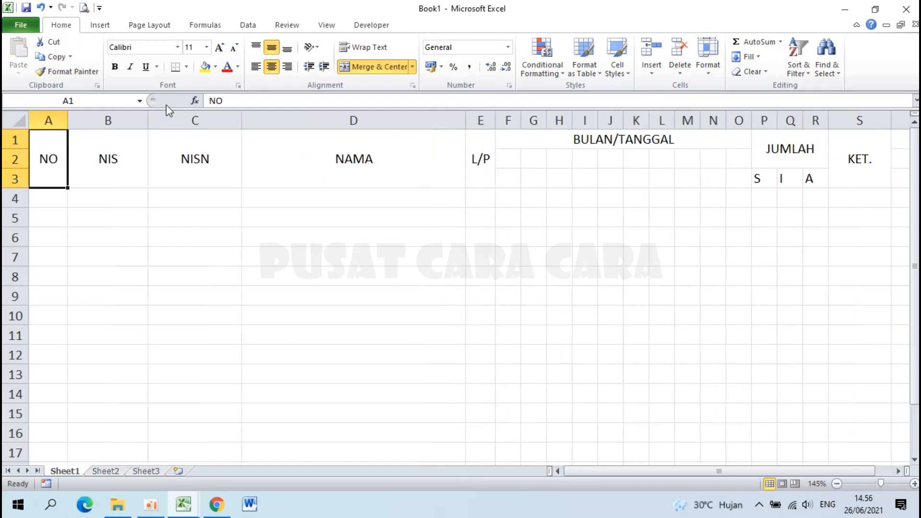
# Make every heading in the A1:S3 header block centre-aligned and bold.
pyautogui.moveTo(55, 139); pyautogui.dragTo(874, 152)
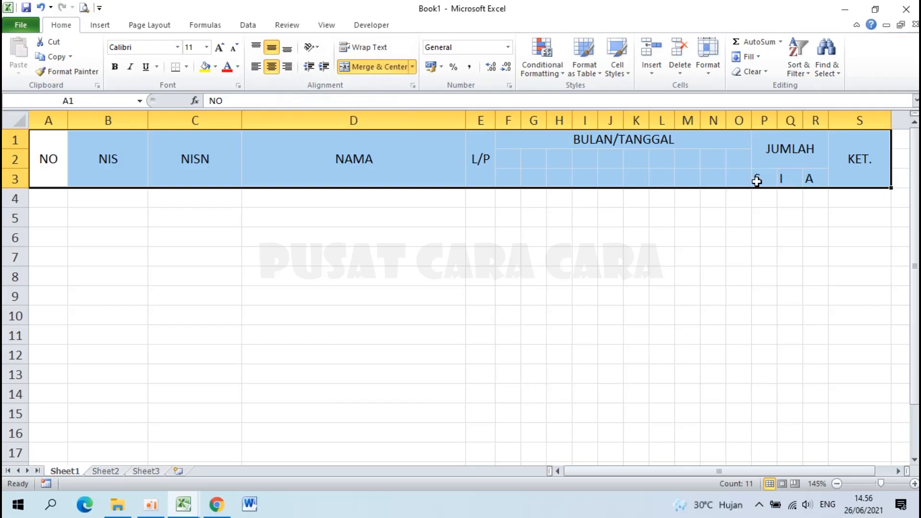
pyautogui.click(272, 70)
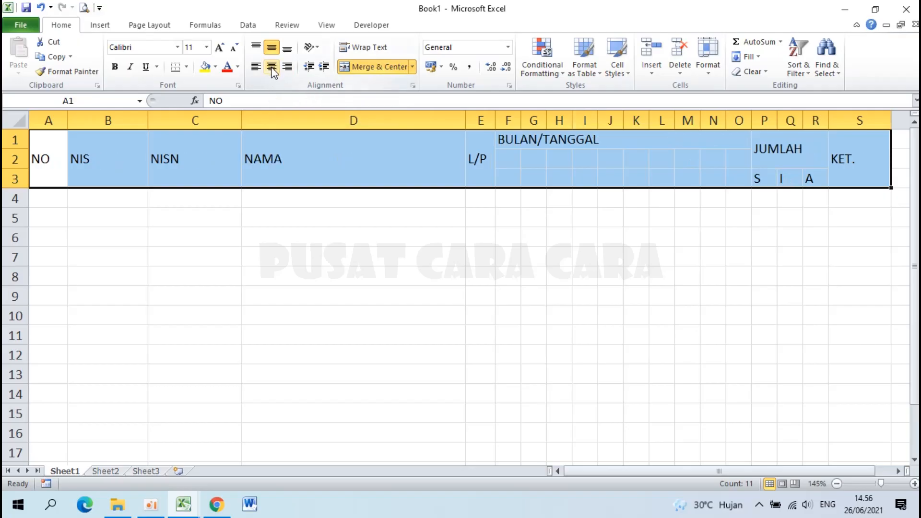
pyautogui.click(272, 69)
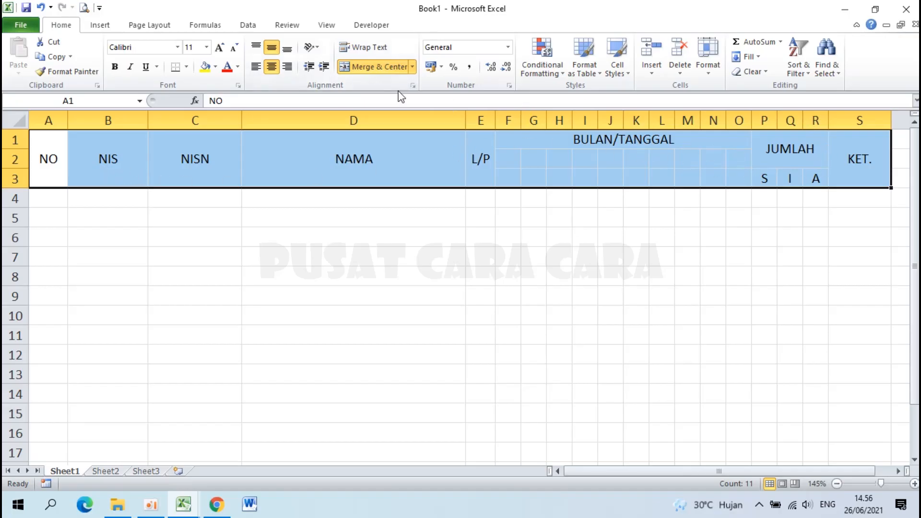
pyautogui.click(115, 67)
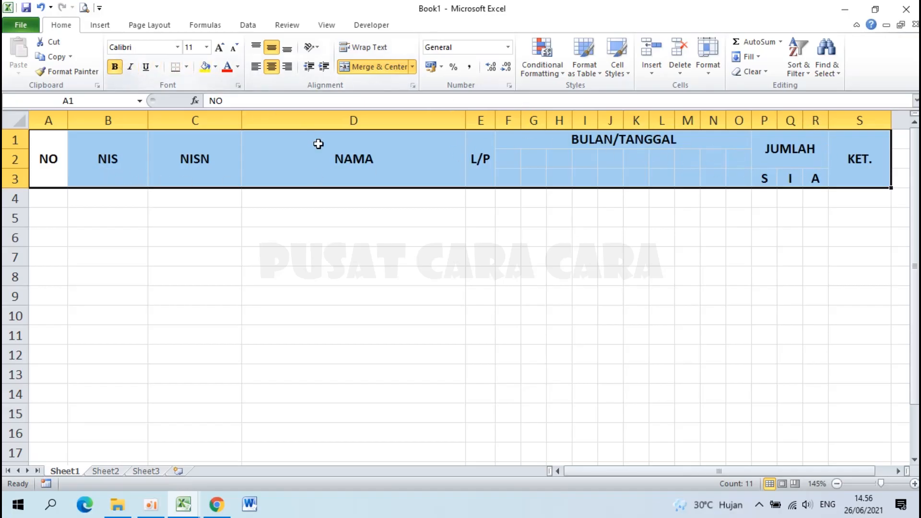
pyautogui.click(330, 207)
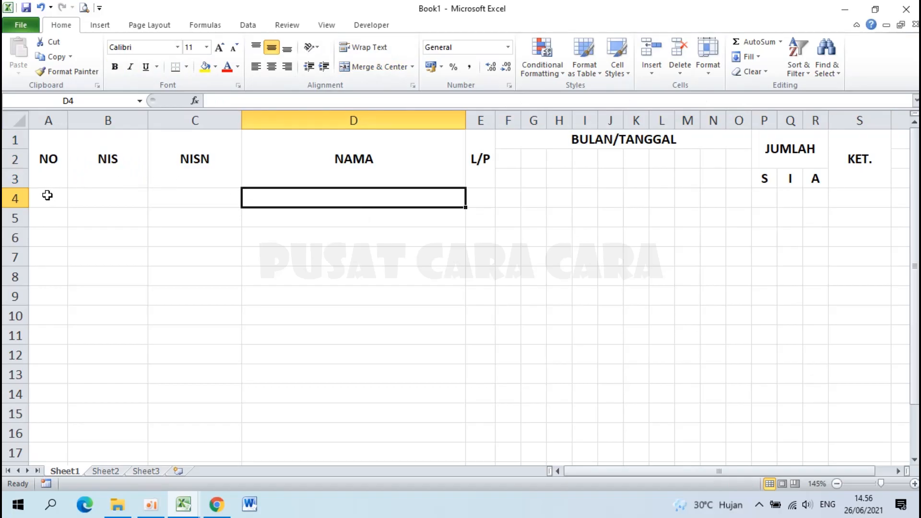
# Enter 1 and 2 in A4:A5 and select both to start the numbering series.
pyautogui.scroll(1, 47, 195)
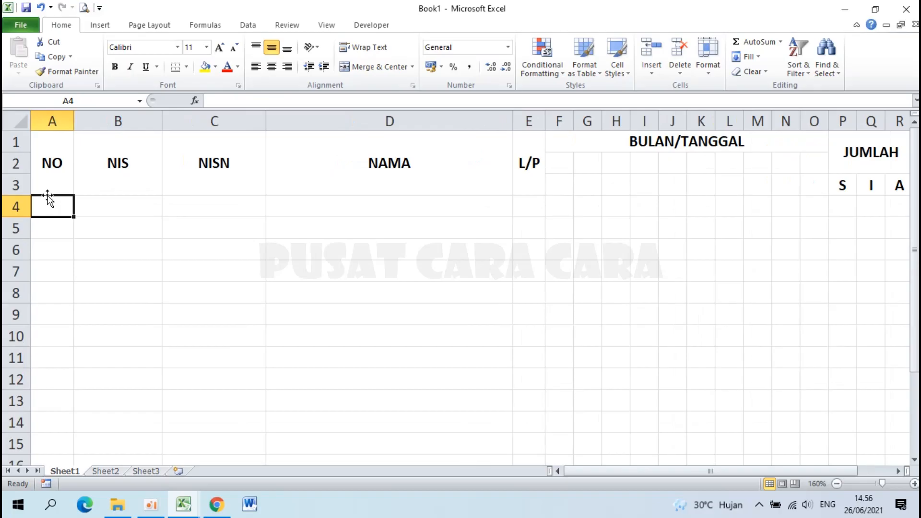
pyautogui.write('1')
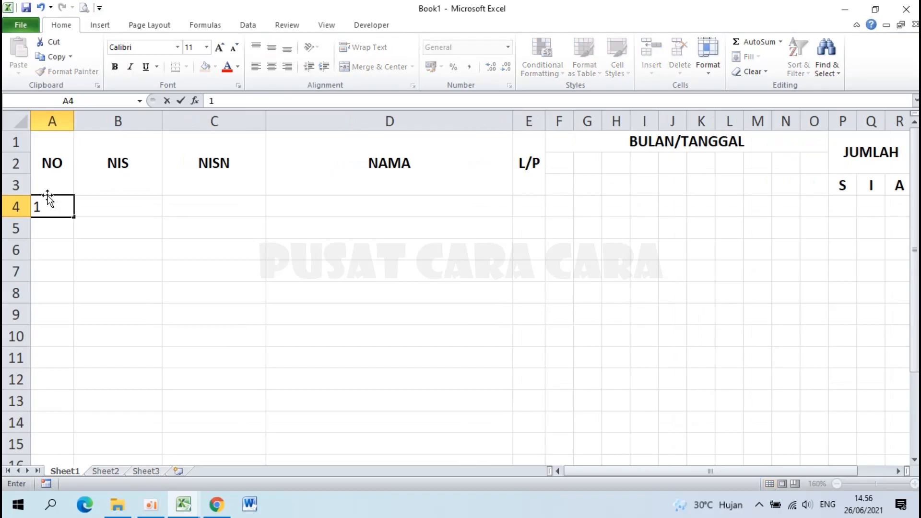
pyautogui.press('Return')
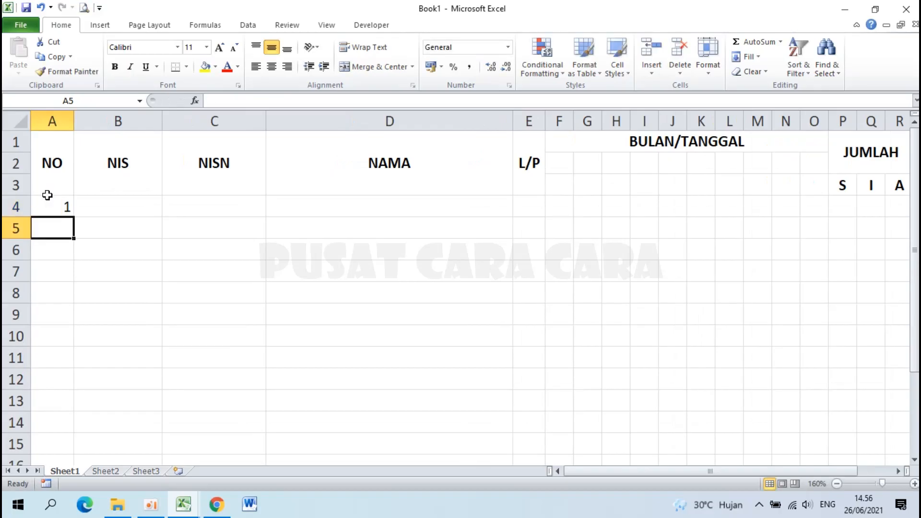
pyautogui.write('2')
pyautogui.press('Return')
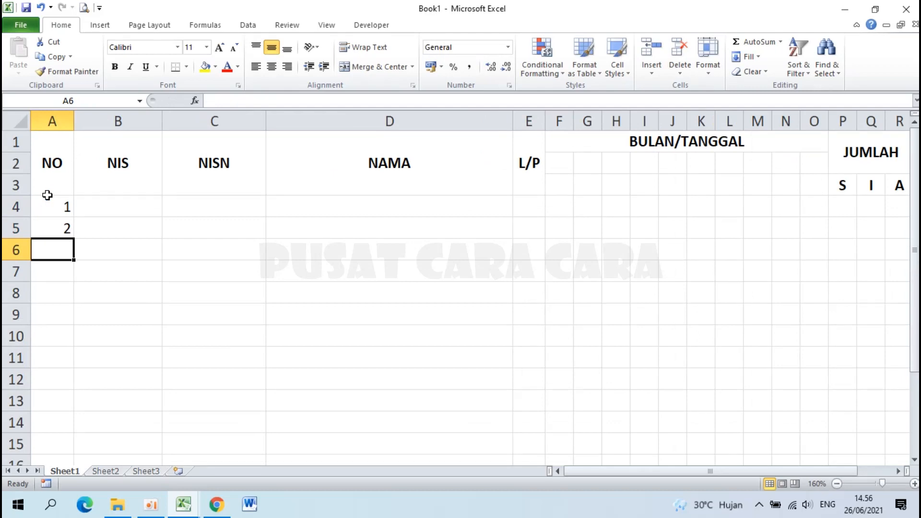
pyautogui.moveTo(56, 204); pyautogui.dragTo(56, 227)
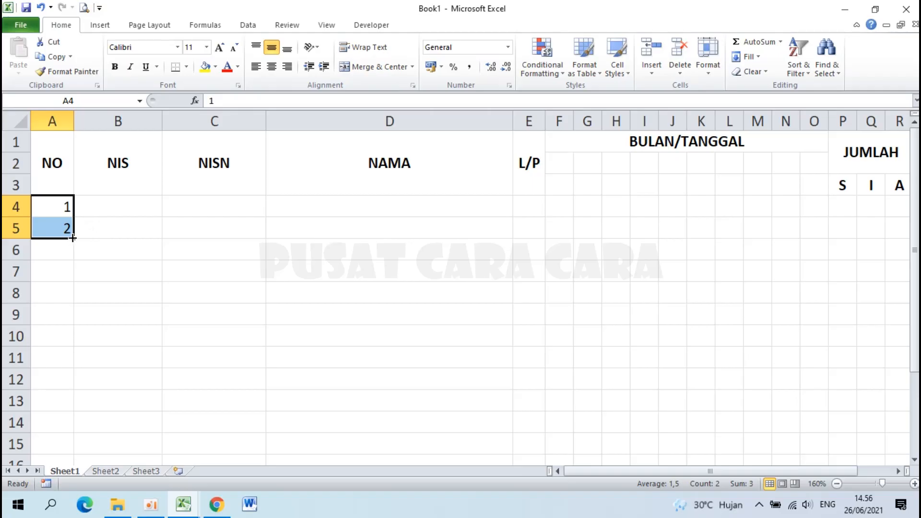
# Fill the numbers down to 36 in A39 and centre them in column A.
pyautogui.moveTo(73, 239); pyautogui.dragTo(76, 403)
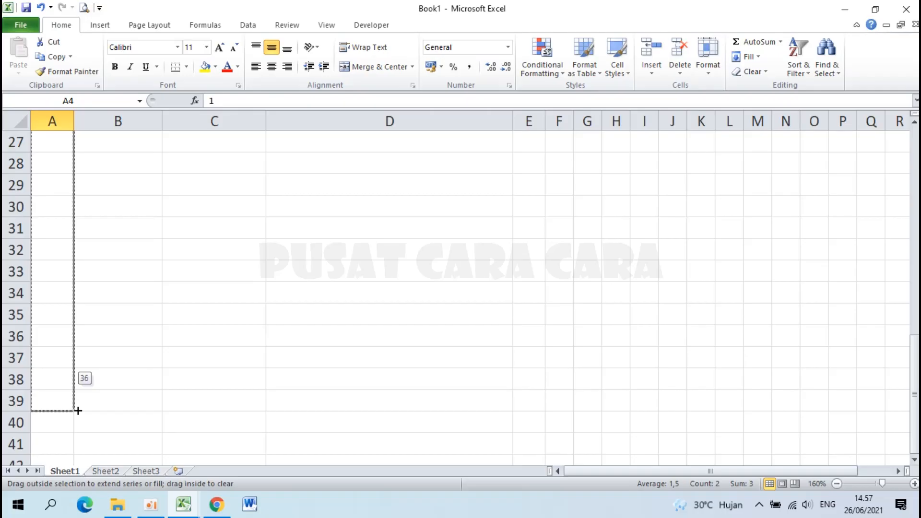
pyautogui.moveTo(78, 411); pyautogui.dragTo(78, 410)
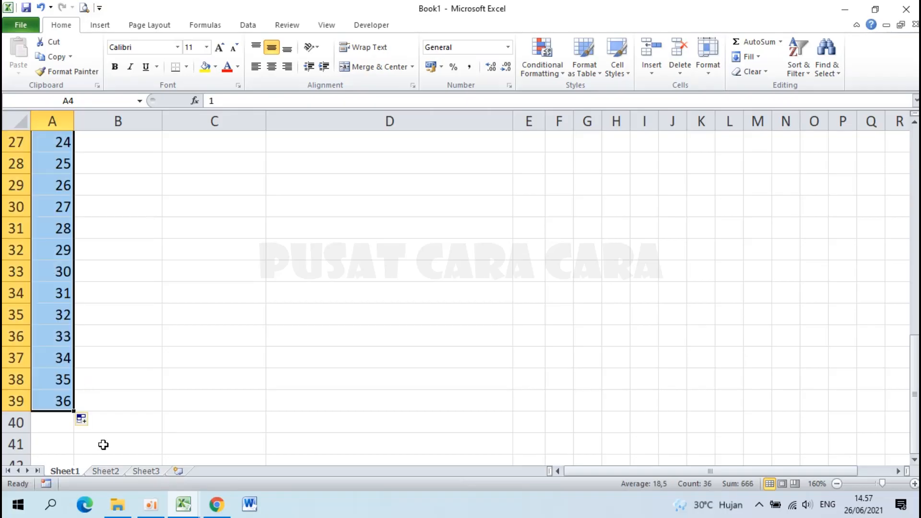
pyautogui.scroll(9, 153, 301)
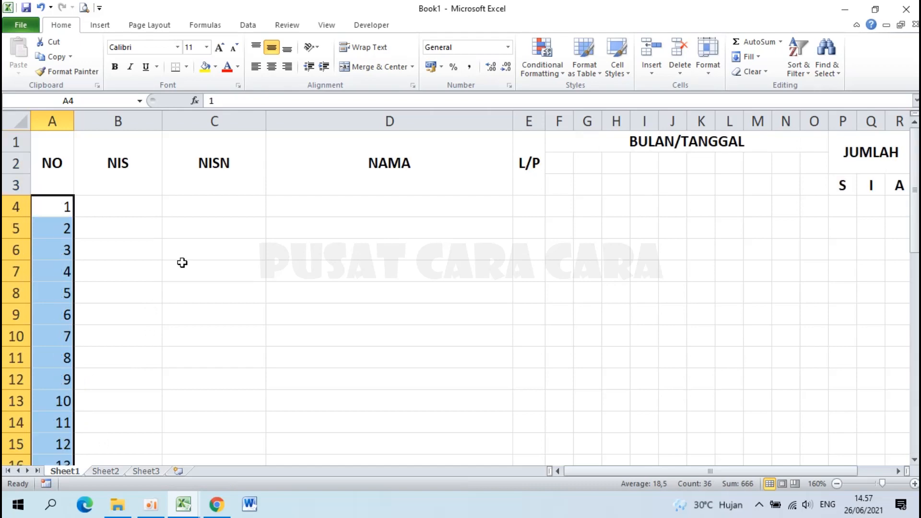
pyautogui.click(271, 66)
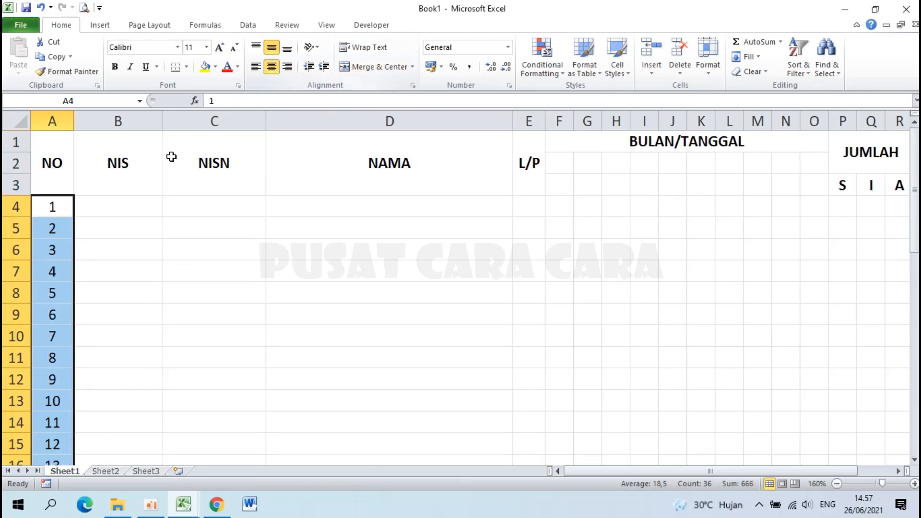
pyautogui.scroll(-1, 205, 292)
pyautogui.keyDown('ctrl'); pyautogui.scroll(-2, 205, 292); pyautogui.keyUp('ctrl')
pyautogui.scroll(1, 205, 292)
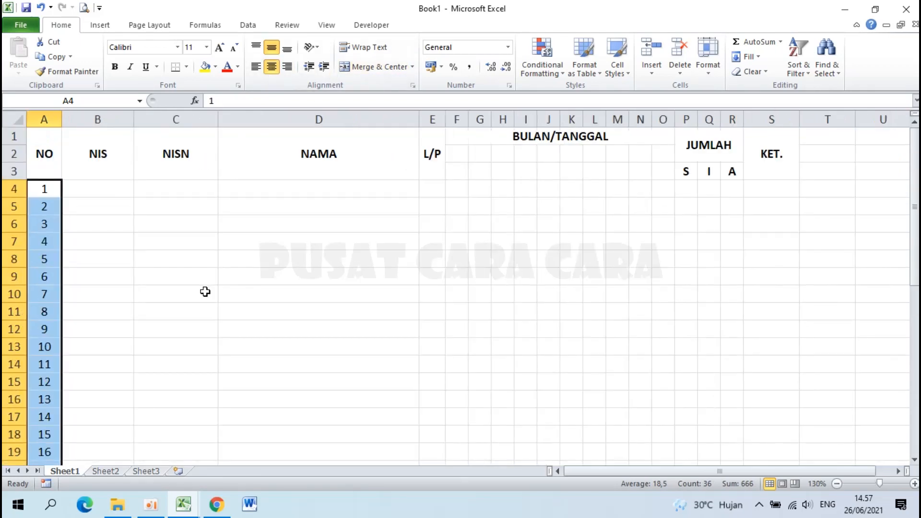
# Apply All Borders to the whole attendance table A1:S39.
pyautogui.moveTo(45, 144); pyautogui.dragTo(770, 435)
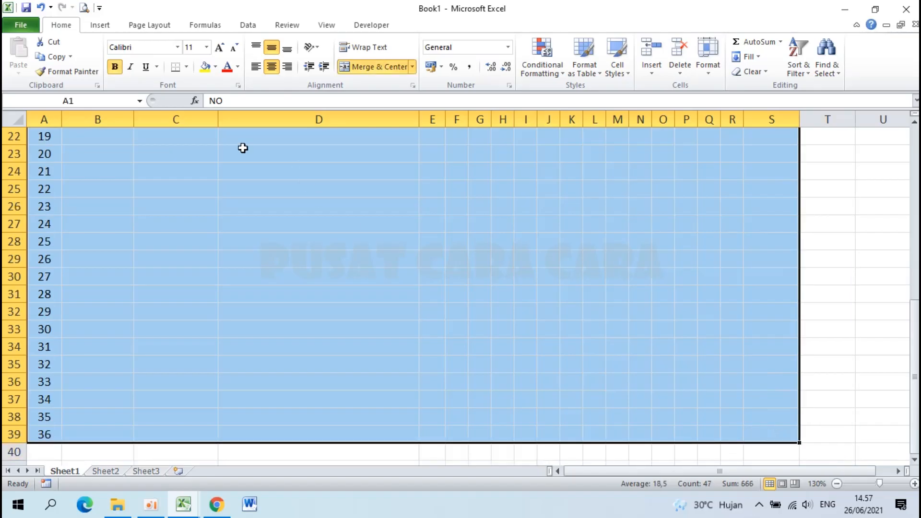
pyautogui.click(188, 67)
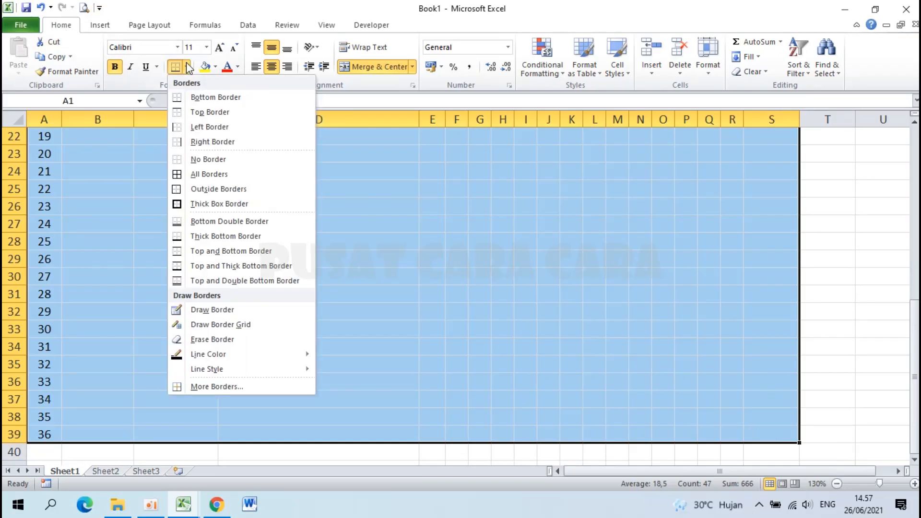
pyautogui.click(217, 177)
pyautogui.click(217, 176)
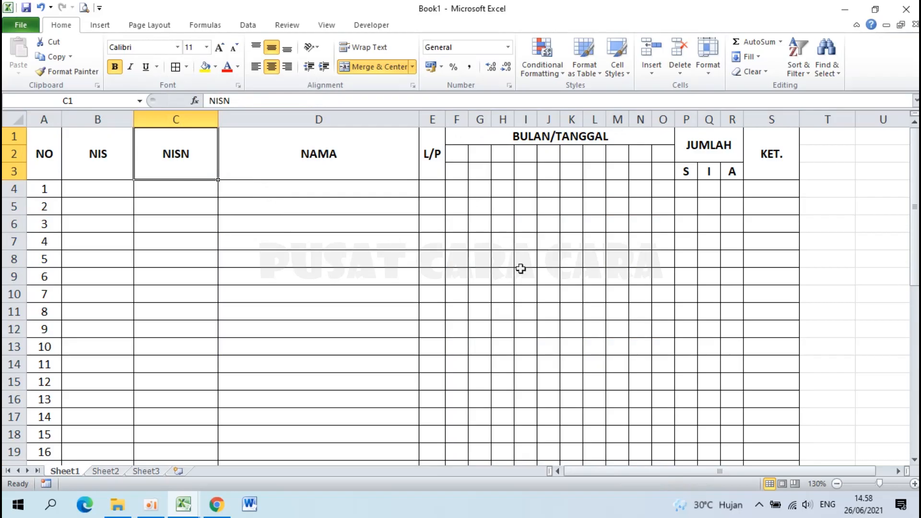
pyautogui.click(184, 509)
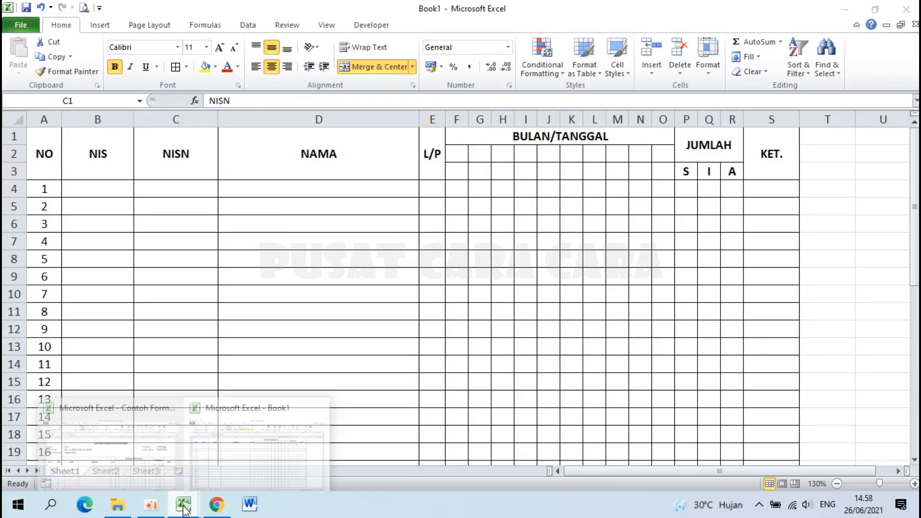
pyautogui.click(136, 450)
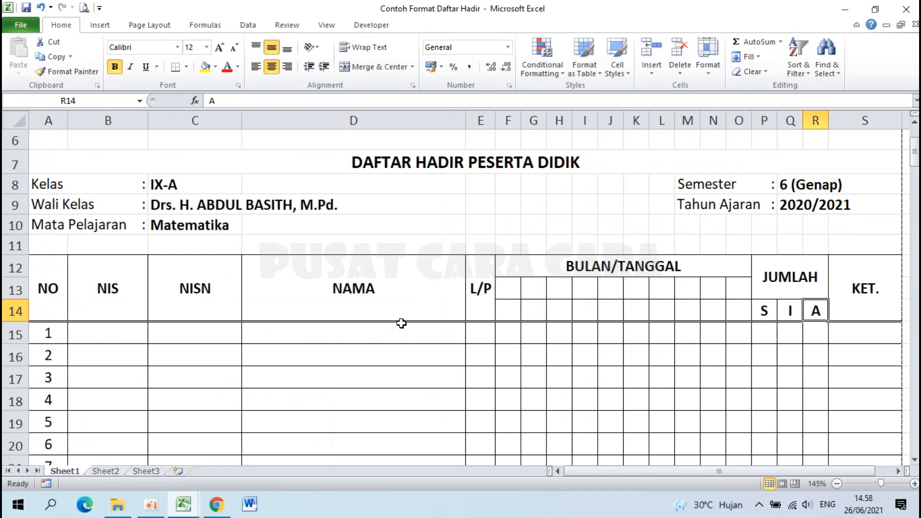
pyautogui.click(195, 502)
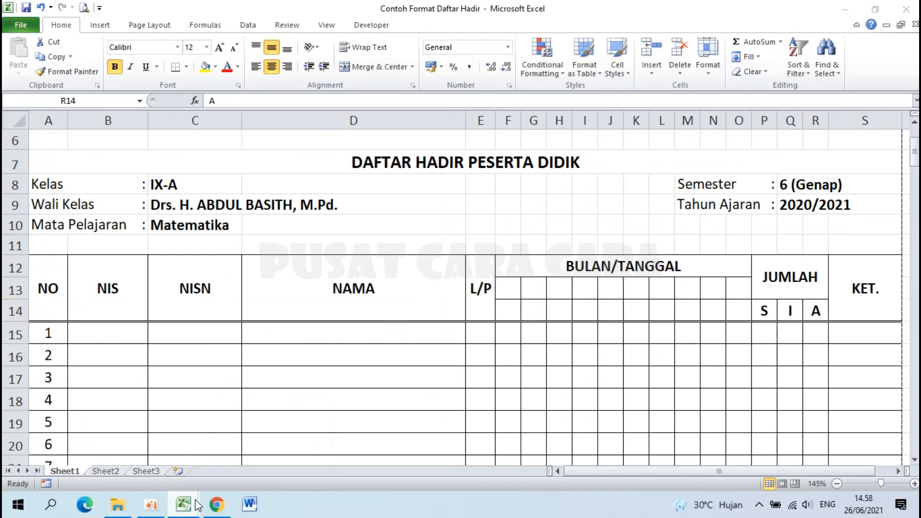
pyautogui.click(280, 454)
pyautogui.moveTo(44, 144); pyautogui.dragTo(783, 158)
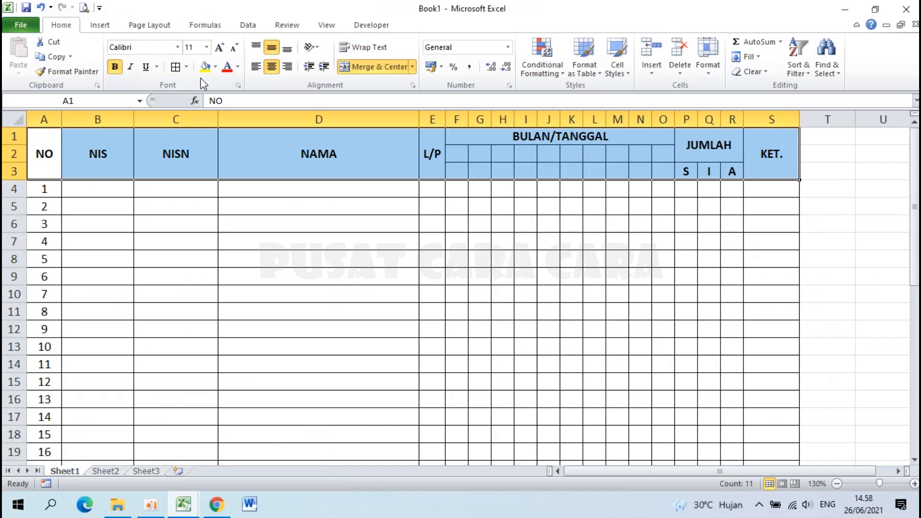
# Add a Bottom Double Border under the header rows A1:S3.
pyautogui.click(187, 67)
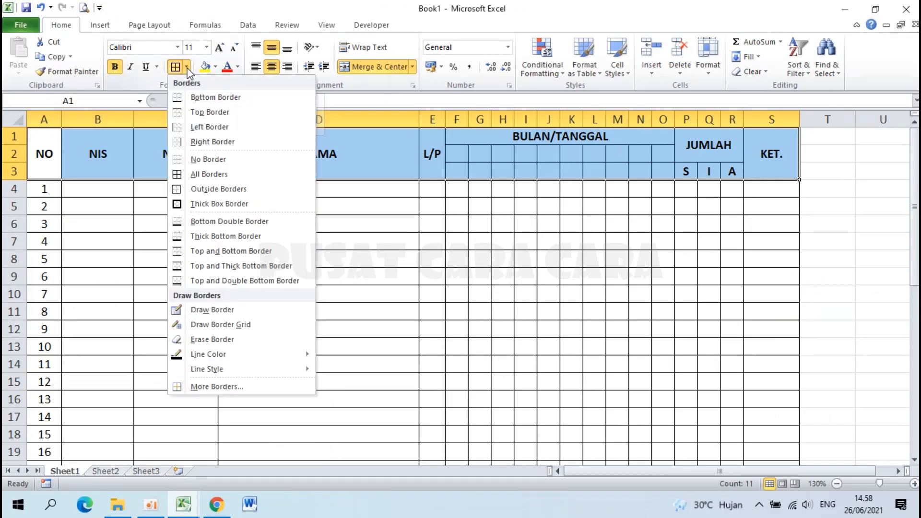
pyautogui.click(225, 222)
pyautogui.click(364, 261)
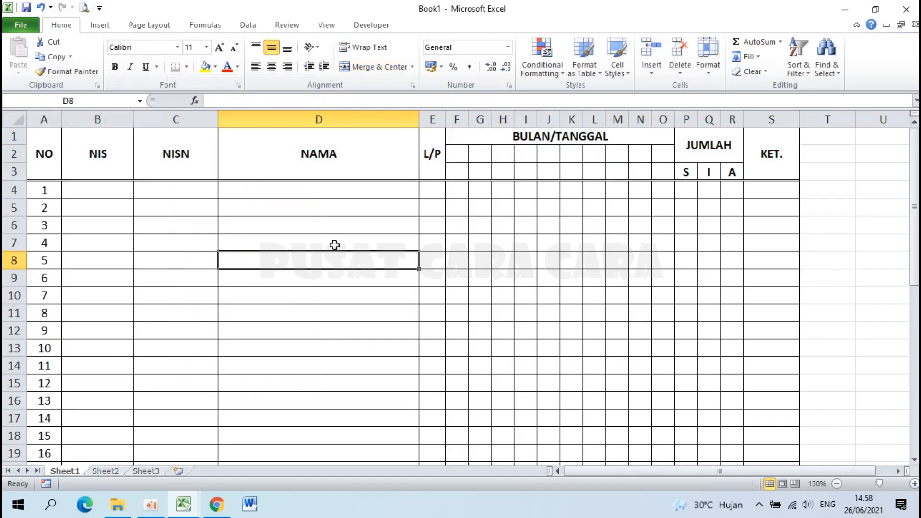
# Return to the top and select the NIS and NISN cells of the student rows.
pyautogui.scroll(1, 336, 244)
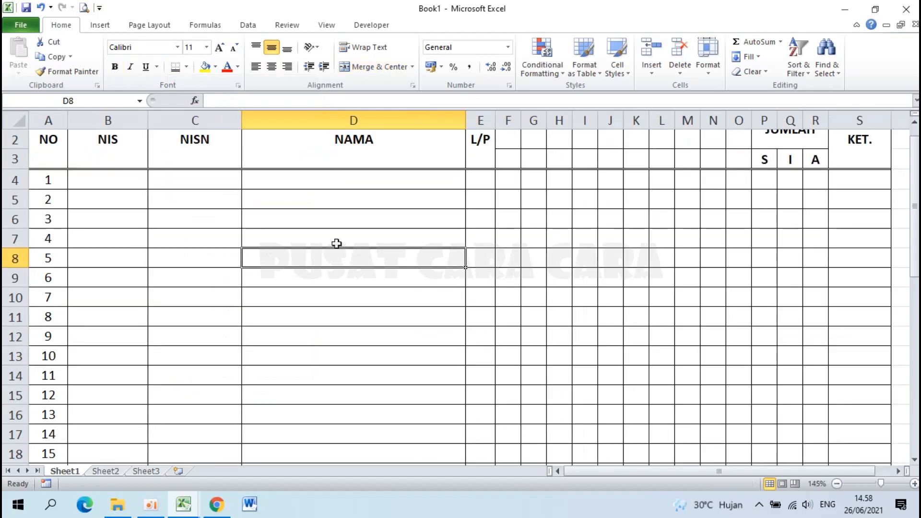
pyautogui.press('Home')
pyautogui.click(51, 163)
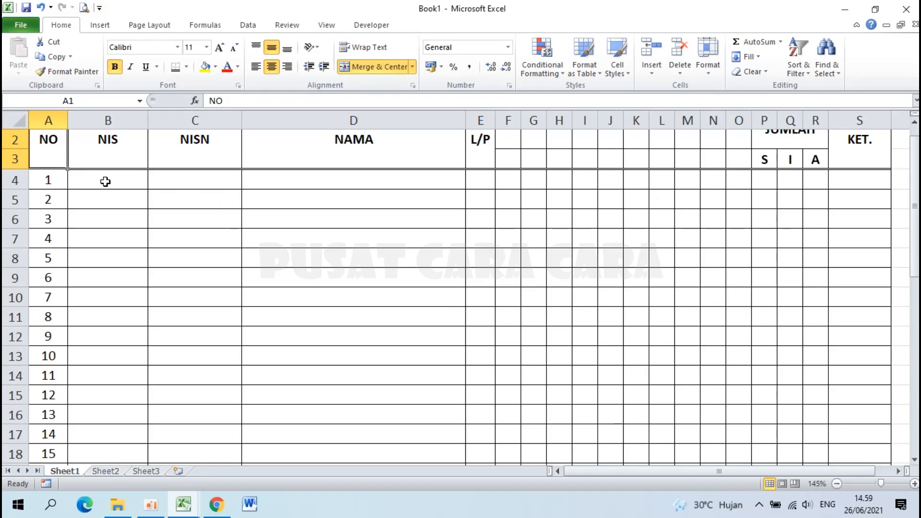
pyautogui.moveTo(104, 181); pyautogui.dragTo(219, 433)
# Set the selected NIS and NISN cells to the Text number format through Format Cells.
pyautogui.scroll(8, 220, 433)
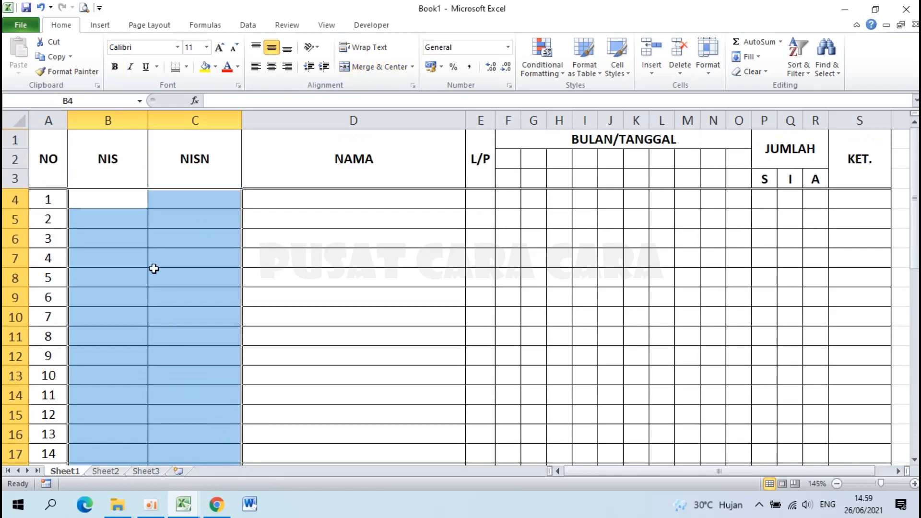
pyautogui.rightClick(155, 273)
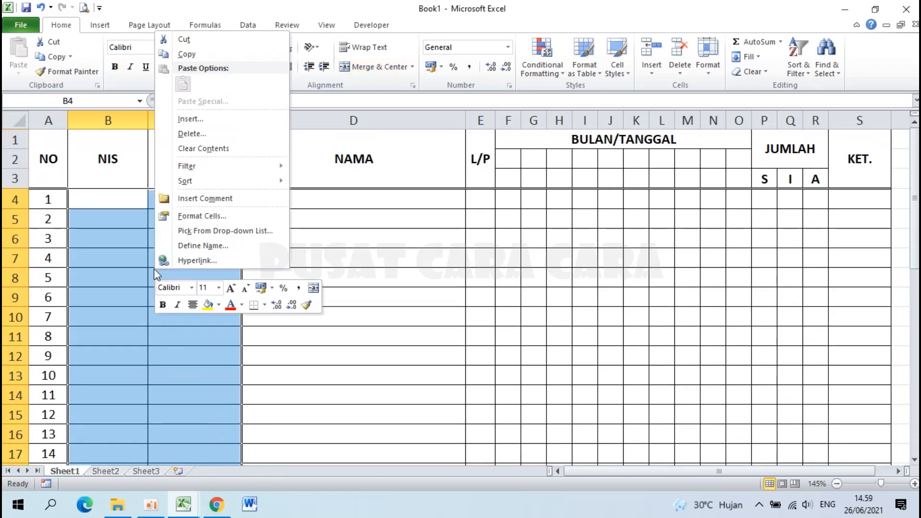
pyautogui.click(219, 216)
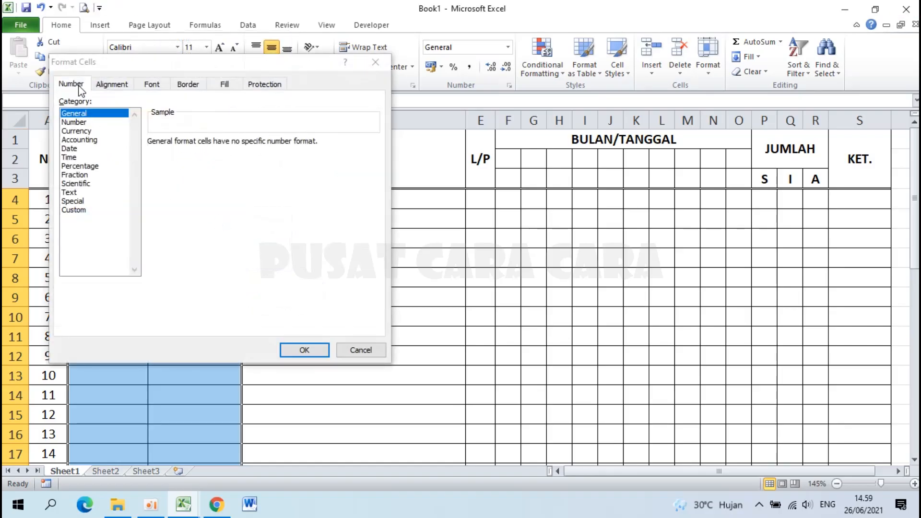
pyautogui.click(80, 193)
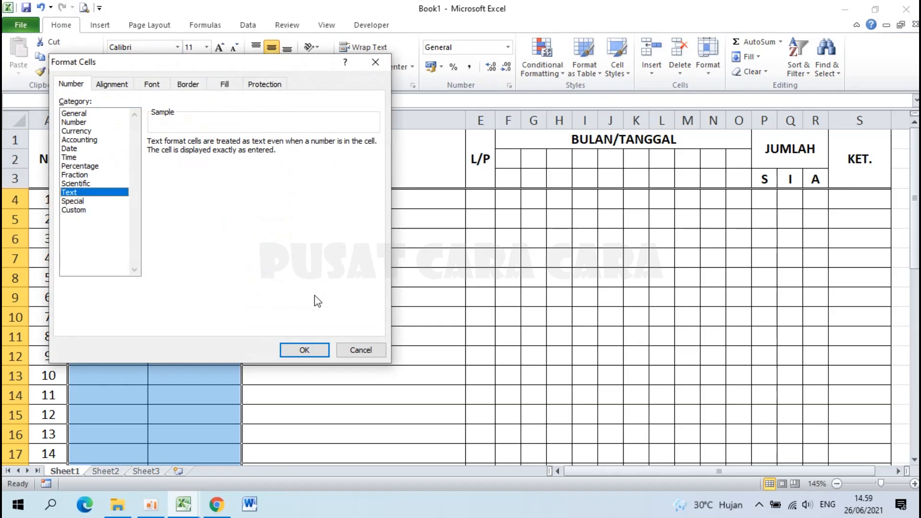
pyautogui.click(317, 353)
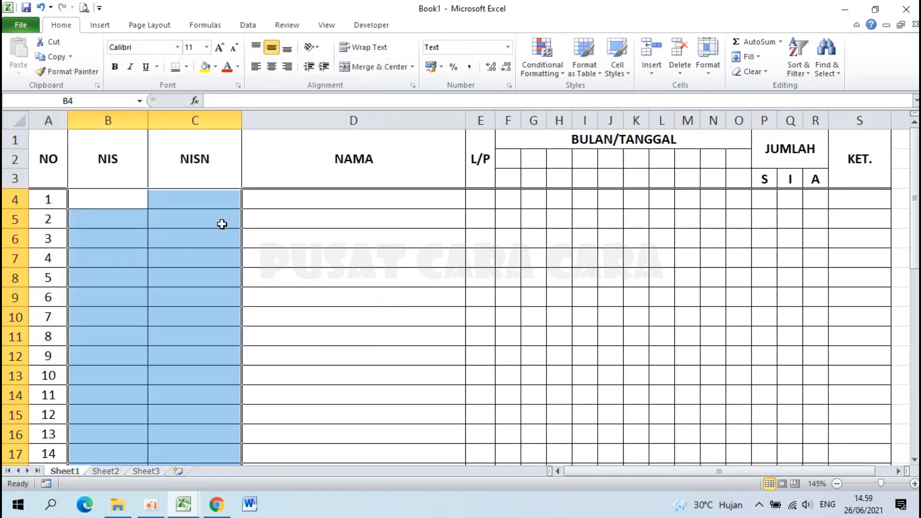
pyautogui.click(192, 203)
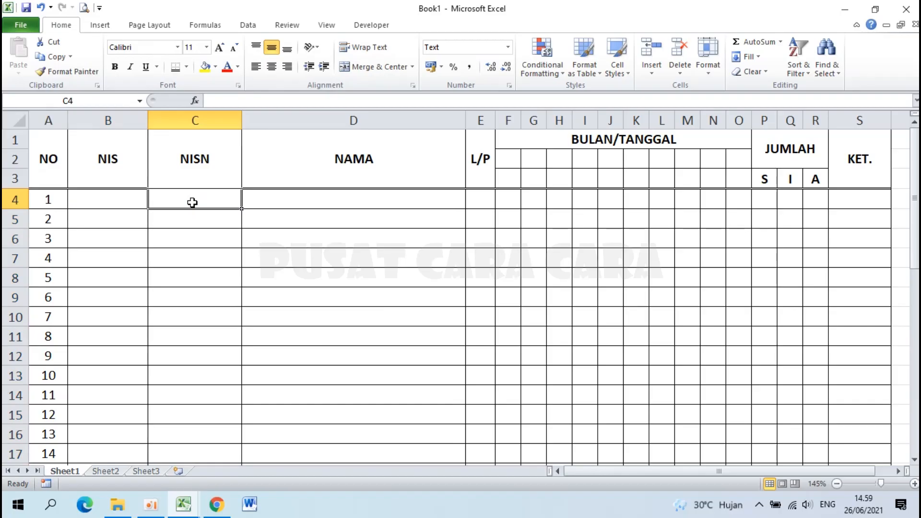
pyautogui.write('00')
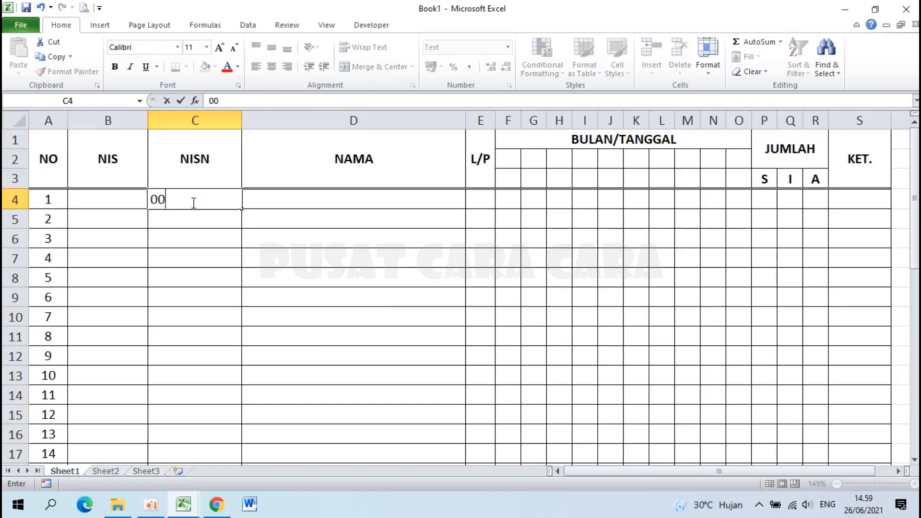
pyautogui.write('123124234')
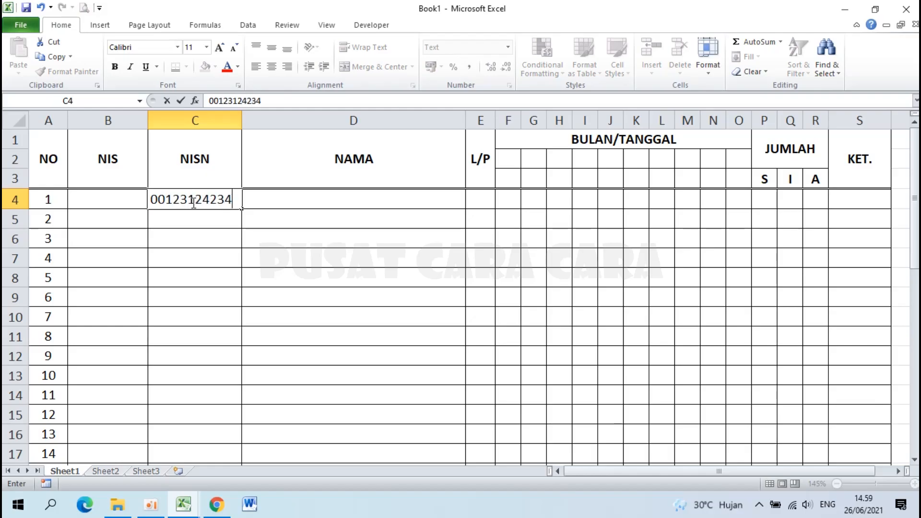
pyautogui.press('Return')
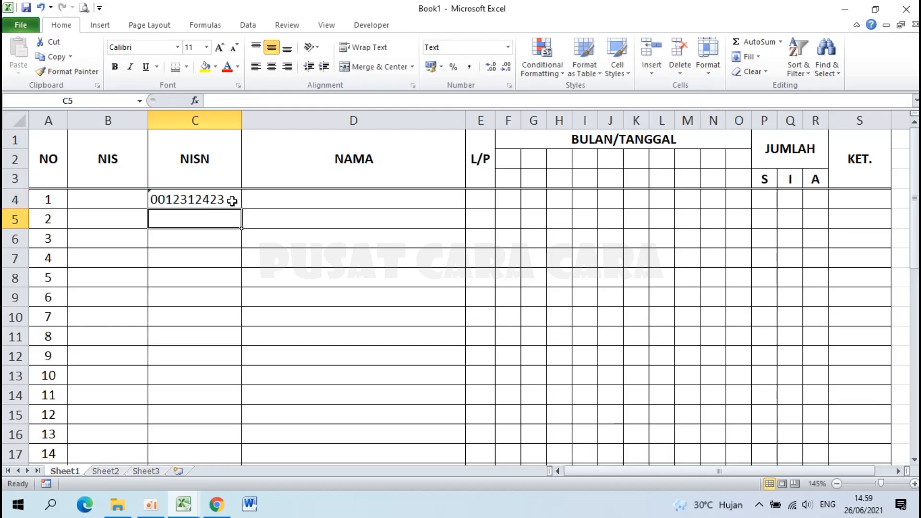
pyautogui.click(203, 202)
pyautogui.hotkey('ctrl', 'z')
pyautogui.hotkey('ctrl', 'z')
pyautogui.click(203, 202)
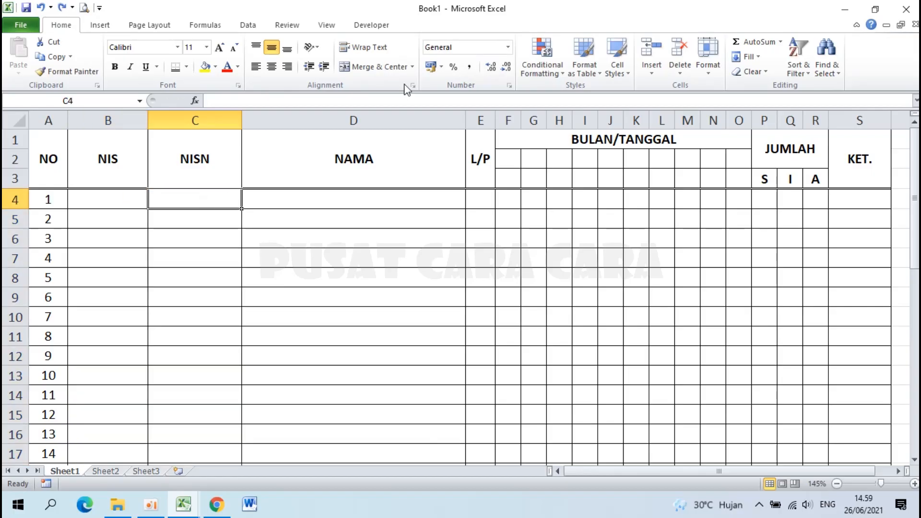
pyautogui.write('00876187263')
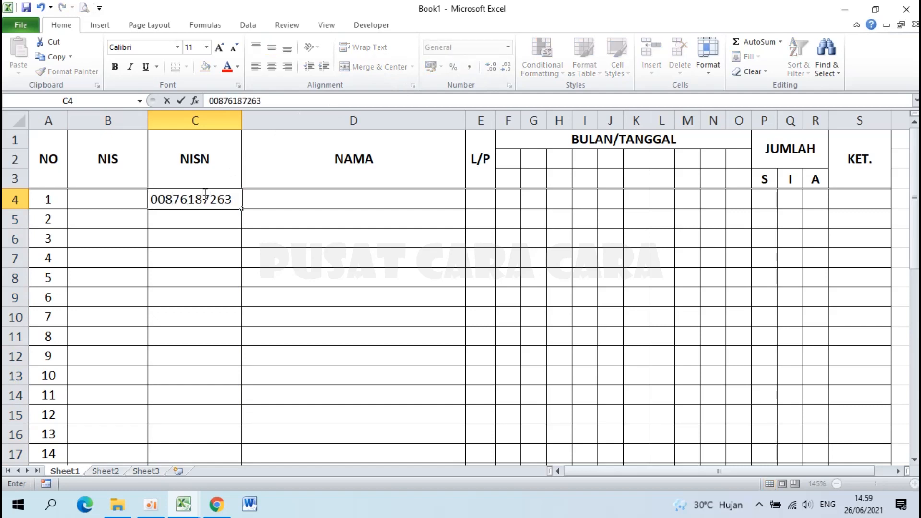
pyautogui.press('Return')
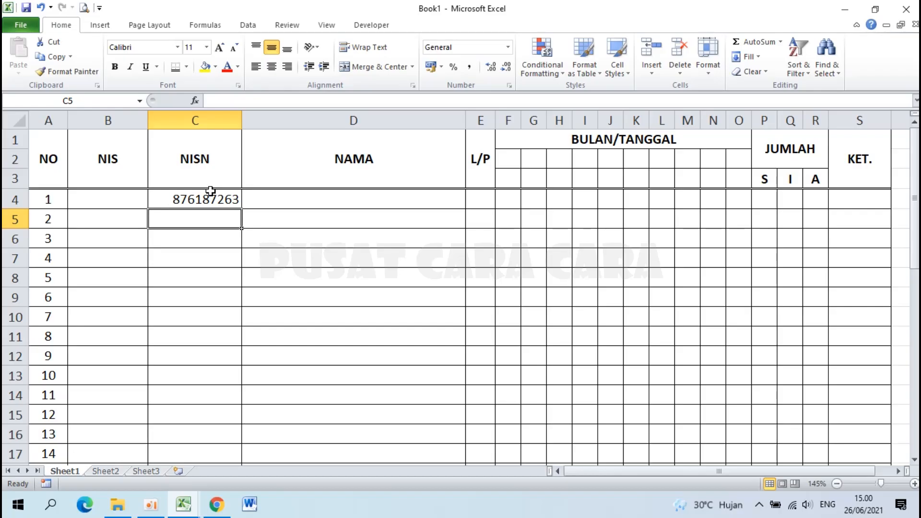
pyautogui.click(211, 192)
pyautogui.press('Delete')
# Select the NIS and NISN student cells, set Text via Format Cells, then undo it.
pyautogui.click(102, 198)
pyautogui.moveTo(102, 199); pyautogui.dragTo(220, 413)
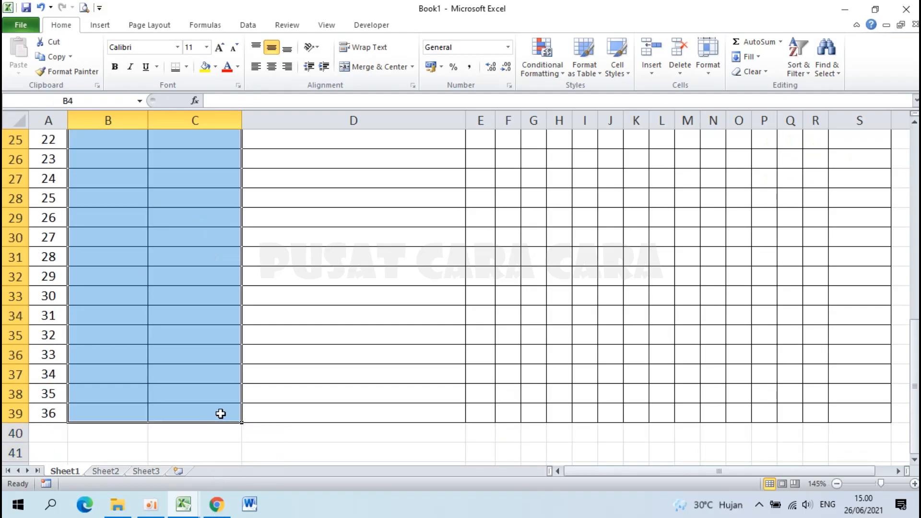
pyautogui.rightClick(157, 266)
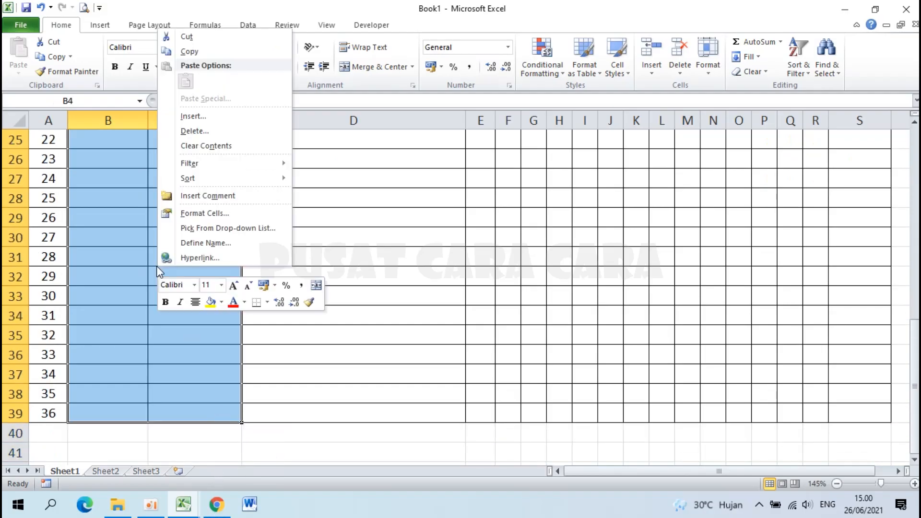
pyautogui.click(202, 215)
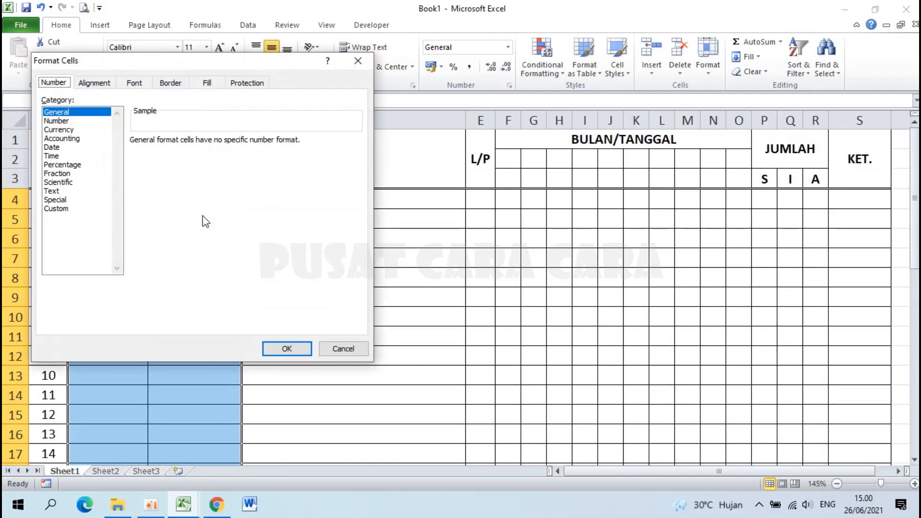
pyautogui.click(68, 192)
pyautogui.click(289, 350)
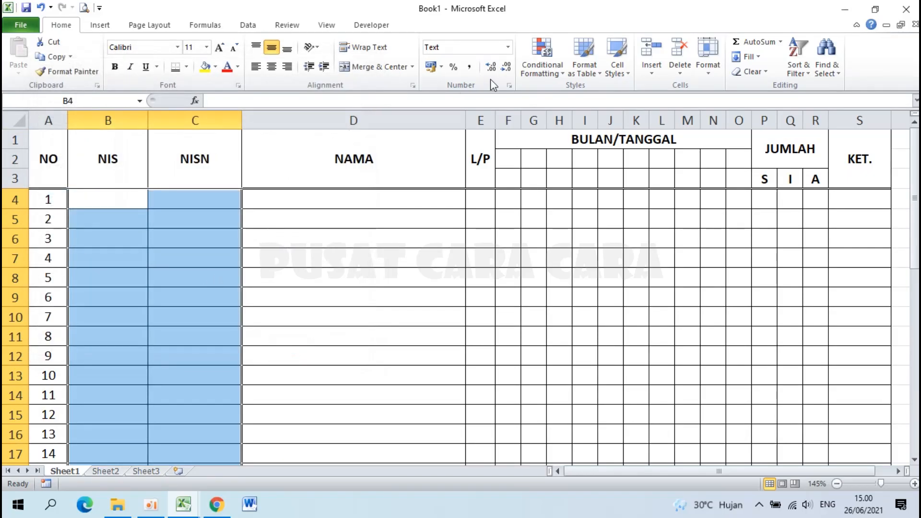
pyautogui.hotkey('ctrl', 'z')
# Apply Text from the Home tab Number Format list to the NIS and NISN cells.
pyautogui.click(508, 48)
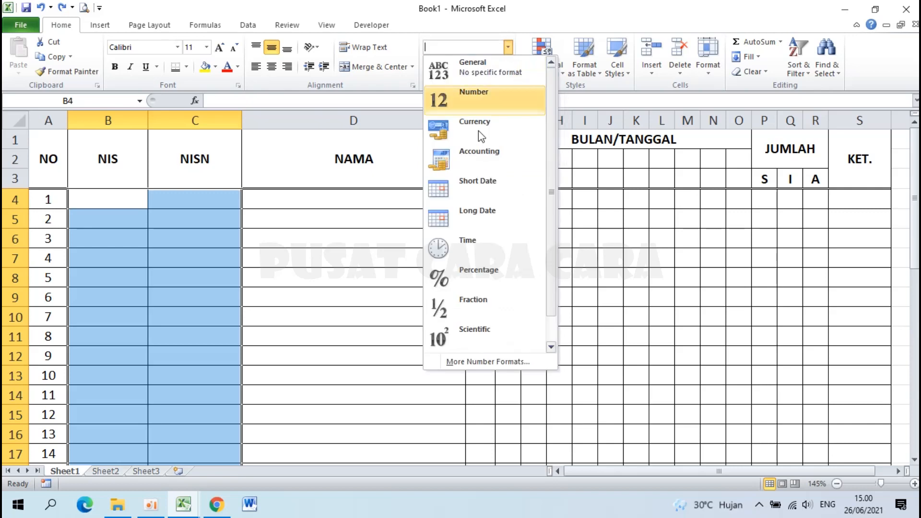
pyautogui.moveTo(556, 249); pyautogui.dragTo(553, 298)
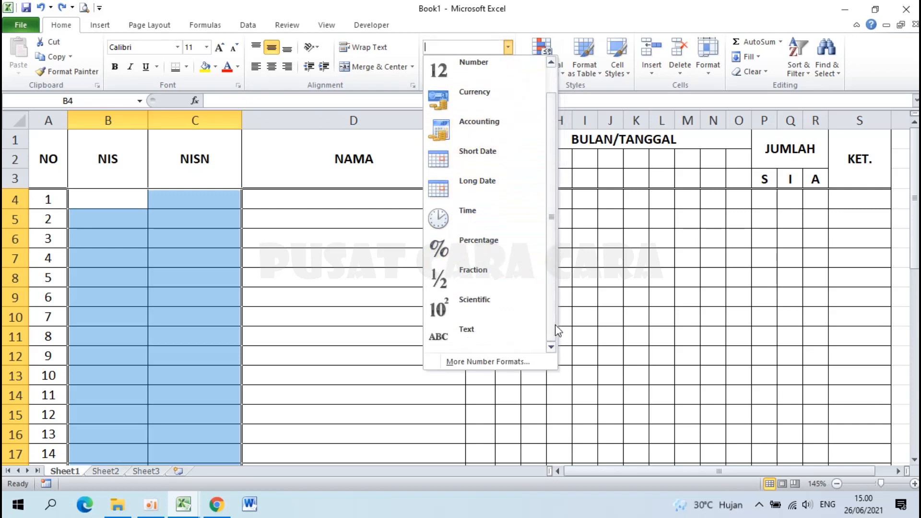
pyautogui.click(471, 336)
pyautogui.click(216, 278)
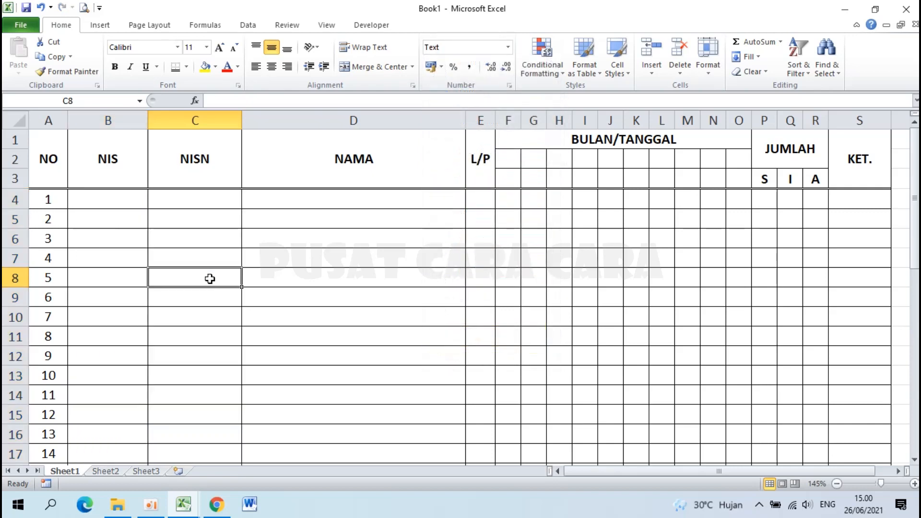
pyautogui.click(280, 199)
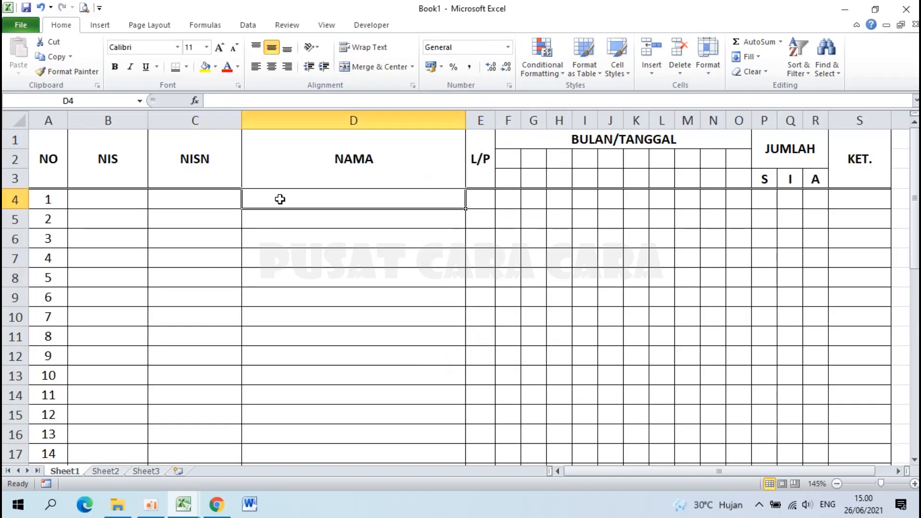
pyautogui.write('DASD')
pyautogui.press('Return')
pyautogui.write('ASDASD')
pyautogui.press('Return')
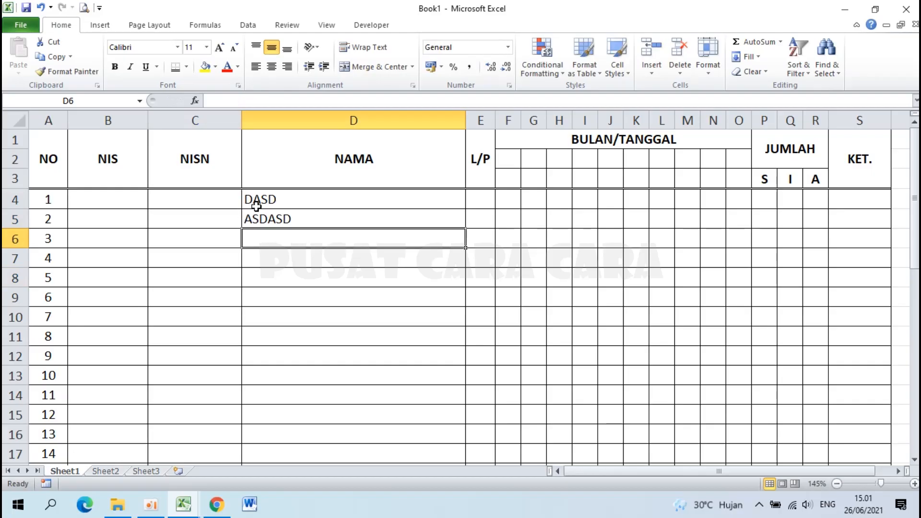
pyautogui.click(263, 202)
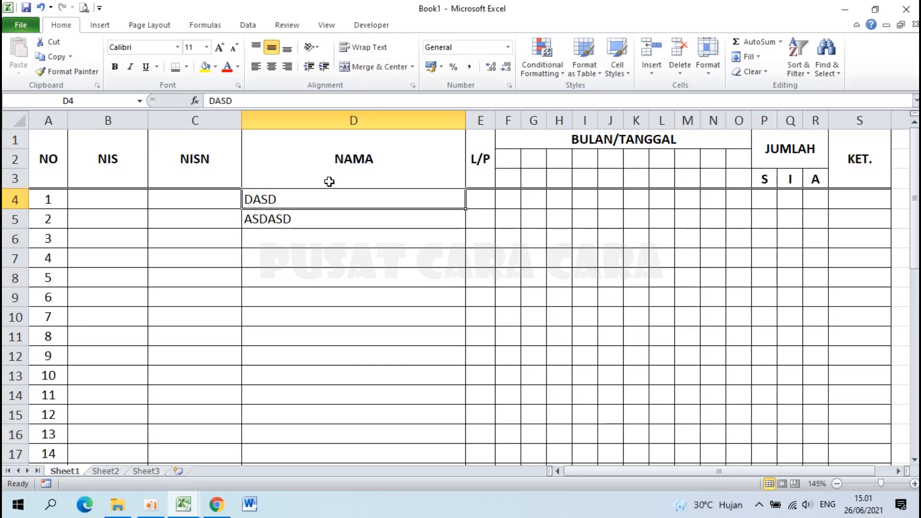
pyautogui.hotkey('shift', 'Down')
pyautogui.press('Delete')
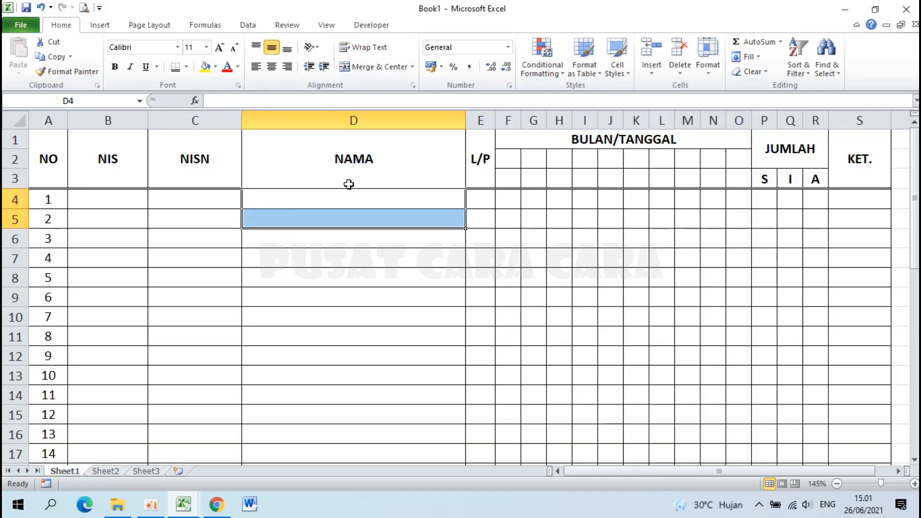
pyautogui.click(282, 201)
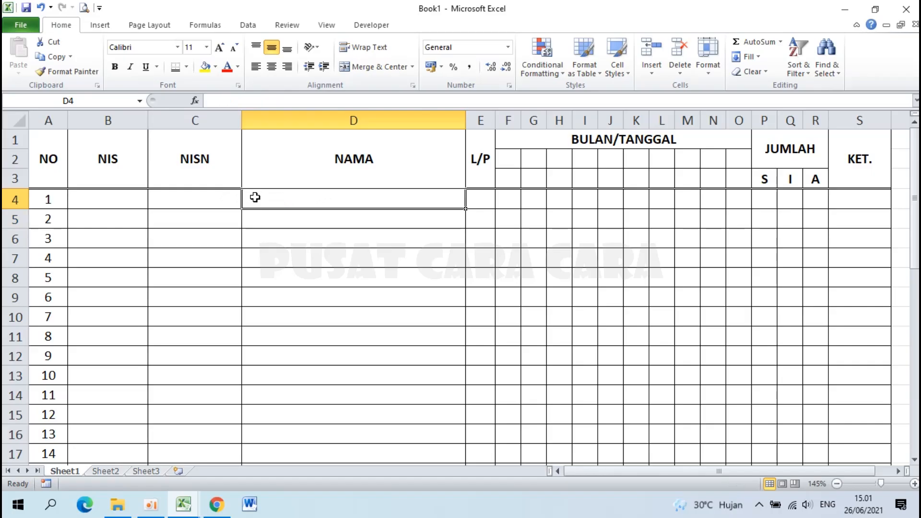
pyautogui.moveTo(341, 199); pyautogui.dragTo(346, 432)
# Give the NAMA cells D4:D39 Left (Indent) alignment with an indent of 1.
pyautogui.scroll(8, 355, 271)
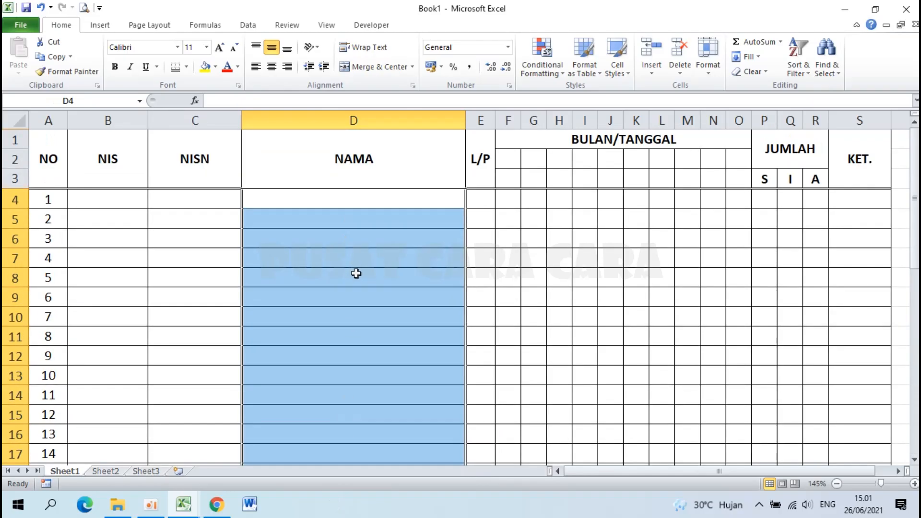
pyautogui.rightClick(357, 273)
pyautogui.click(409, 221)
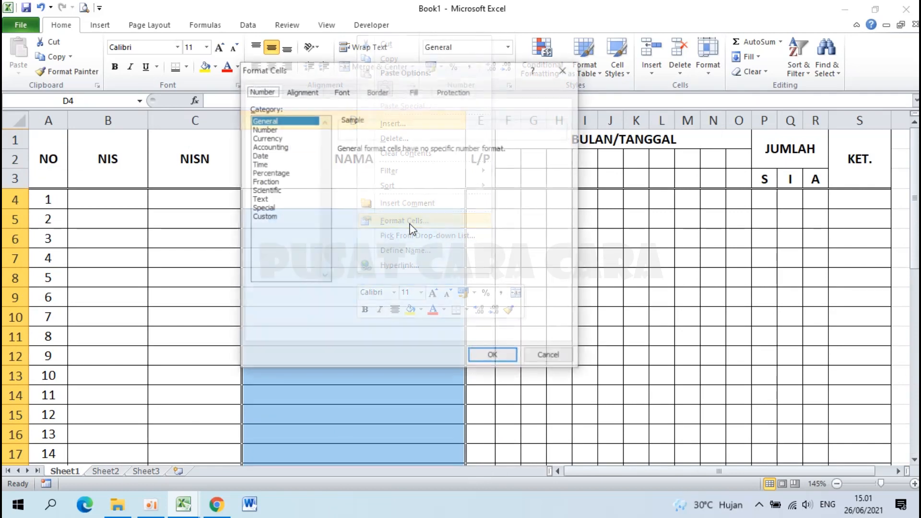
pyautogui.click(302, 91)
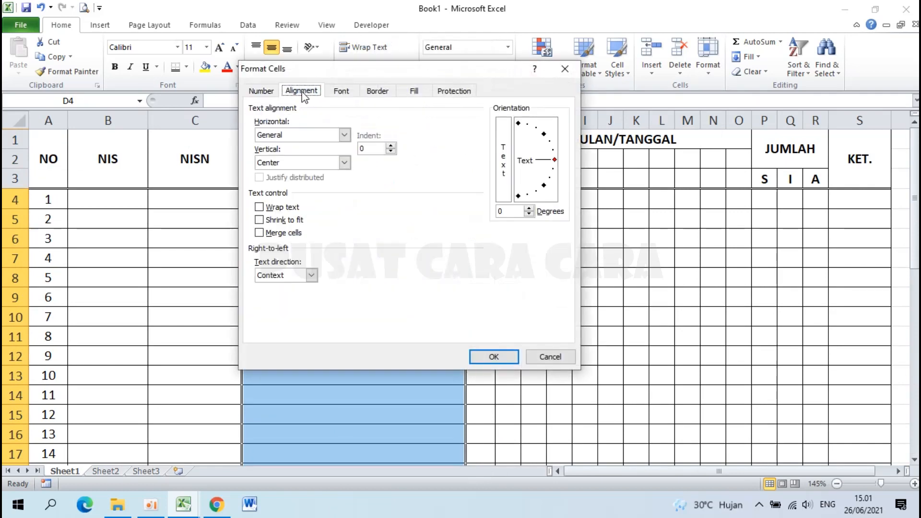
pyautogui.click(391, 147)
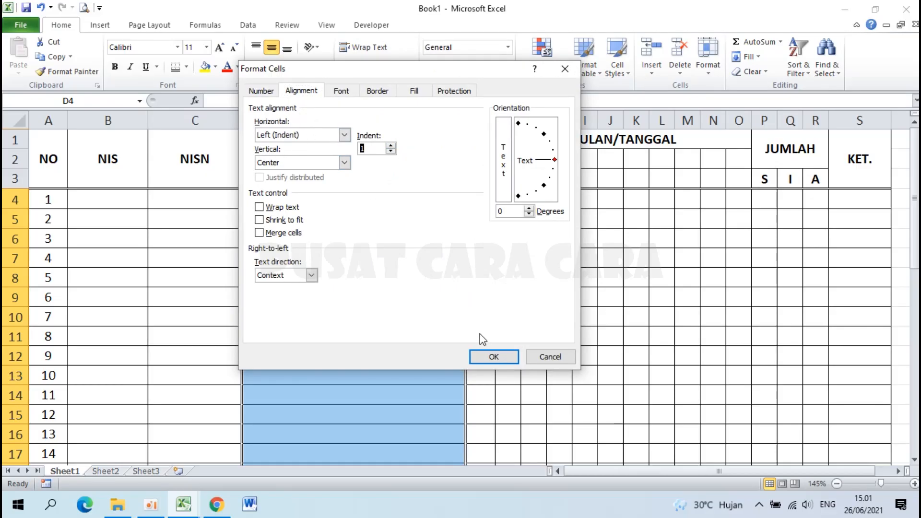
pyautogui.click(493, 357)
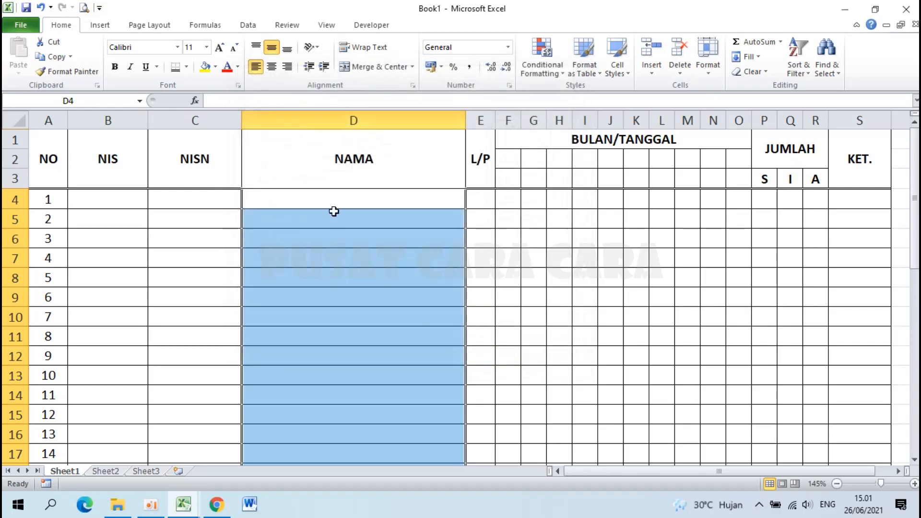
pyautogui.click(308, 197)
pyautogui.write('ASDAS')
pyautogui.press('Return')
pyautogui.write('ASDA')
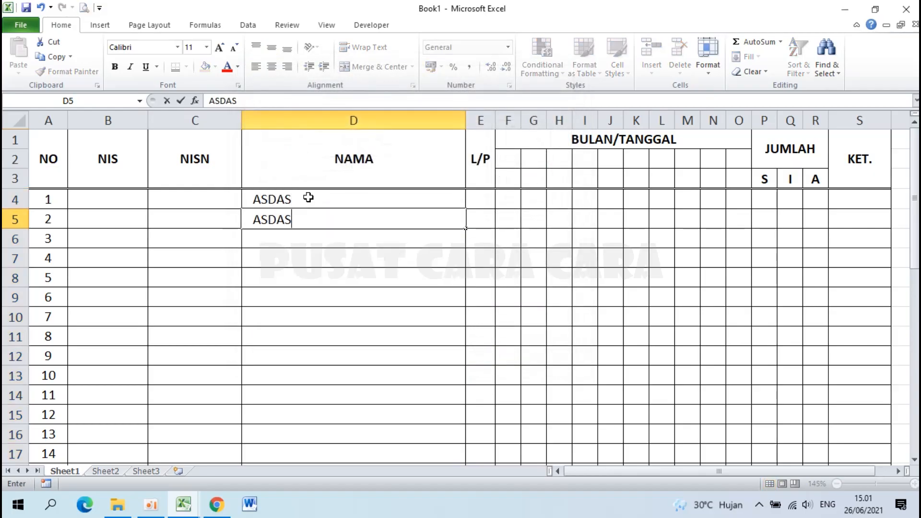
pyautogui.press('Return')
pyautogui.press('Up')
pyautogui.write('SDFSDF')
pyautogui.press('Return')
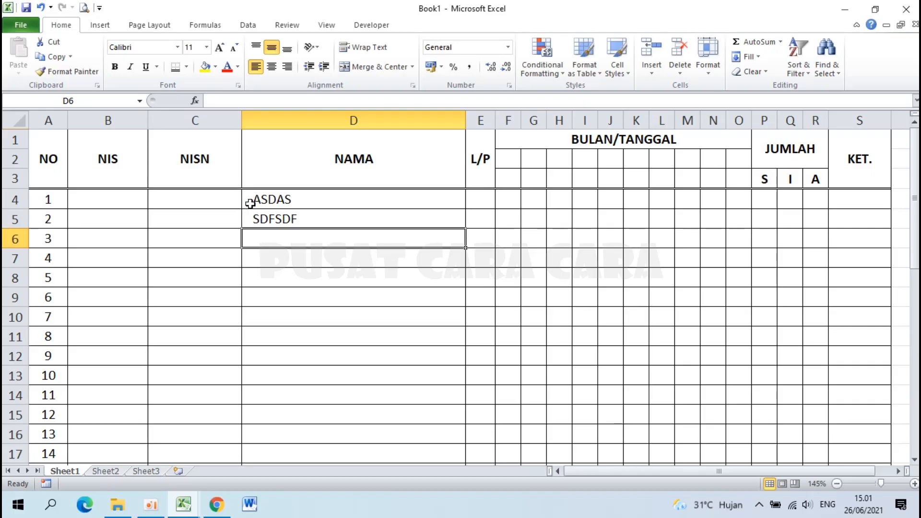
pyautogui.press('Up')
pyautogui.press('Up')
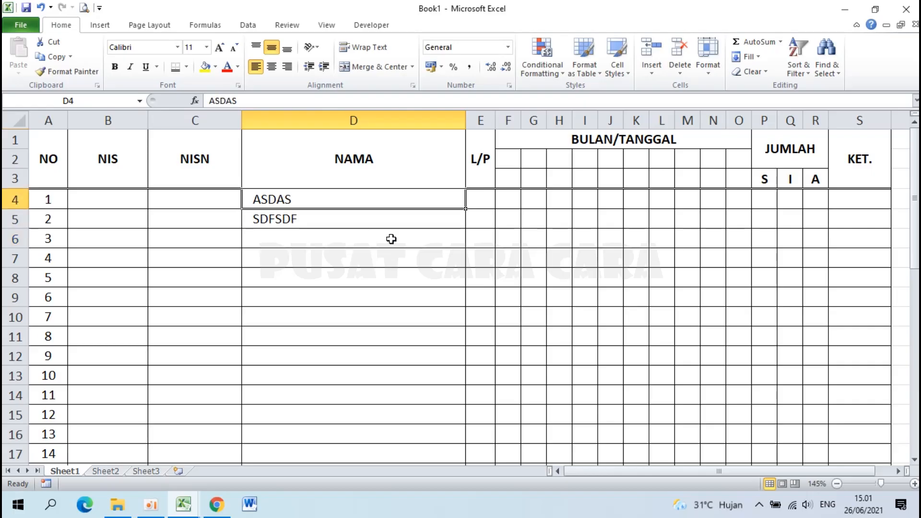
pyautogui.press('Delete')
pyautogui.press('Down')
pyautogui.press('Delete')
pyautogui.press('Down')
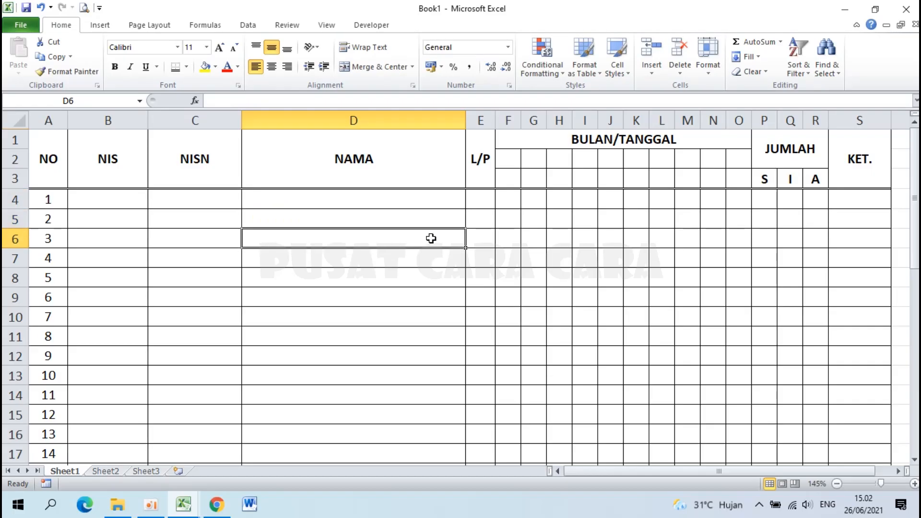
# Centre the contents of E4:S39, covering L/P through KET., then deselect the range.
pyautogui.moveTo(481, 200); pyautogui.dragTo(878, 224)
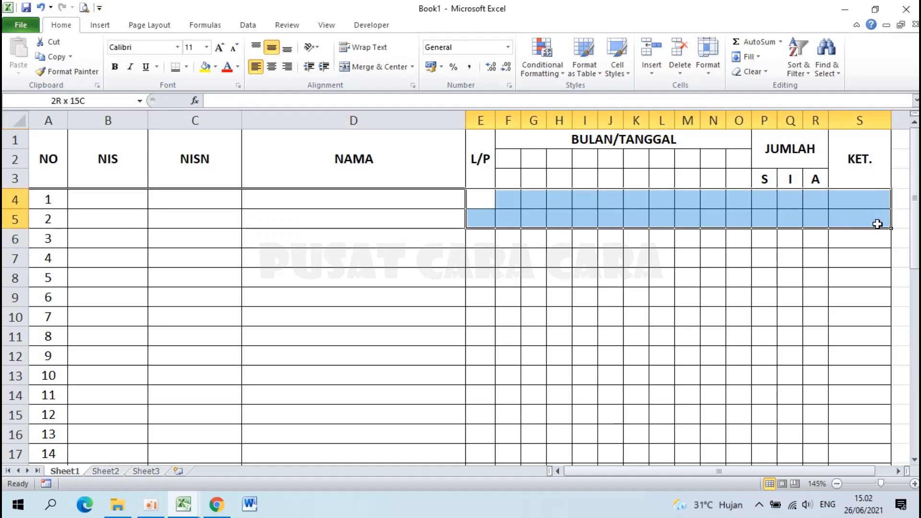
pyautogui.moveTo(878, 224); pyautogui.dragTo(865, 432)
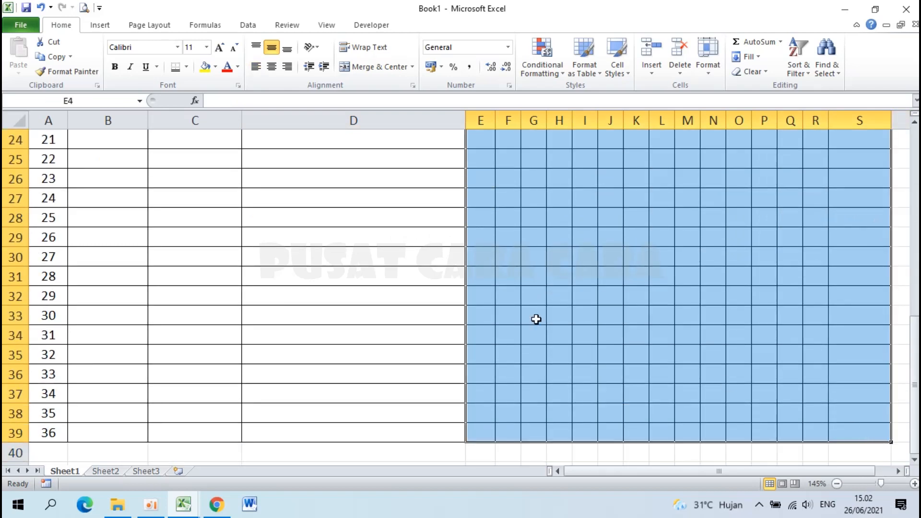
pyautogui.click(271, 67)
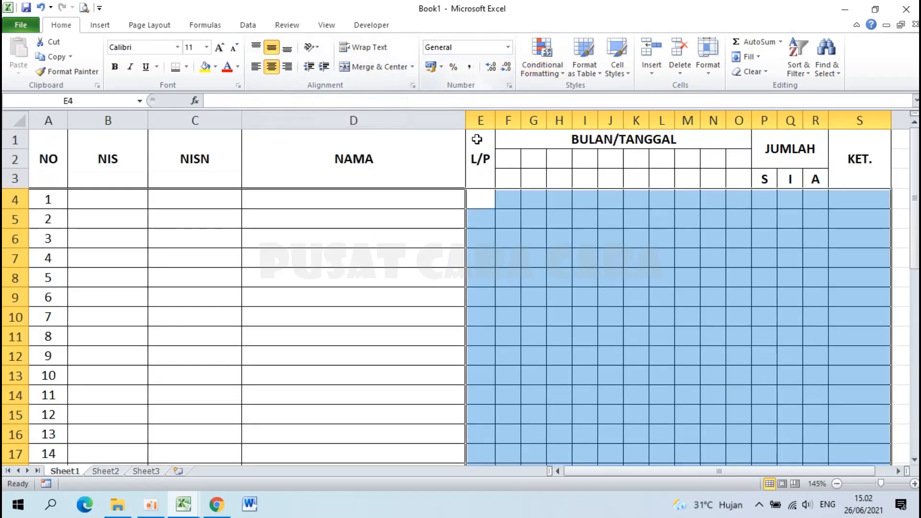
pyautogui.click(442, 231)
pyautogui.scroll(-3, 442, 228)
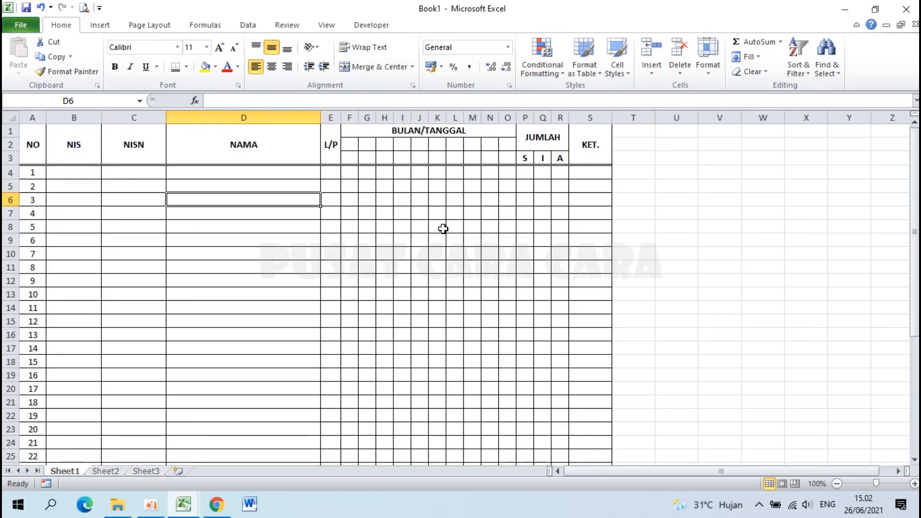
pyautogui.scroll(-8, 245, 270)
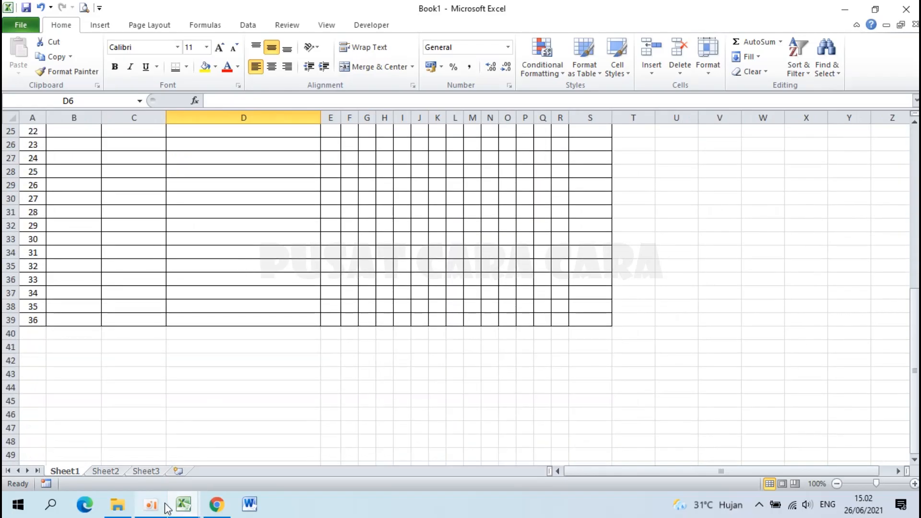
pyautogui.moveTo(186, 511)
pyautogui.click(123, 438)
pyautogui.scroll(-8, 166, 255)
pyautogui.scroll(-8, 166, 255)
pyautogui.scroll(3, 165, 257)
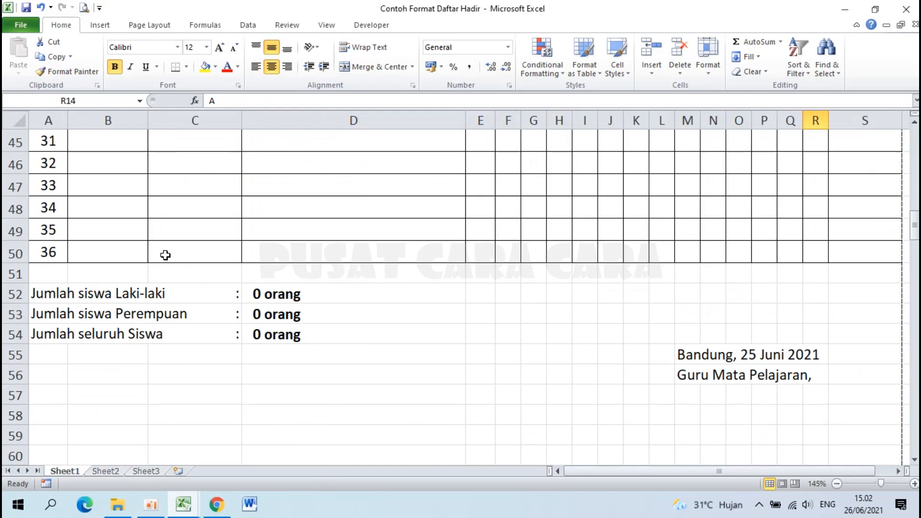
pyautogui.click(45, 294)
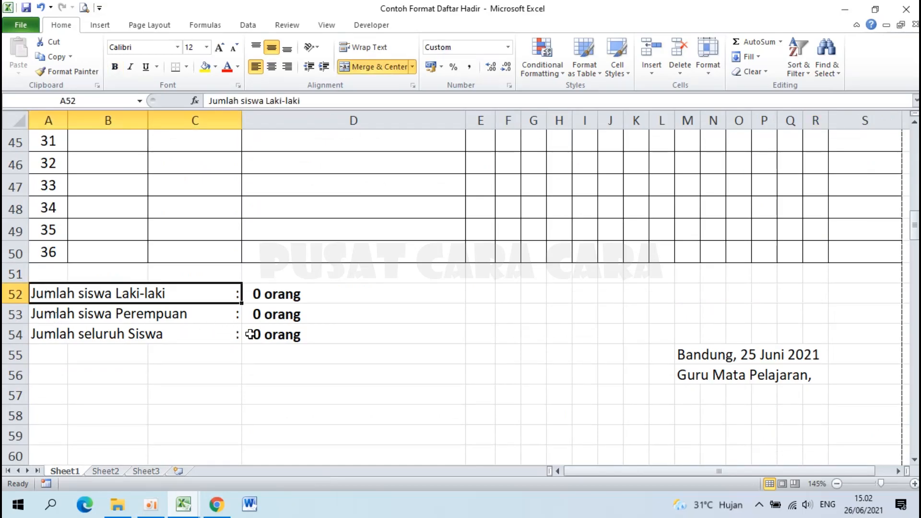
pyautogui.click(186, 510)
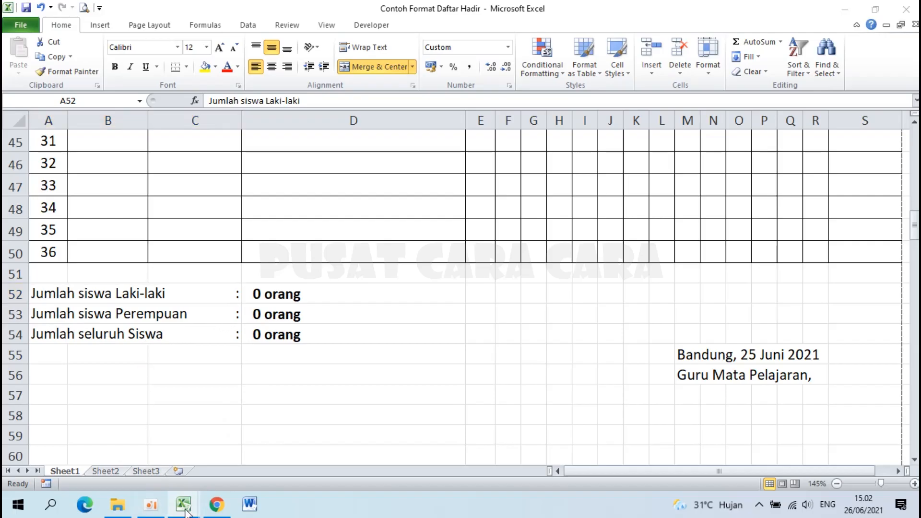
pyautogui.click(280, 464)
pyautogui.click(35, 347)
pyautogui.scroll(3, 61, 323)
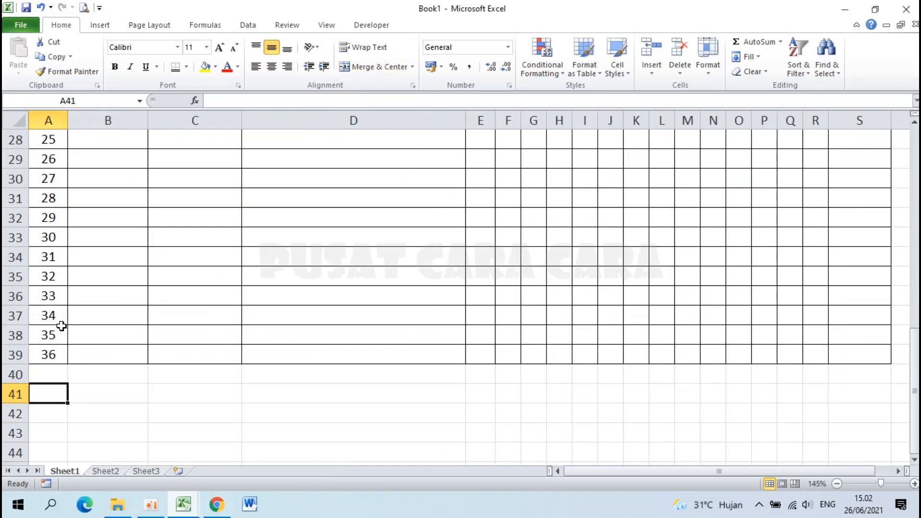
# Type 'Jumlah siswa Laki-laki', 'Jumlah siswa Perempuan' and 'Jumlah seluruh siswa' down cells A41–A43.
pyautogui.write('Jumlah')
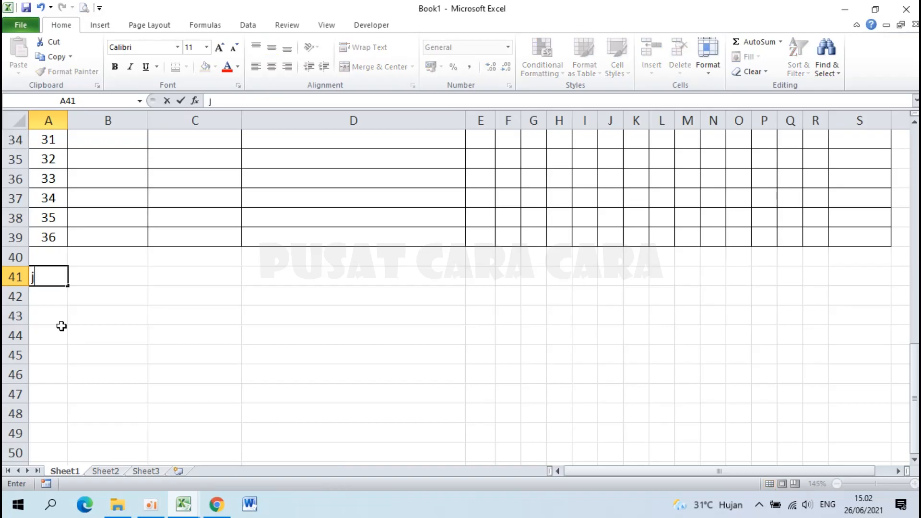
pyautogui.write(' siswa Laki-laki')
pyautogui.press('Return')
pyautogui.write('Jumlah siswa P')
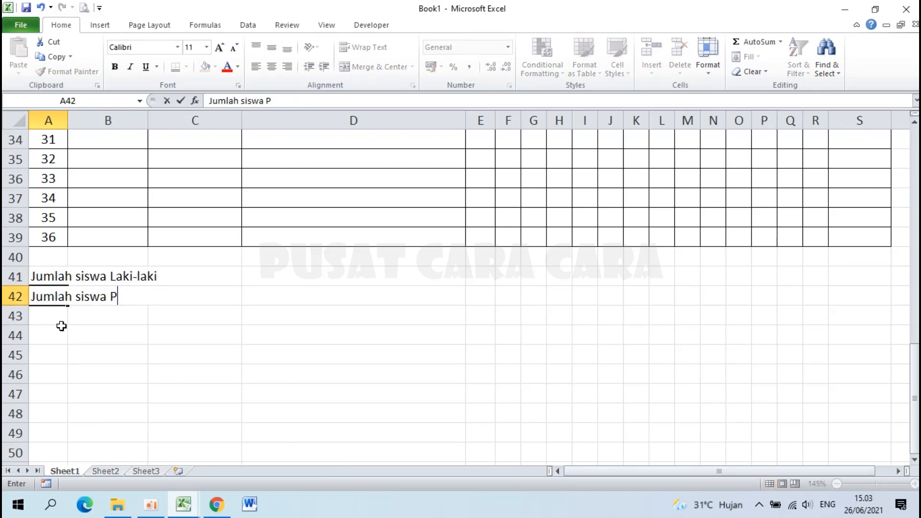
pyautogui.write('erempuan')
pyautogui.press('Return')
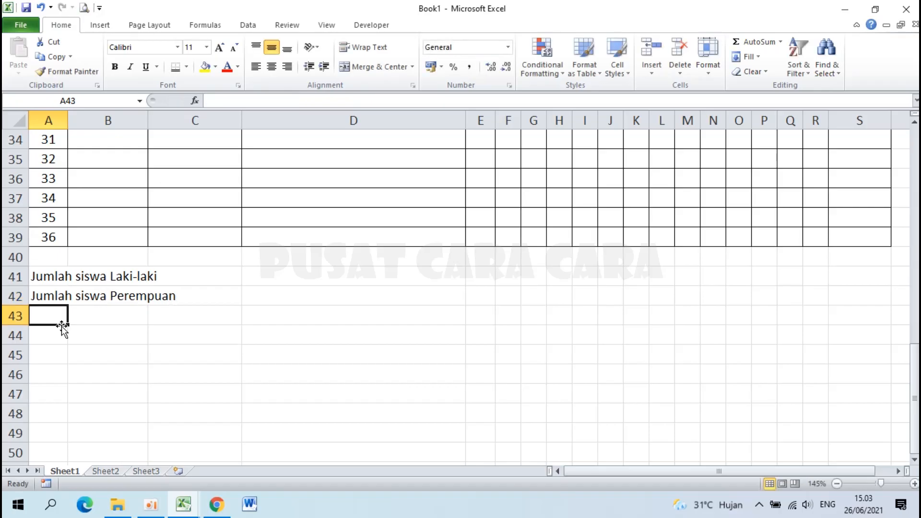
pyautogui.write('Jumlah seluruh siswa')
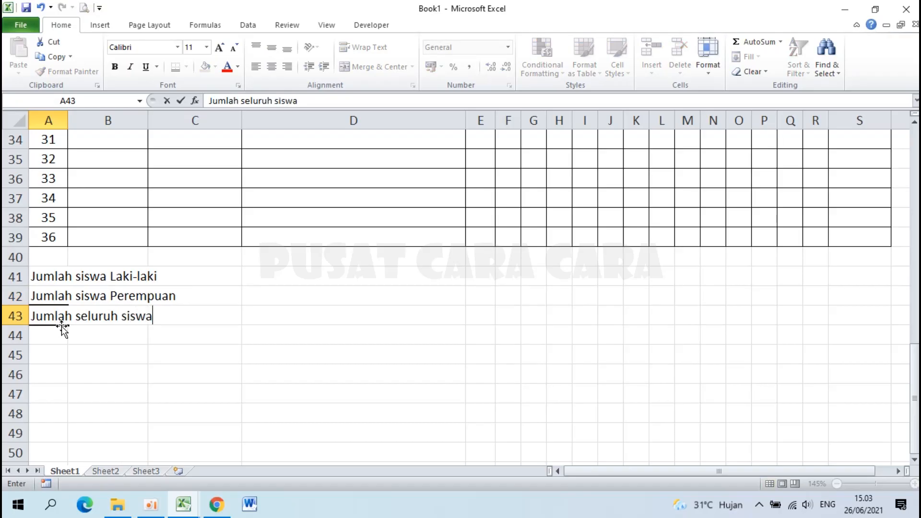
pyautogui.press('Return')
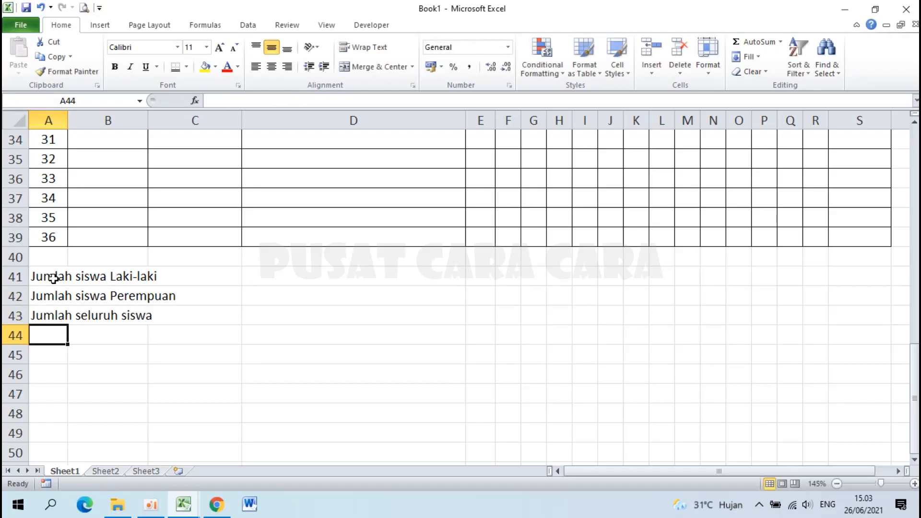
# Merge A41:C41 and left-align the first summary label.
pyautogui.moveTo(52, 277); pyautogui.dragTo(195, 277)
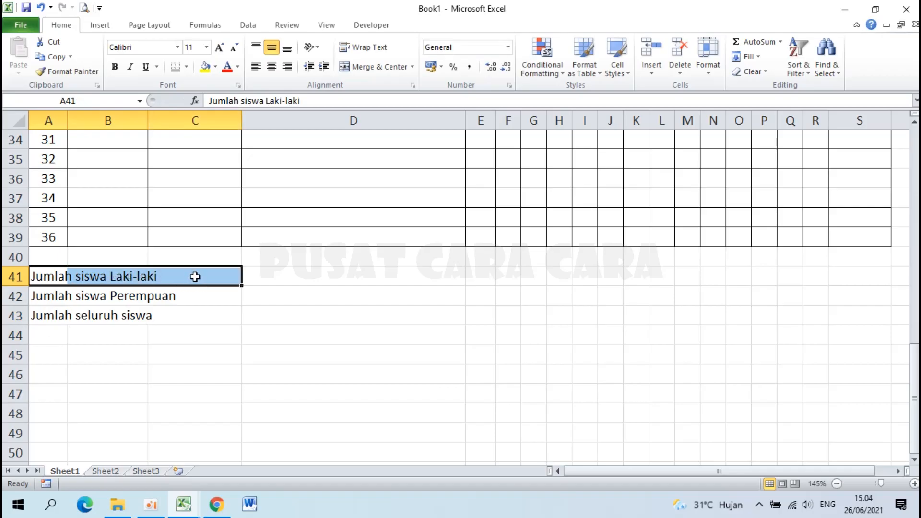
pyautogui.click(385, 66)
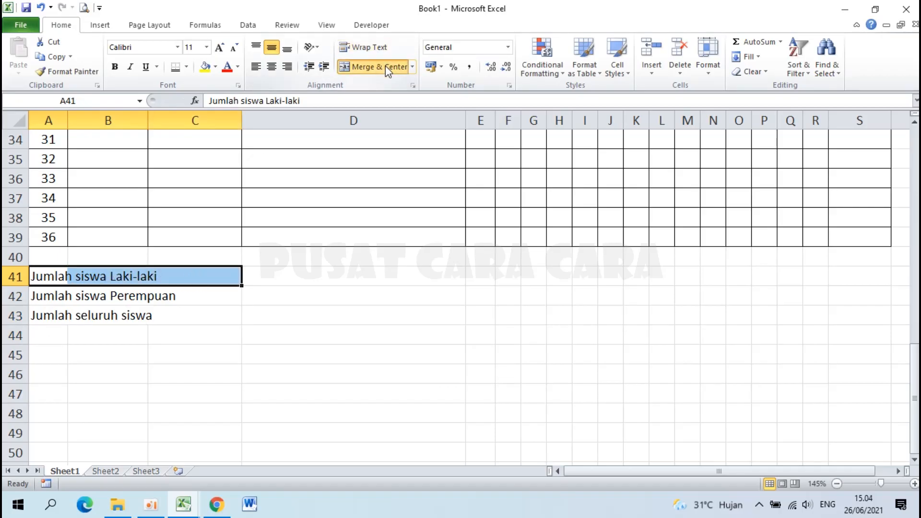
pyautogui.click(257, 67)
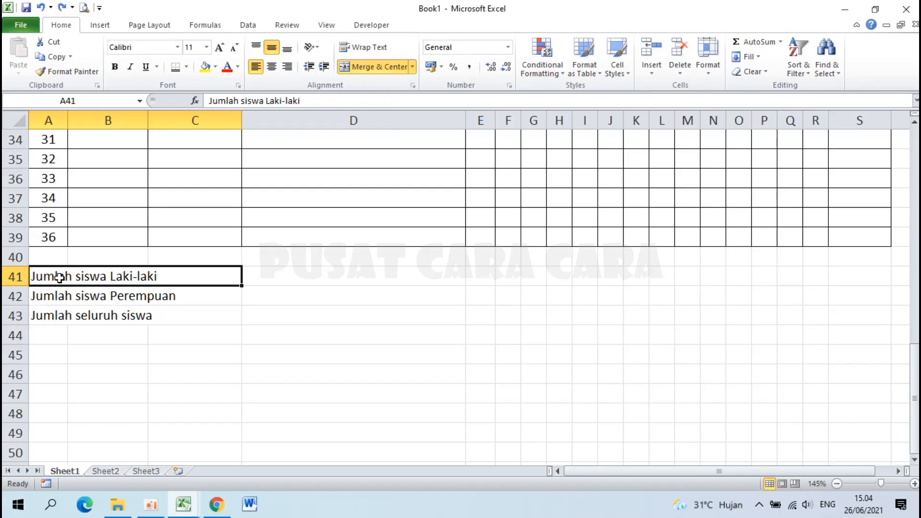
# Copy the merged left-aligned format onto rows 42 and 43, then bring up the example workbook.
pyautogui.click(67, 72)
pyautogui.click(38, 295)
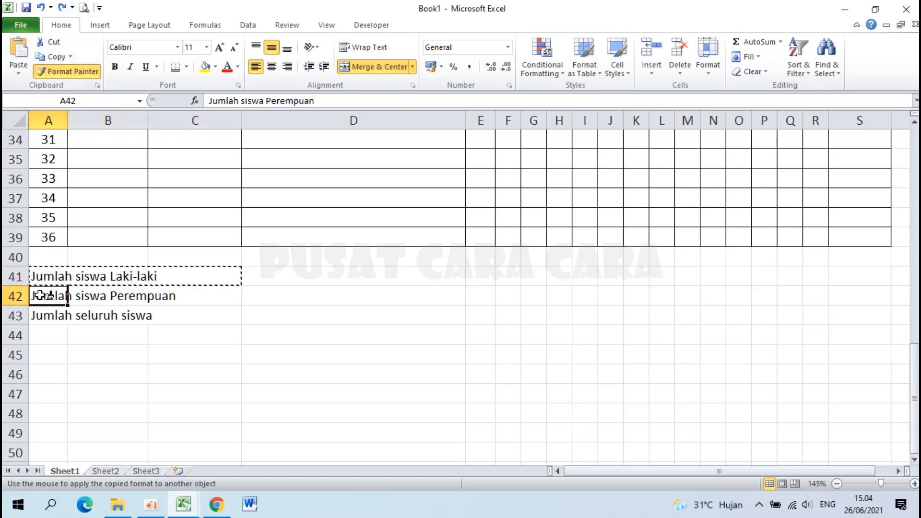
pyautogui.click(68, 71)
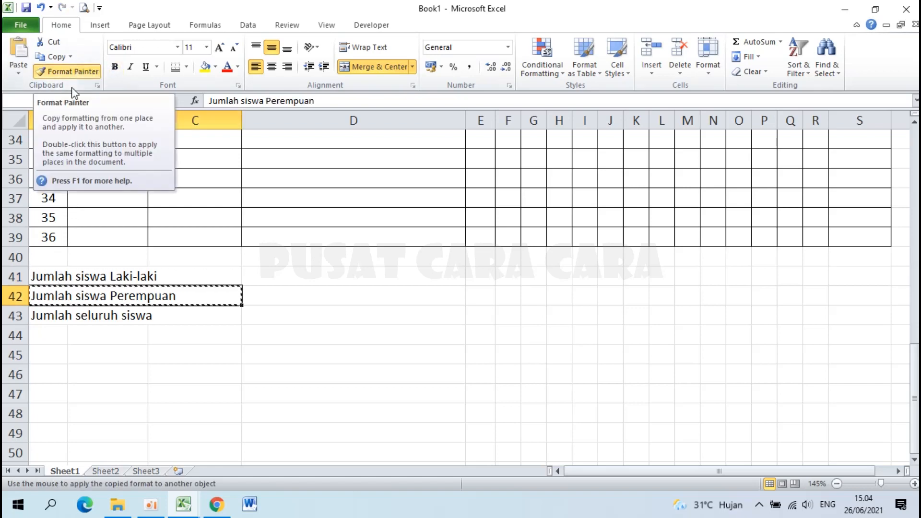
pyautogui.click(45, 318)
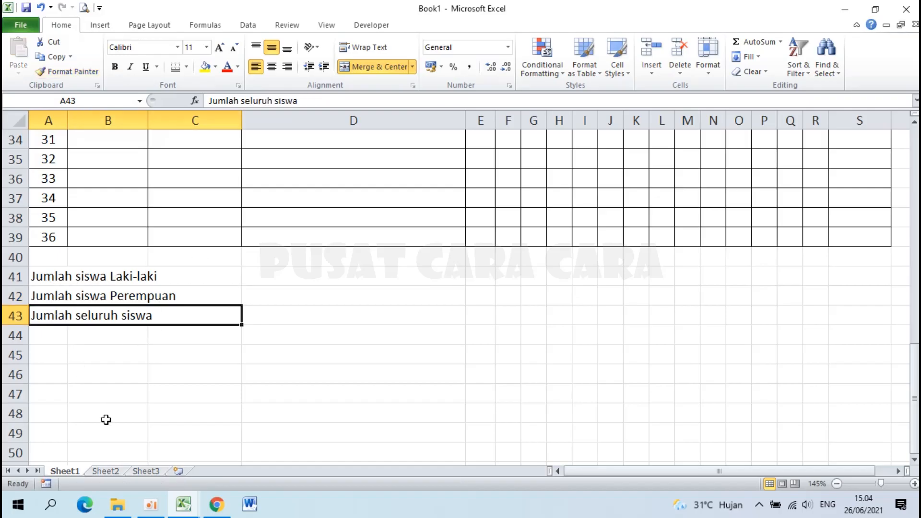
pyautogui.click(186, 506)
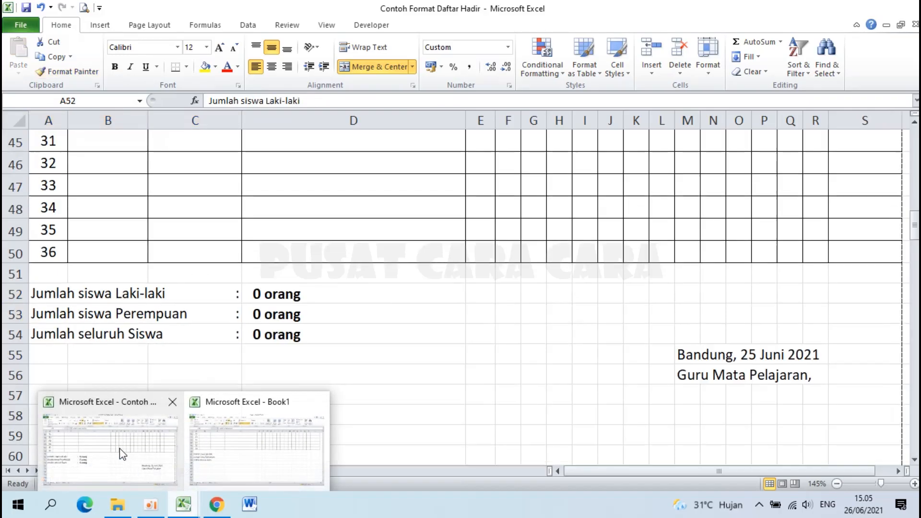
# Switch back to Book1 and select the summary labels in A41:C43.
pyautogui.click(124, 452)
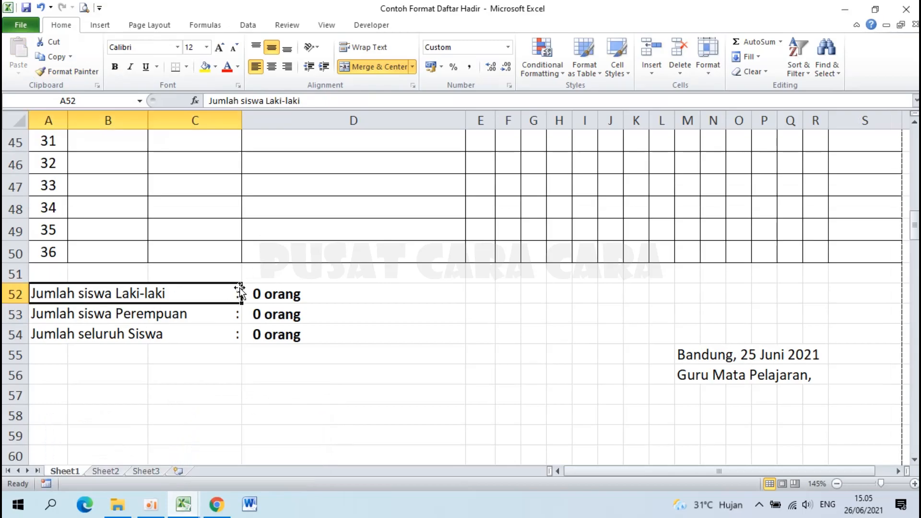
pyautogui.click(185, 507)
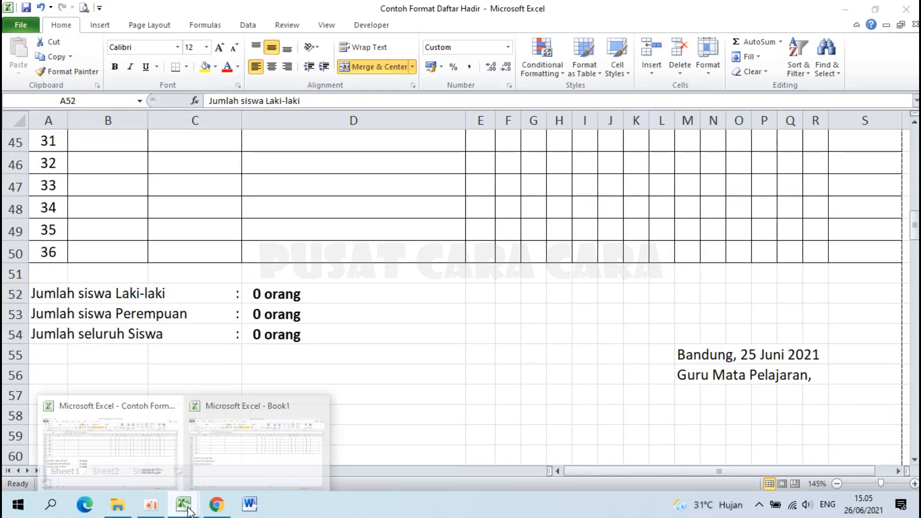
pyautogui.click(232, 441)
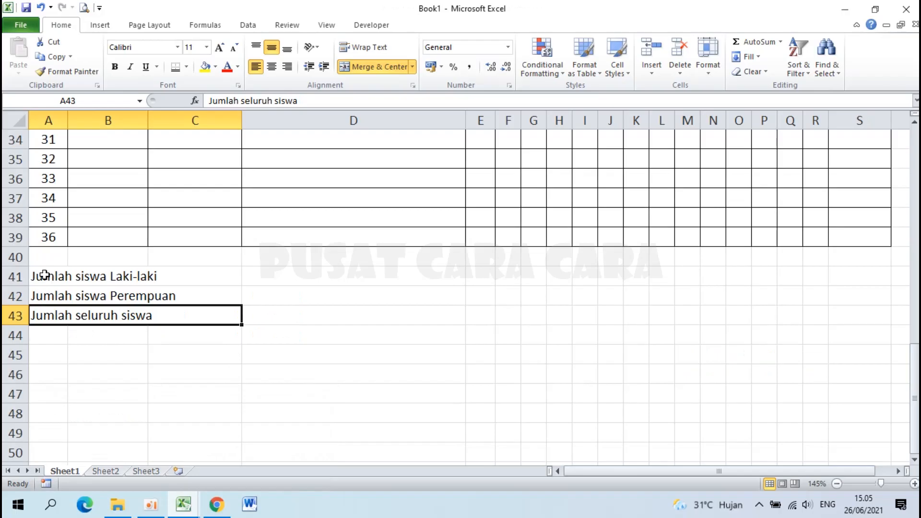
pyautogui.moveTo(44, 275); pyautogui.dragTo(193, 317)
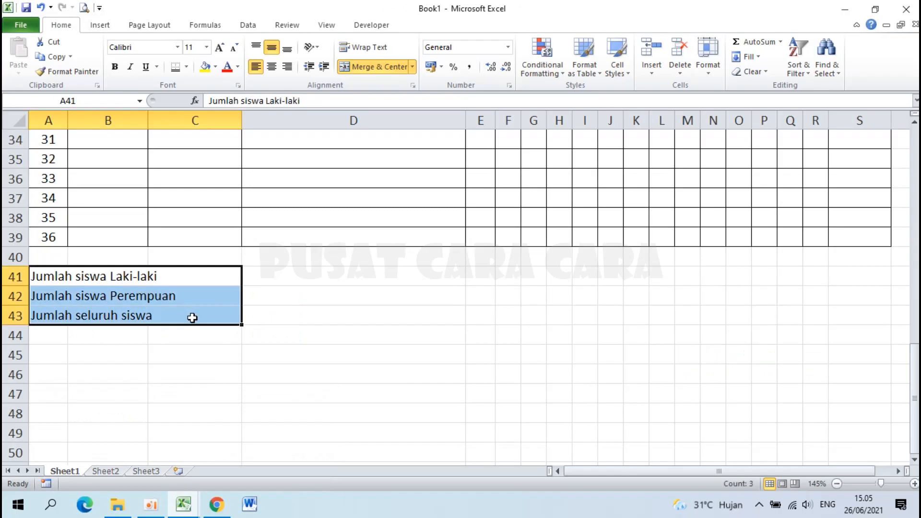
# Apply the custom number format @ * ":" to A41:C43 so each label ends in a colon.
pyautogui.rightClick(146, 287)
pyautogui.click(223, 237)
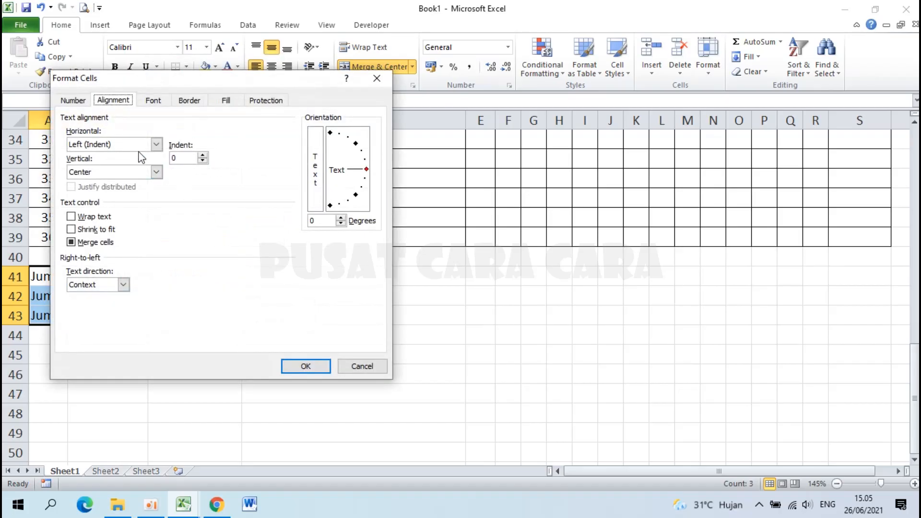
pyautogui.click(73, 101)
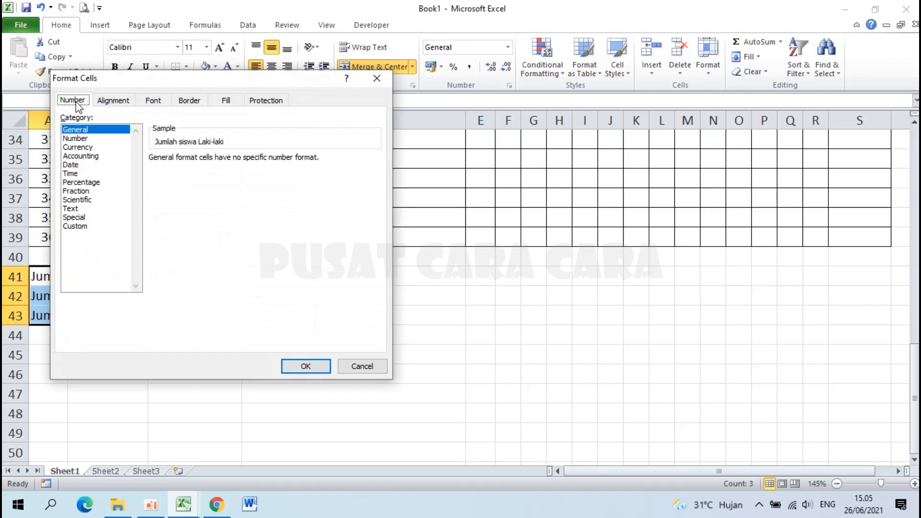
pyautogui.click(83, 228)
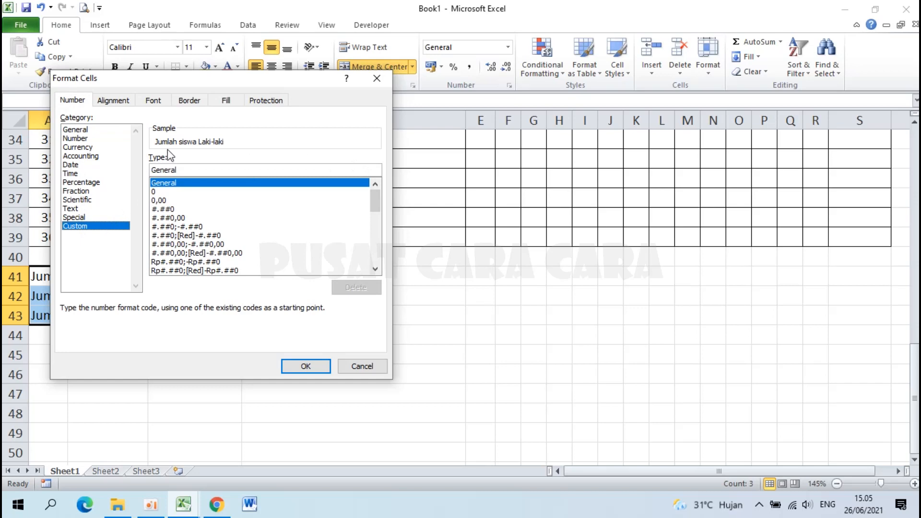
pyautogui.click(189, 170)
pyautogui.press('BackSpace')
pyautogui.press('BackSpace')
pyautogui.press('BackSpace')
pyautogui.press('BackSpace')
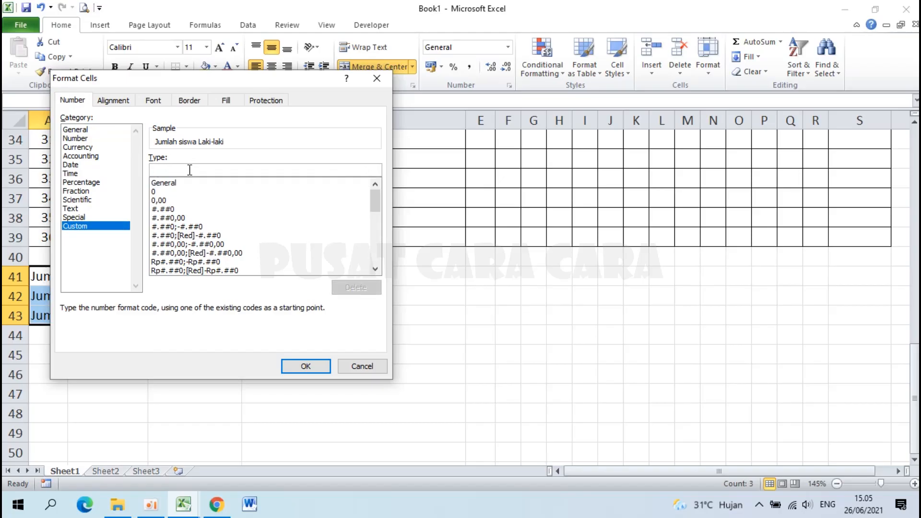
pyautogui.write('@')
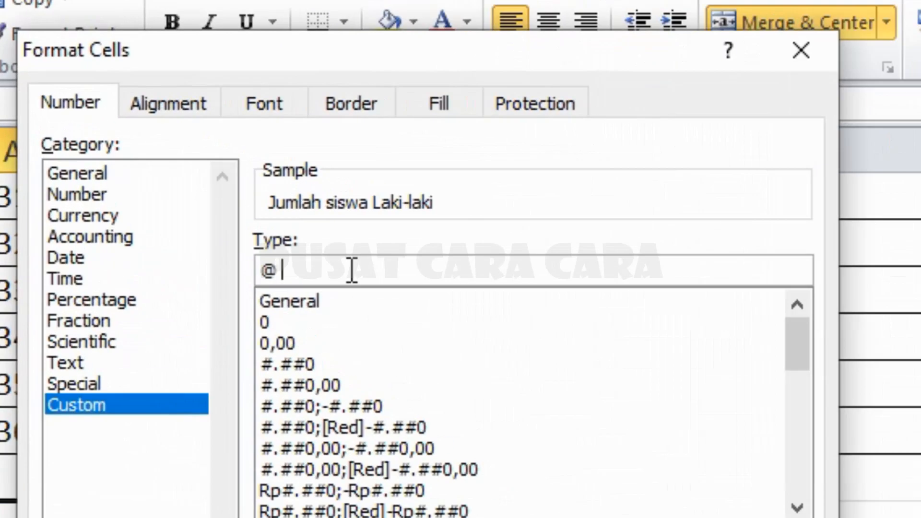
pyautogui.write(' * ":"')
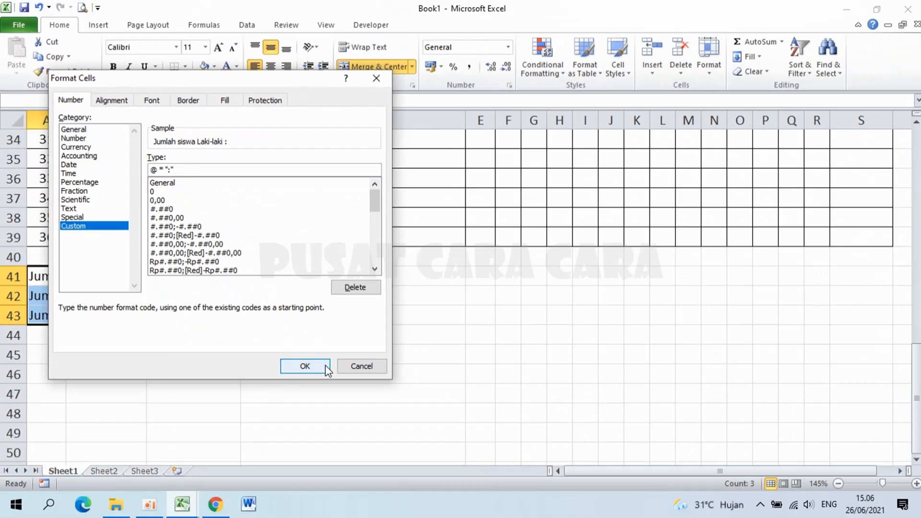
pyautogui.click(317, 364)
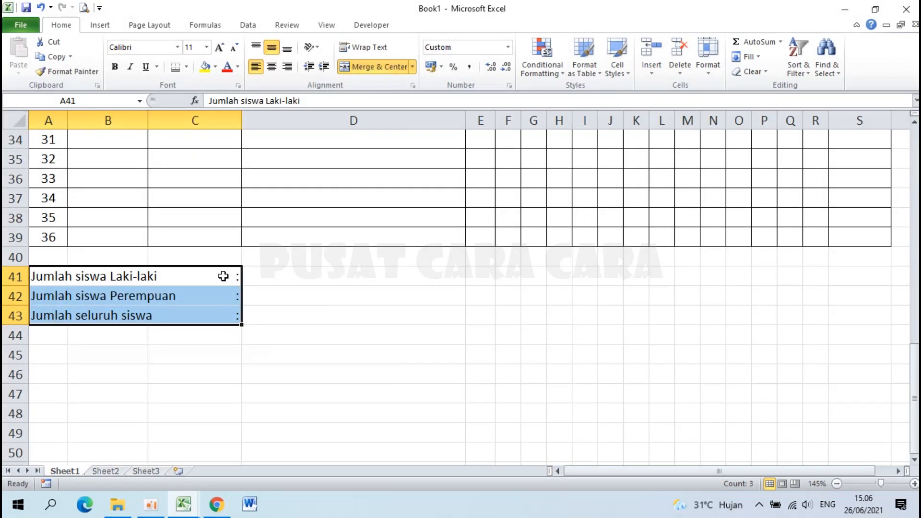
pyautogui.click(224, 276)
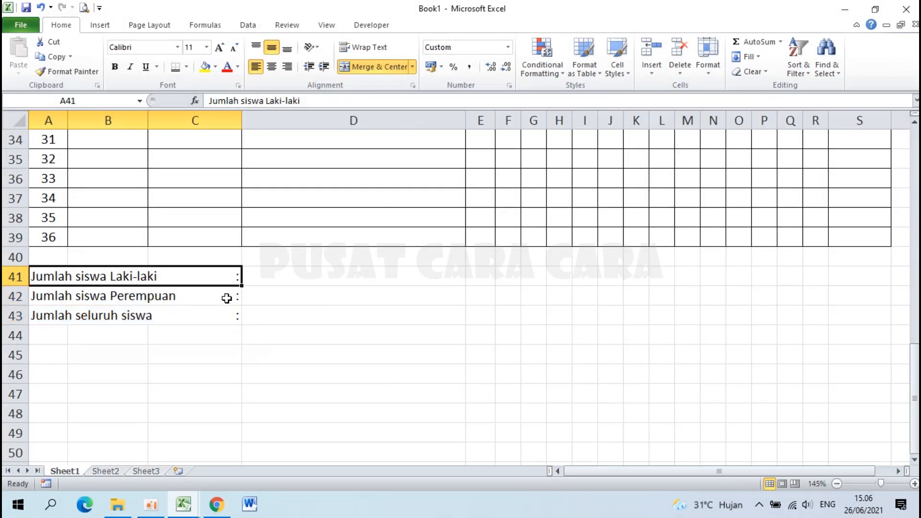
pyautogui.click(222, 341)
pyautogui.click(54, 331)
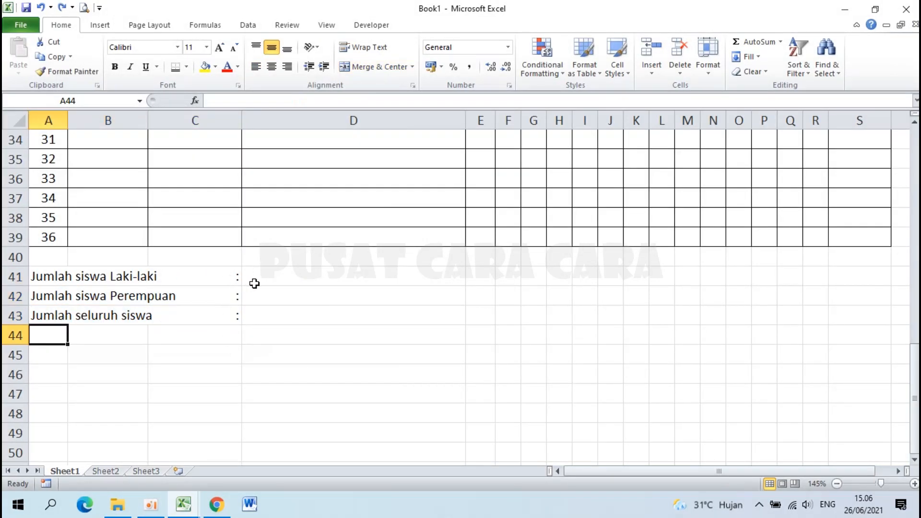
pyautogui.click(279, 282)
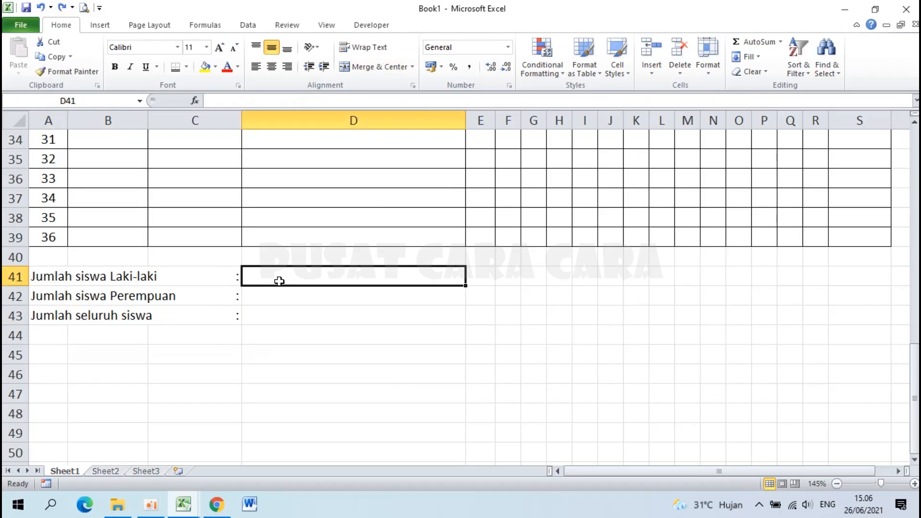
pyautogui.click(278, 297)
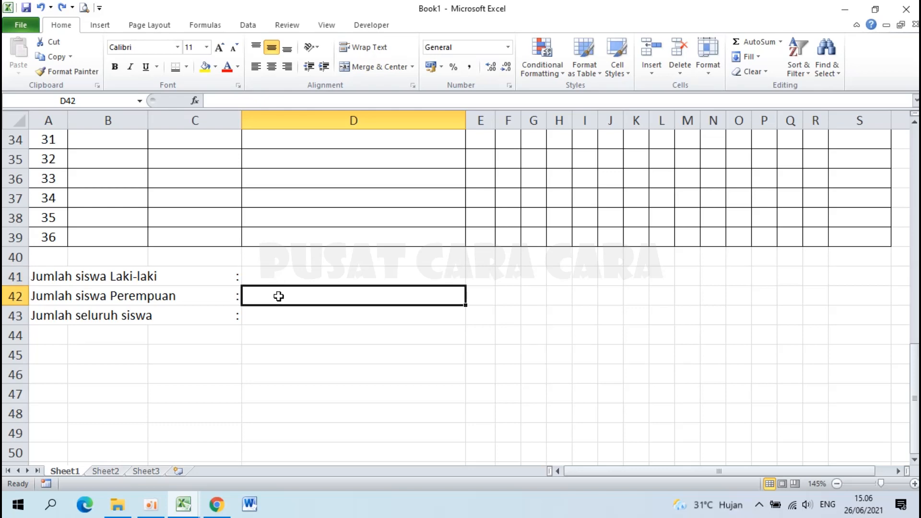
pyautogui.click(264, 320)
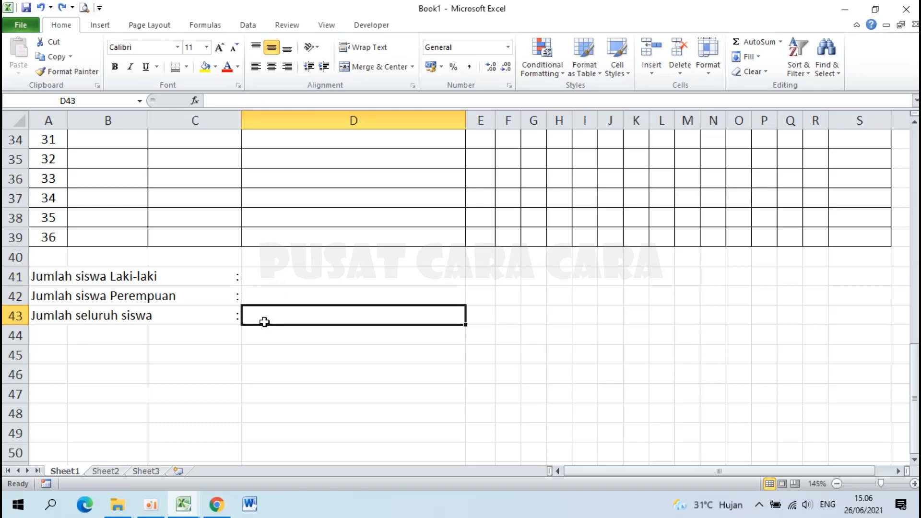
pyautogui.click(270, 275)
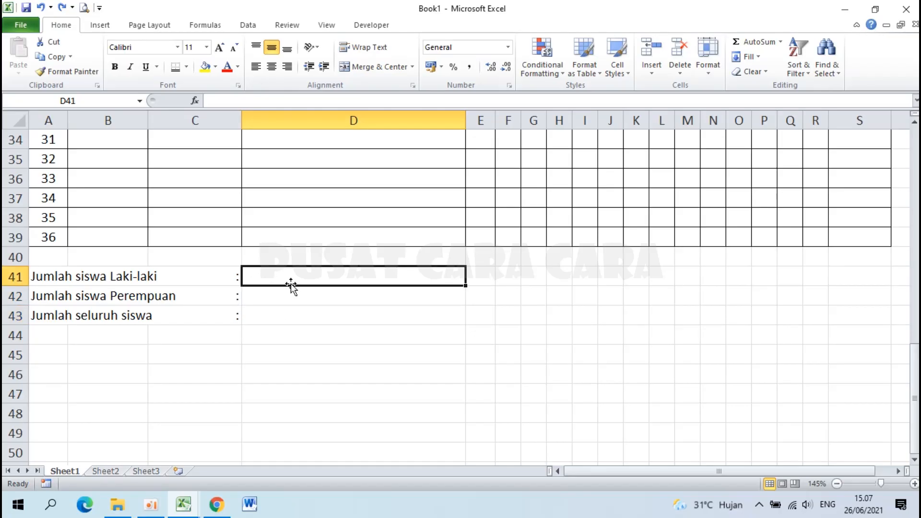
# Start D41 with =COUNTIF(E4:E39;"L") to count the male students.
pyautogui.write('=')
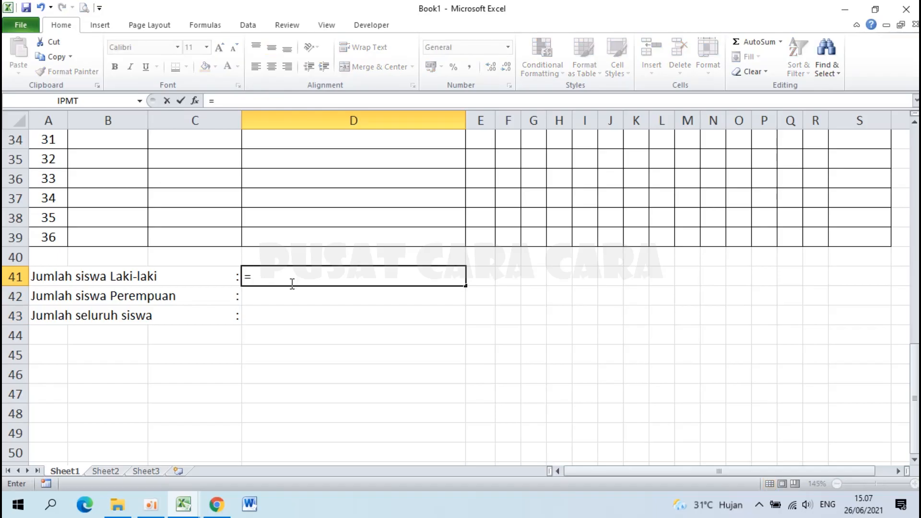
pyautogui.write('COUNTIF')
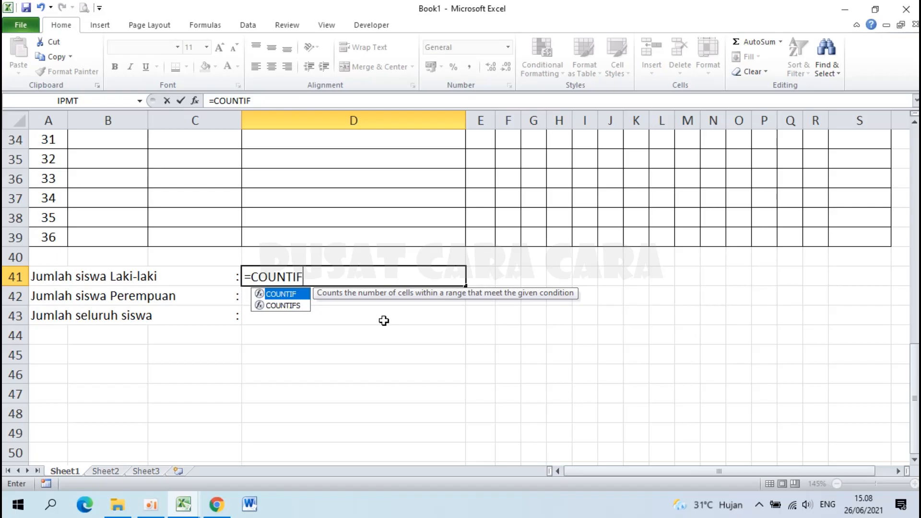
pyautogui.write('(')
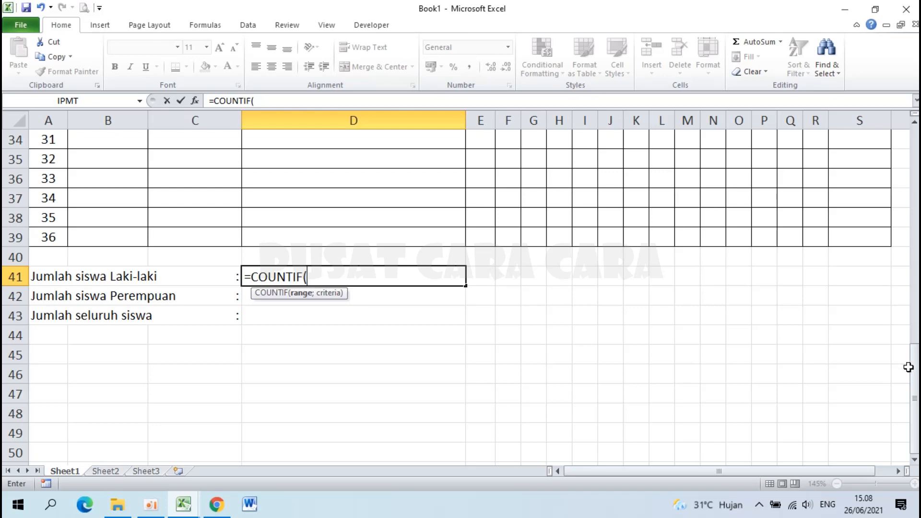
pyautogui.moveTo(913, 374); pyautogui.dragTo(913, 154)
pyautogui.click(480, 199)
pyautogui.moveTo(479, 201); pyautogui.dragTo(492, 436)
pyautogui.moveTo(492, 436); pyautogui.dragTo(492, 435)
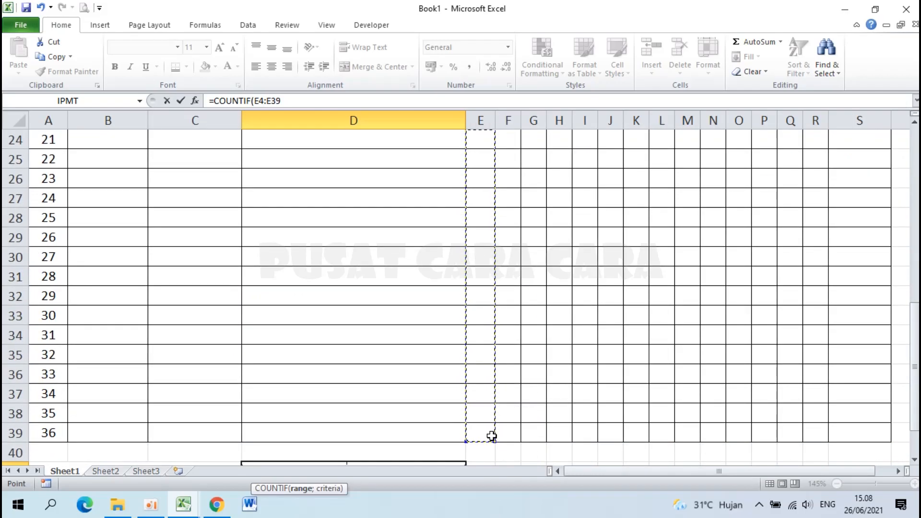
pyautogui.moveTo(916, 363); pyautogui.dragTo(917, 369)
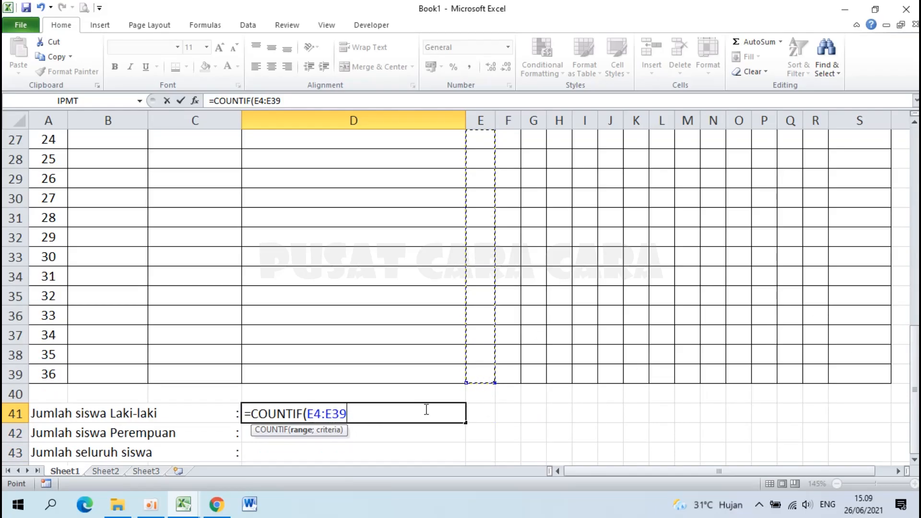
pyautogui.press('BackSpace')
pyautogui.press('BackSpace')
pyautogui.press('BackSpace')
pyautogui.press('BackSpace')
pyautogui.press('BackSpace')
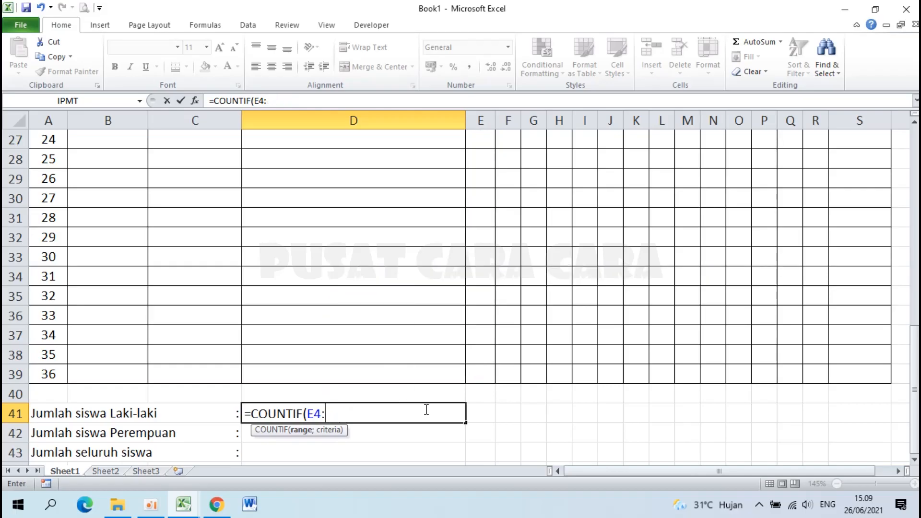
pyautogui.press('BackSpace')
pyautogui.moveTo(915, 362); pyautogui.dragTo(909, 151)
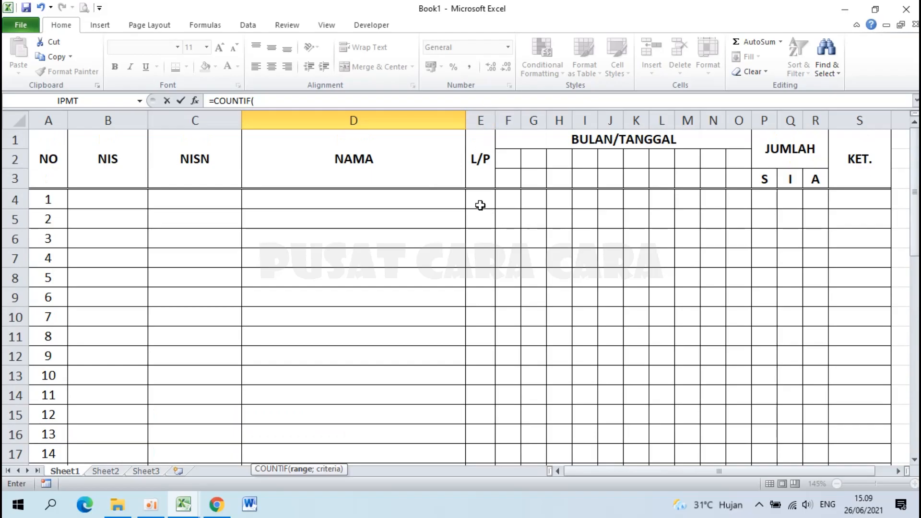
pyautogui.moveTo(915, 144); pyautogui.dragTo(907, 381)
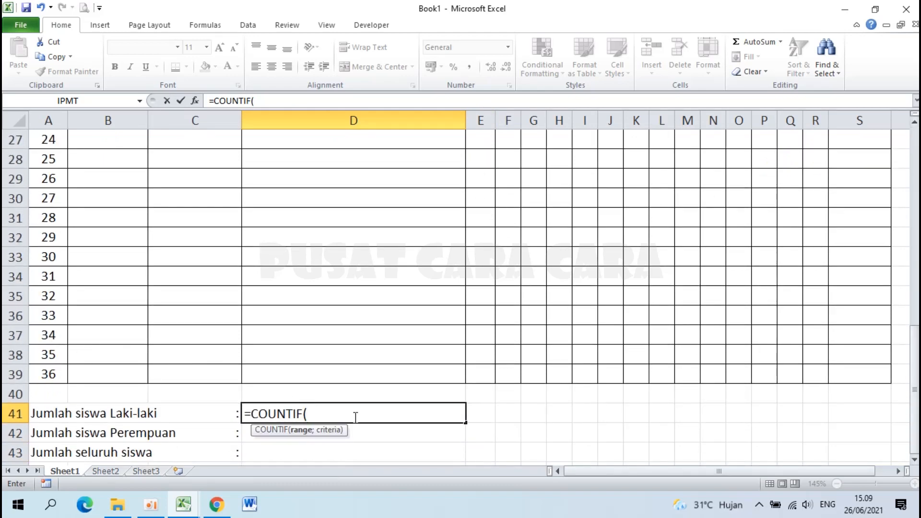
pyautogui.write('E4:E')
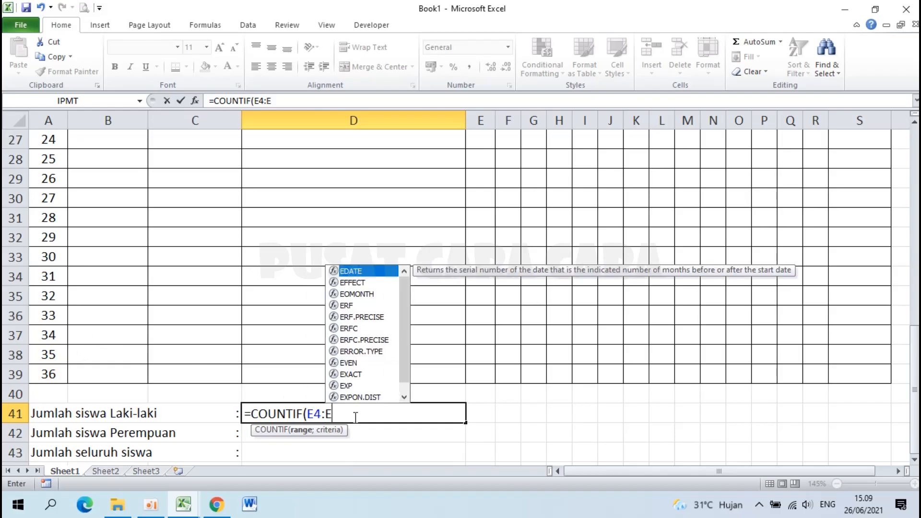
pyautogui.write('39')
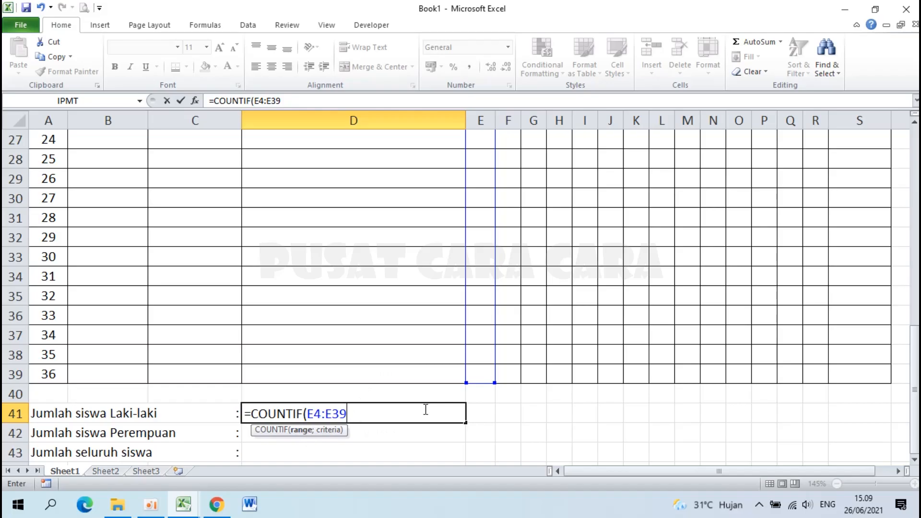
pyautogui.write(';')
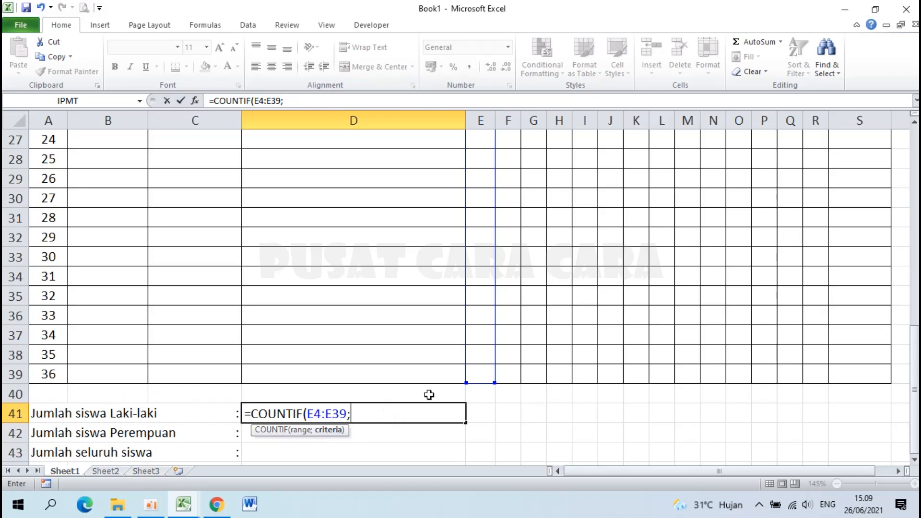
pyautogui.write('"l')
pyautogui.press('BackSpace')
pyautogui.write('L")')
# Append &" Orang" to the D41 formula and commit it, showing 0 Orang.
pyautogui.click(259, 413)
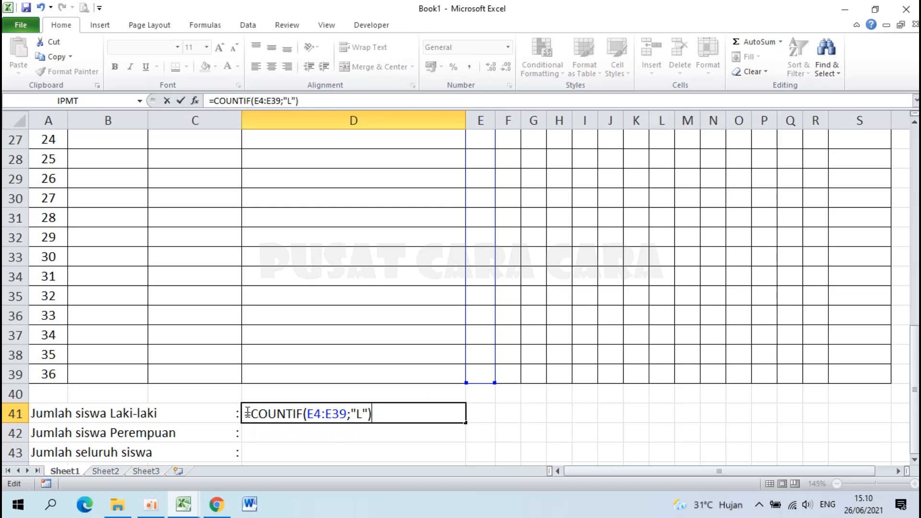
pyautogui.moveTo(250, 413); pyautogui.dragTo(384, 415)
pyautogui.click(383, 414)
pyautogui.click(358, 414)
pyautogui.click(386, 414)
pyautogui.write('&" O')
pyautogui.press('BackSpace')
pyautogui.write('Or')
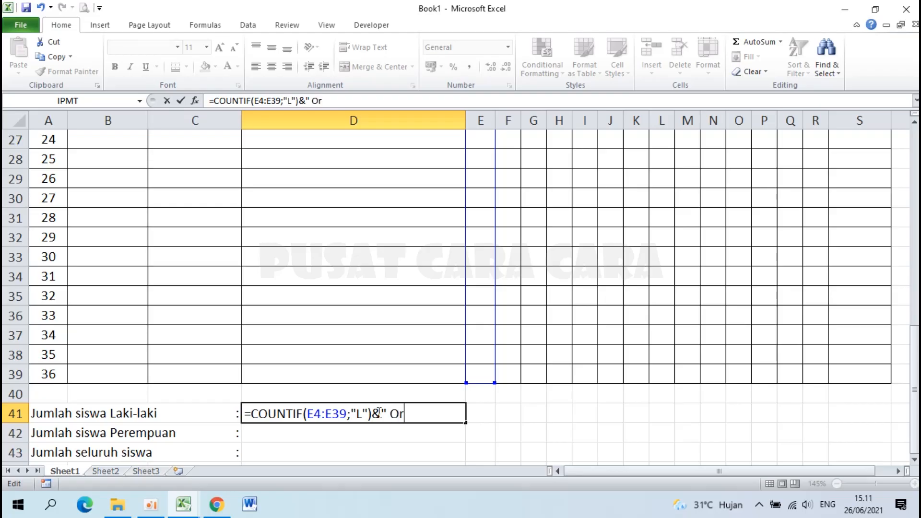
pyautogui.write('ang"')
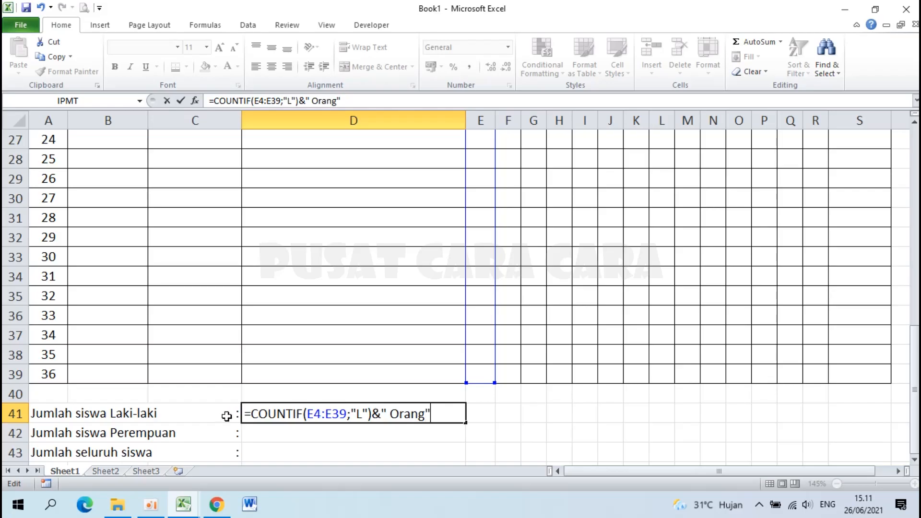
pyautogui.moveTo(244, 415); pyautogui.dragTo(375, 415)
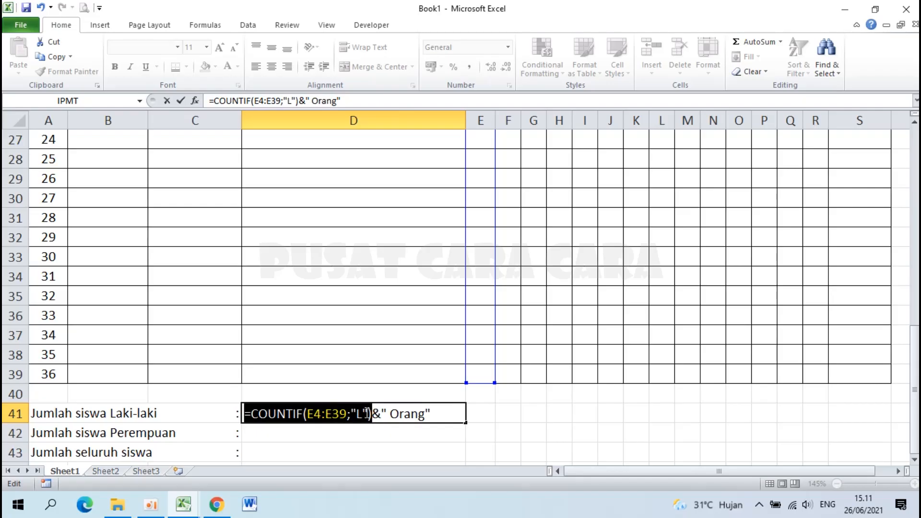
pyautogui.click(367, 413)
pyautogui.moveTo(386, 414); pyautogui.dragTo(433, 414)
pyautogui.click(433, 414)
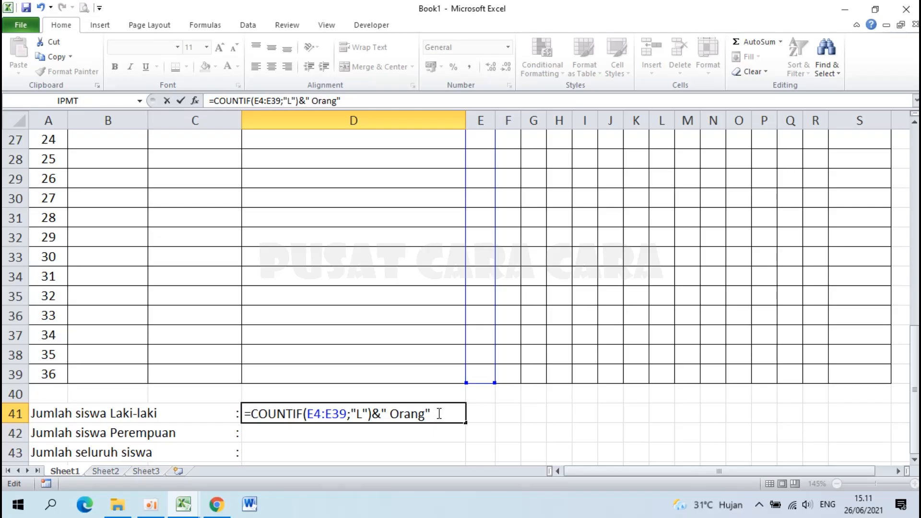
pyautogui.press('Return')
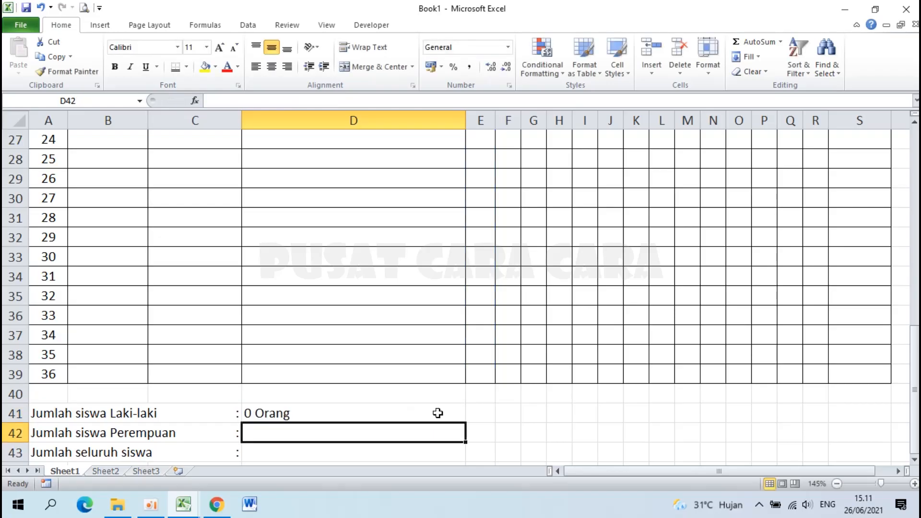
pyautogui.click(266, 414)
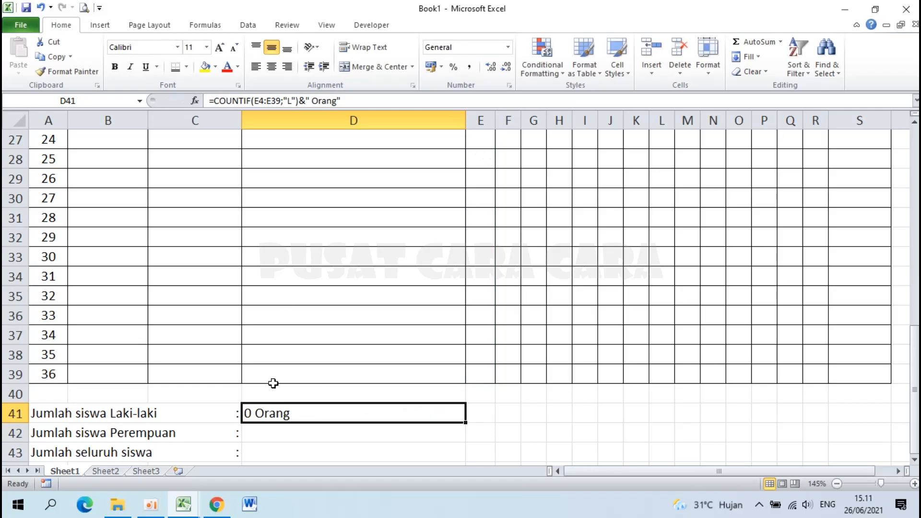
pyautogui.scroll(-2, 267, 413)
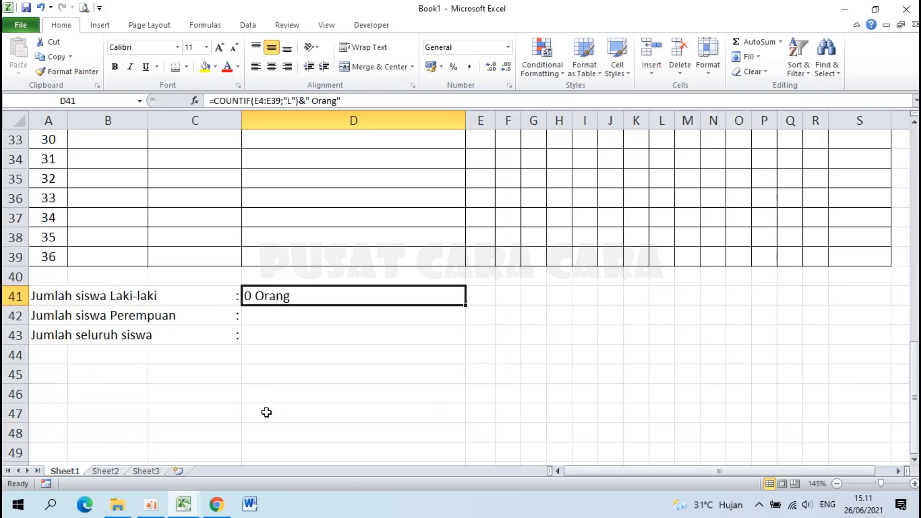
pyautogui.click(289, 315)
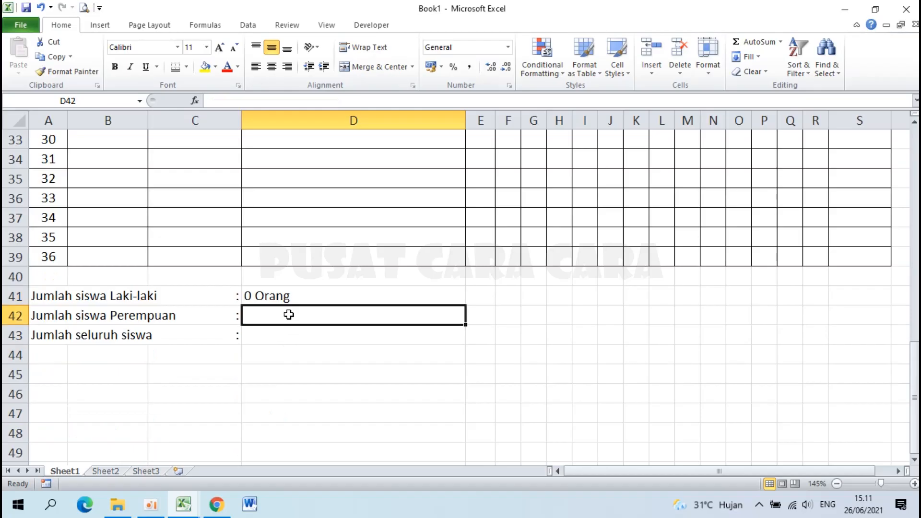
# Enter =COUNTIF(E4:E39;"P")&" Orang" in D42 to count female students.
pyautogui.write('=COU')
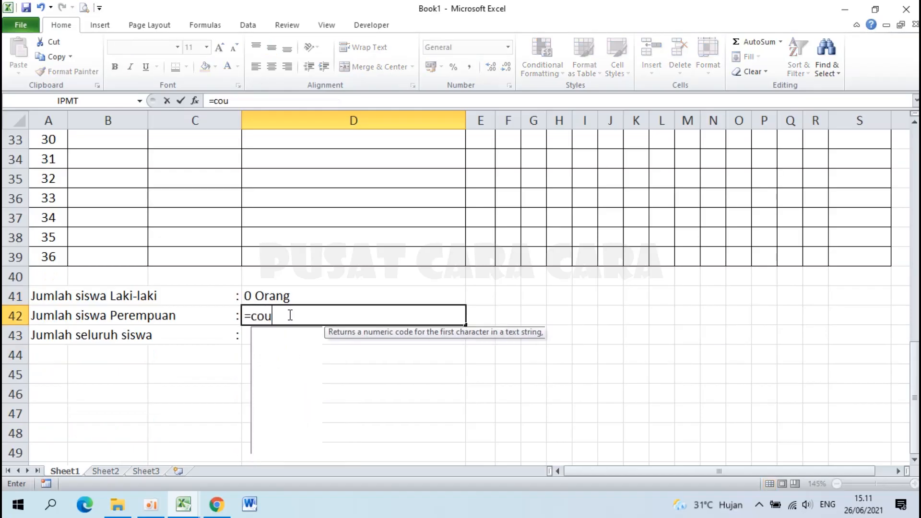
pyautogui.press('BackSpace')
pyautogui.press('BackSpace')
pyautogui.press('BackSpace')
pyautogui.write('COUN')
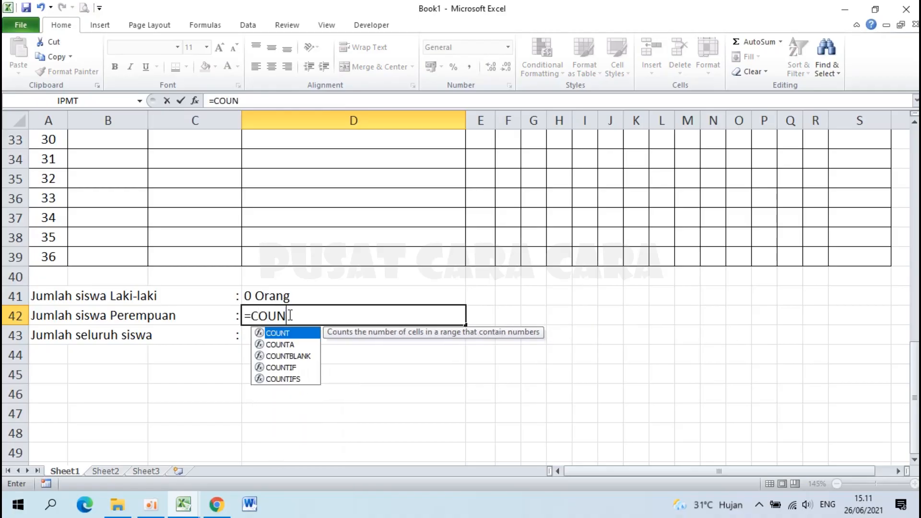
pyautogui.write('TIF(')
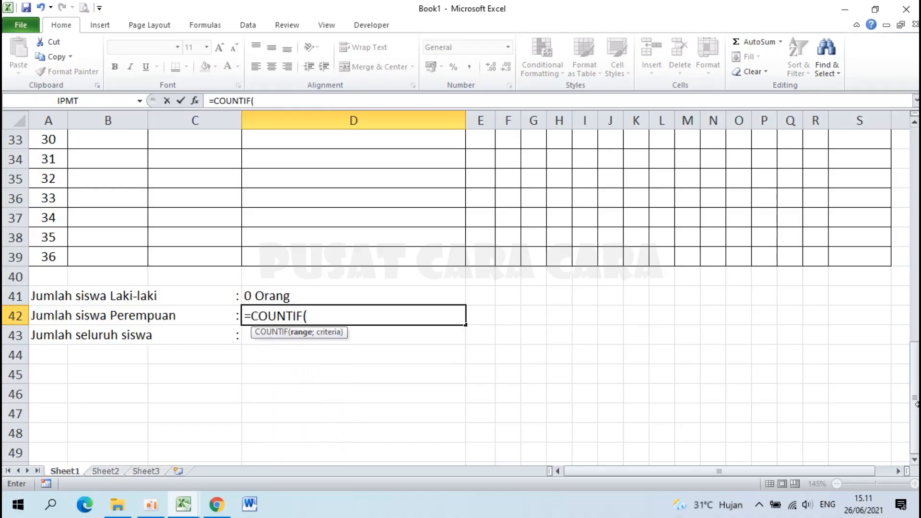
pyautogui.moveTo(917, 408); pyautogui.dragTo(916, 201)
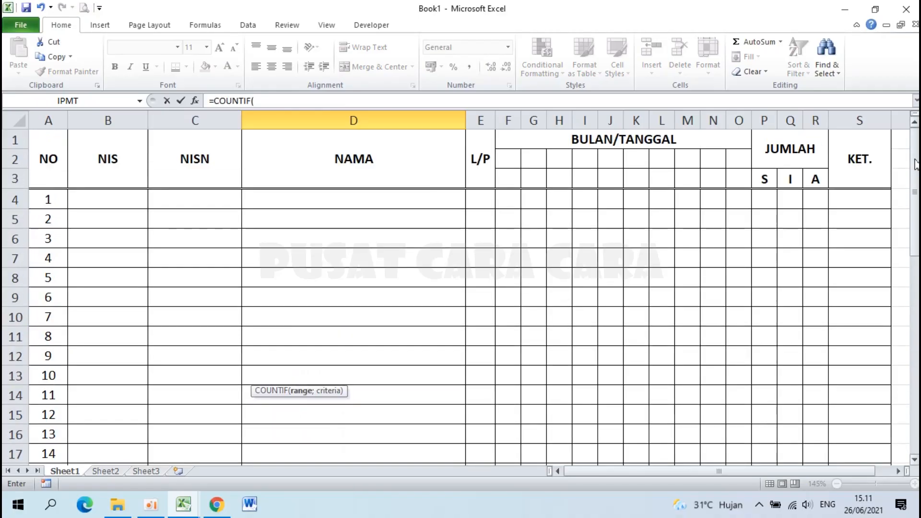
pyautogui.moveTo(488, 202); pyautogui.dragTo(484, 440)
pyautogui.moveTo(915, 339); pyautogui.dragTo(916, 410)
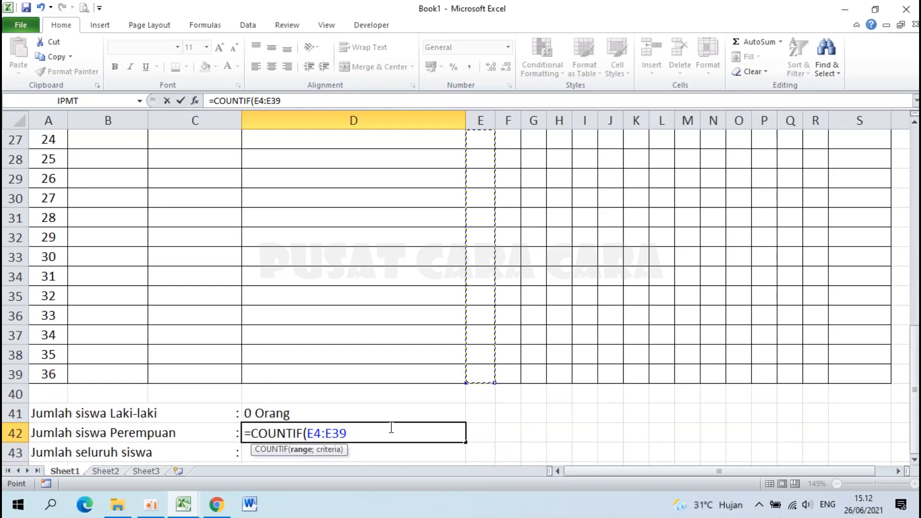
pyautogui.write(';')
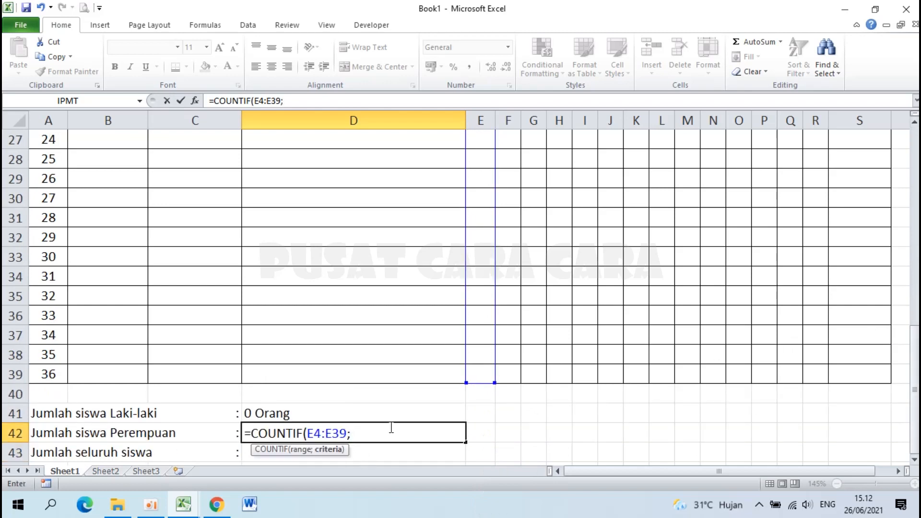
pyautogui.write('"P")')
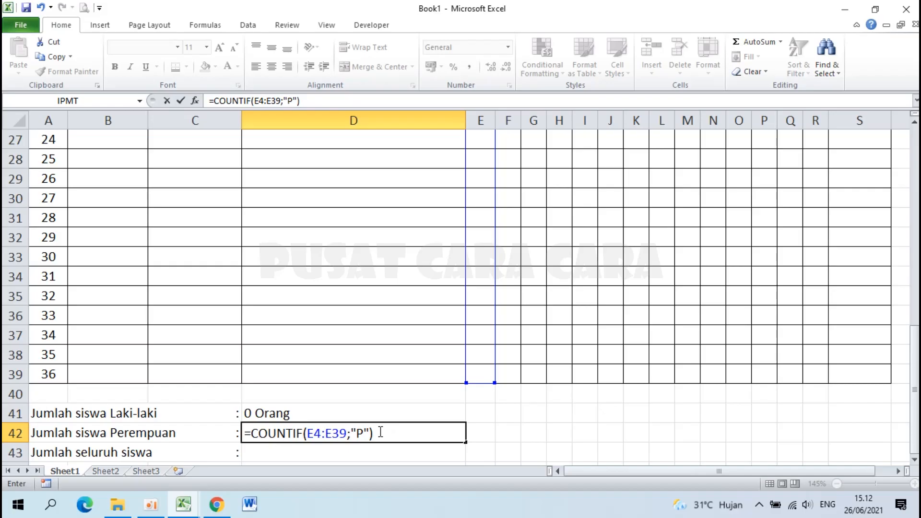
pyautogui.click(365, 433)
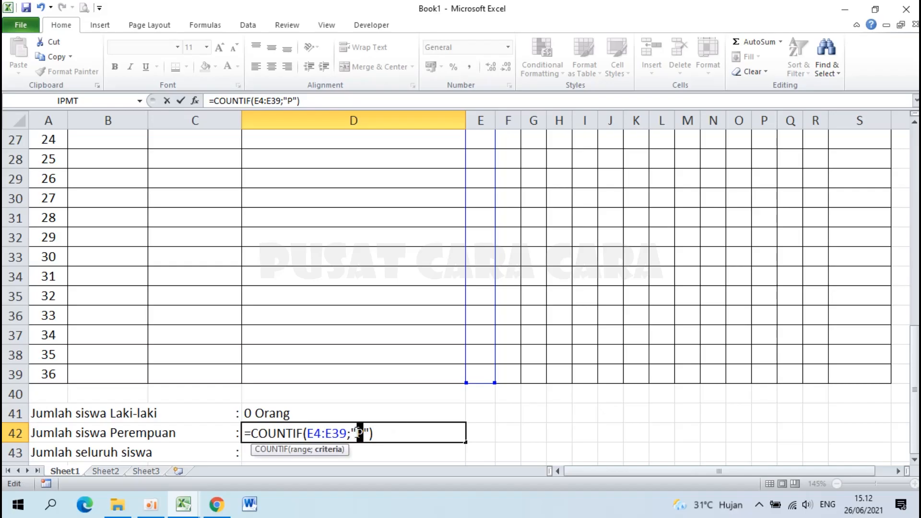
pyautogui.click(398, 436)
pyautogui.write('&"')
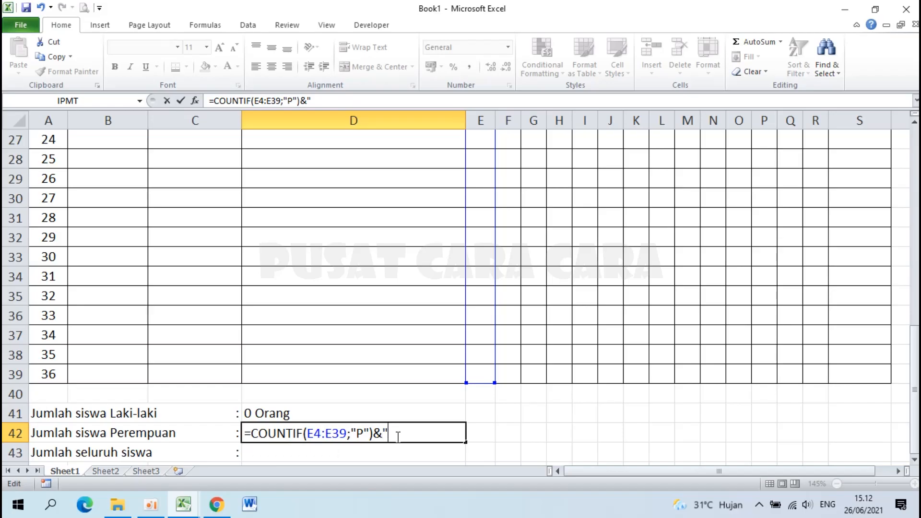
pyautogui.write(' Orang"')
pyautogui.press('Return')
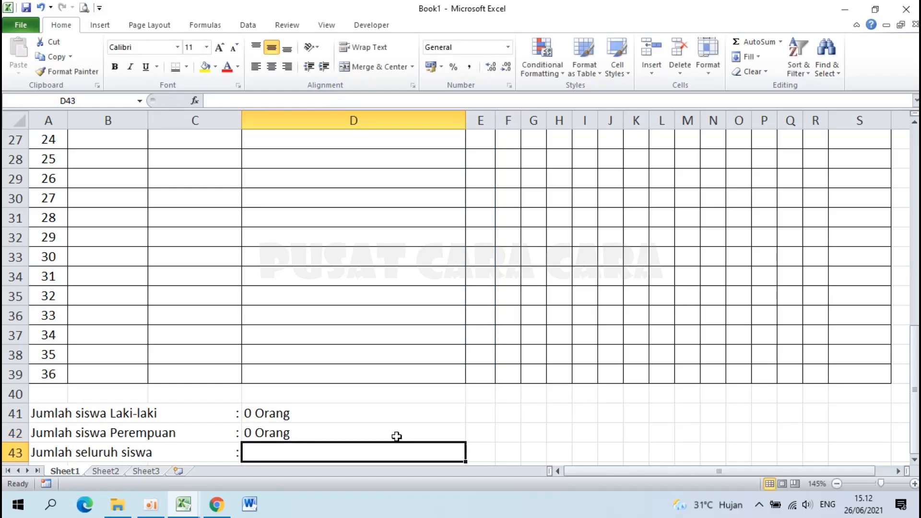
# Begin the total-students formula in D43 by typing =COUNTA.
pyautogui.scroll(-1, 315, 421)
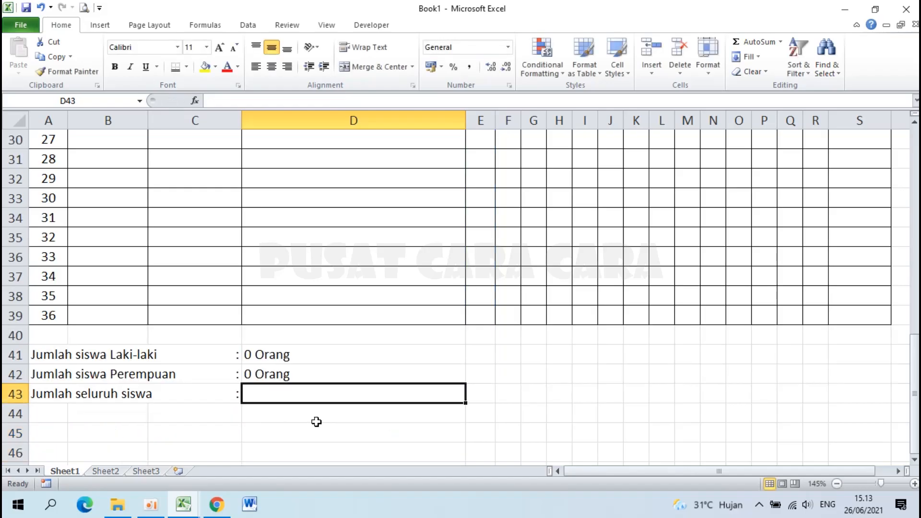
pyautogui.scroll(-1, 274, 370)
pyautogui.scroll(-1, 272, 368)
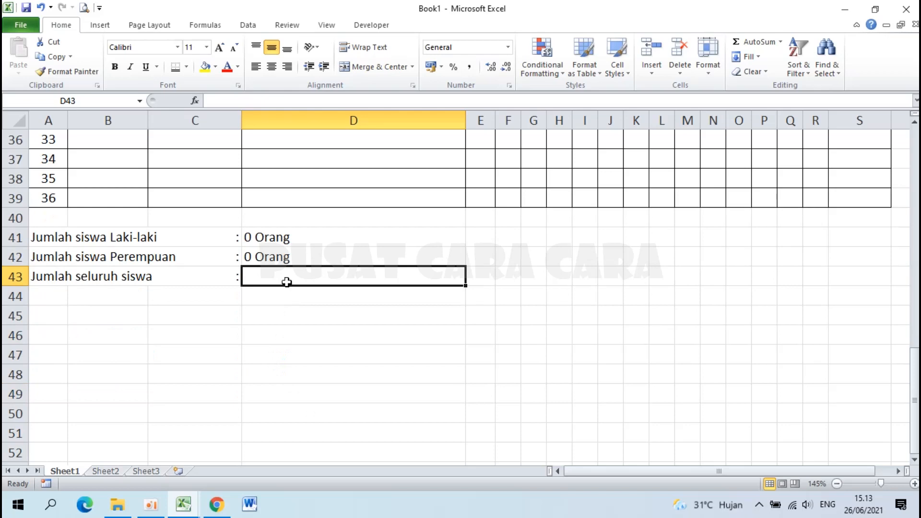
pyautogui.write('C')
pyautogui.press('BackSpace')
pyautogui.write('=COUNTA(')
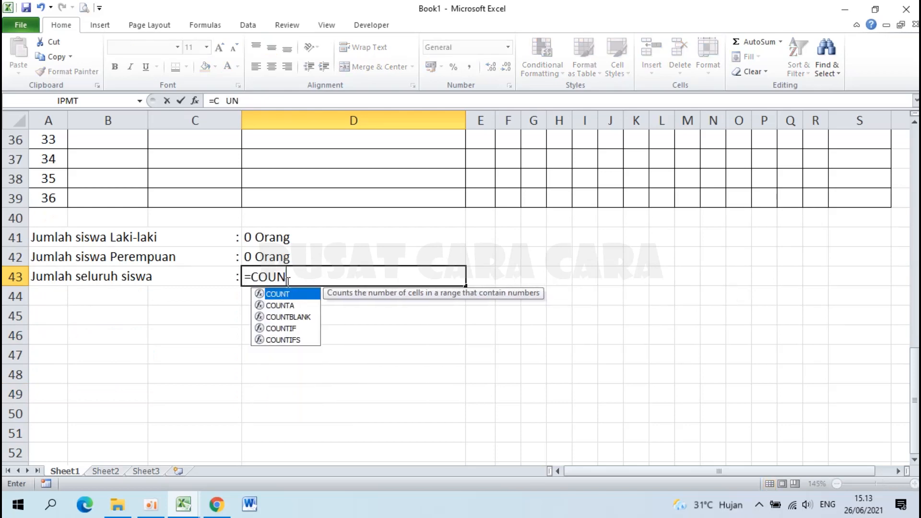
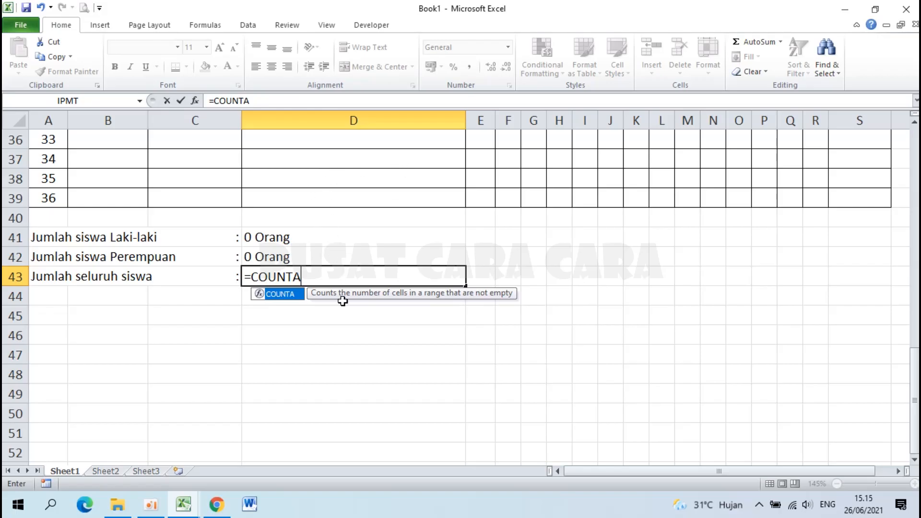
# Complete D43 as =COUNTA(D4:D39)&" Orang" so it shows 0 Orang.
pyautogui.write('(')
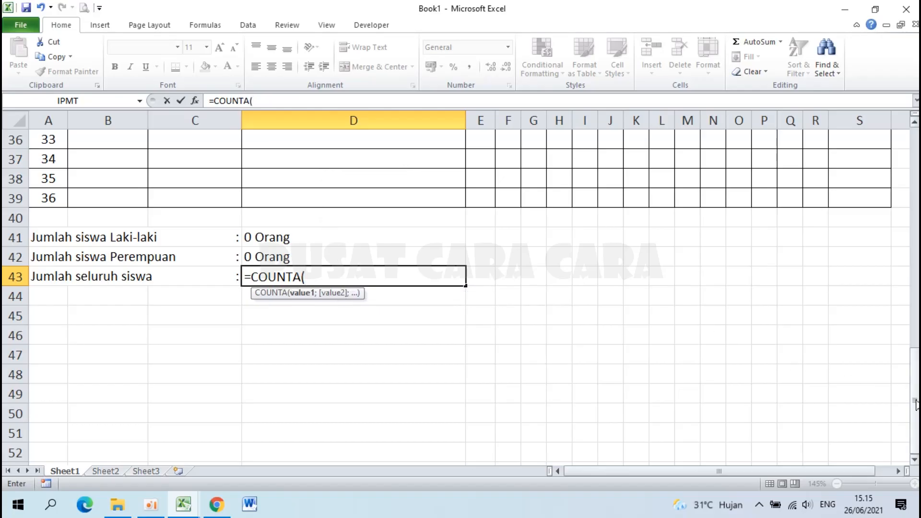
pyautogui.moveTo(916, 399); pyautogui.dragTo(917, 141)
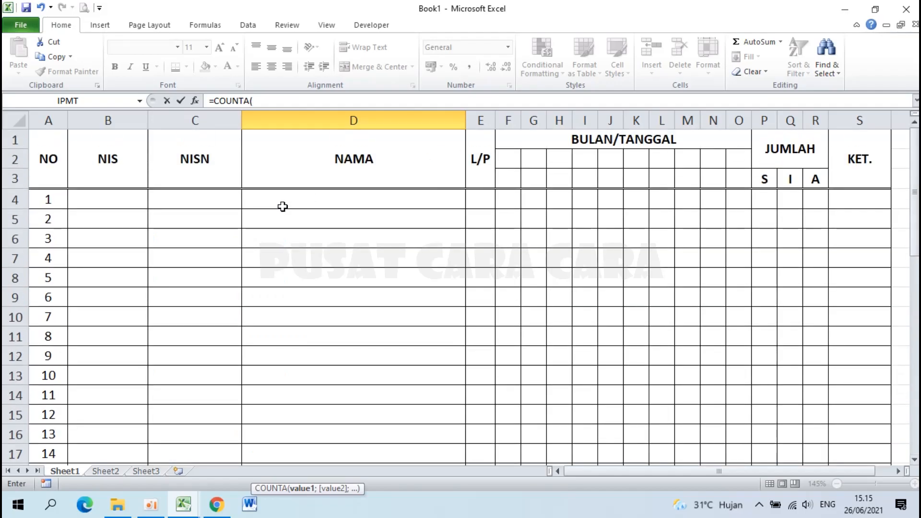
pyautogui.moveTo(286, 197); pyautogui.dragTo(323, 426)
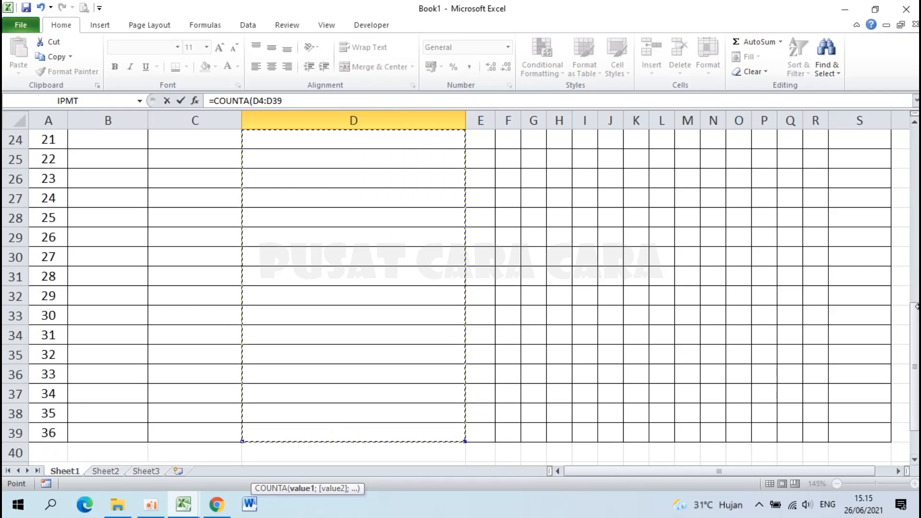
pyautogui.moveTo(917, 327); pyautogui.dragTo(916, 336)
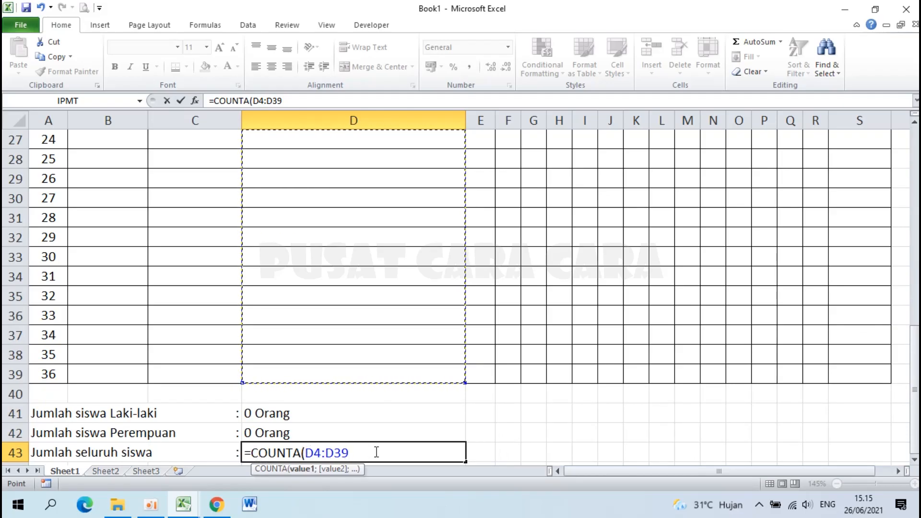
pyautogui.write(')')
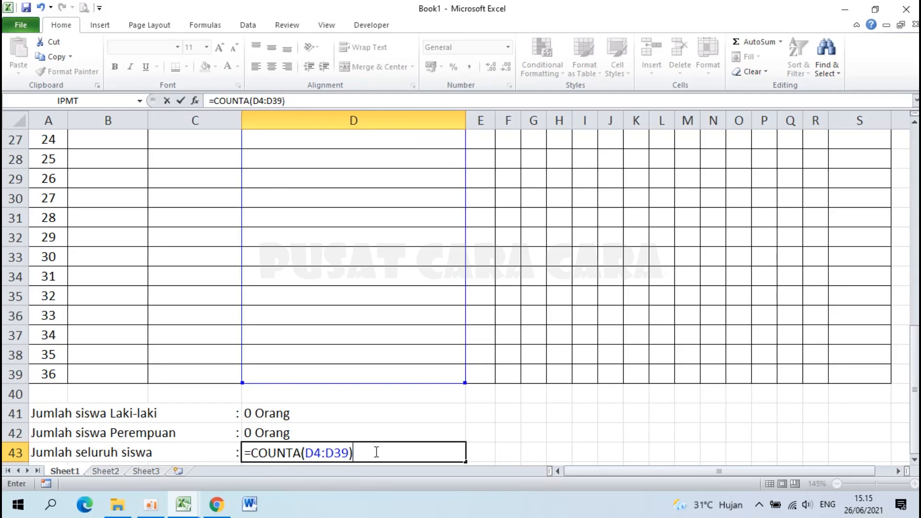
pyautogui.write('&"oRN')
pyautogui.press('BackSpace')
pyautogui.press('BackSpace')
pyautogui.press('BackSpace')
pyautogui.write('Orang')
pyautogui.press('Return')
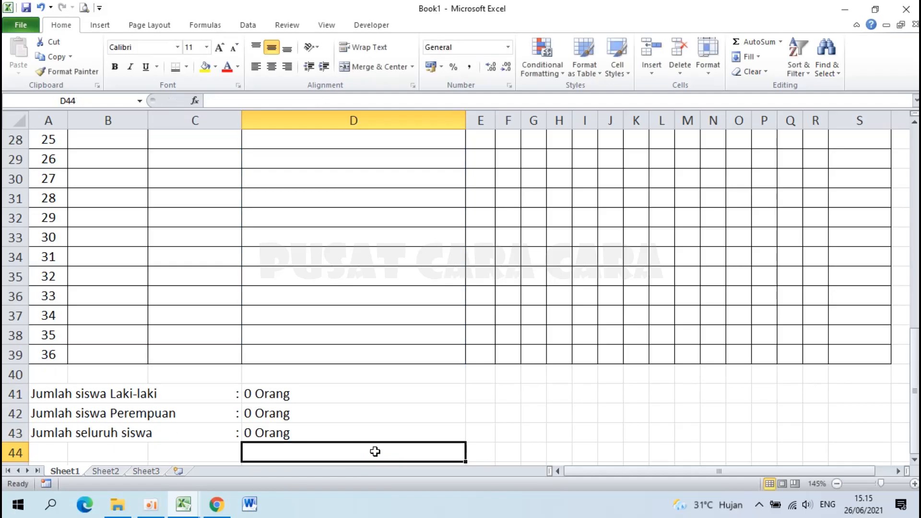
# Make the three student totals in D41:D43 bold.
pyautogui.moveTo(267, 396); pyautogui.dragTo(276, 440)
pyautogui.click(115, 66)
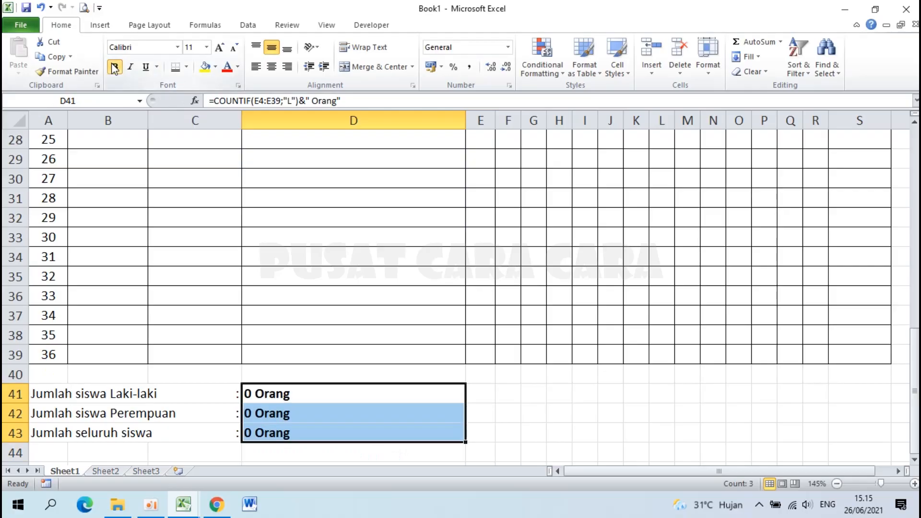
pyautogui.click(184, 504)
# Review the example workbook's signature block in M55:M62, then return to Book1.
pyautogui.click(126, 445)
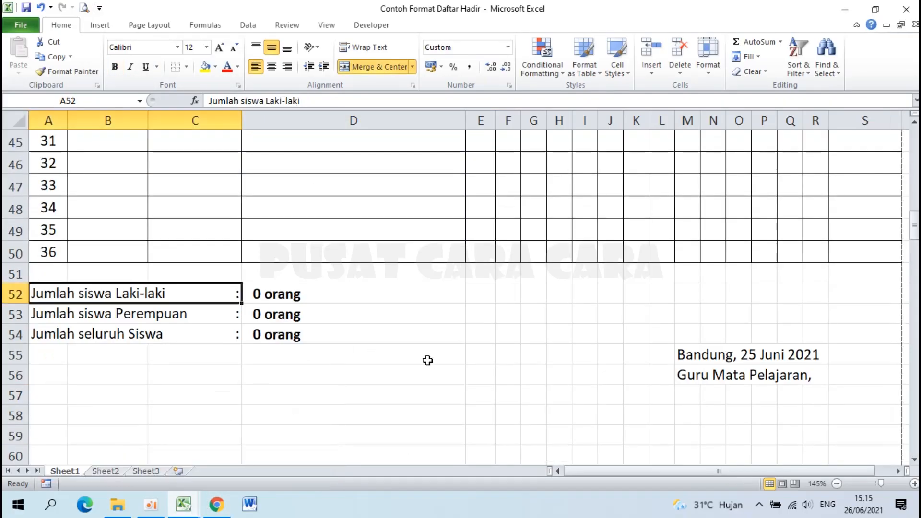
pyautogui.scroll(-1, 425, 360)
pyautogui.moveTo(684, 287); pyautogui.dragTo(695, 420)
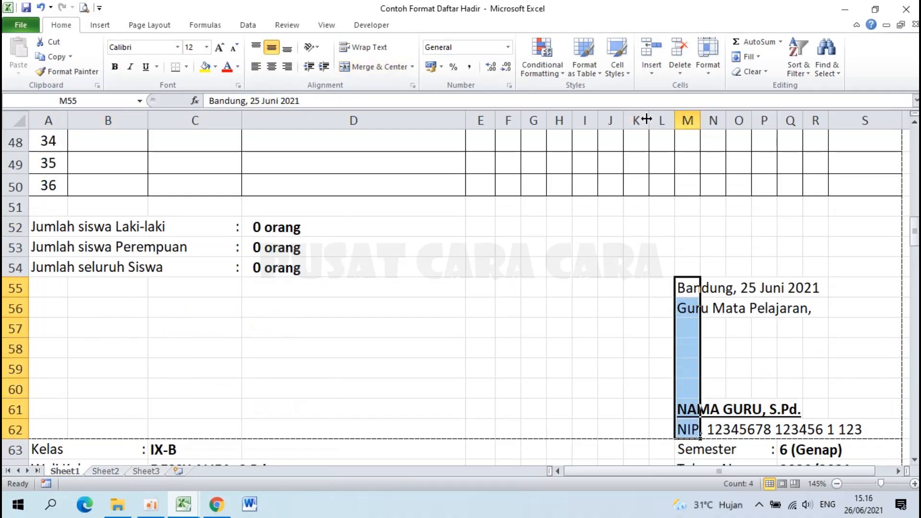
pyautogui.click(691, 287)
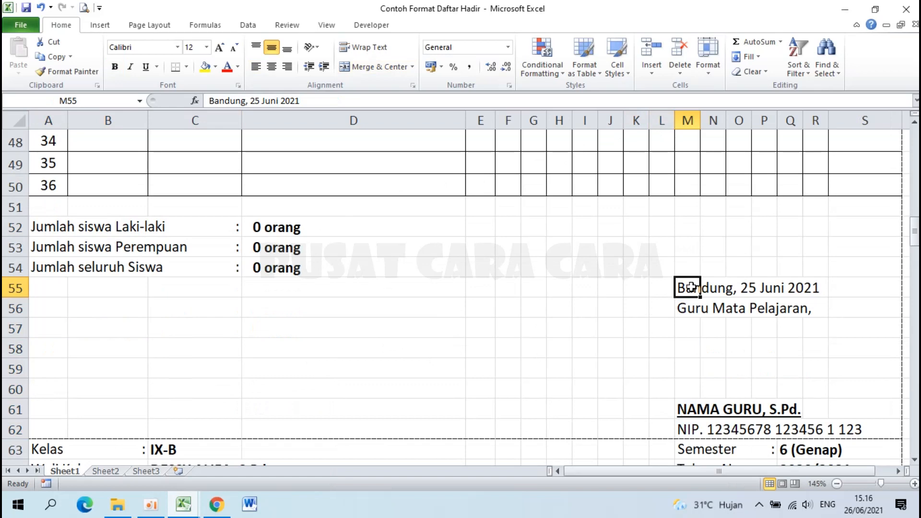
pyautogui.click(184, 504)
pyautogui.click(263, 440)
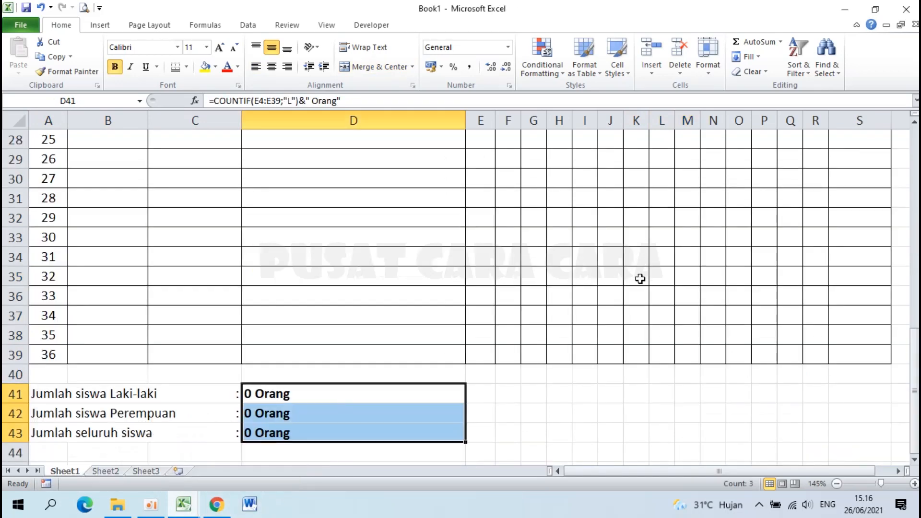
# Enter 'Bandung, 26 Juni 2021' in M44 and 'Guru Mata Pelajaran,' in M45.
pyautogui.scroll(-2, 641, 278)
pyautogui.click(688, 338)
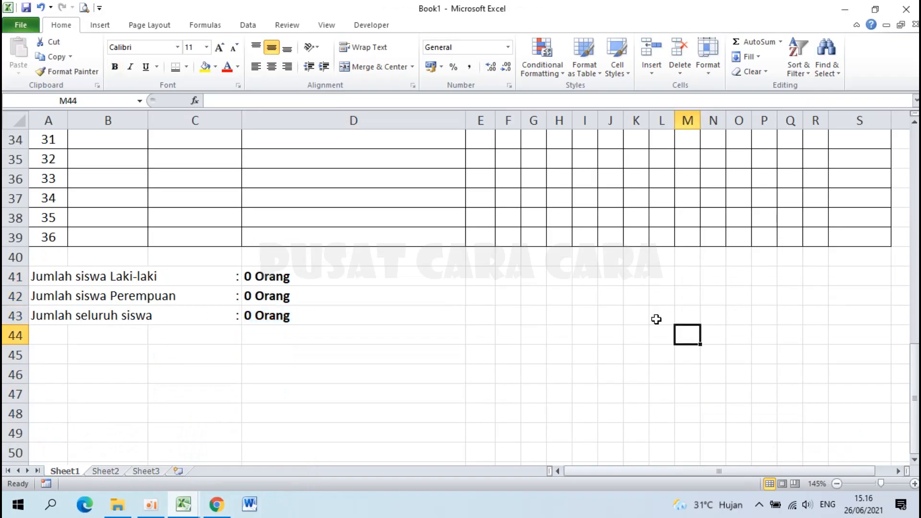
pyautogui.write('B')
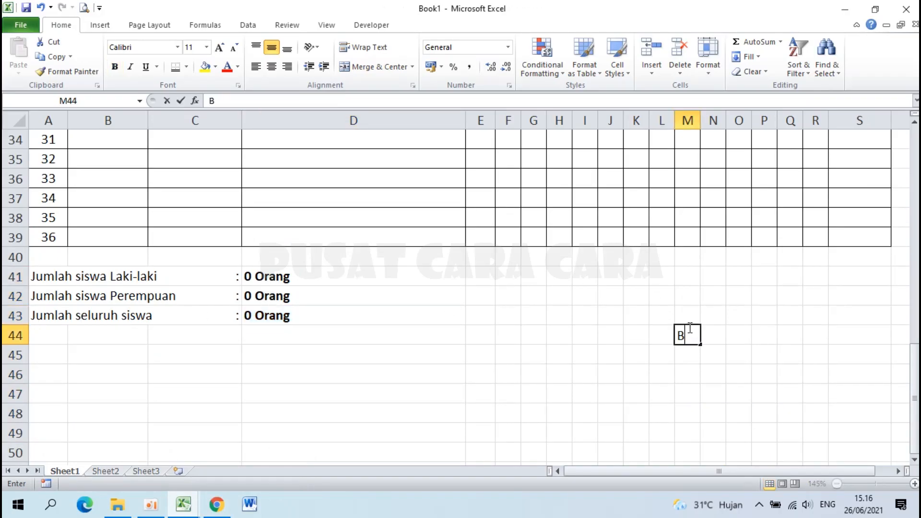
pyautogui.write('andung')
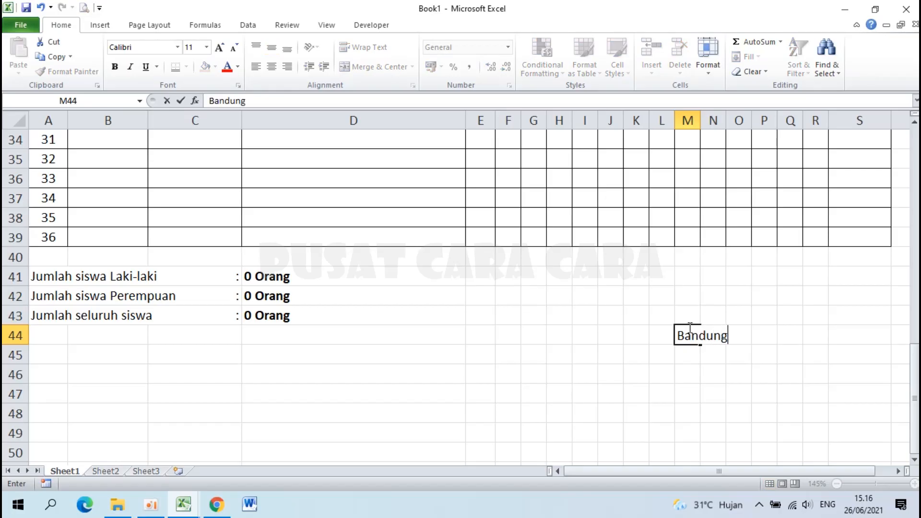
pyautogui.write(', 26 Juni ')
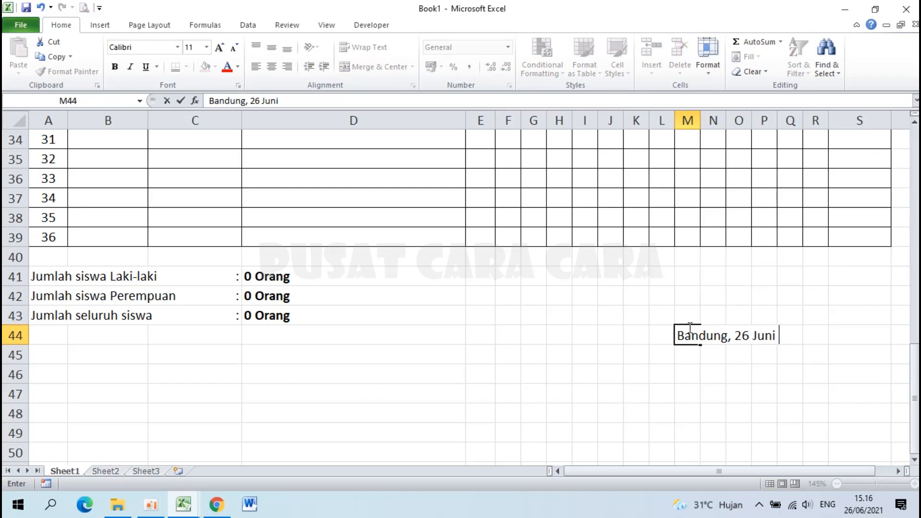
pyautogui.write('2021')
pyautogui.press('Return')
pyautogui.write('Gu')
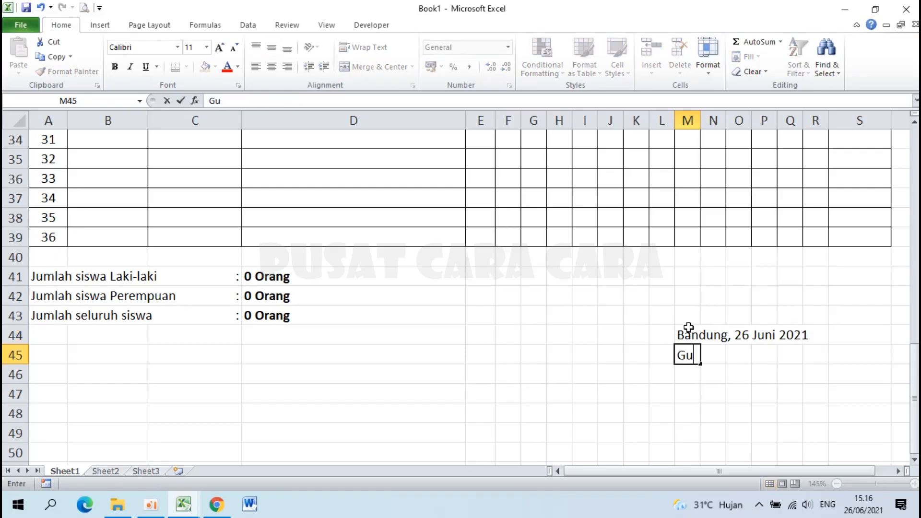
pyautogui.write('ru Ma')
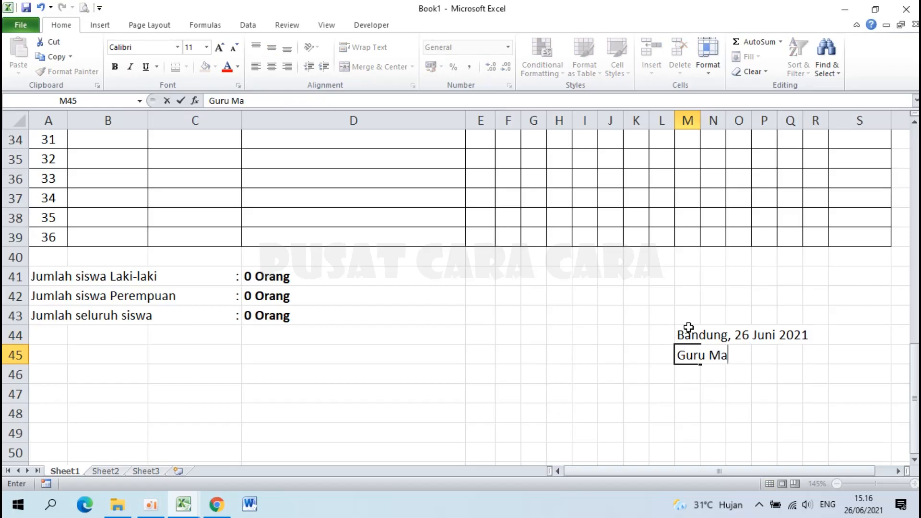
pyautogui.write('ta Pelajaran,')
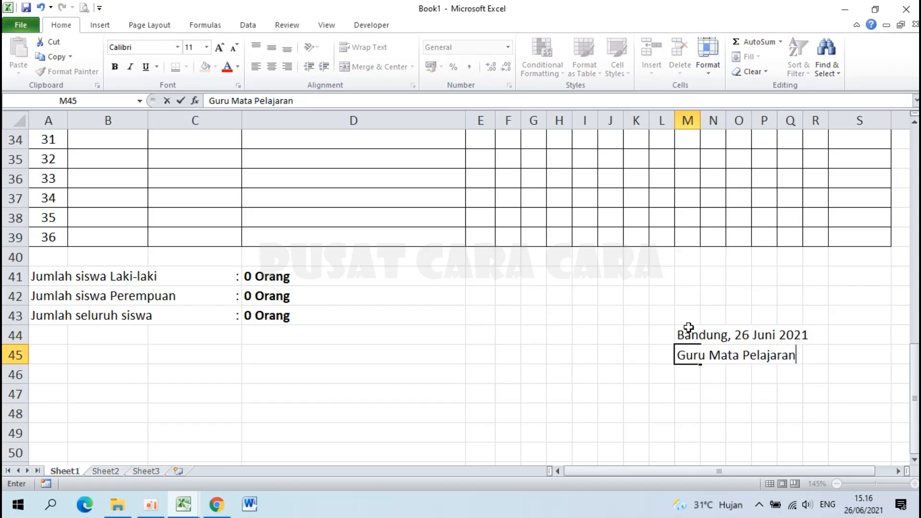
pyautogui.press('Return')
pyautogui.press('Return')
pyautogui.press('Return')
pyautogui.press('Return')
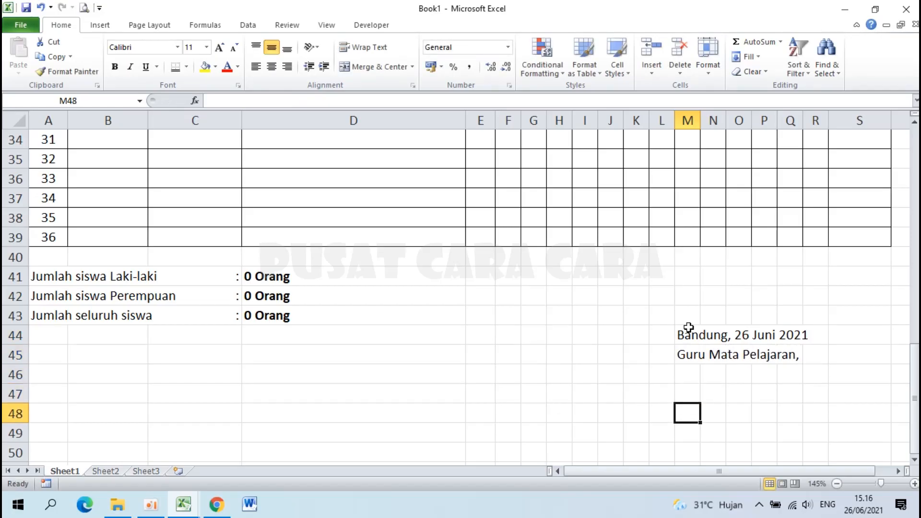
# Enter 'NAMA GURU, M.Pd.' in M50 and the teacher's NIP line in M51.
pyautogui.press('Return')
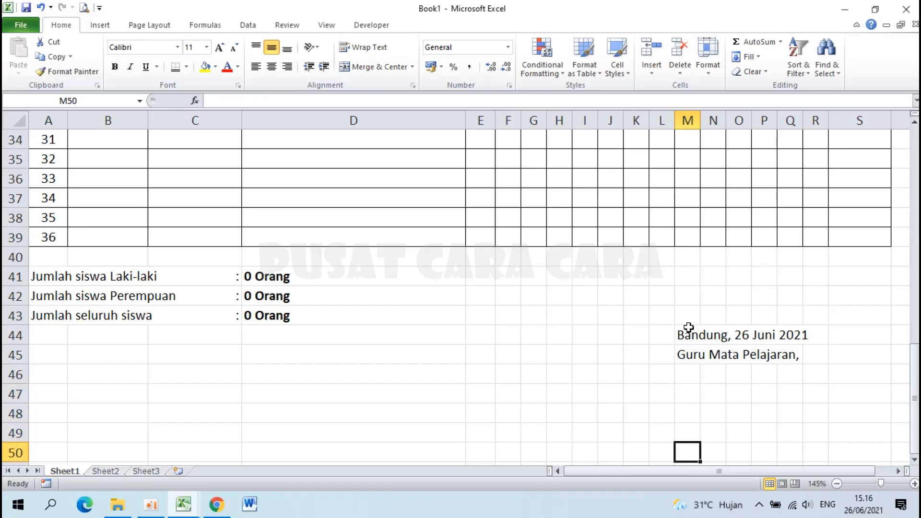
pyautogui.write('NAM')
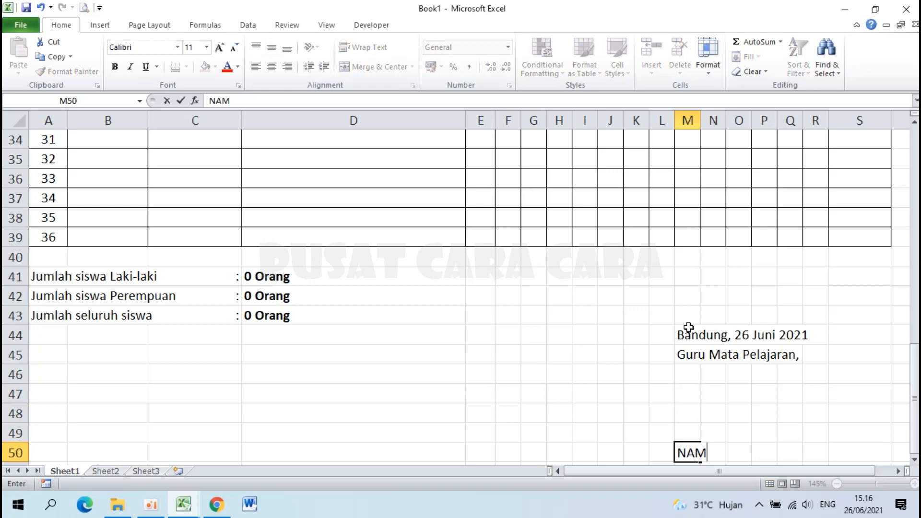
pyautogui.write('A GURU, M.Pd')
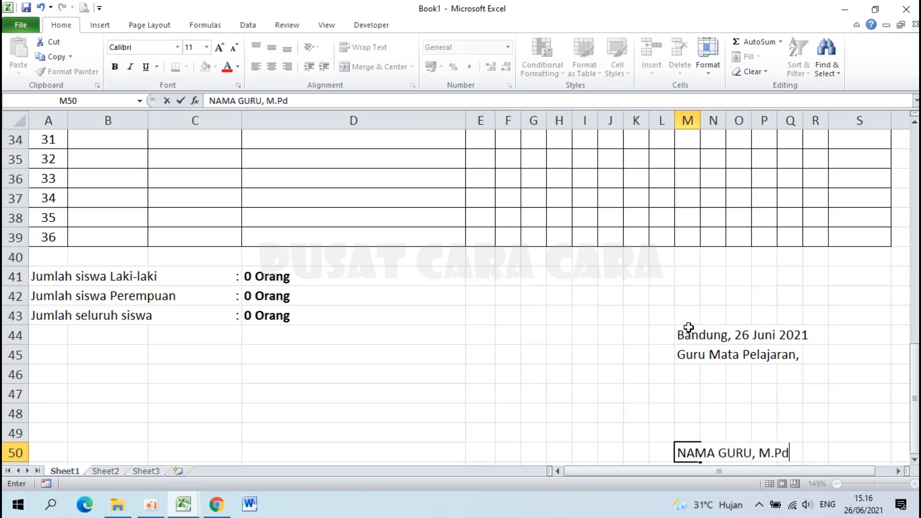
pyautogui.write('.')
pyautogui.press('Return')
pyautogui.write('NI')
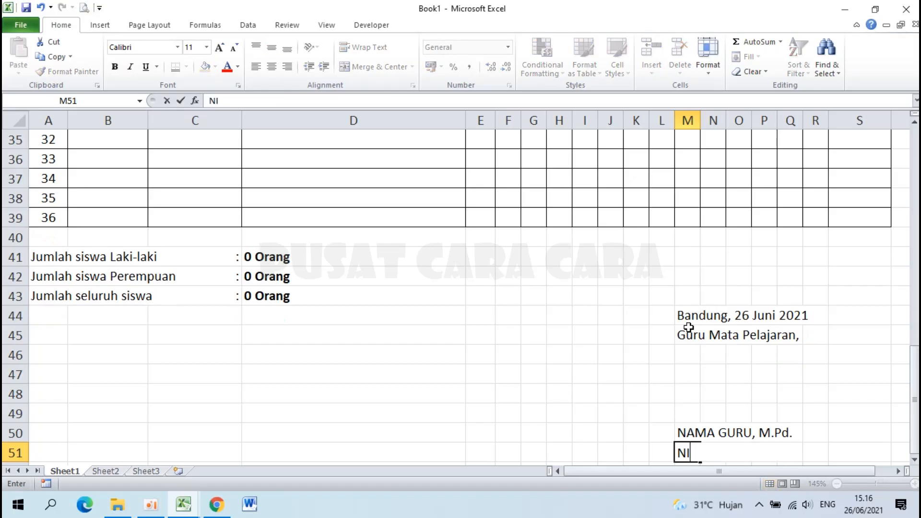
pyautogui.write('P. 12345678 123456 1 123')
pyautogui.press('Return')
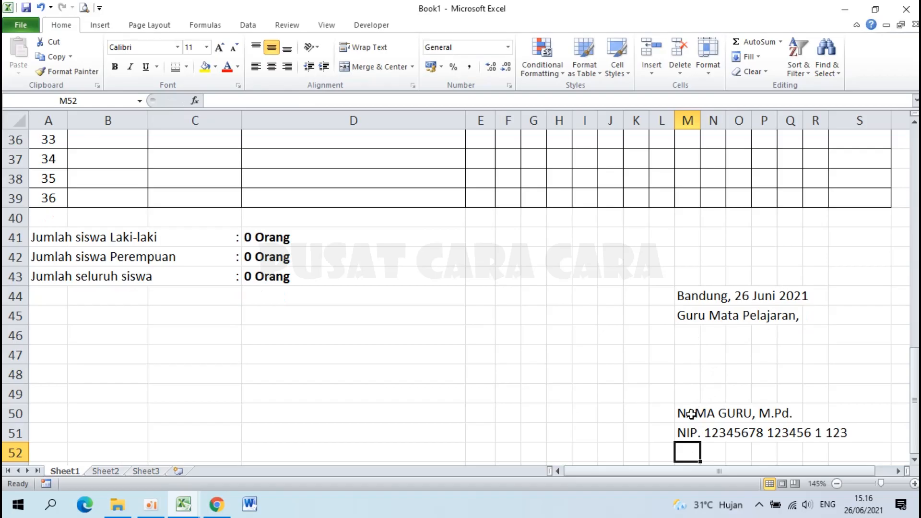
# Make the teacher name in M50 bold.
pyautogui.click(691, 414)
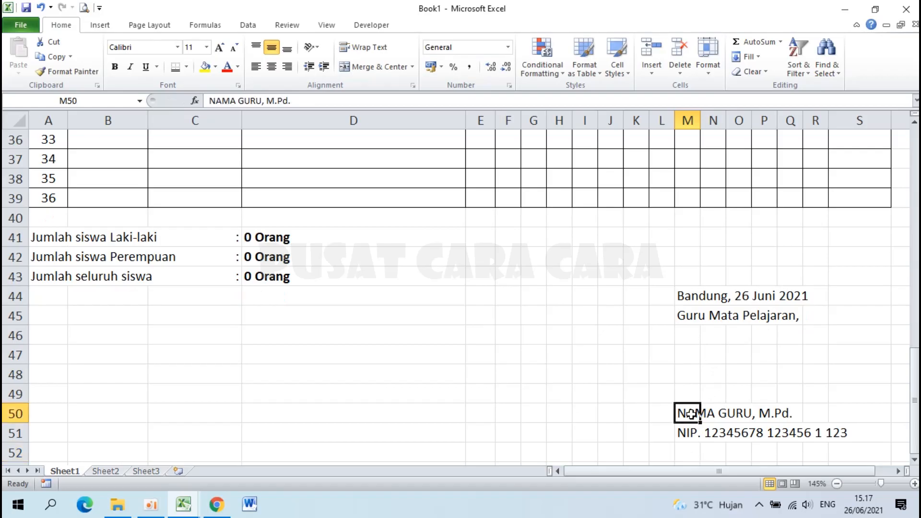
pyautogui.click(116, 72)
pyautogui.scroll(-3, 626, 365)
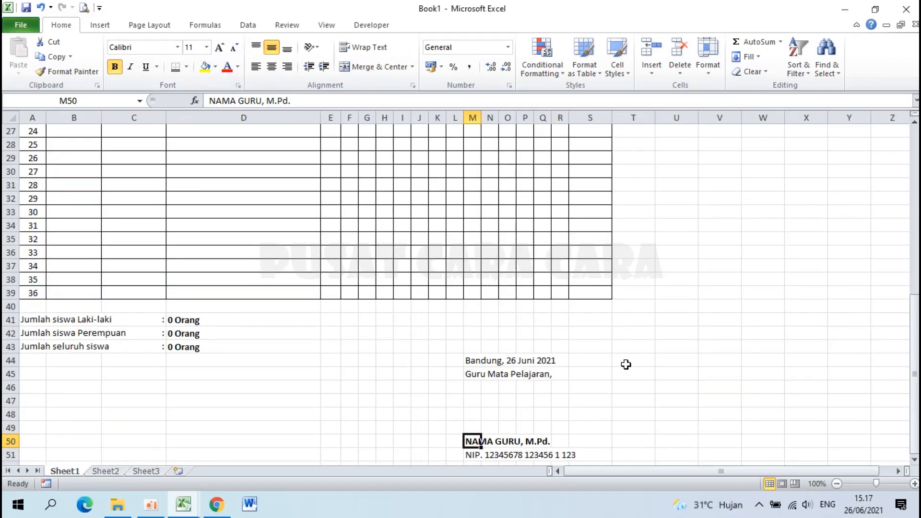
pyautogui.scroll(-1, 627, 365)
pyautogui.scroll(9, 409, 287)
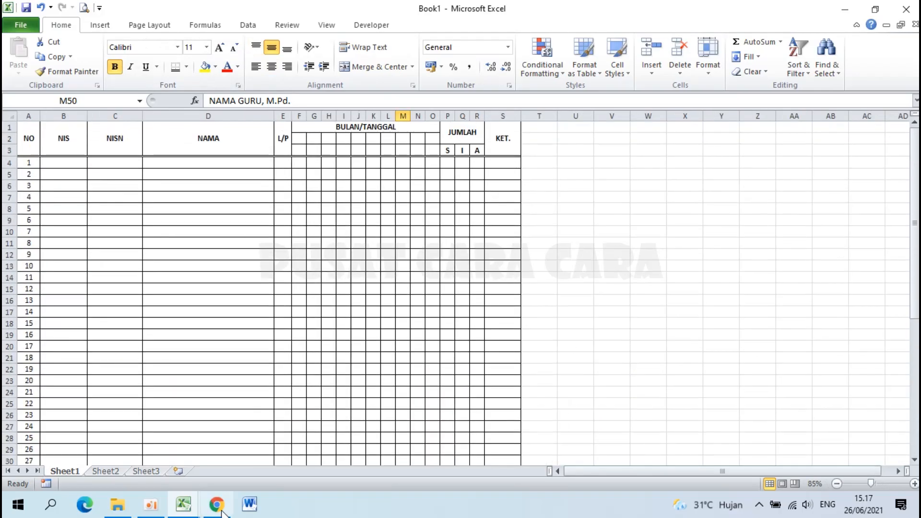
# Inspect the example workbook's letterhead area, selecting its rows 1 to 11.
pyautogui.click(185, 506)
pyautogui.click(111, 441)
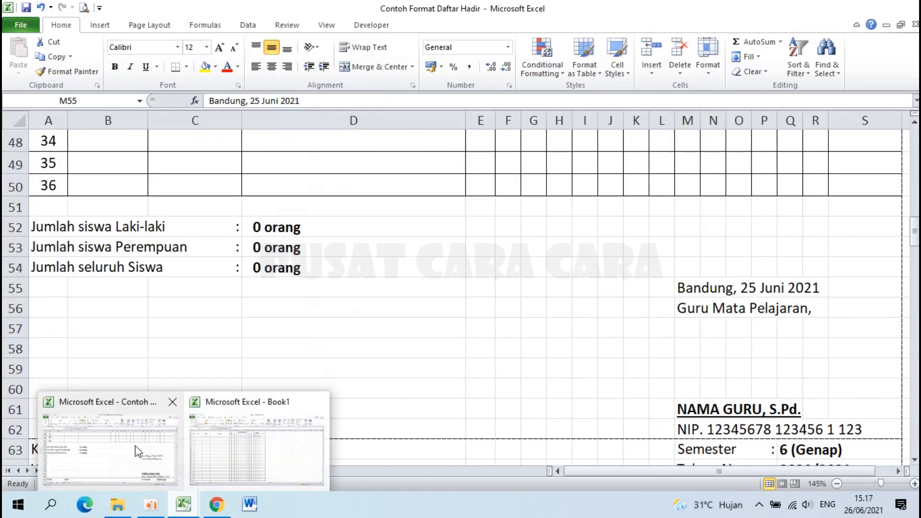
pyautogui.scroll(15, 205, 305)
pyautogui.scroll(-2, 206, 307)
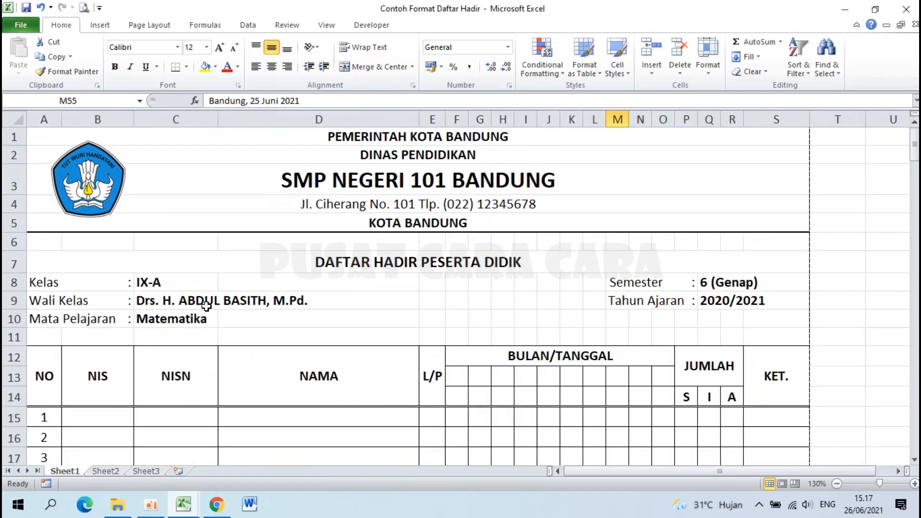
pyautogui.click(253, 138)
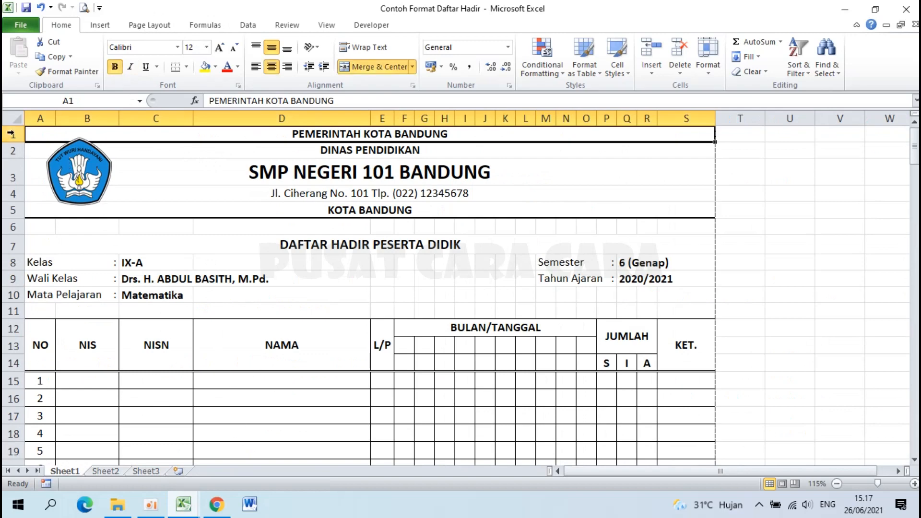
pyautogui.moveTo(12, 135); pyautogui.dragTo(9, 313)
pyautogui.click(10, 313)
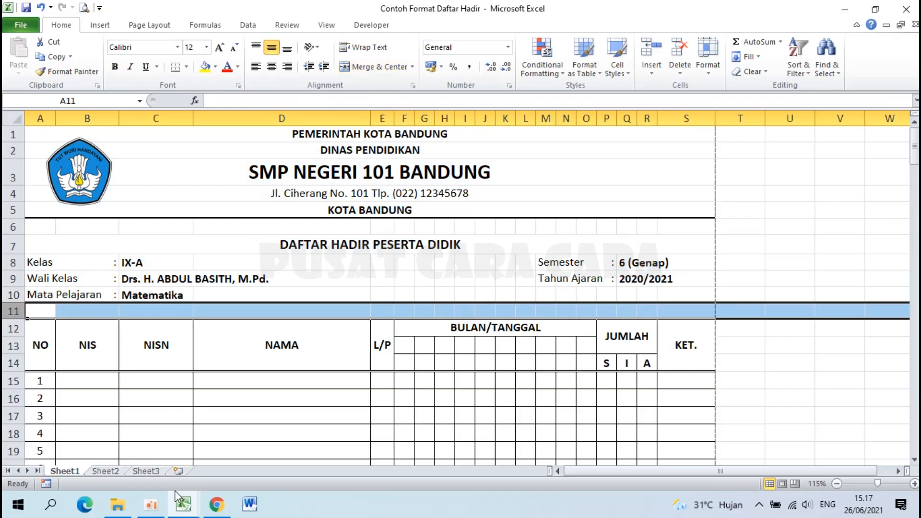
# Return to Book1 and scroll up to the top of the attendance table.
pyautogui.click(182, 509)
pyautogui.click(281, 405)
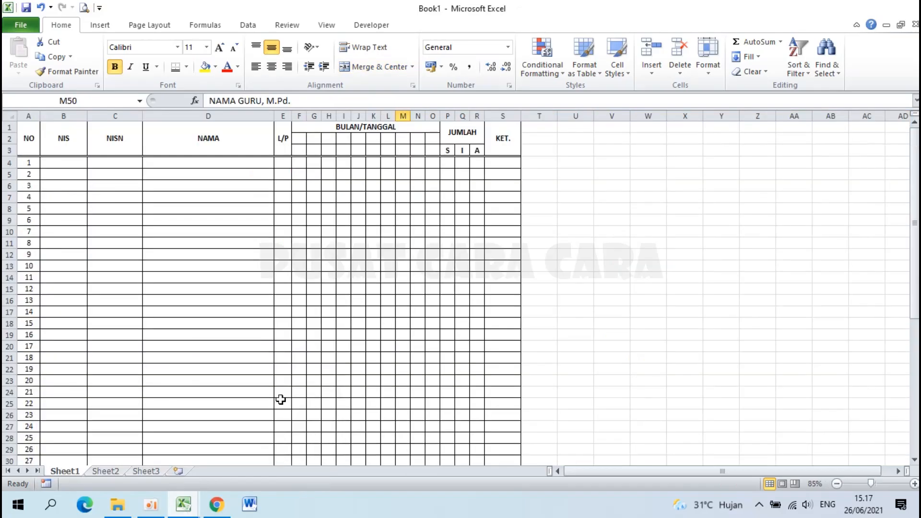
pyautogui.scroll(4, 159, 218)
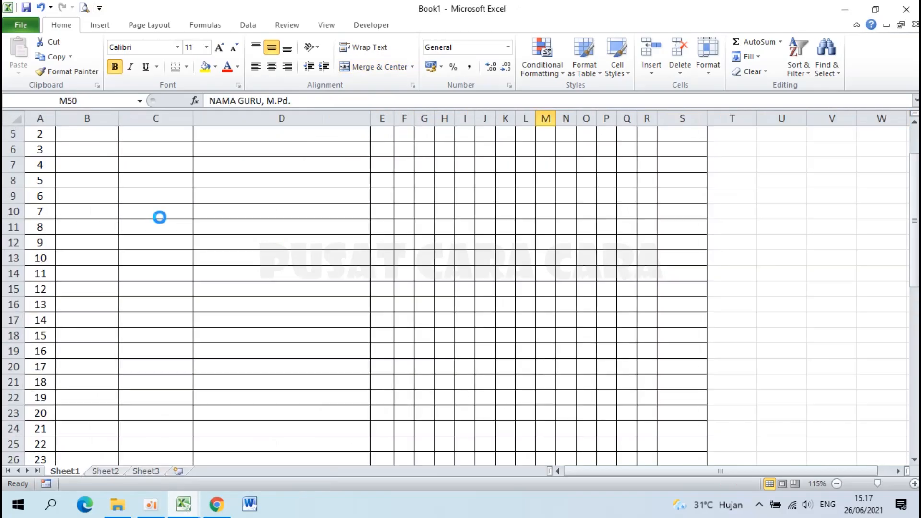
pyautogui.scroll(1, 160, 218)
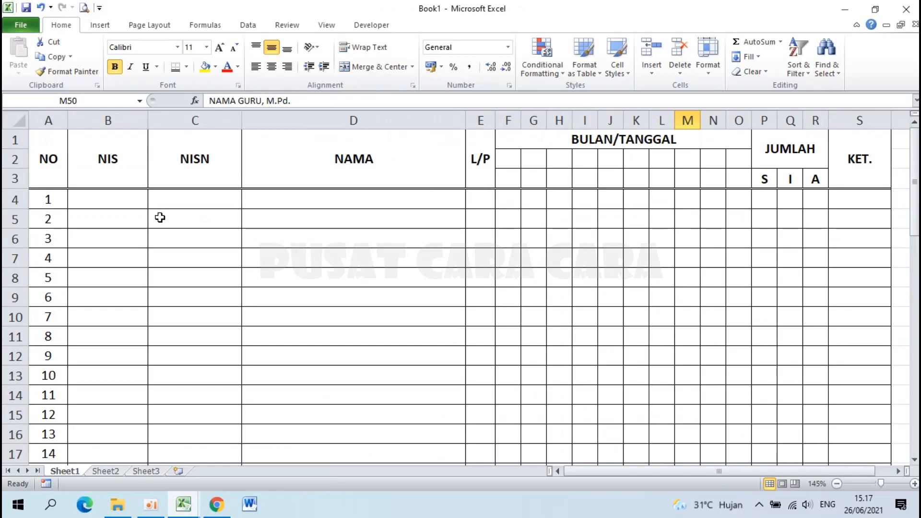
# Insert eleven blank rows above the table using Insert and repeated F4, then select A1.
pyautogui.click(13, 139)
pyautogui.rightClick(14, 139)
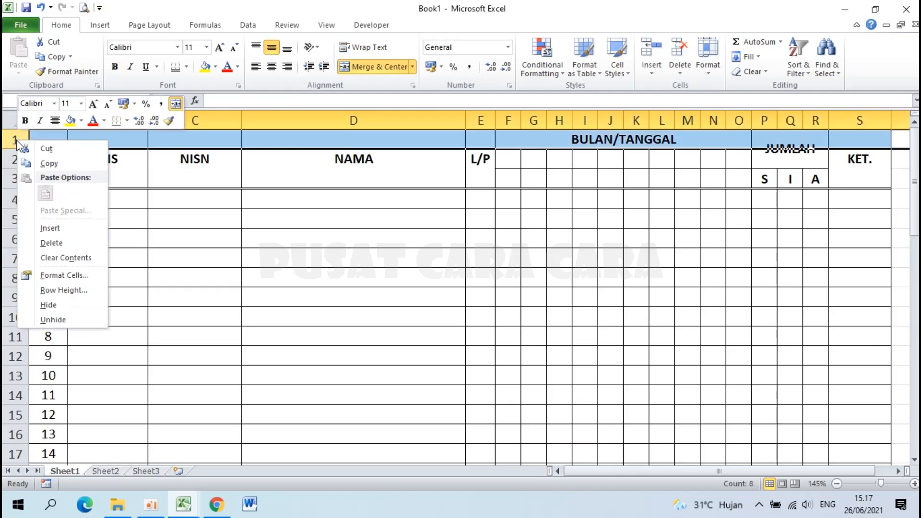
pyautogui.click(67, 228)
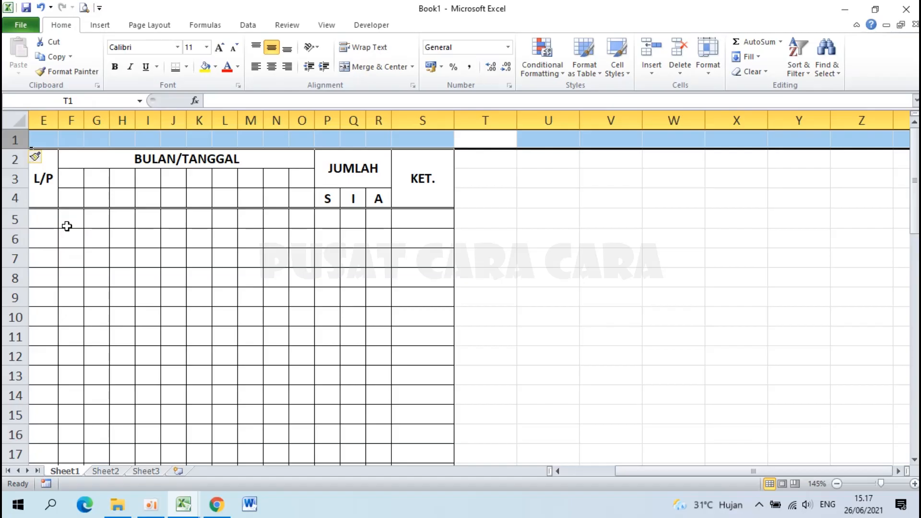
pyautogui.press('F4')
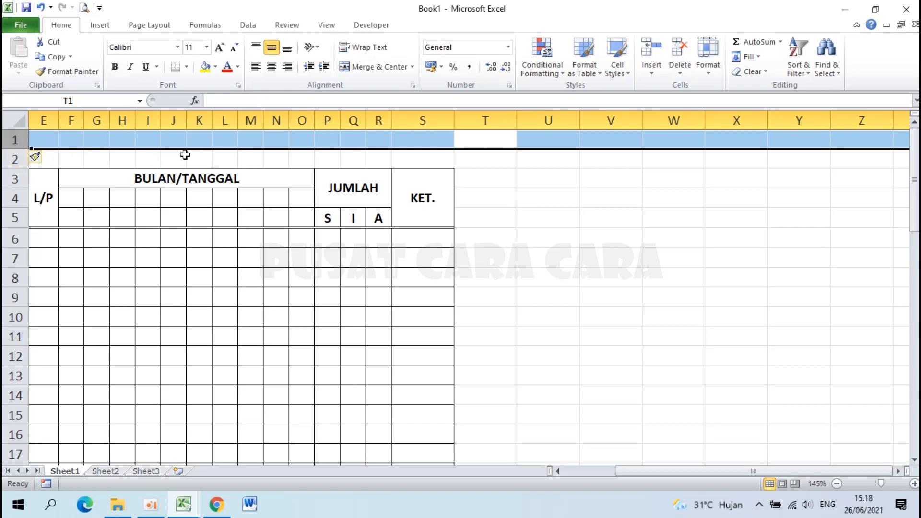
pyautogui.press('F4')
pyautogui.press('F4')
pyautogui.press('F4')
pyautogui.press('F4')
pyautogui.press('F4')
pyautogui.press('F4')
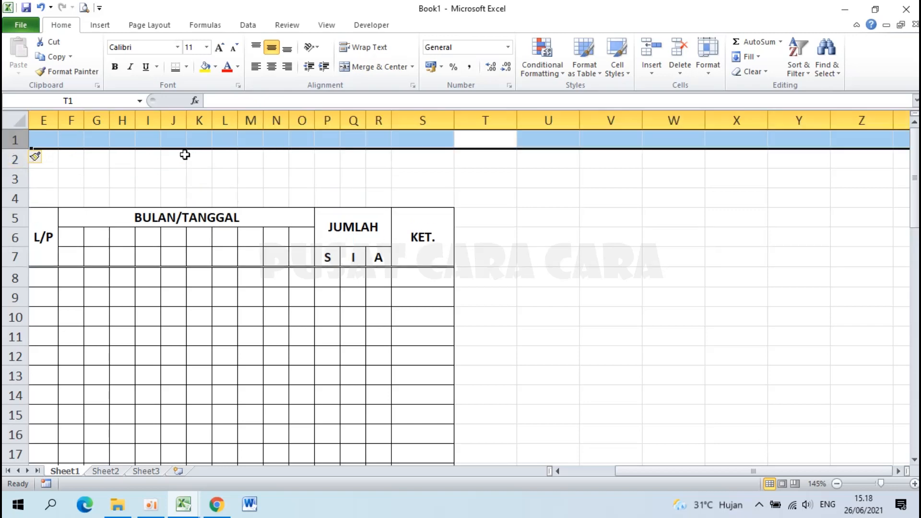
pyautogui.press('F4')
pyautogui.press('F4')
pyautogui.press('F4')
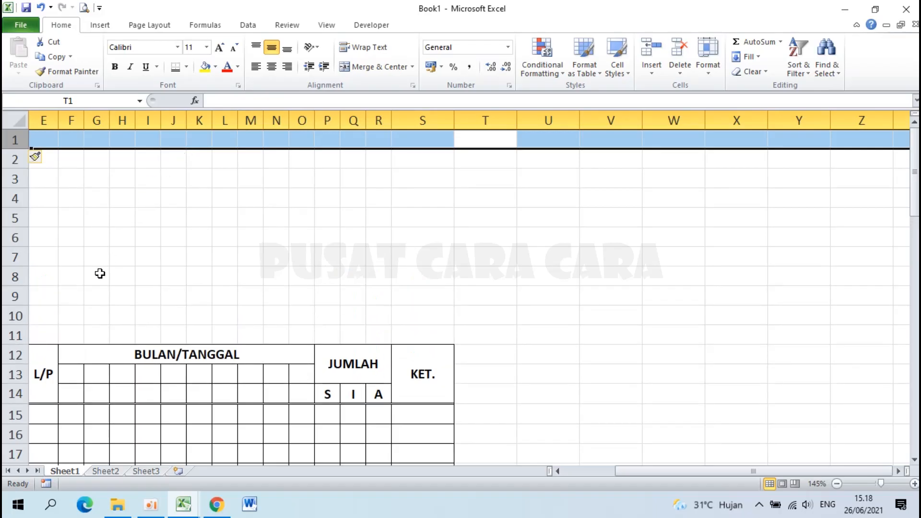
pyautogui.click(50, 338)
pyautogui.press('Home')
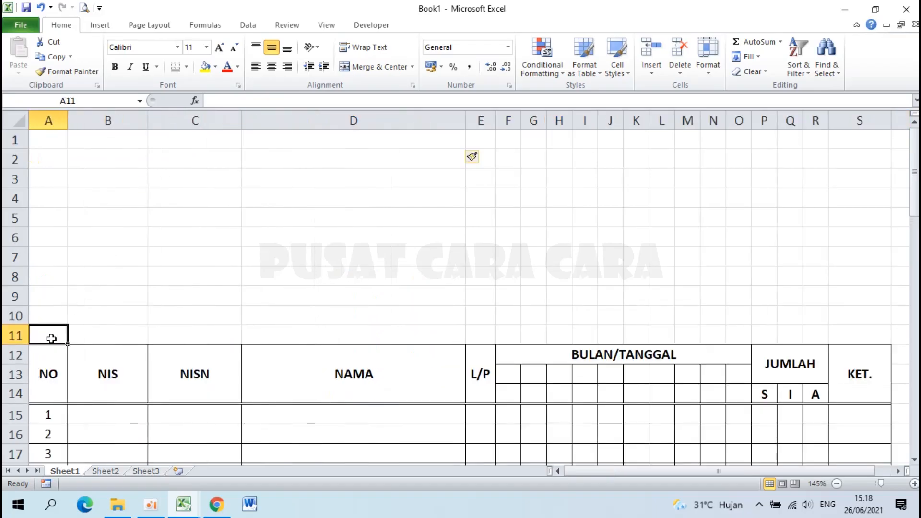
pyautogui.click(48, 140)
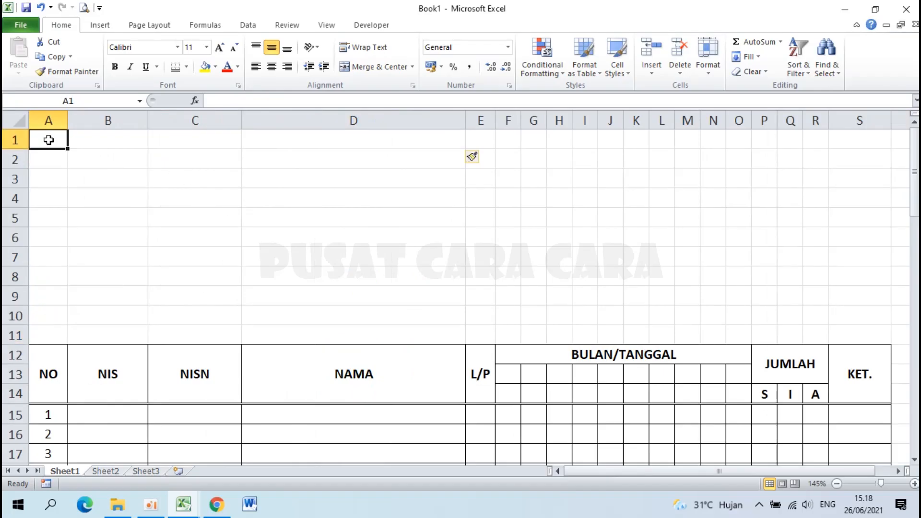
# Enter PEMERINTAH KOTA BANDUNG, DINAS PENDIDIKAN and SMP NEGERI 101 BANDUNG in A1:A3.
pyautogui.write('PEMERINTAH KOTA BANDUNG')
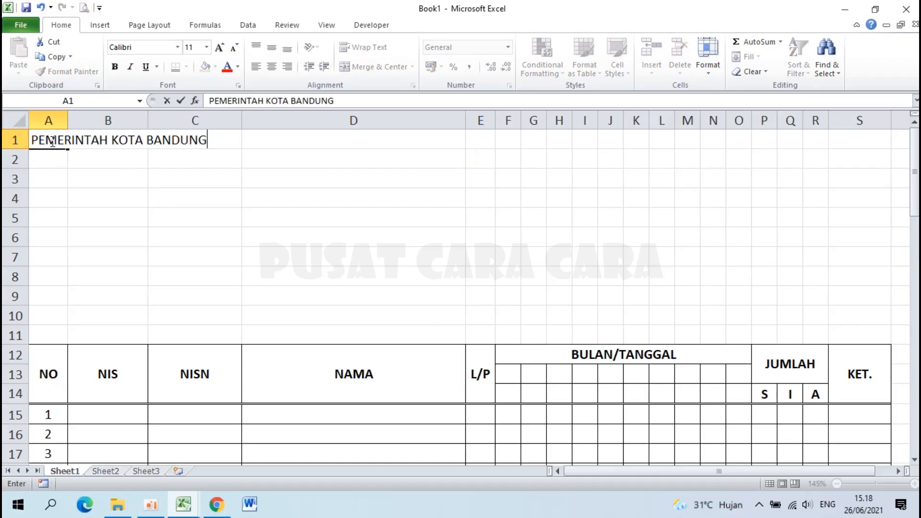
pyautogui.press('Return')
pyautogui.write('DINAS PENDIDIKAN')
pyautogui.press('Return')
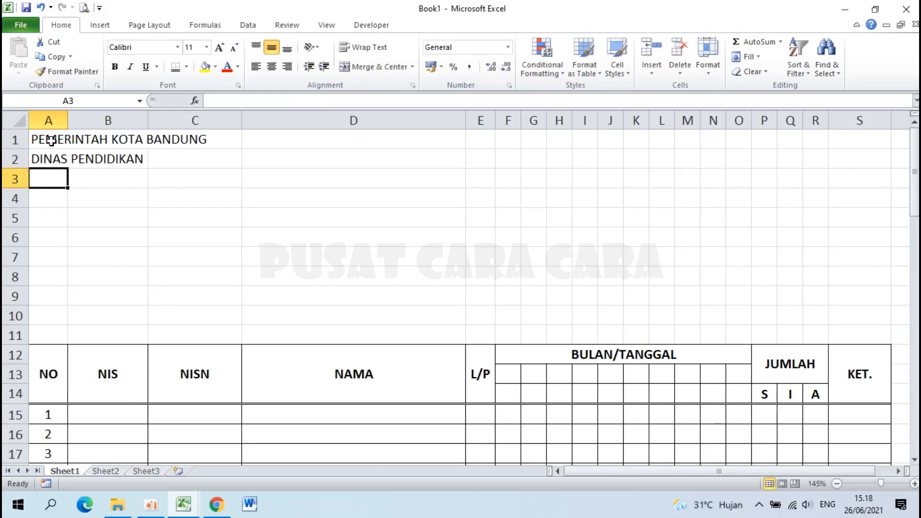
pyautogui.write('SMP NEGE')
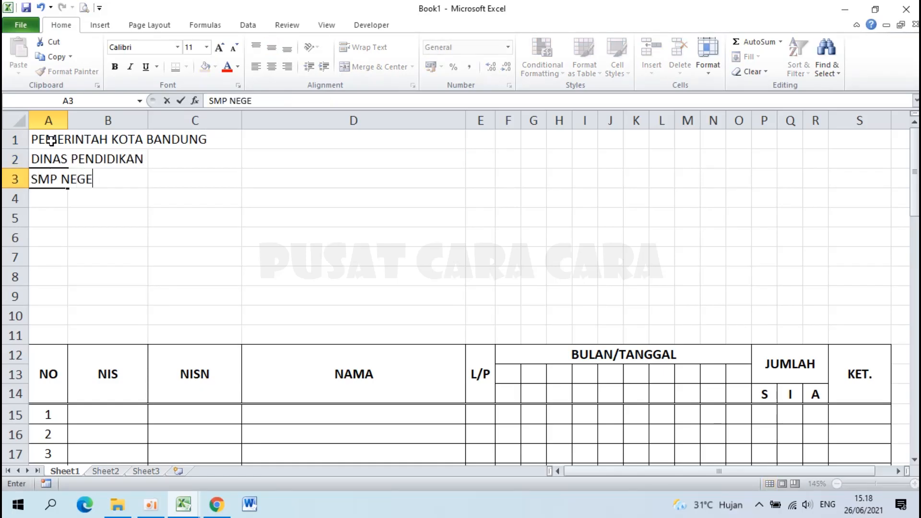
pyautogui.write('RI 101 BANDUNG')
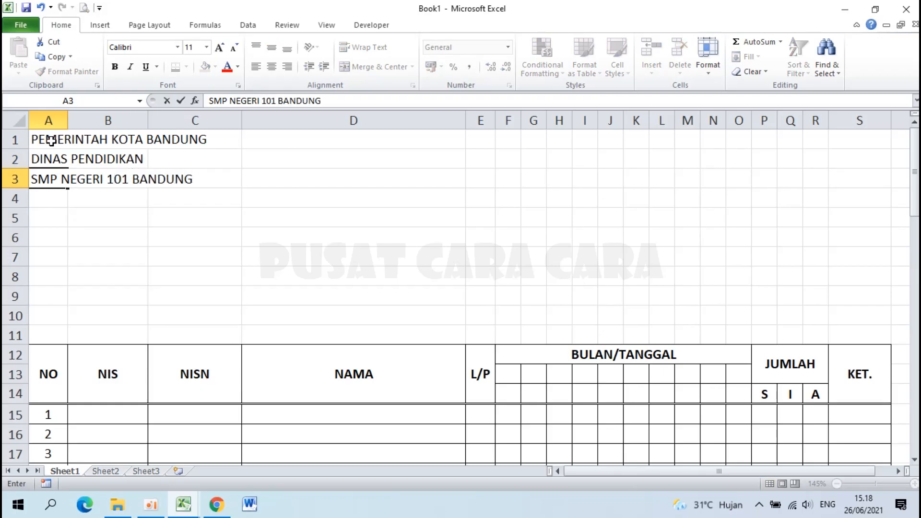
pyautogui.press('Return')
# Add the school's street address and phone line in A4 and KOTA BANDUNG in A5.
pyautogui.write('Jl. Ciherang ')
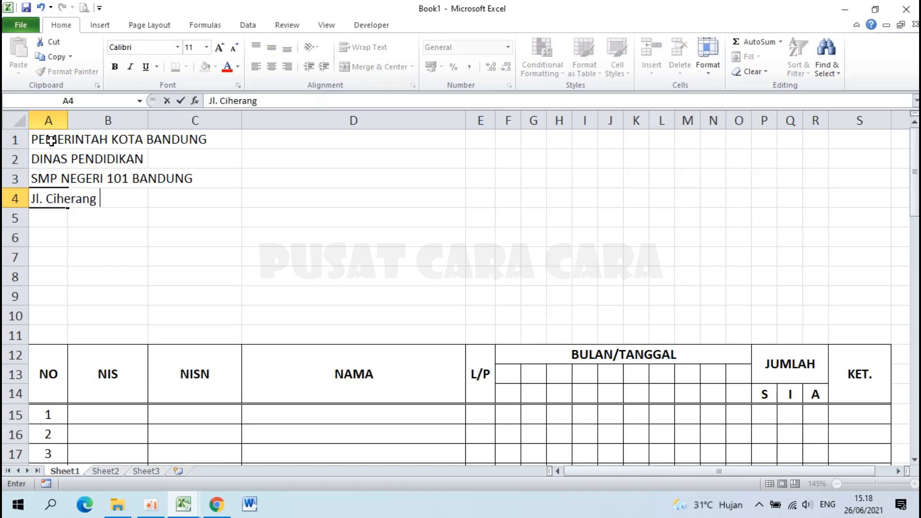
pyautogui.write('No. 101')
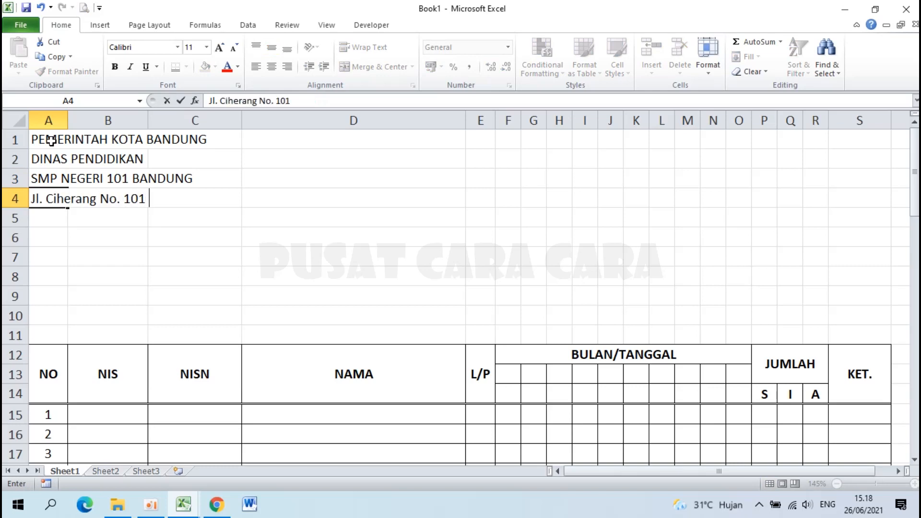
pyautogui.write(' Tlp. (022) 12345678')
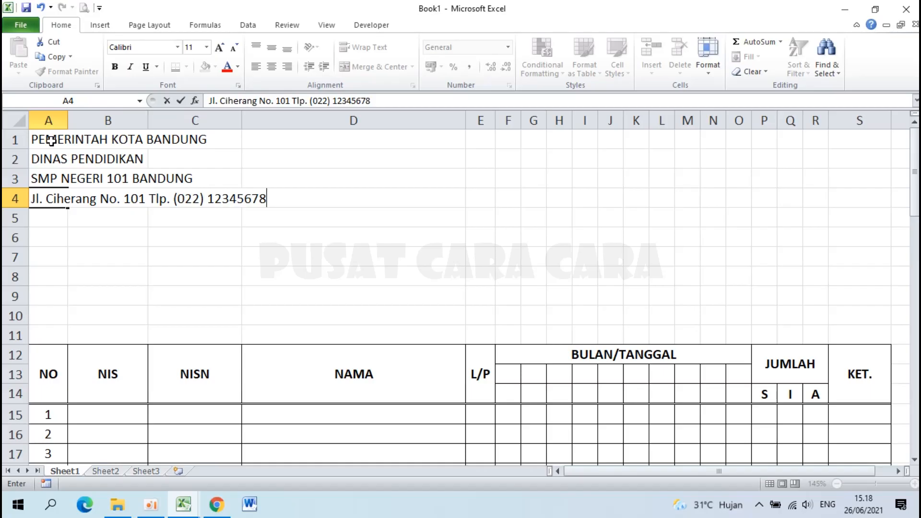
pyautogui.press('Return')
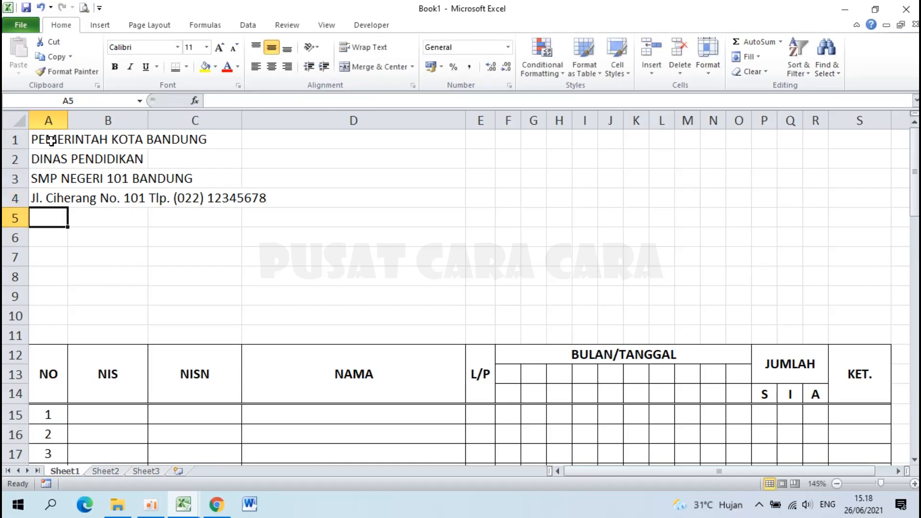
pyautogui.write('K')
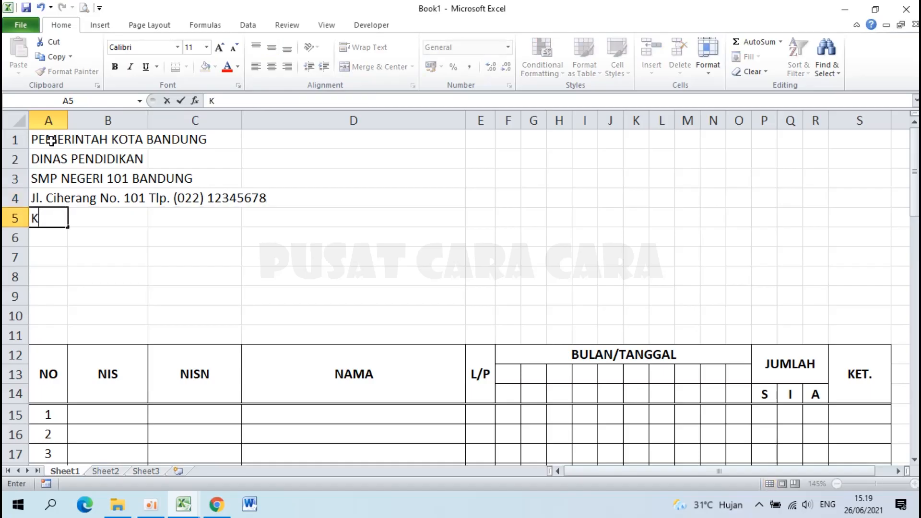
pyautogui.write('OTA BANDUNG')
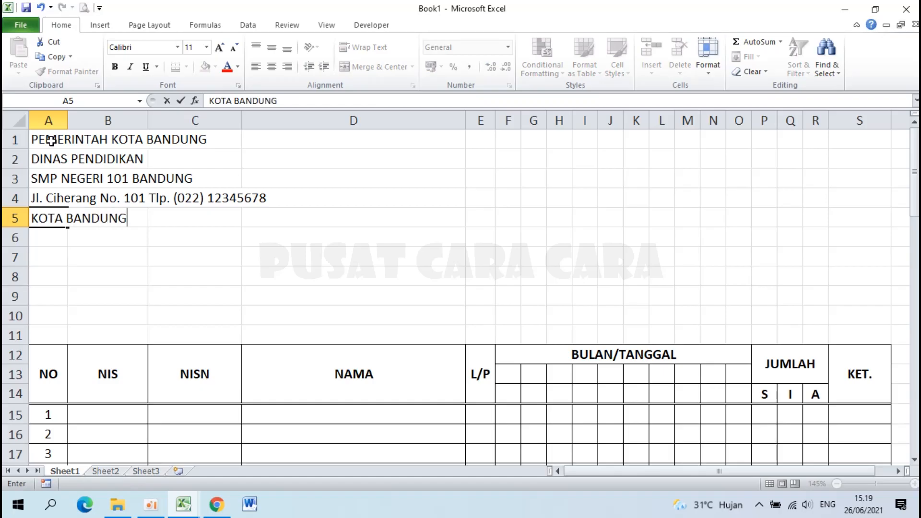
pyautogui.press('Return')
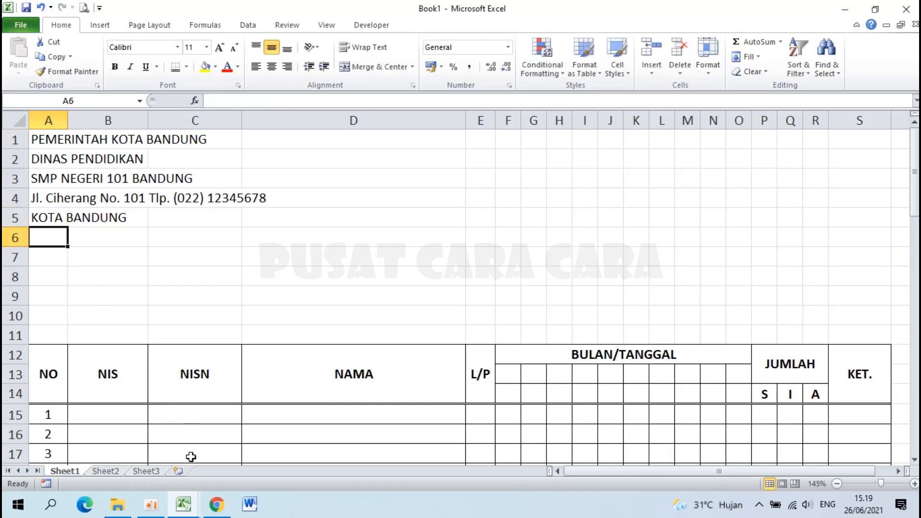
# Check how the example workbook's title row is formatted, then return to Book1.
pyautogui.moveTo(187, 509)
pyautogui.click(114, 441)
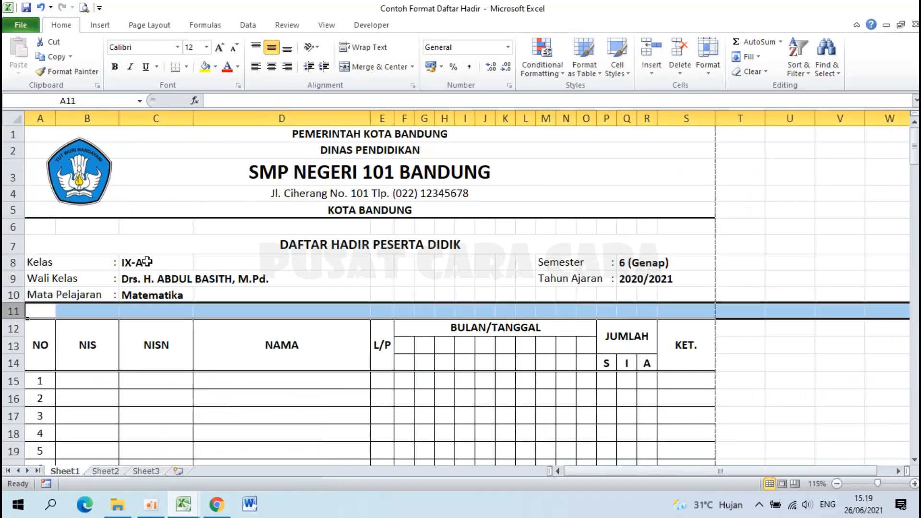
pyautogui.click(220, 139)
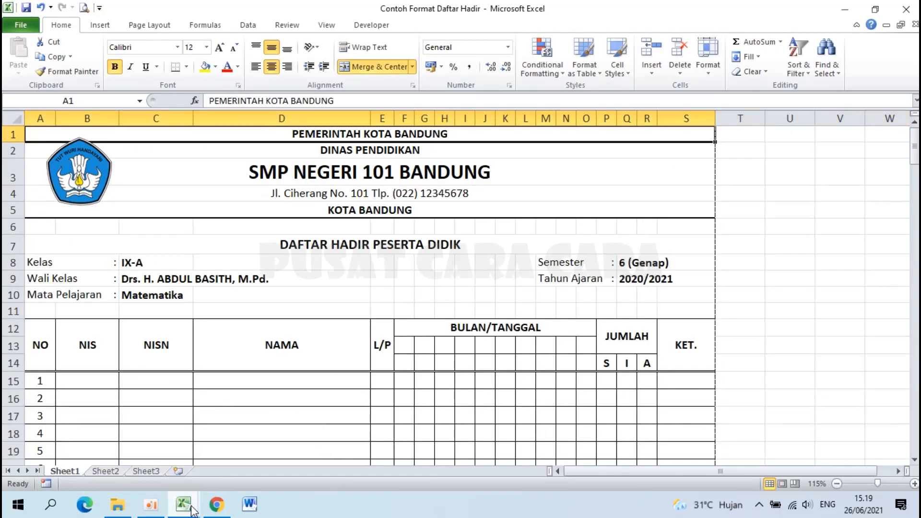
pyautogui.moveTo(192, 510)
pyautogui.click(262, 439)
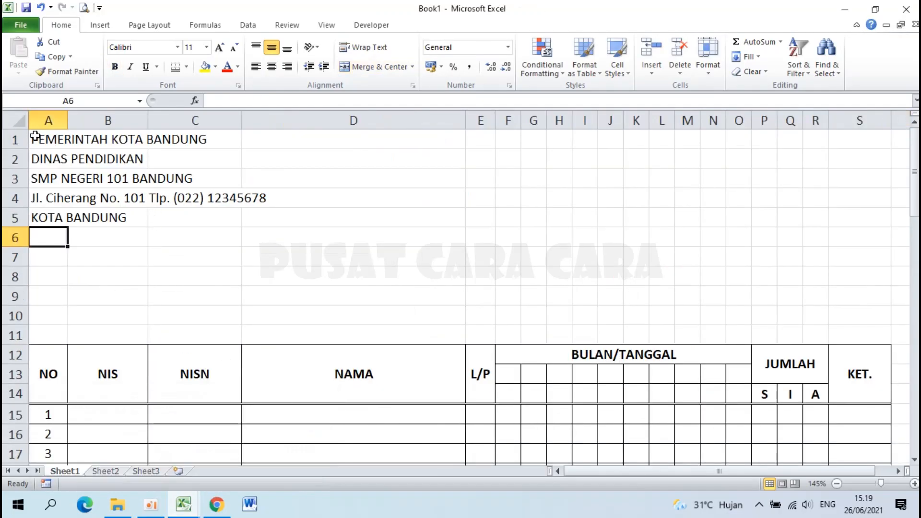
# Merge and centre A1:S1, then Format Painter that layout onto letterhead rows 2 through 5.
pyautogui.moveTo(43, 139); pyautogui.dragTo(853, 142)
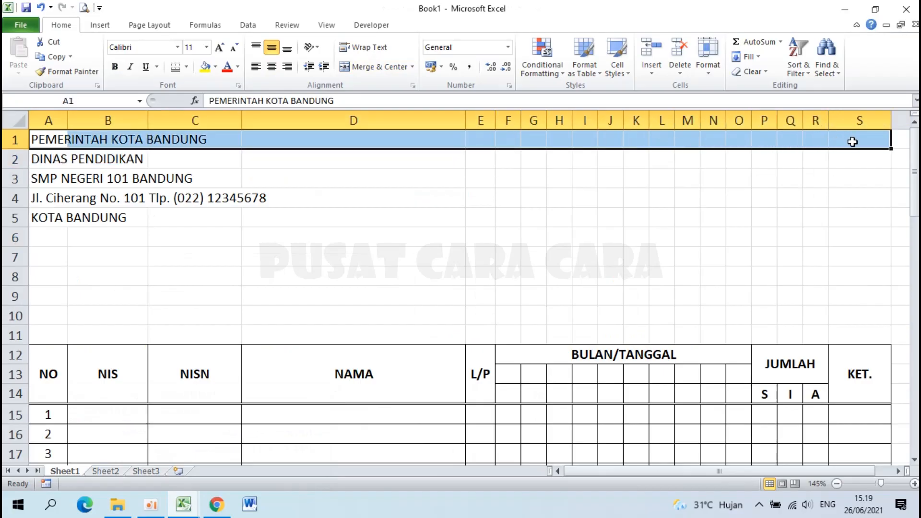
pyautogui.click(364, 71)
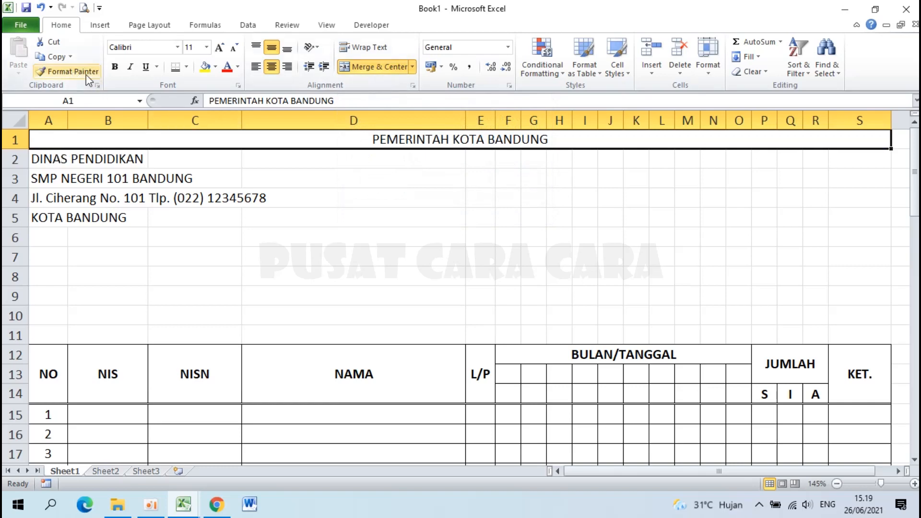
pyautogui.click(72, 73)
pyautogui.click(50, 159)
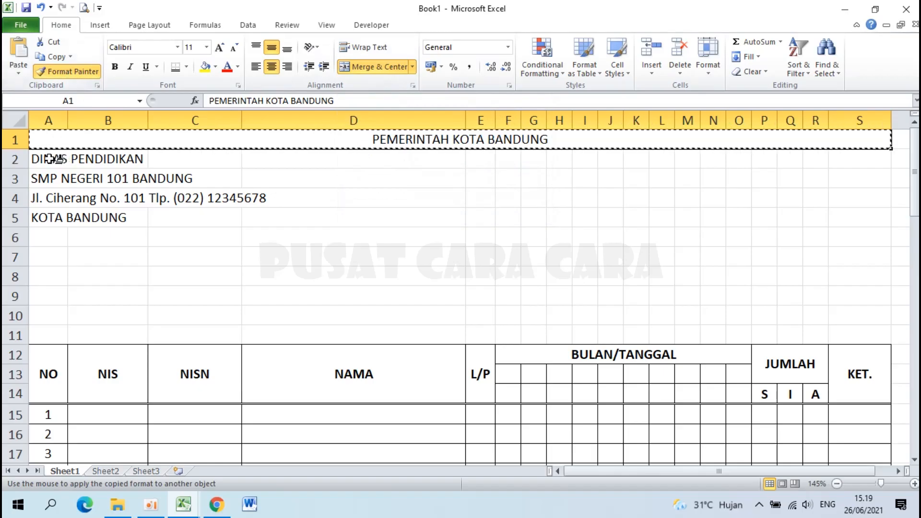
pyautogui.click(62, 72)
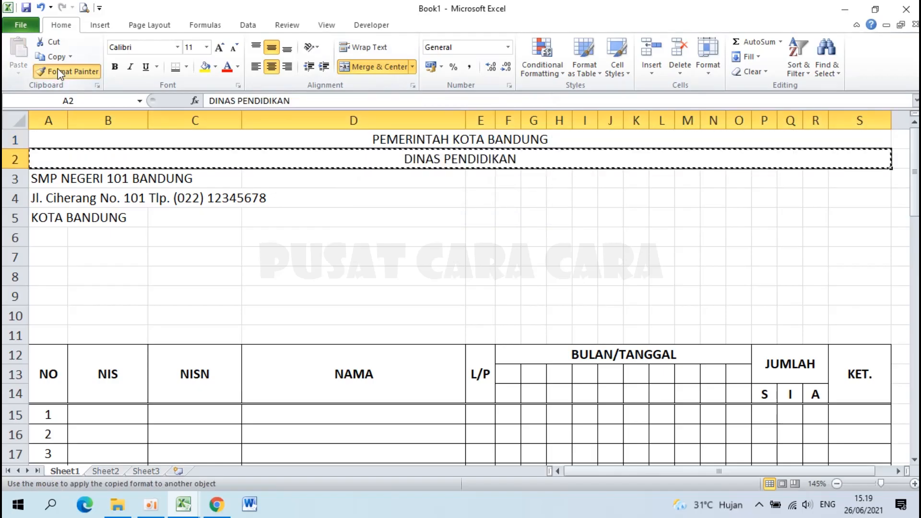
pyautogui.click(48, 178)
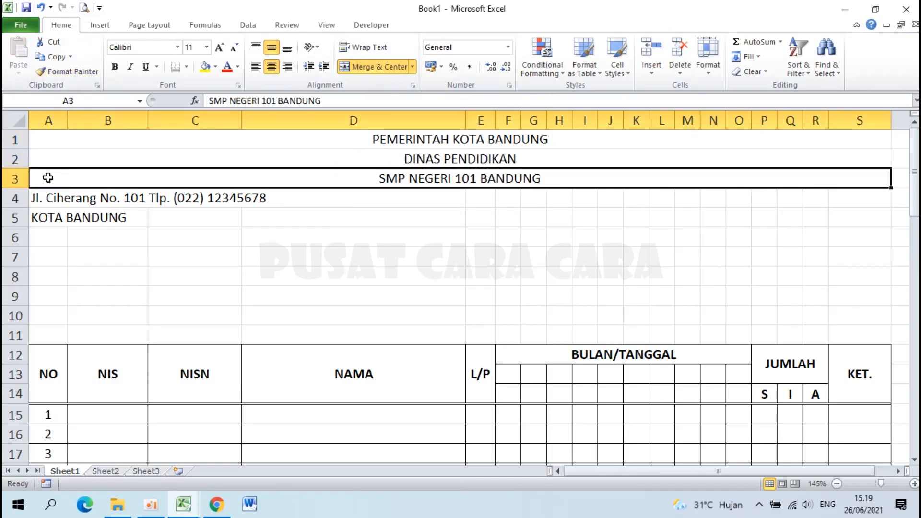
pyautogui.click(71, 73)
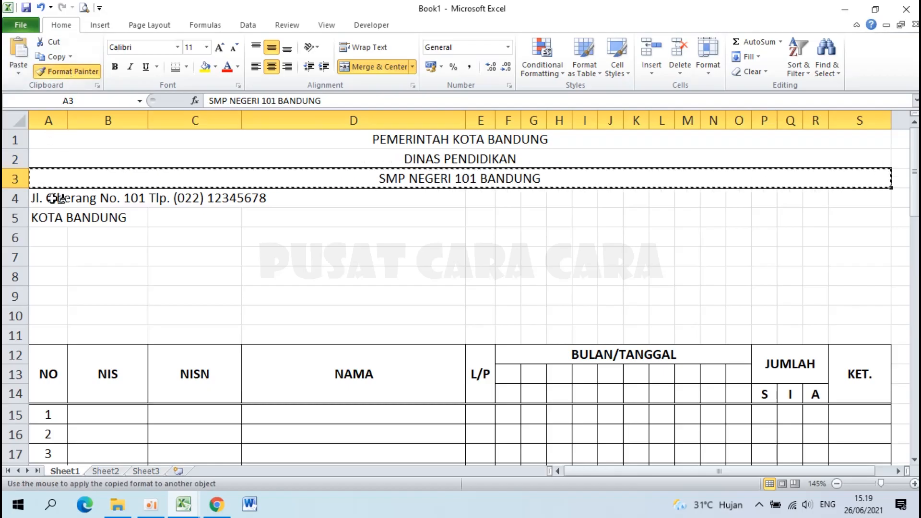
pyautogui.click(52, 198)
pyautogui.click(62, 72)
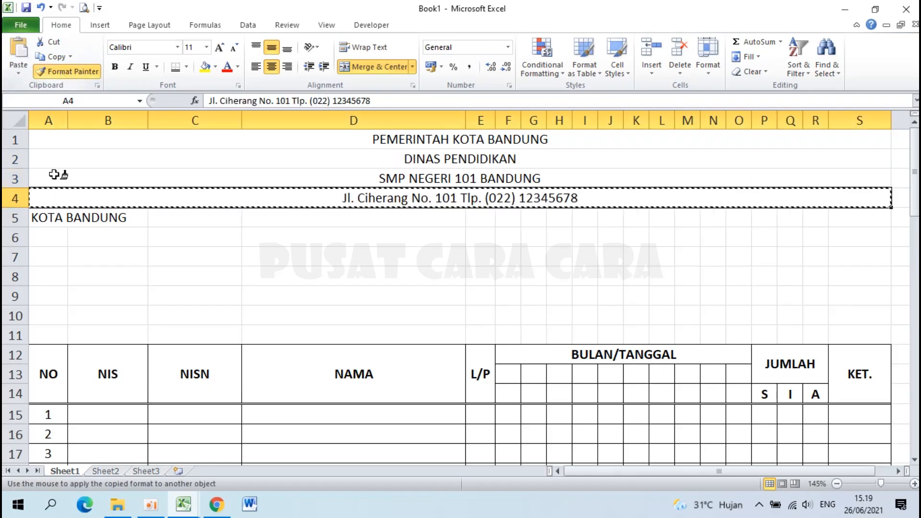
pyautogui.click(48, 219)
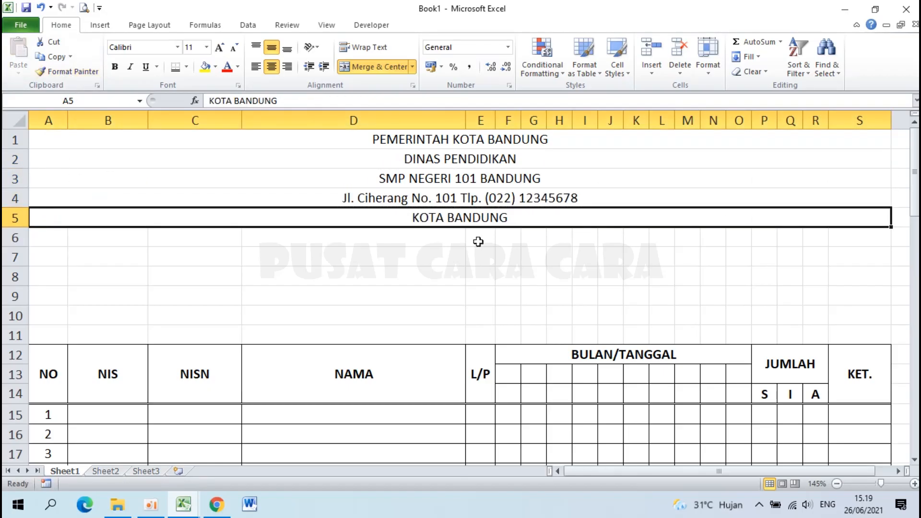
pyautogui.click(418, 138)
pyautogui.moveTo(418, 139); pyautogui.dragTo(421, 156)
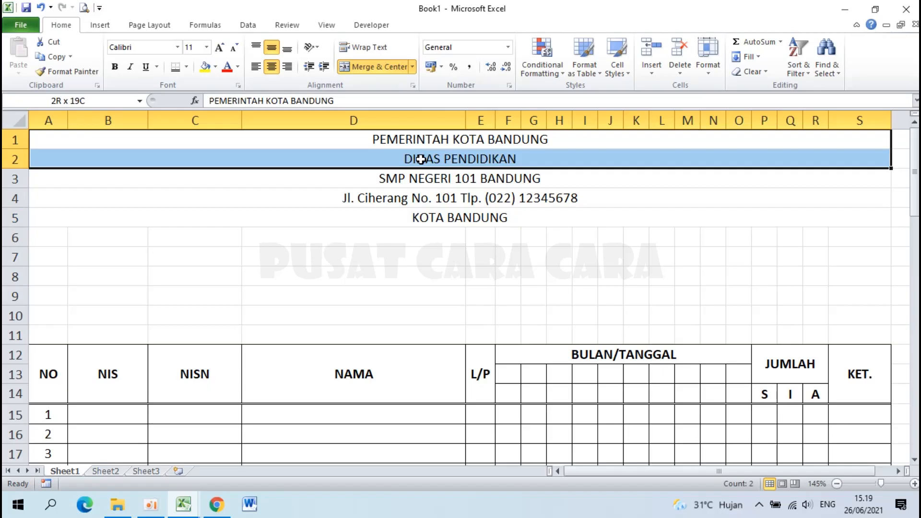
# Set the top two letterhead lines to 12 pt bold.
pyautogui.moveTo(420, 159); pyautogui.dragTo(421, 159)
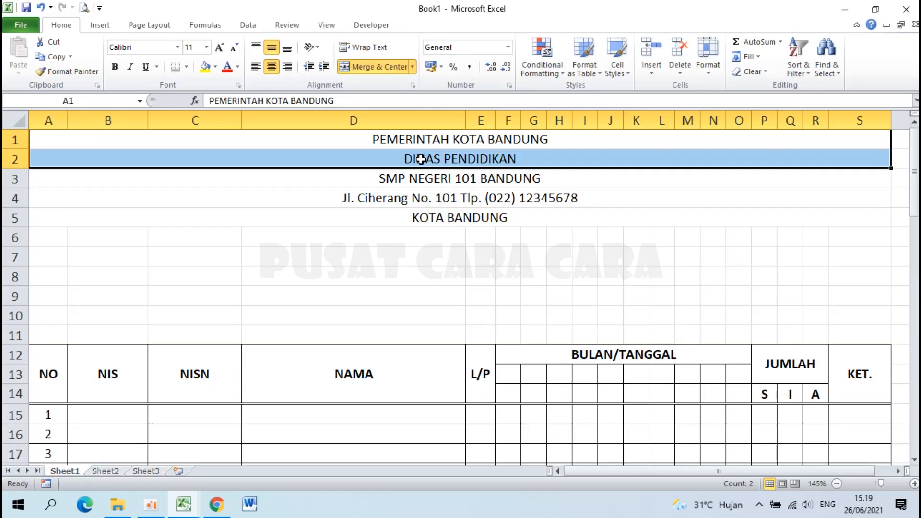
pyautogui.click(207, 47)
pyautogui.click(190, 107)
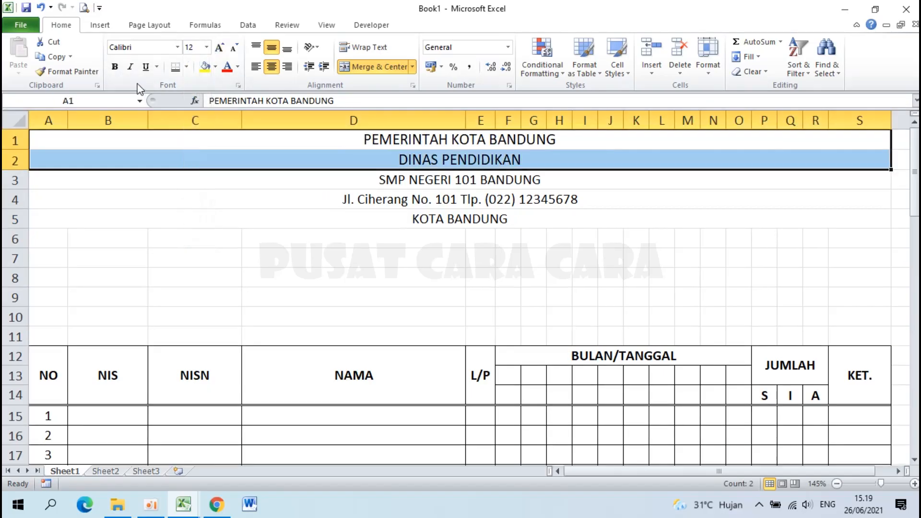
pyautogui.click(115, 66)
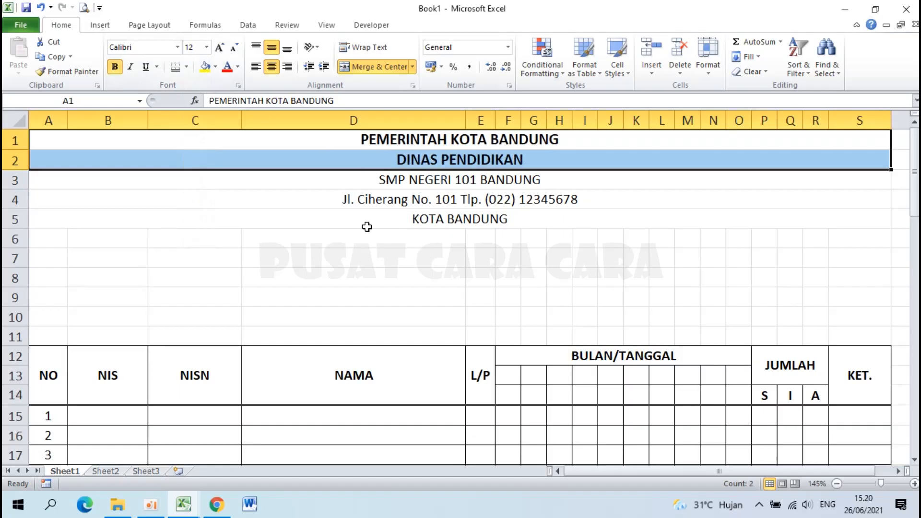
# Set the school name line to 20 pt bold.
pyautogui.click(407, 179)
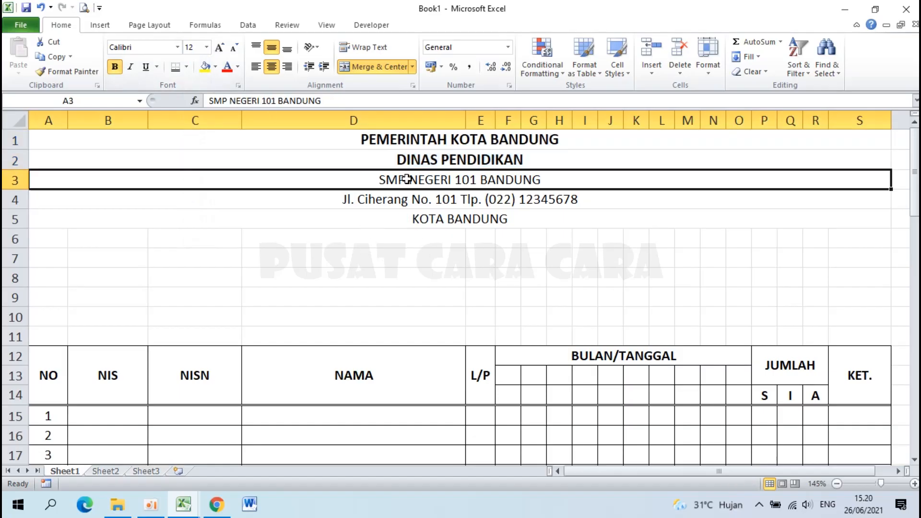
pyautogui.click(207, 47)
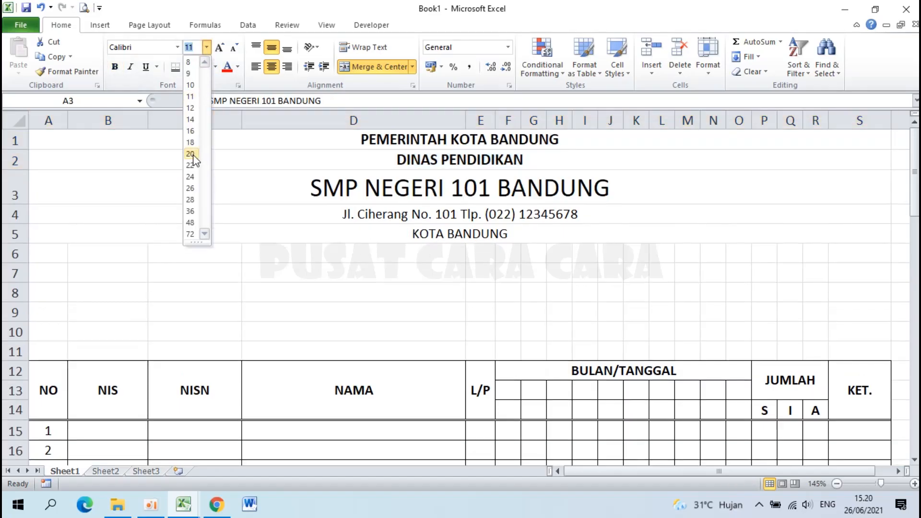
pyautogui.click(191, 154)
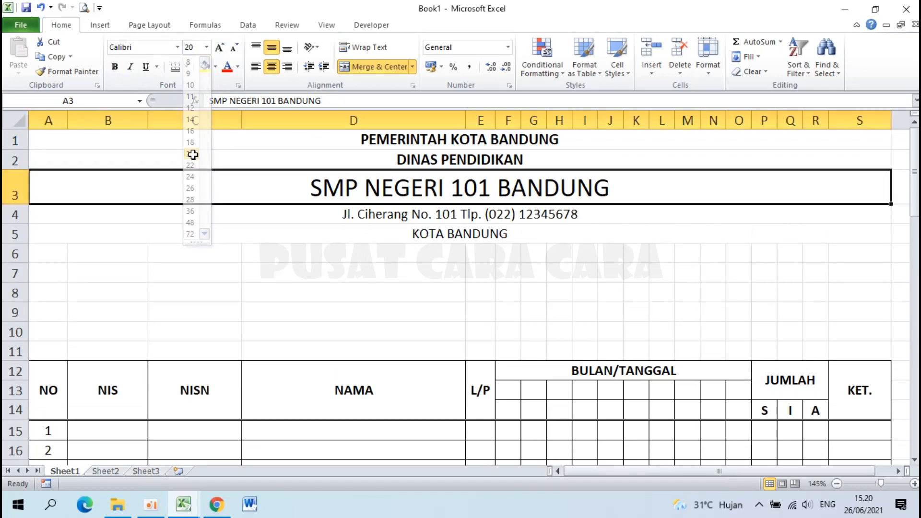
pyautogui.click(115, 67)
# Set the address line to 12 pt and KOTA BANDUNG to 12 pt bold.
pyautogui.click(382, 214)
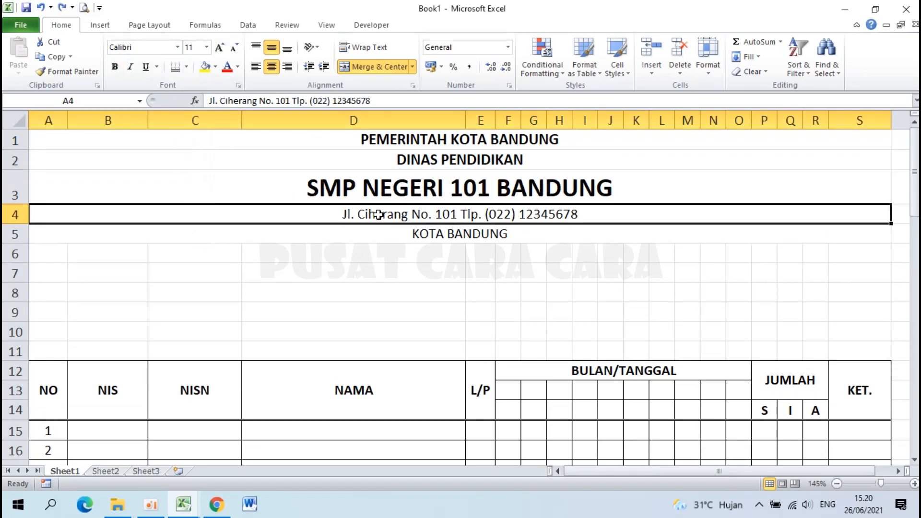
pyautogui.click(206, 47)
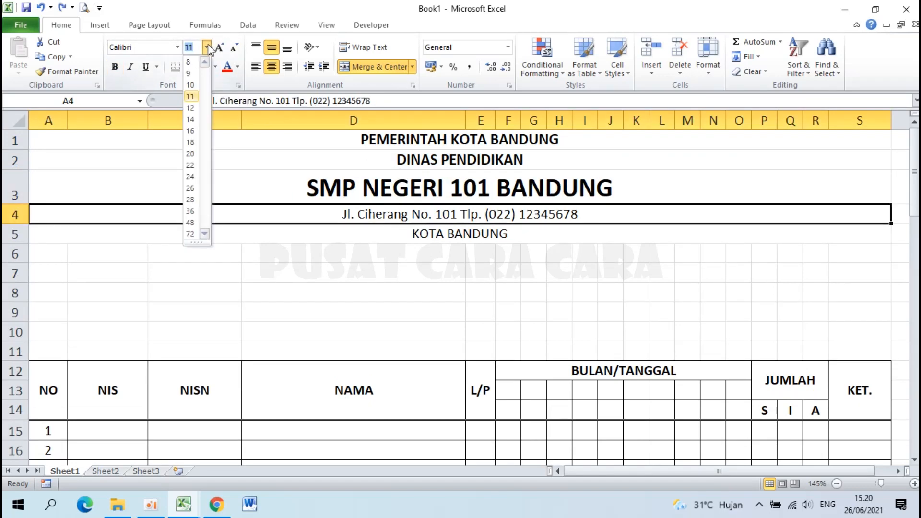
pyautogui.click(192, 109)
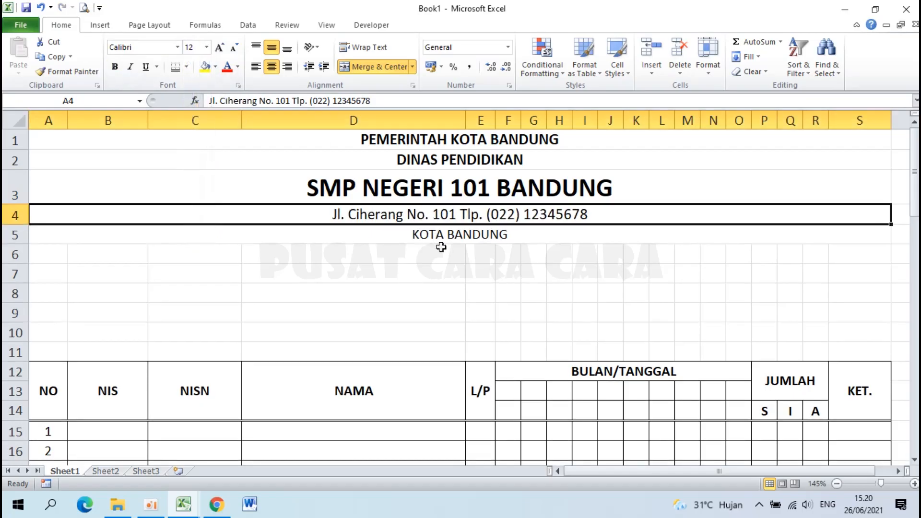
pyautogui.click(436, 236)
pyautogui.click(207, 47)
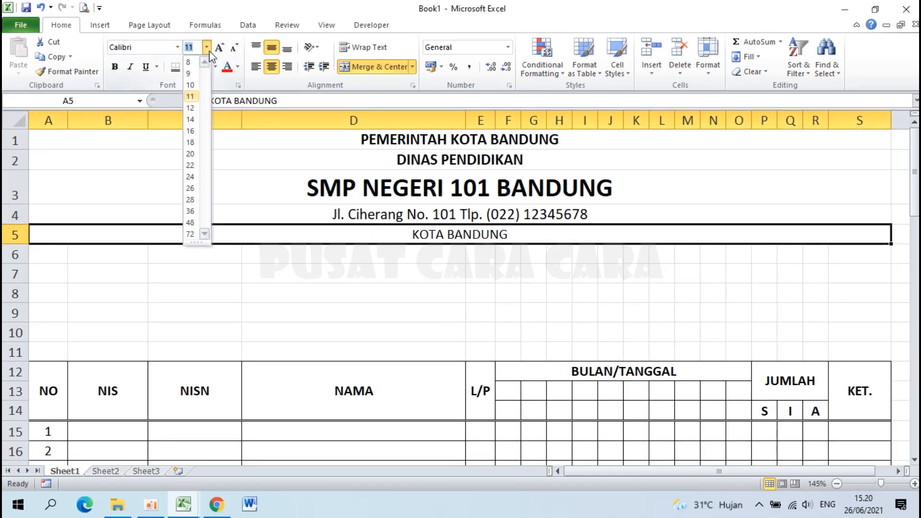
pyautogui.click(191, 108)
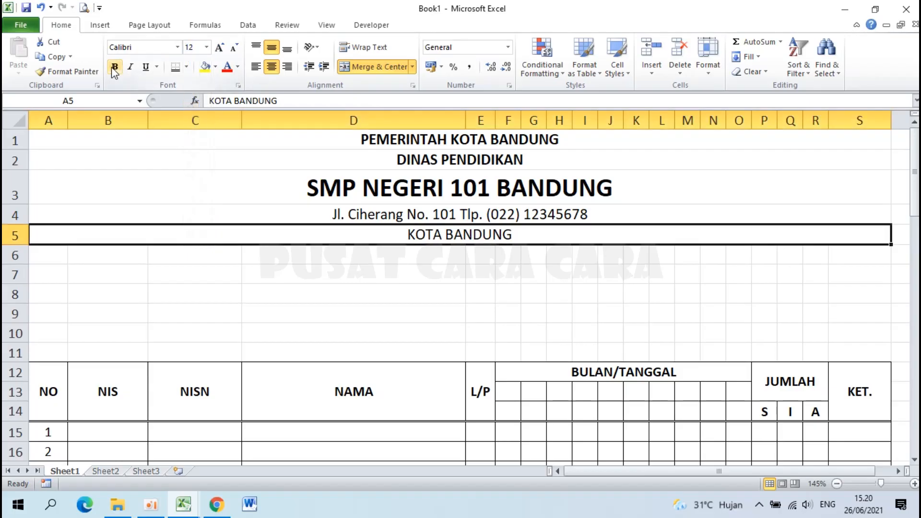
pyautogui.click(114, 68)
# Add a Thick Bottom Border under the KOTA BANDUNG row.
pyautogui.click(333, 337)
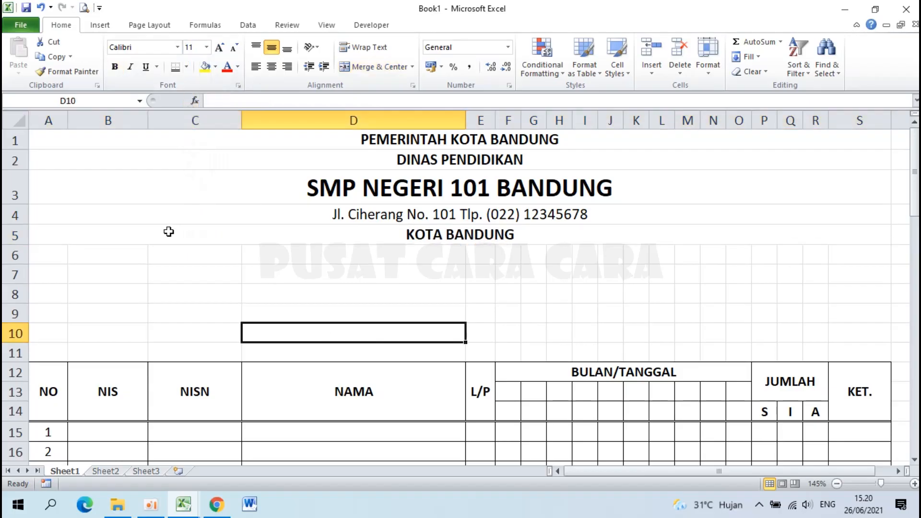
pyautogui.click(94, 235)
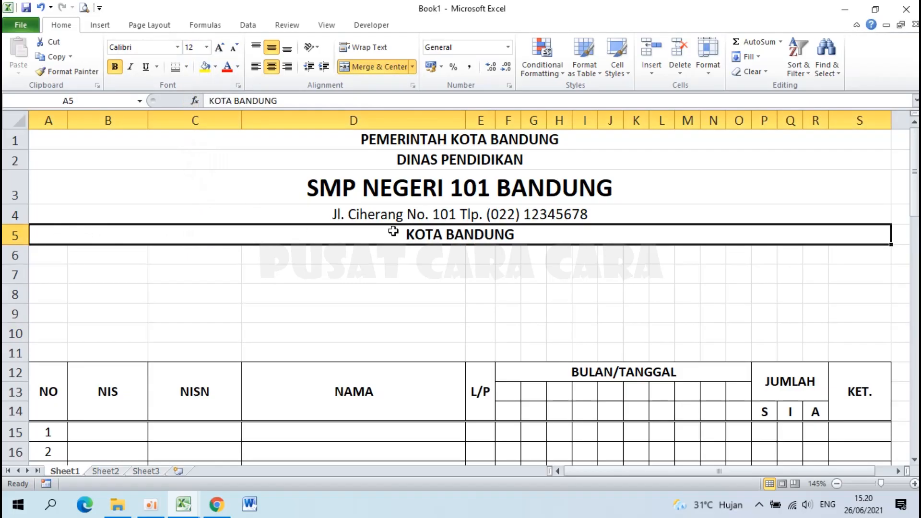
pyautogui.click(441, 320)
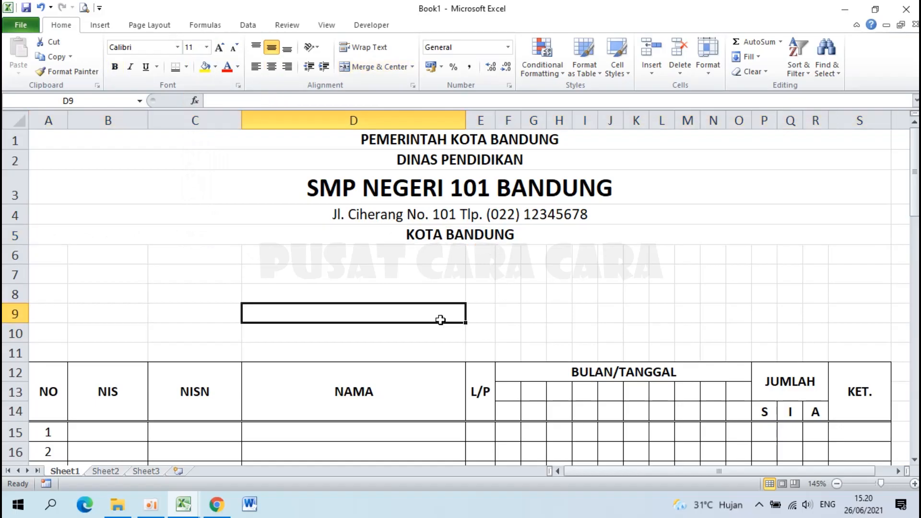
pyautogui.click(446, 234)
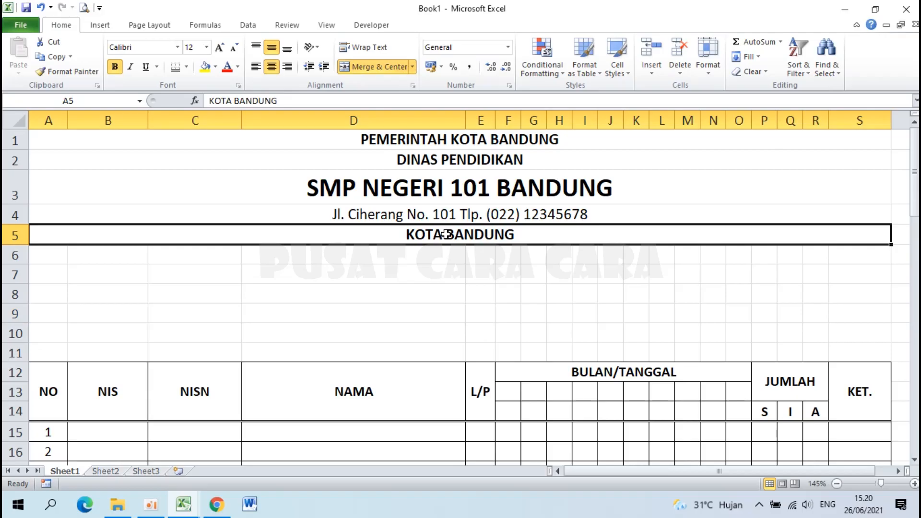
pyautogui.click(186, 68)
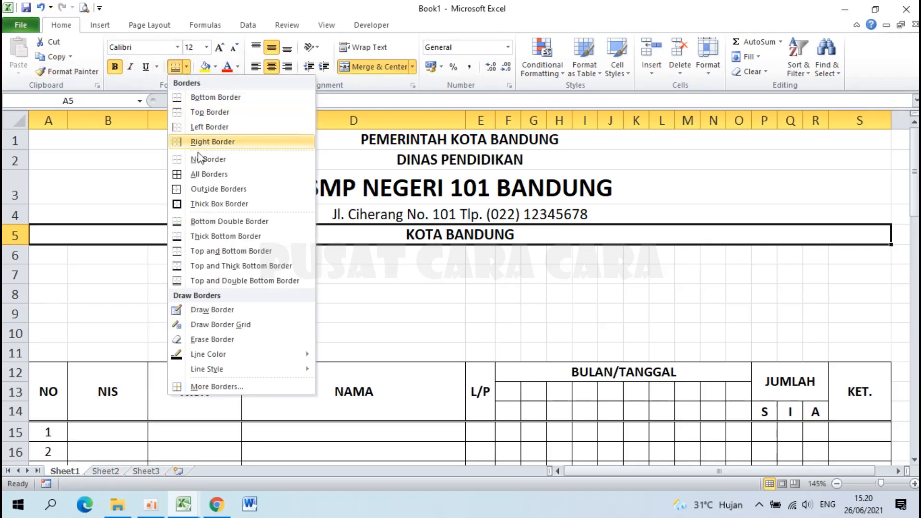
pyautogui.click(245, 238)
pyautogui.click(361, 292)
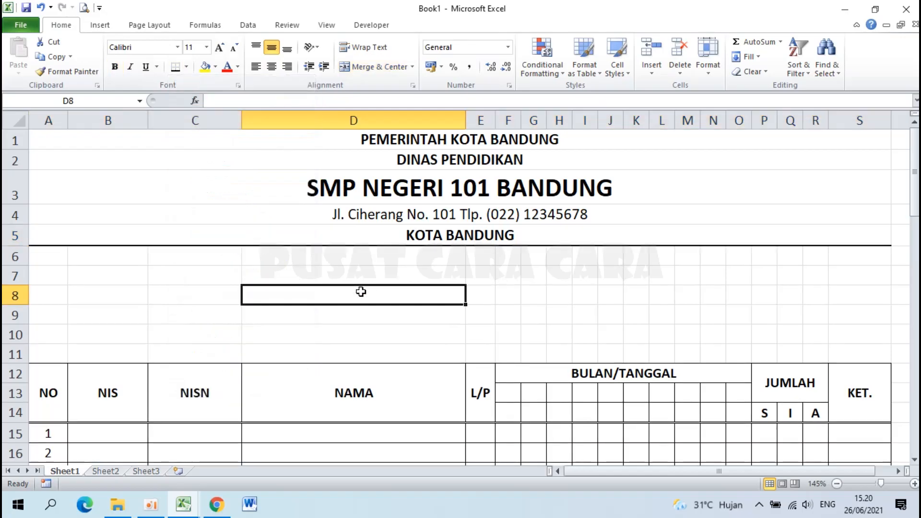
pyautogui.click(315, 282)
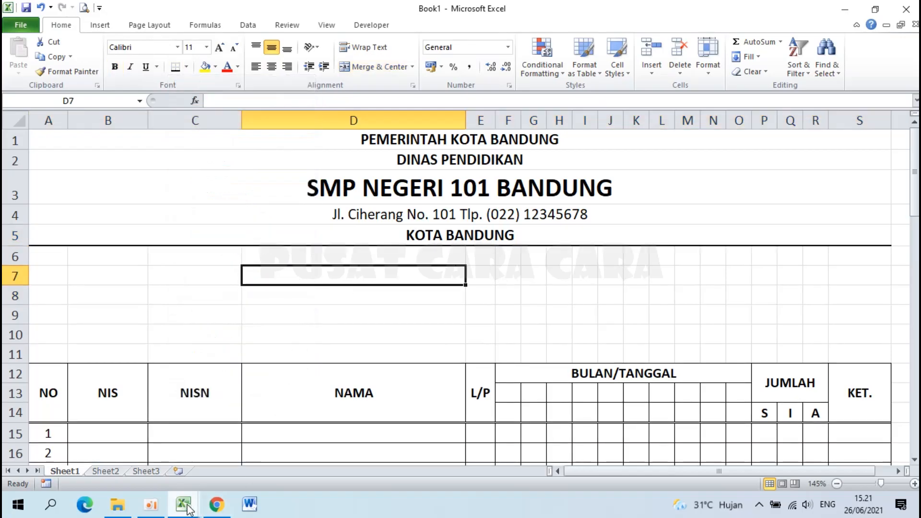
pyautogui.moveTo(192, 507)
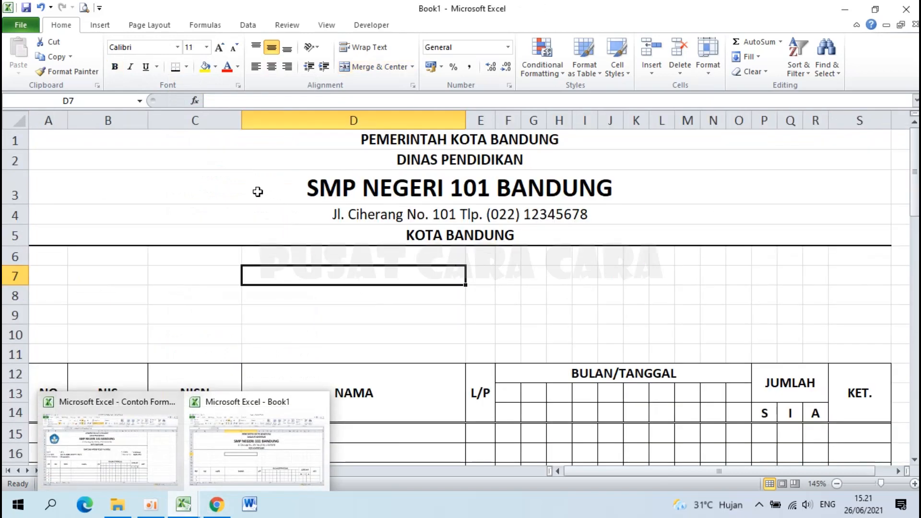
pyautogui.click(291, 198)
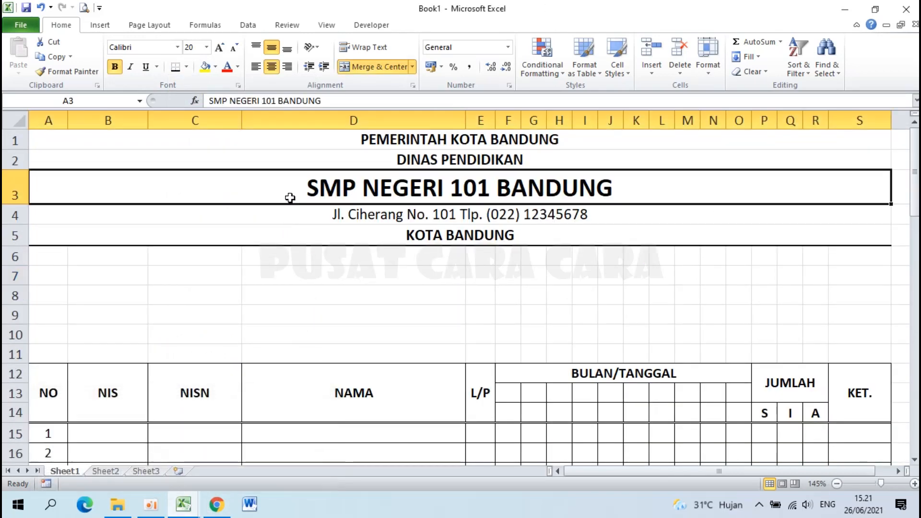
pyautogui.click(42, 138)
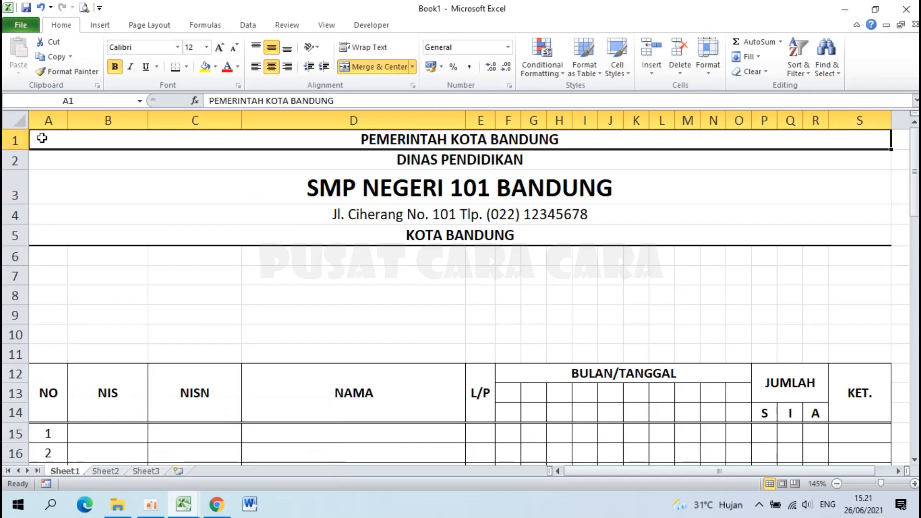
# Insert the Tut Wuri Handayani logo image from the Daftar Nilai Rapor folder.
pyautogui.click(104, 26)
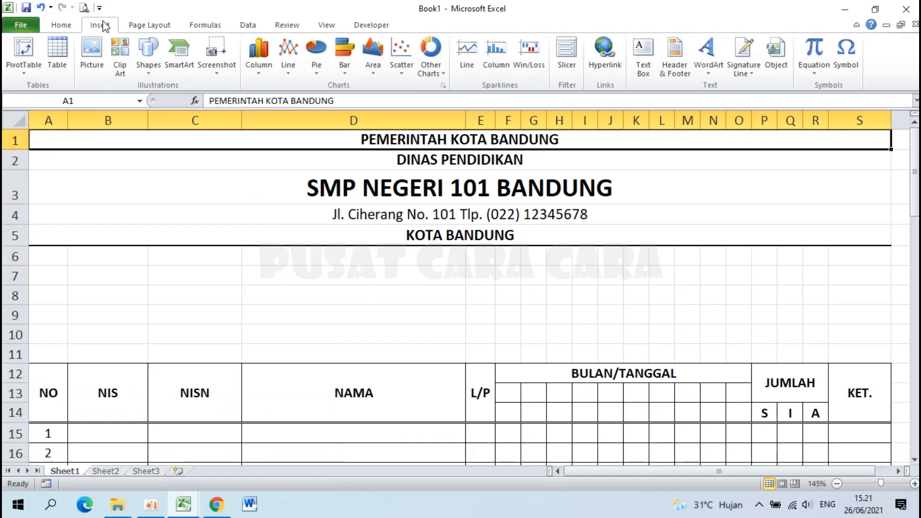
pyautogui.click(93, 50)
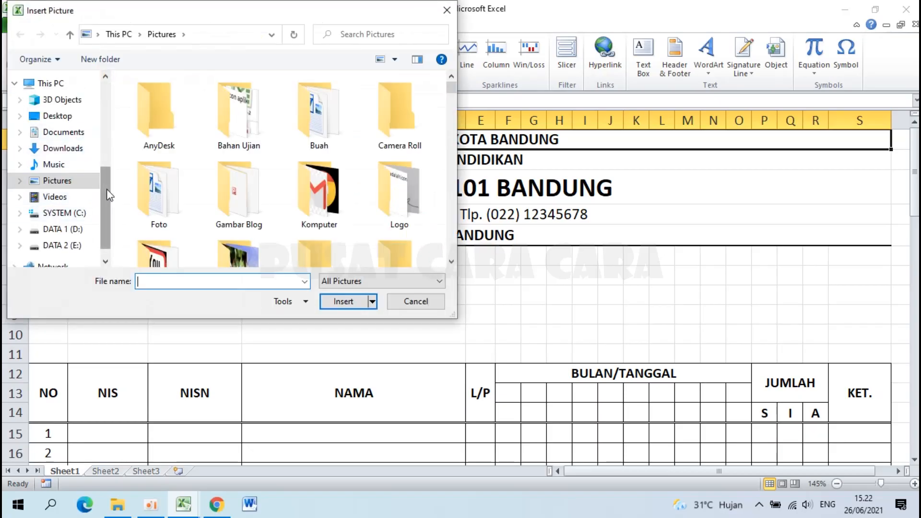
pyautogui.scroll(5, 107, 190)
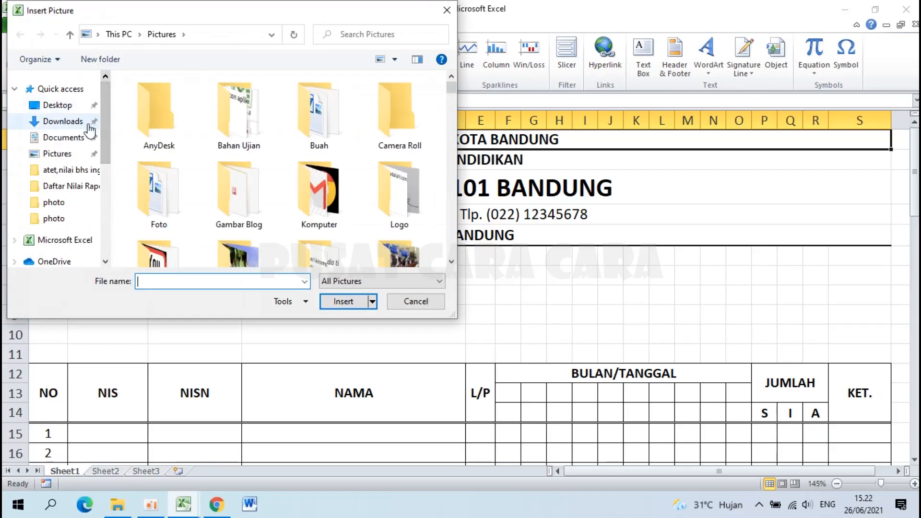
pyautogui.moveTo(178, 13); pyautogui.dragTo(484, 61)
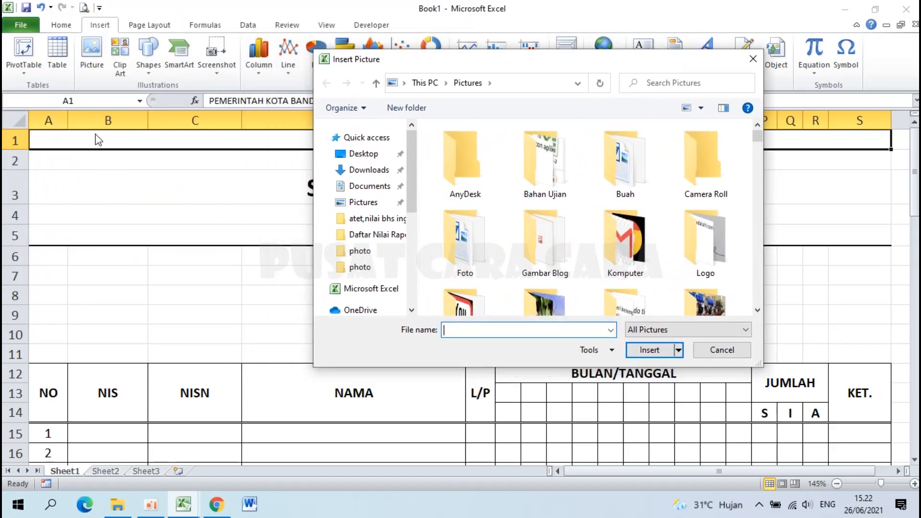
pyautogui.moveTo(488, 61); pyautogui.dragTo(250, 46)
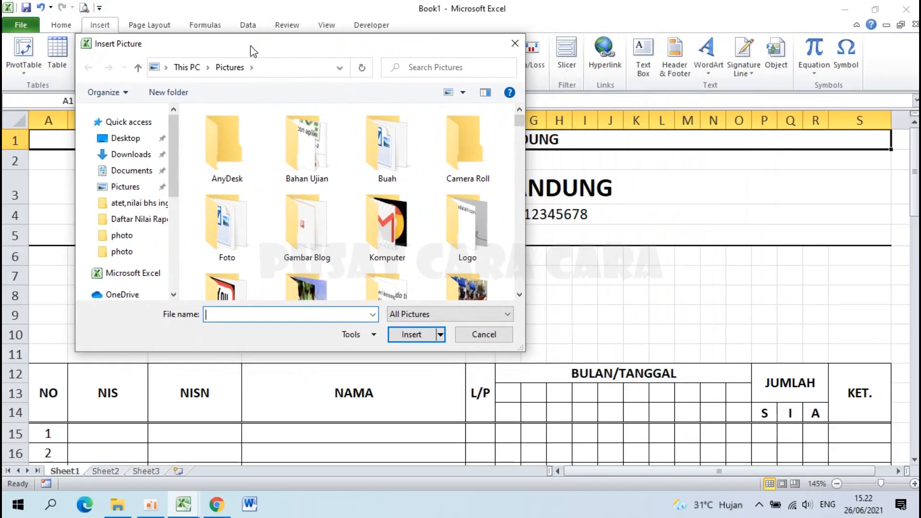
pyautogui.click(129, 219)
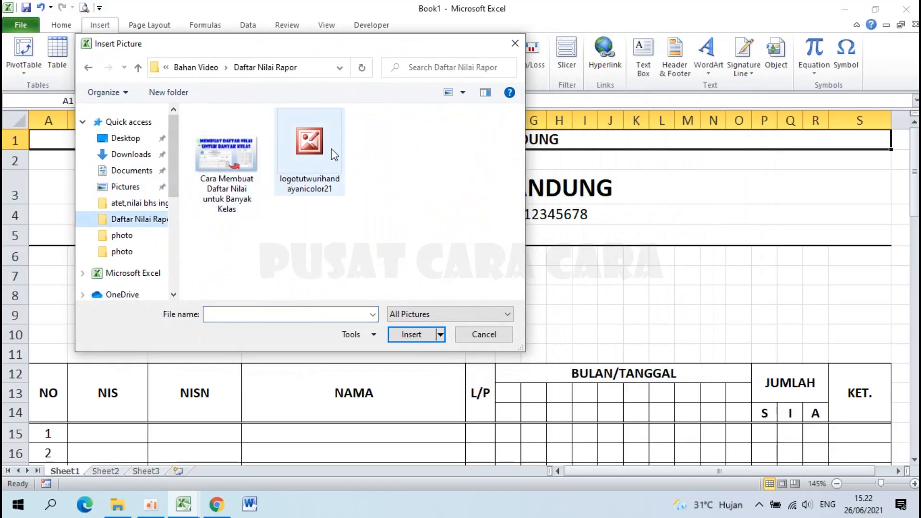
pyautogui.click(334, 154)
pyautogui.click(416, 334)
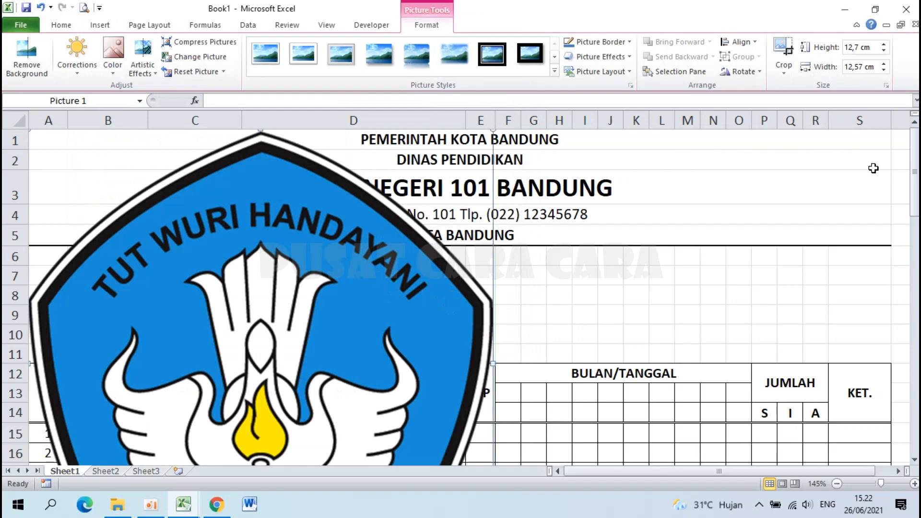
# Shrink the logo to about 2.4 cm square and place it at the letterhead's top-left.
pyautogui.moveTo(917, 189); pyautogui.dragTo(918, 254)
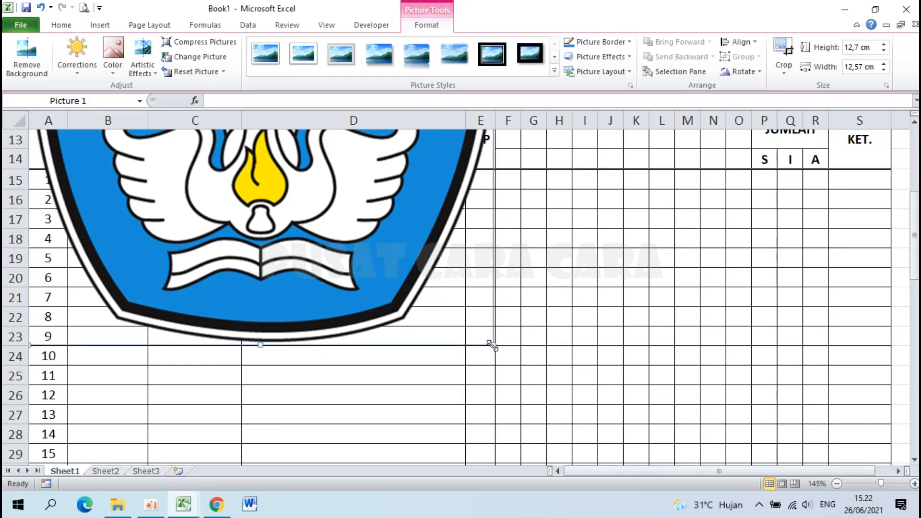
pyautogui.moveTo(492, 344); pyautogui.dragTo(332, 183)
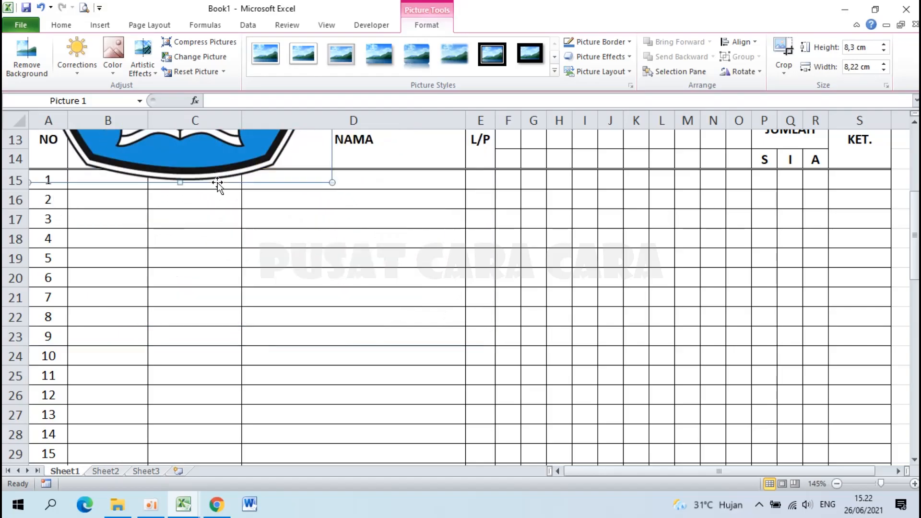
pyautogui.moveTo(916, 276); pyautogui.dragTo(917, 212)
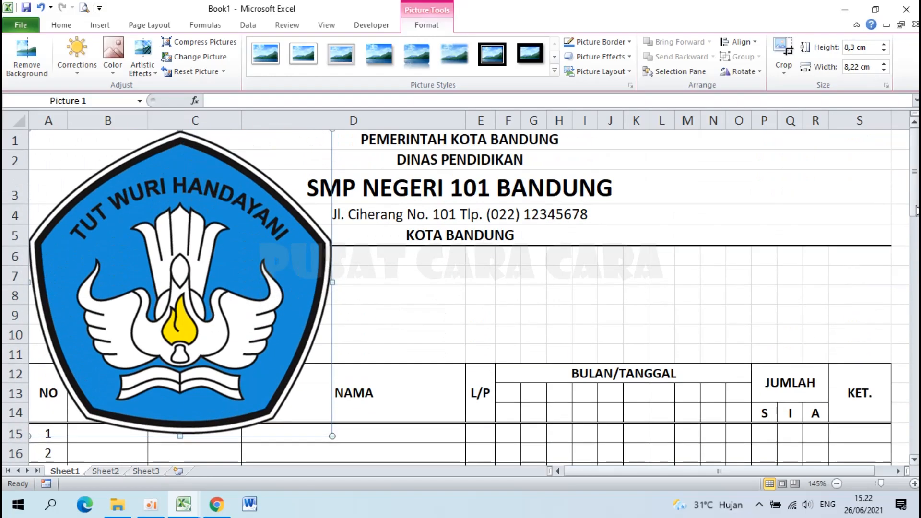
pyautogui.moveTo(332, 436); pyautogui.dragTo(116, 217)
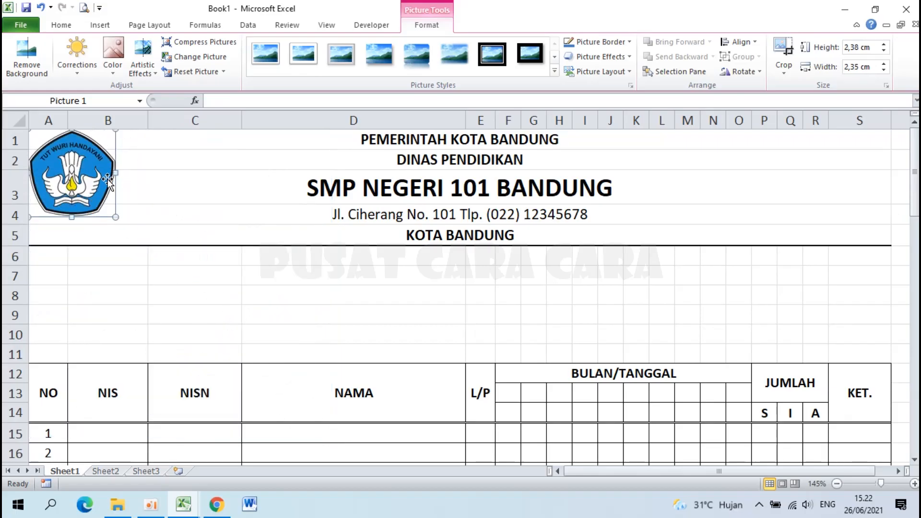
pyautogui.moveTo(74, 173); pyautogui.dragTo(99, 183)
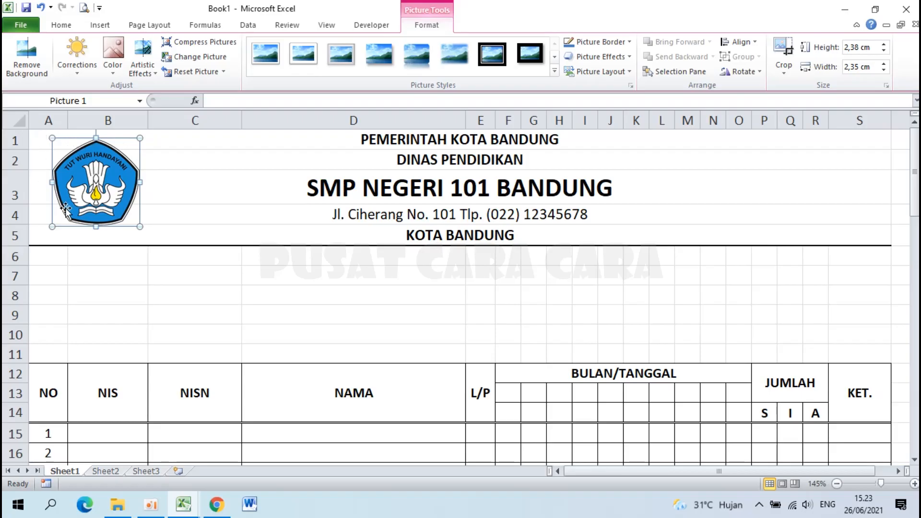
pyautogui.click(276, 197)
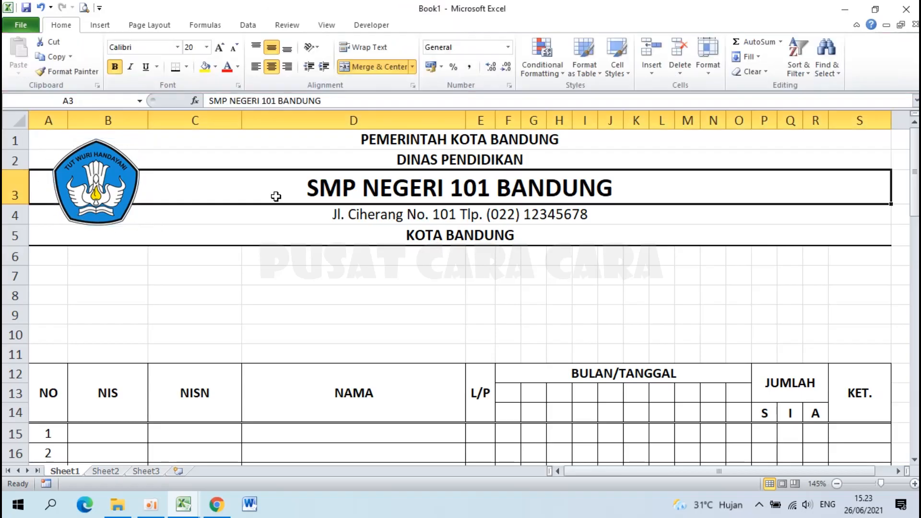
# Look at the example workbook's DAFTAR HADIR PESERTA DIDIK title, then return to Book1.
pyautogui.scroll(-3, 276, 196)
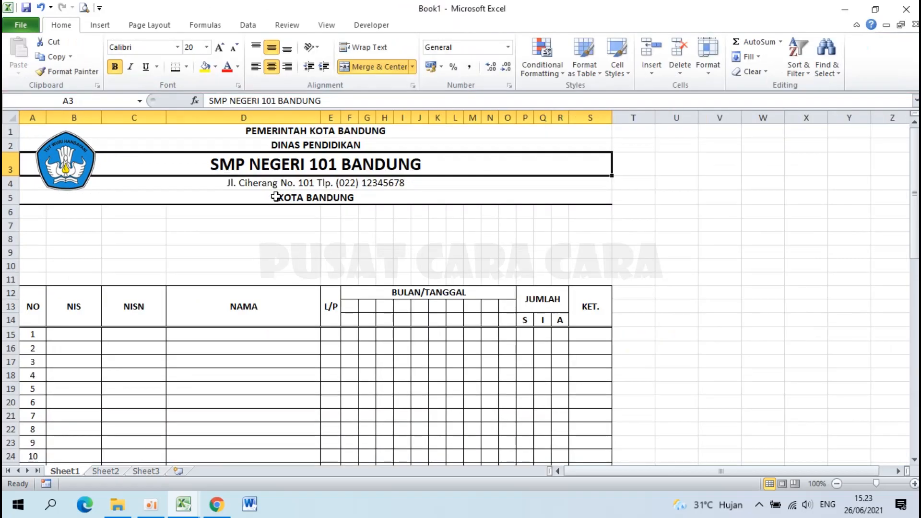
pyautogui.moveTo(182, 504)
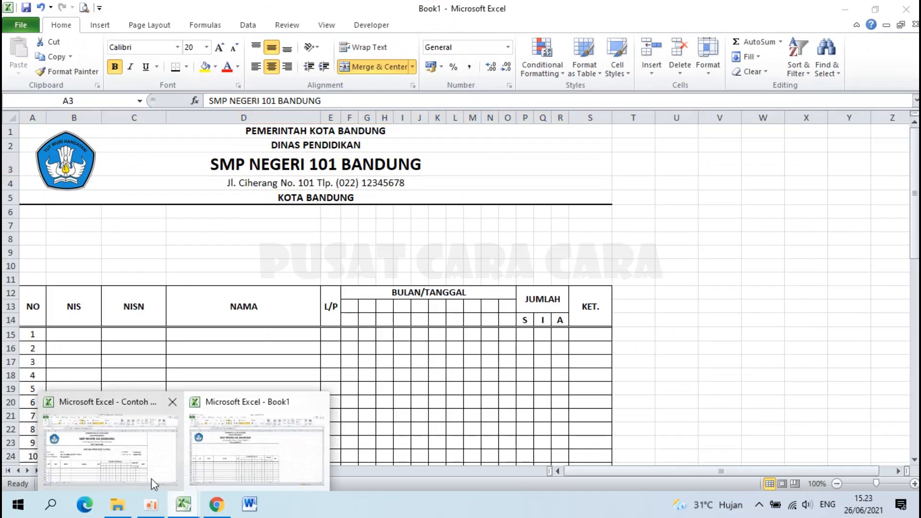
pyautogui.click(122, 445)
pyautogui.click(292, 244)
pyautogui.moveTo(183, 504)
pyautogui.moveTo(210, 475)
pyautogui.click(247, 444)
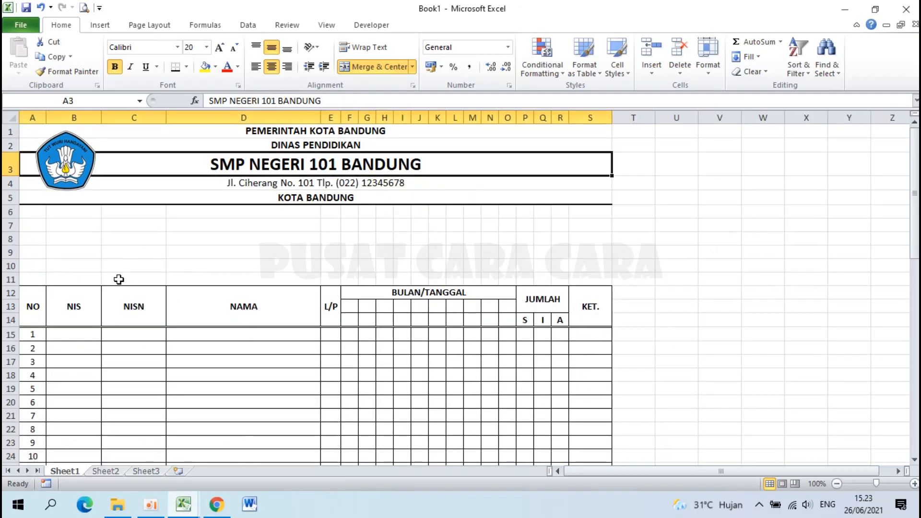
# Type the title DAFTAR HADIR PESERTA DIDIK in cell A7.
pyautogui.click(31, 225)
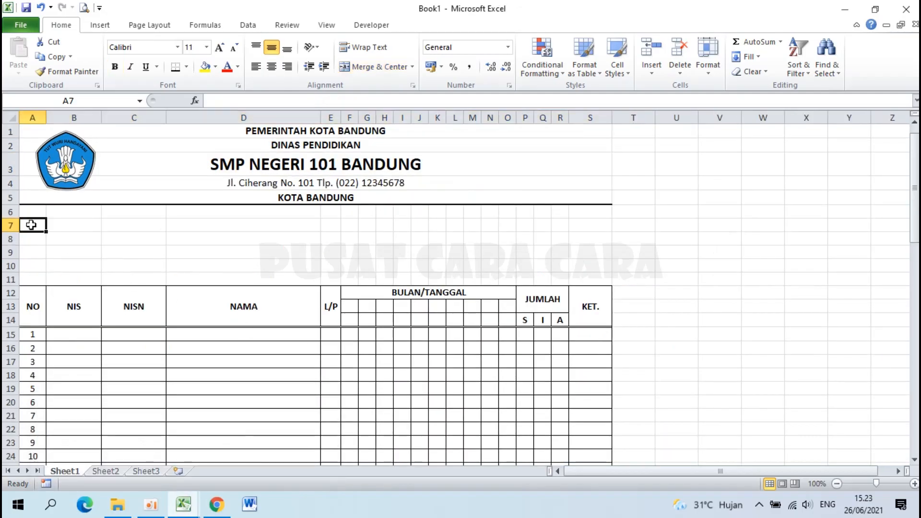
pyautogui.scroll(3, 29, 224)
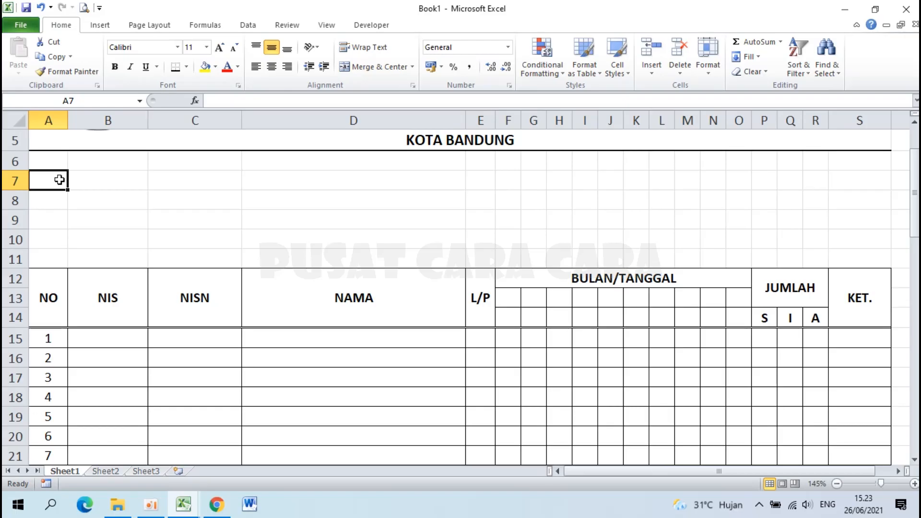
pyautogui.write('DAFTAR')
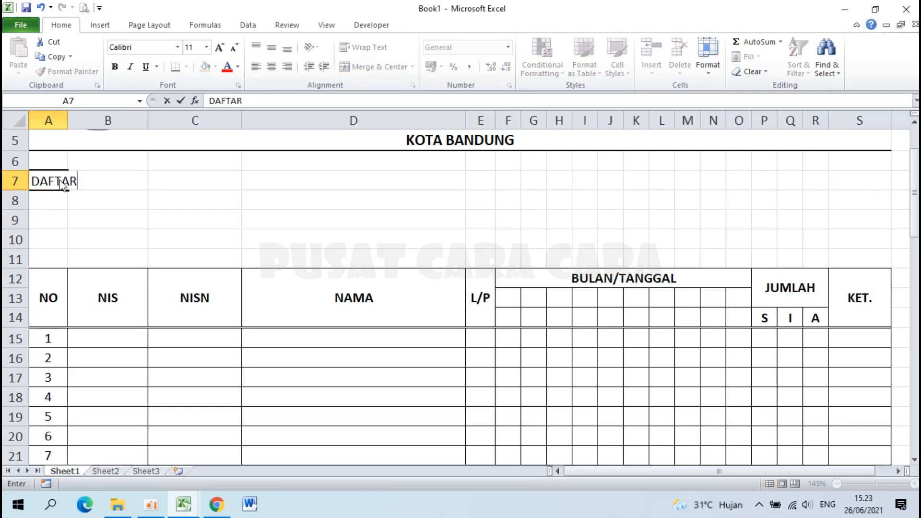
pyautogui.write(' HADIR PESERTA DIDIK')
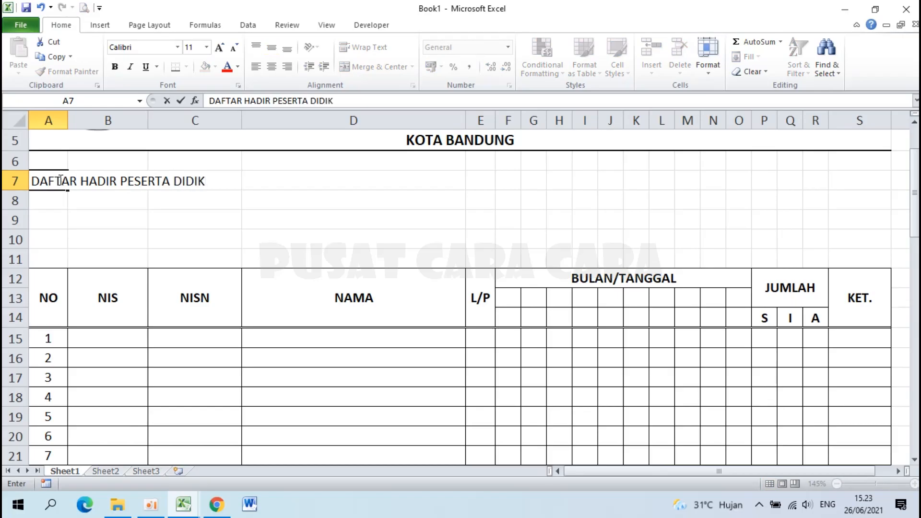
pyautogui.press('Return')
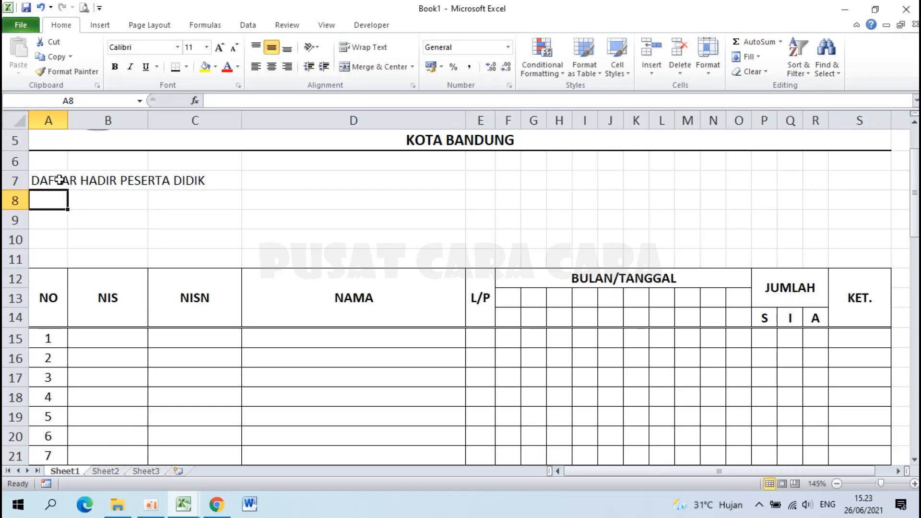
pyautogui.scroll(2, 101, 257)
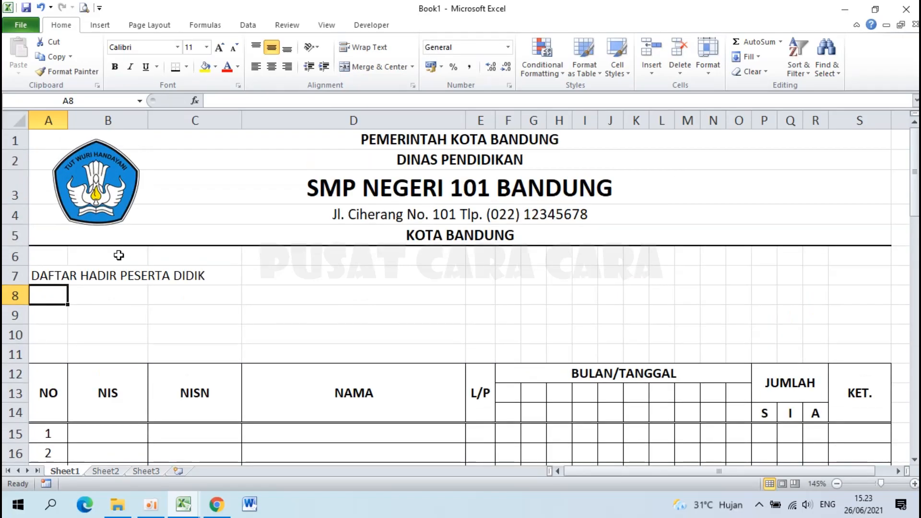
# Format-paint A1's bold merged-centred style onto the A7 title and set it to 14 pt.
pyautogui.click(332, 143)
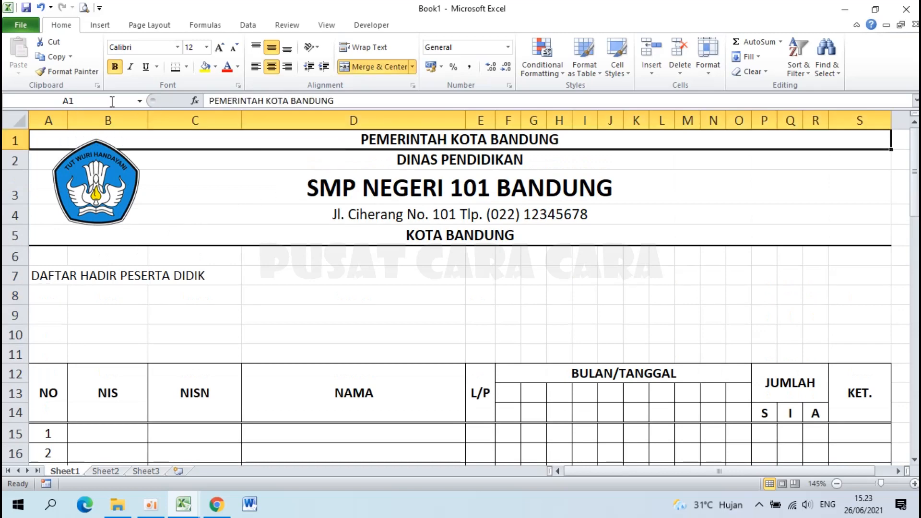
pyautogui.click(68, 71)
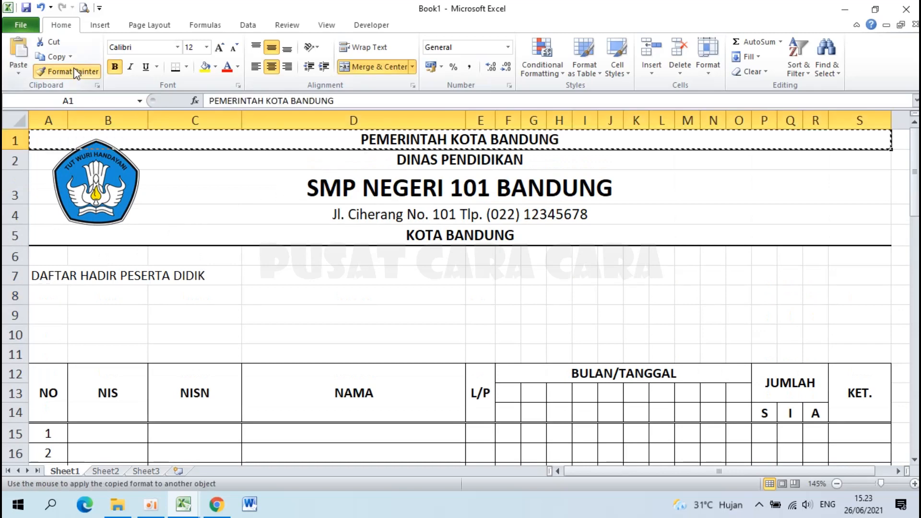
pyautogui.click(41, 277)
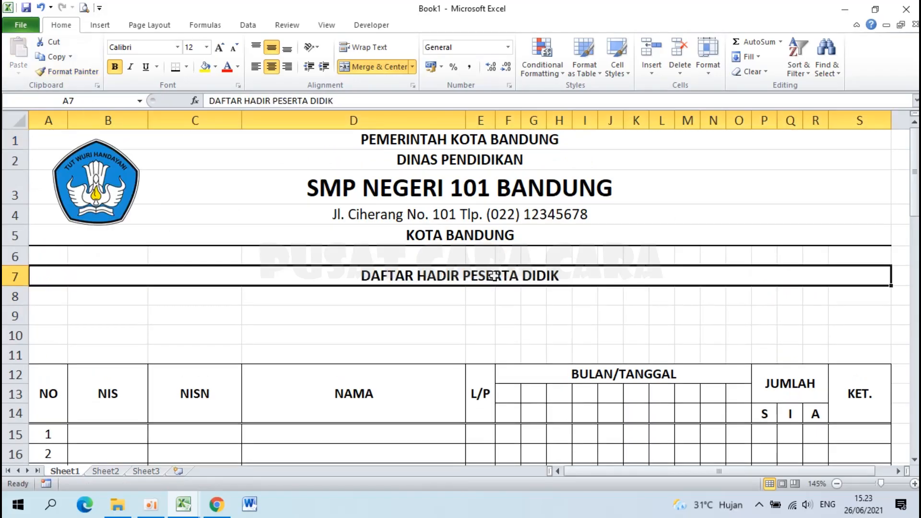
pyautogui.click(207, 47)
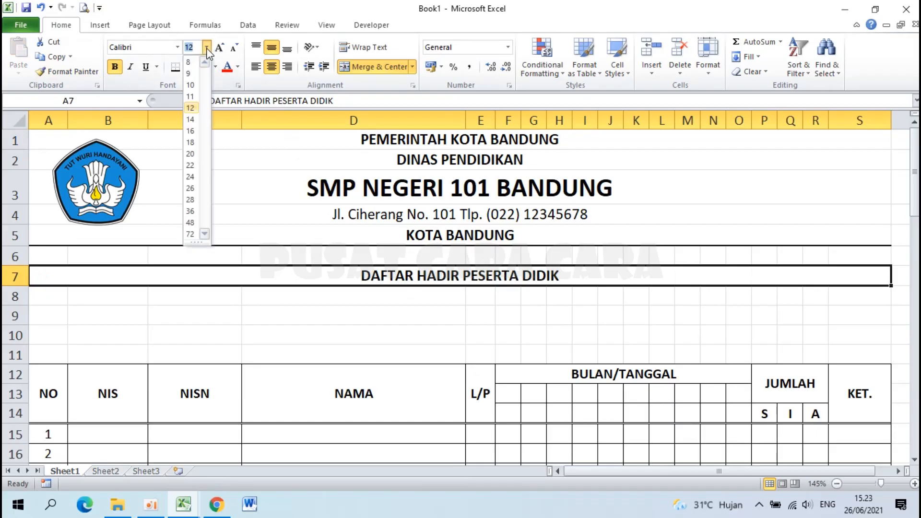
pyautogui.click(191, 119)
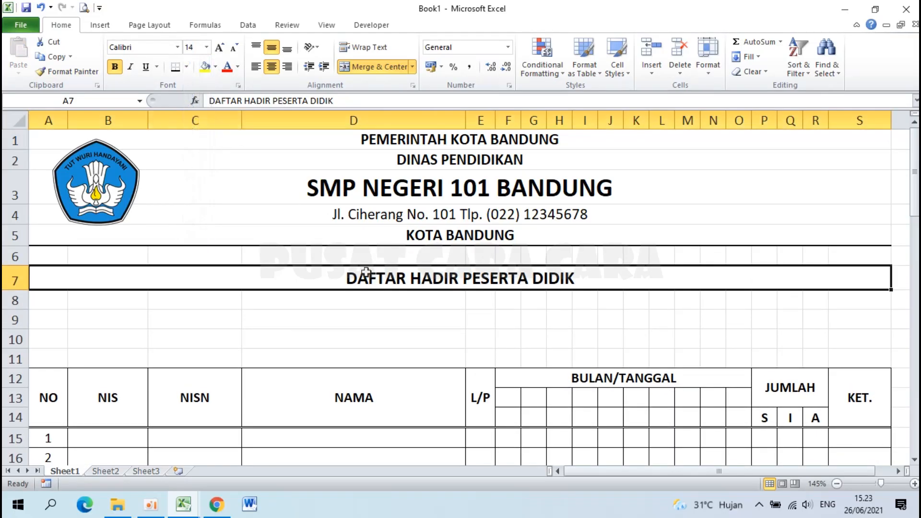
pyautogui.click(348, 325)
pyautogui.moveTo(193, 508)
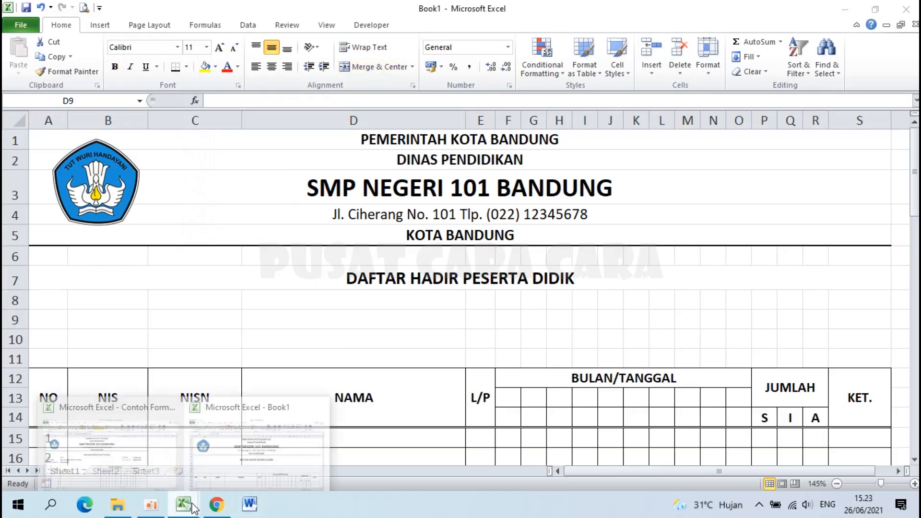
pyautogui.click(105, 432)
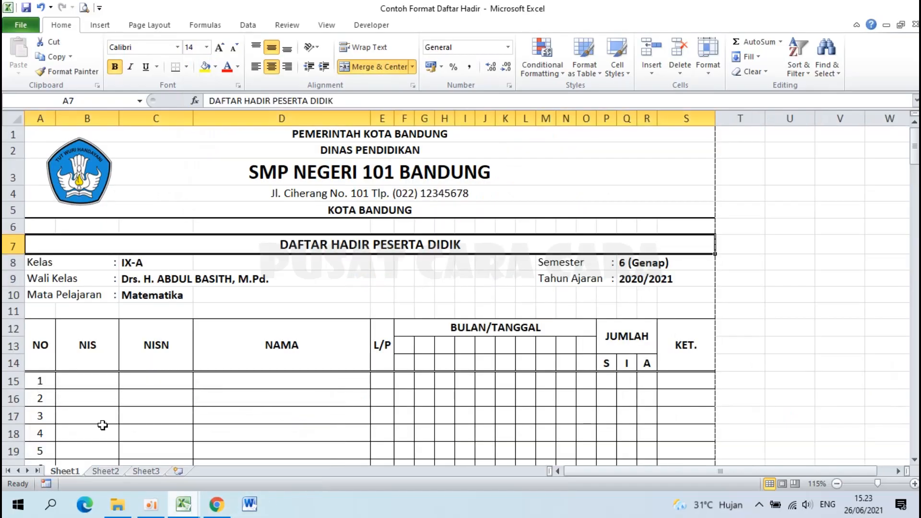
# Check the Kelas, Wali Kelas and Mata Pelajaran labels in the example workbook, then return to Book1.
pyautogui.click(47, 262)
pyautogui.click(42, 279)
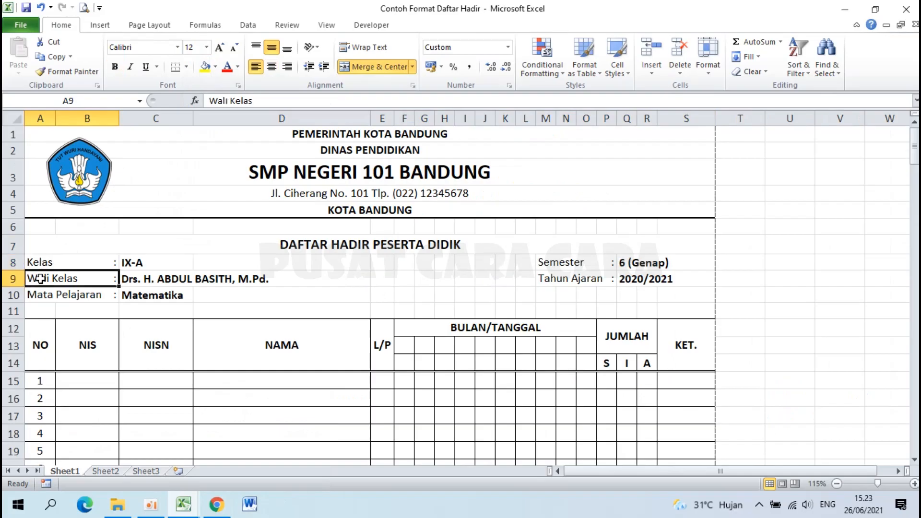
pyautogui.click(41, 297)
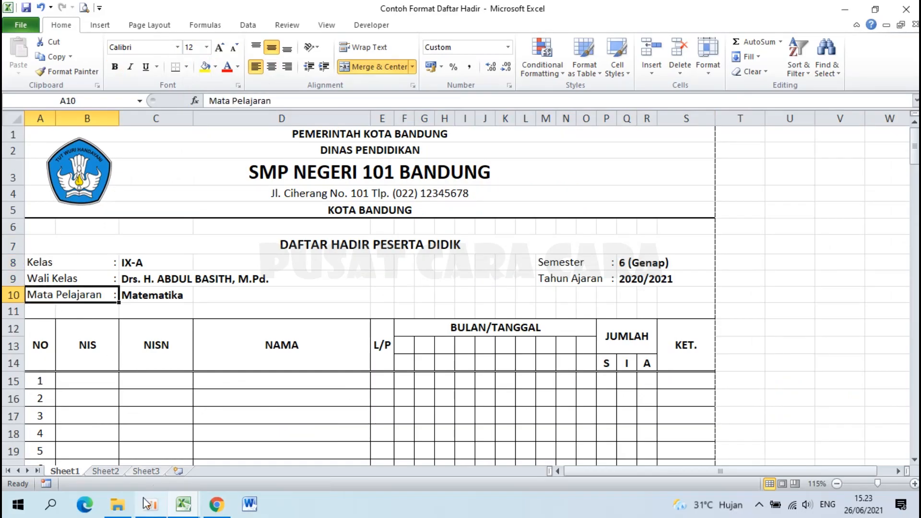
pyautogui.click(184, 505)
pyautogui.click(248, 461)
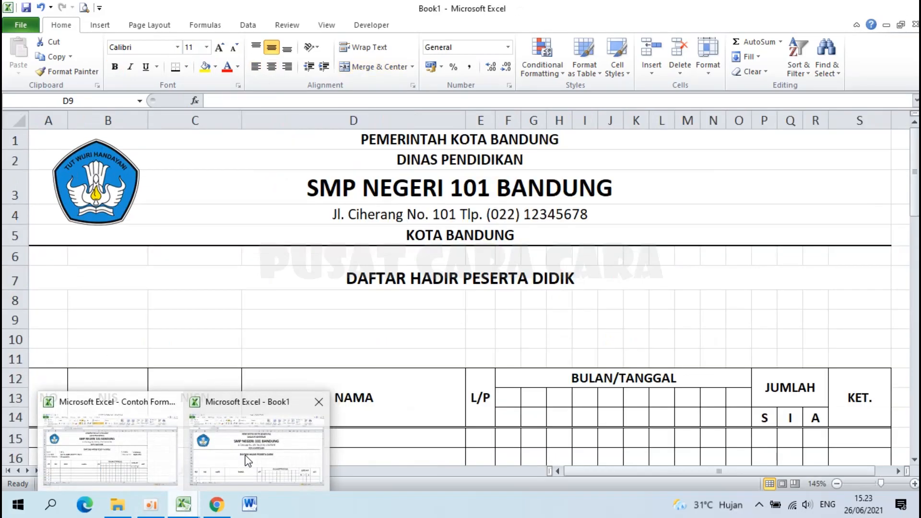
# Enter Kelas, Wali Kelas and Mata Pelajaran in cells A8 to A10 of Book1.
pyautogui.click(47, 301)
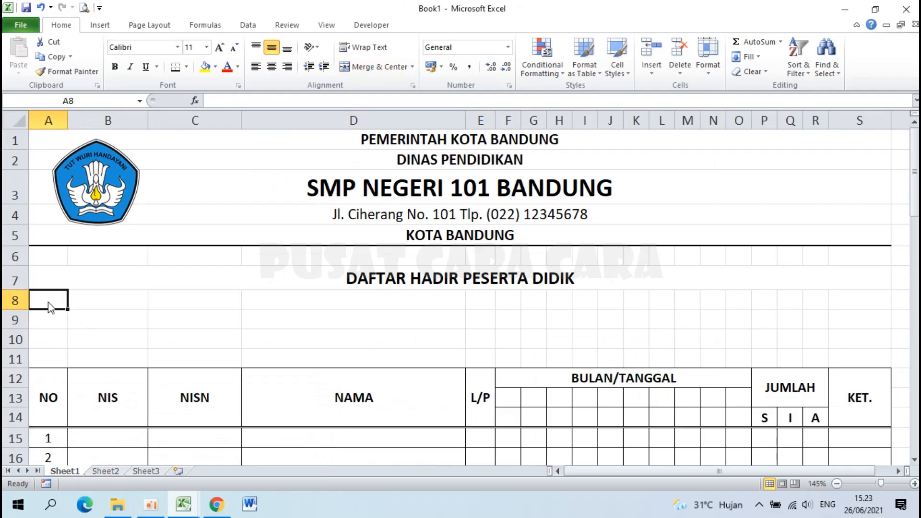
pyautogui.write('Kelas')
pyautogui.press('Return')
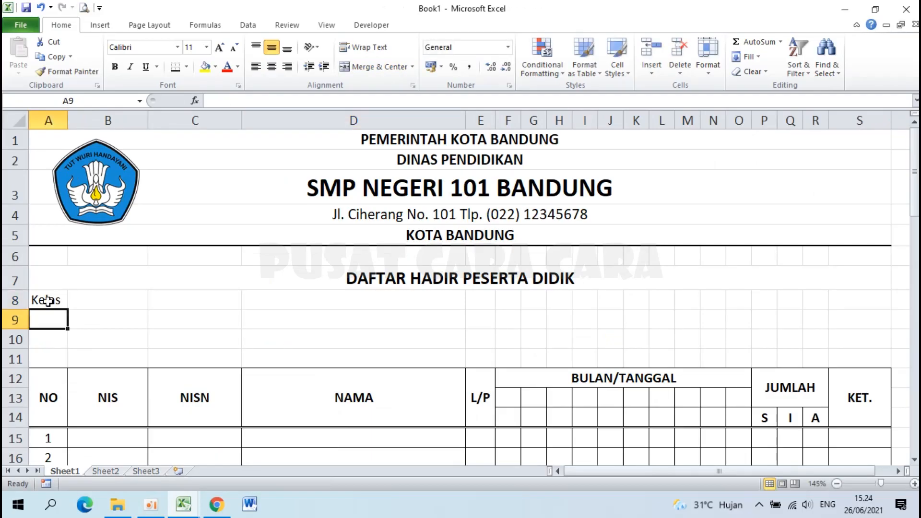
pyautogui.write('Wali Kelas')
pyautogui.press('Return')
pyautogui.write('M')
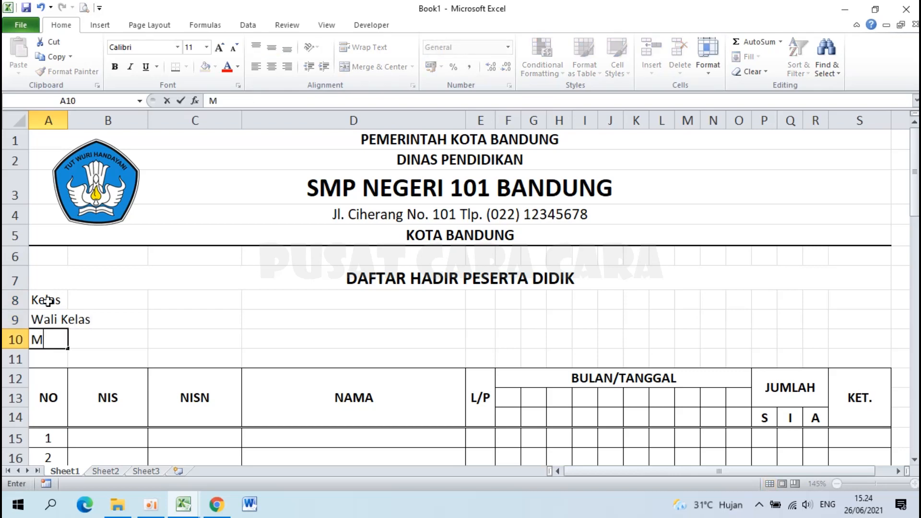
pyautogui.write('ata Pelajaran')
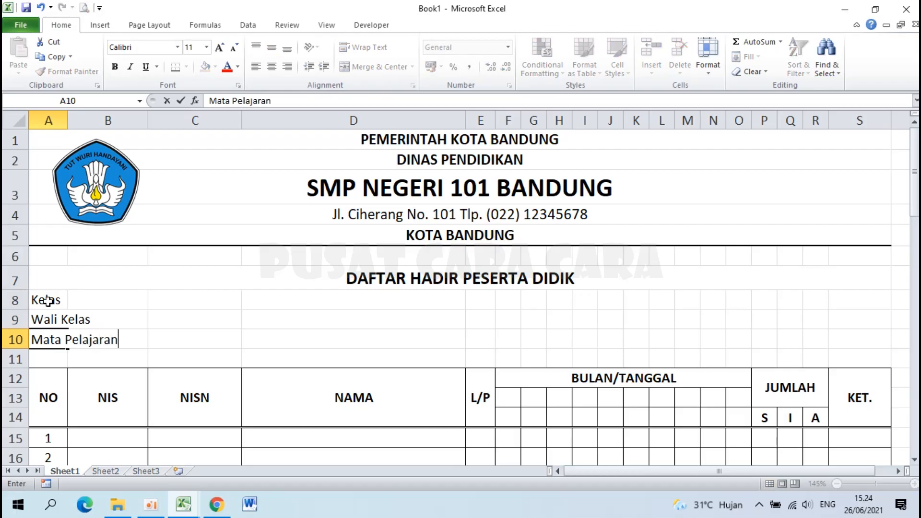
pyautogui.press('Return')
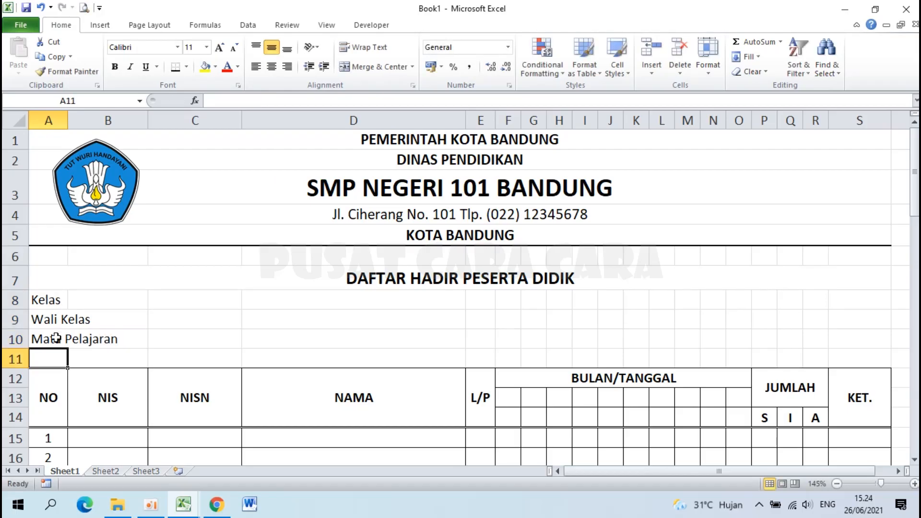
# Glance at the Contoh Format Daftar Hadir example workbook, then go back to Book1.
pyautogui.click(183, 504)
pyautogui.click(169, 474)
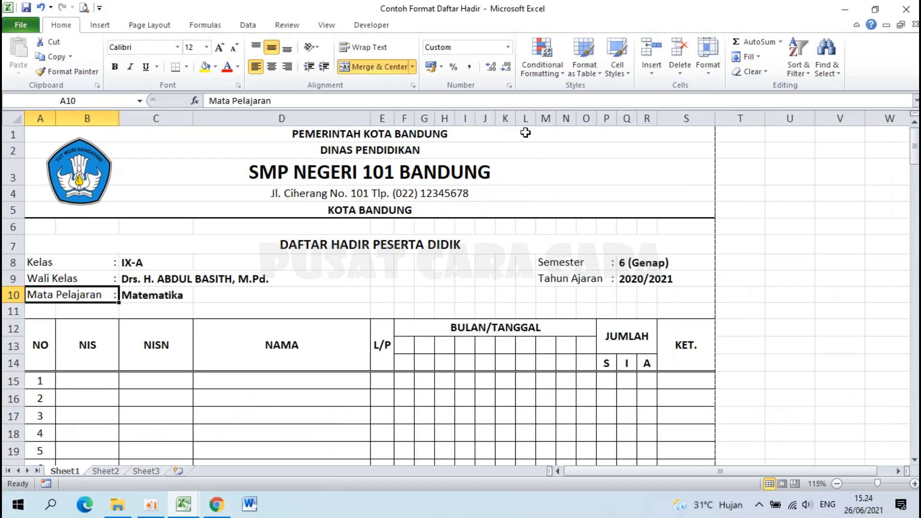
pyautogui.click(183, 504)
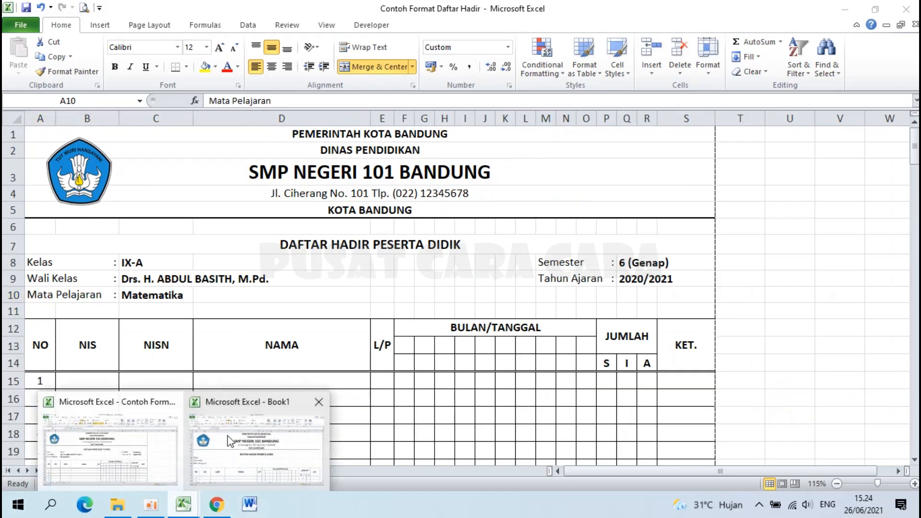
pyautogui.click(211, 443)
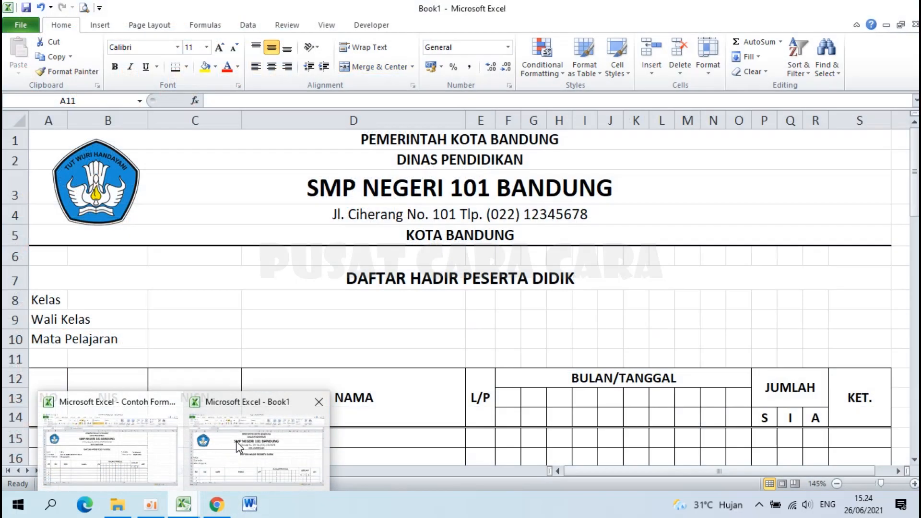
# Type Semester in M8 and Tahun Ajaran in M9.
pyautogui.click(690, 301)
pyautogui.write('Se')
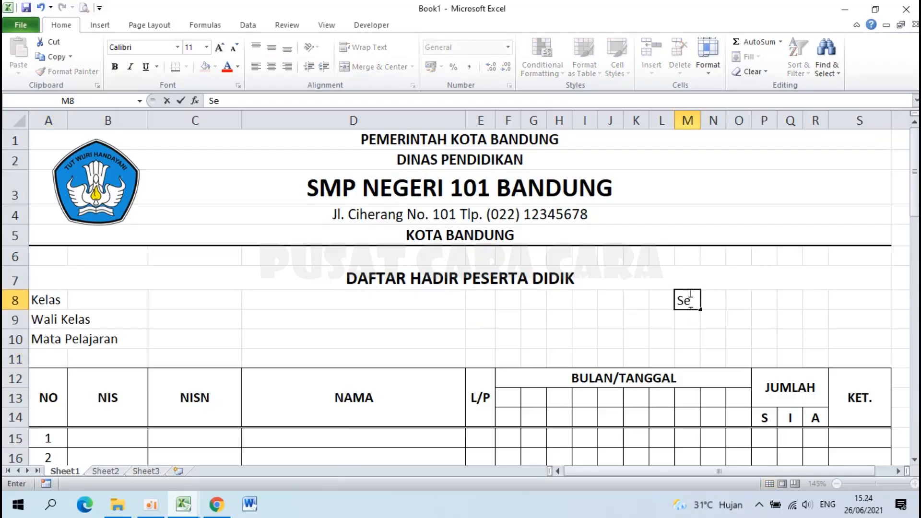
pyautogui.write('mester')
pyautogui.press('Return')
pyautogui.write('Tahun Ajaran')
pyautogui.press('Return')
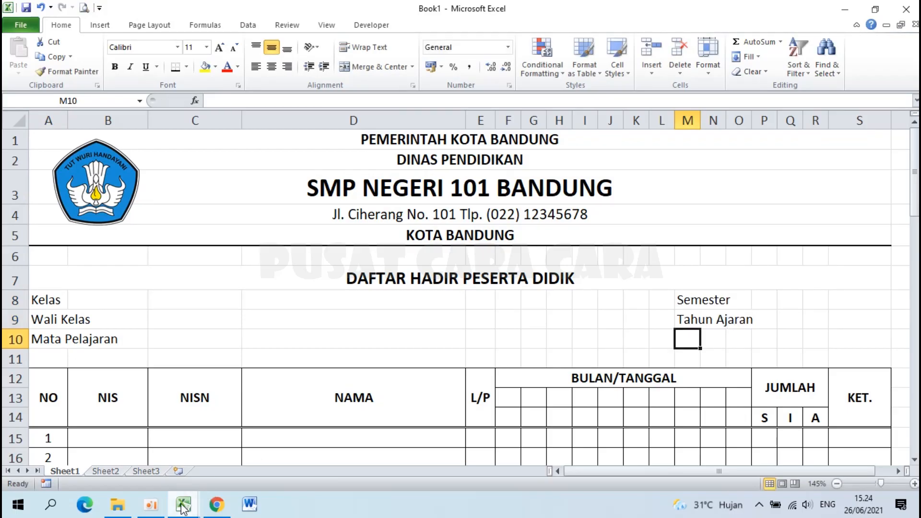
# Recheck the Kelas cell in the example workbook, then select A8 in Book1.
pyautogui.moveTo(183, 507)
pyautogui.click(110, 434)
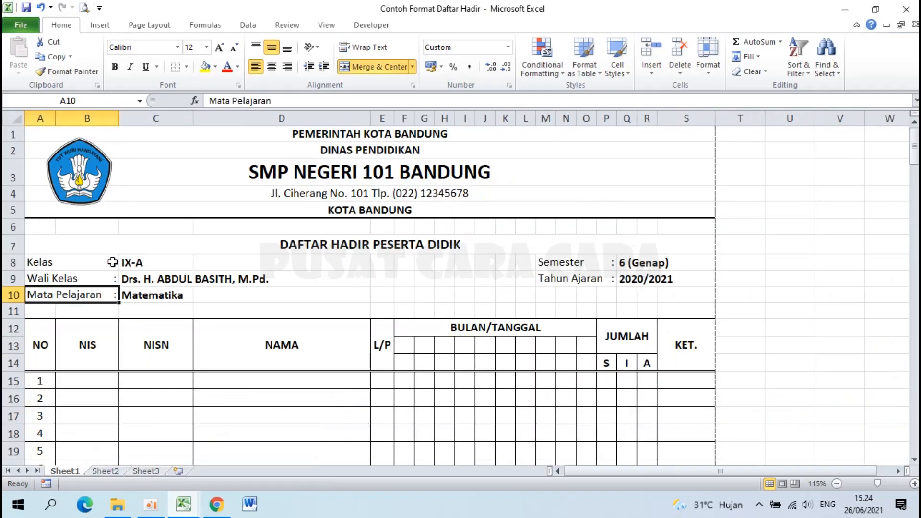
pyautogui.click(41, 263)
pyautogui.moveTo(180, 504)
pyautogui.click(294, 432)
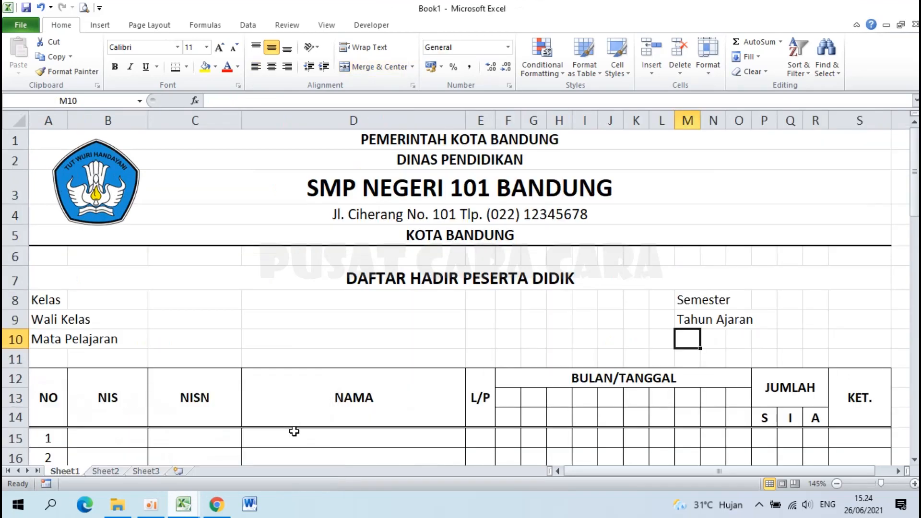
pyautogui.click(46, 300)
# Merge A8:B8 left-aligned and paint that format onto the A9 and A10 labels.
pyautogui.moveTo(63, 300); pyautogui.dragTo(102, 297)
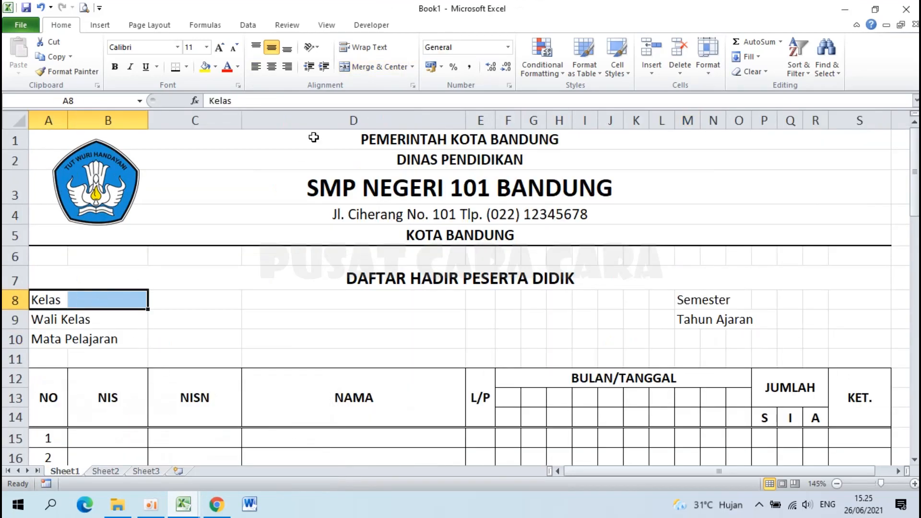
pyautogui.click(376, 71)
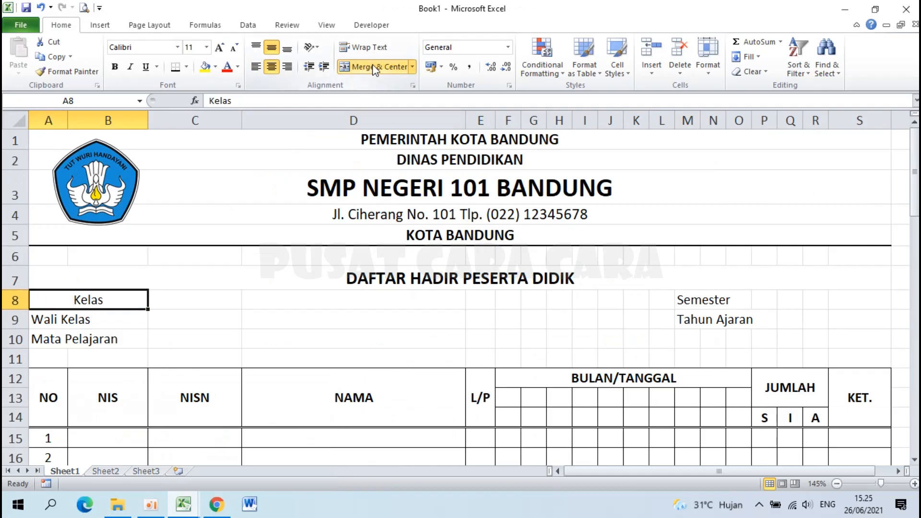
pyautogui.click(257, 68)
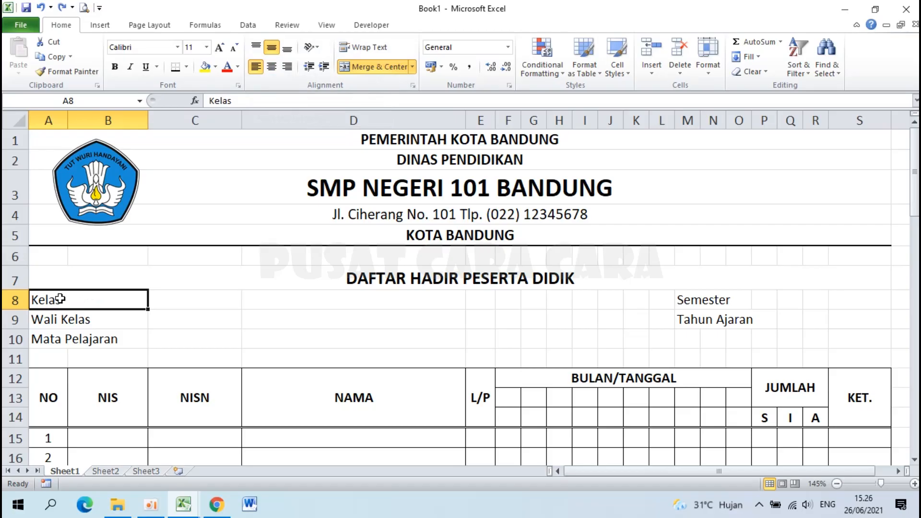
pyautogui.click(72, 72)
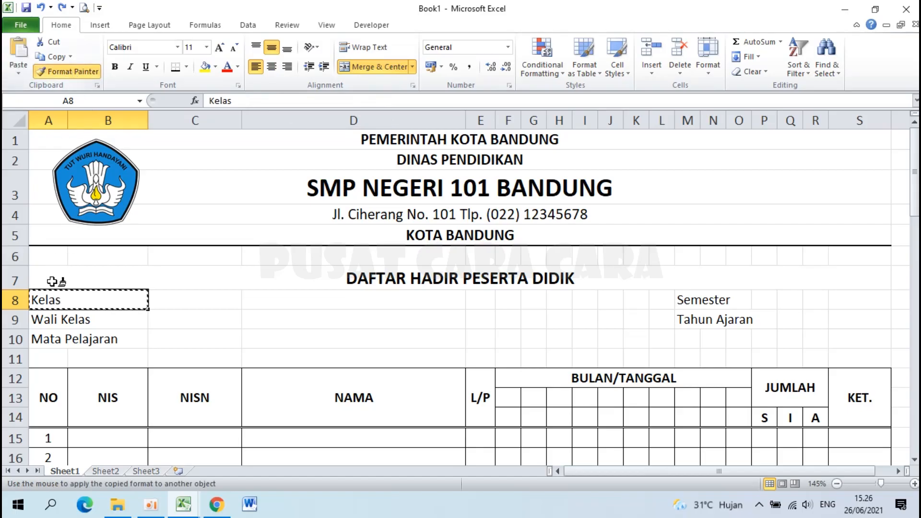
pyautogui.click(46, 321)
pyautogui.click(74, 71)
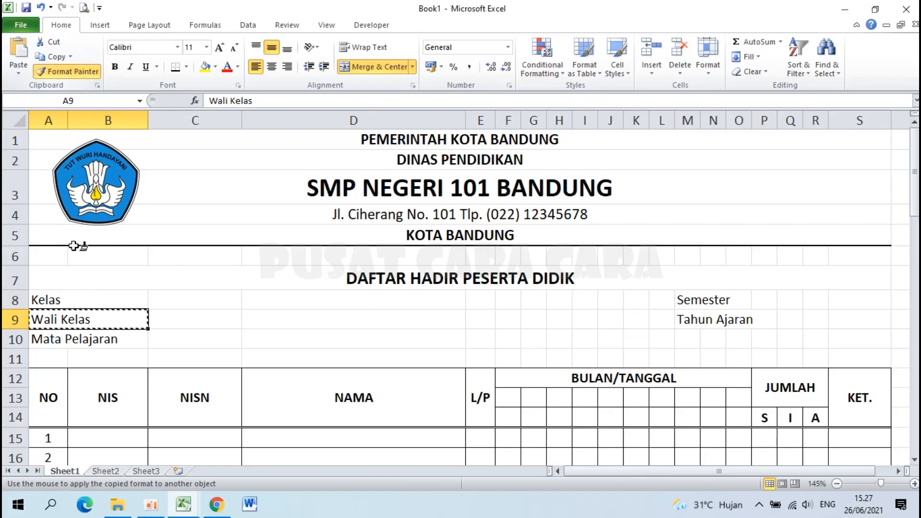
pyautogui.click(42, 341)
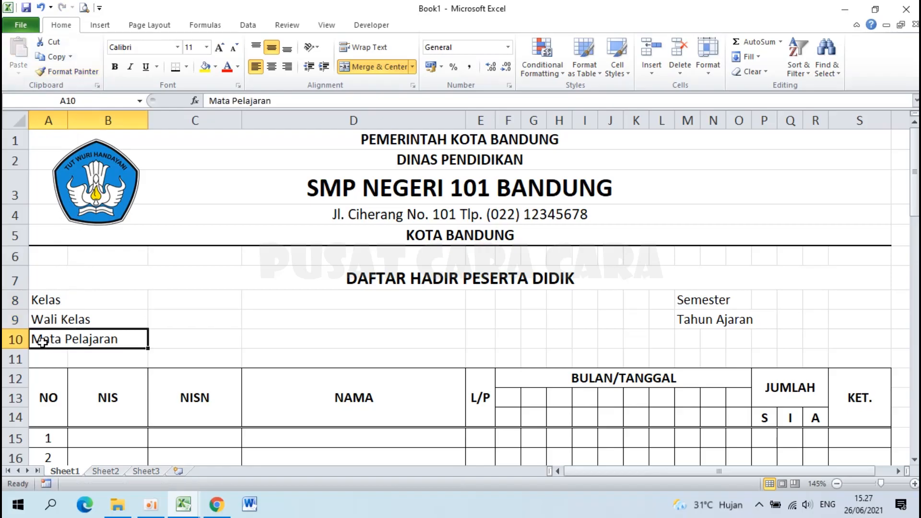
pyautogui.click(394, 318)
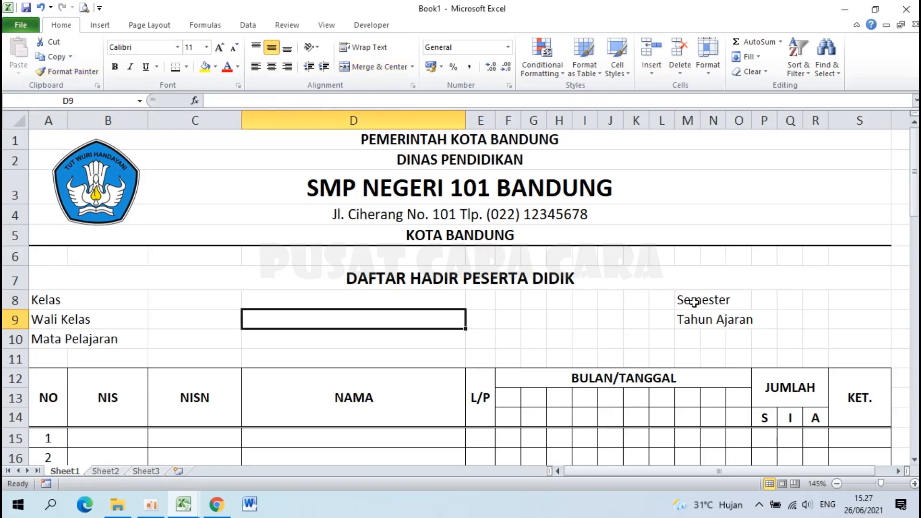
# Merge M8:P8 left-aligned and paint that format onto Tahun Ajaran in M9.
pyautogui.moveTo(687, 301); pyautogui.dragTo(766, 299)
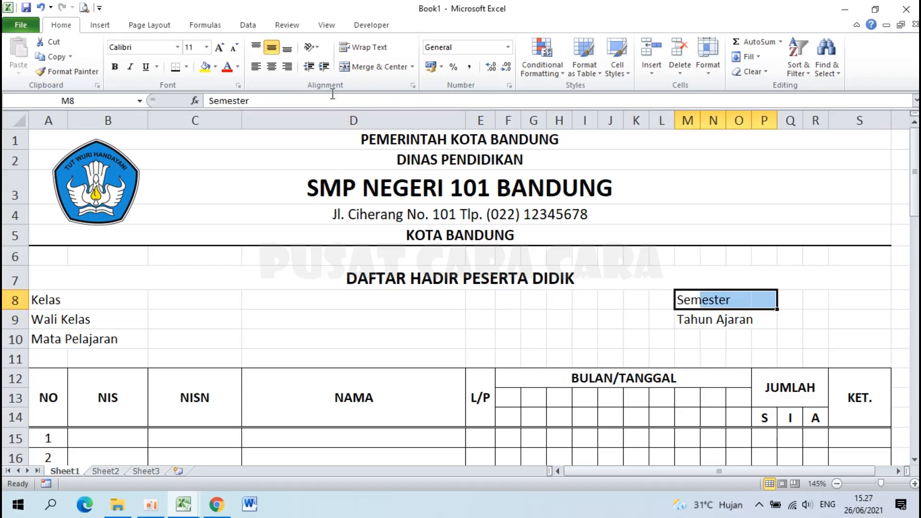
pyautogui.click(356, 69)
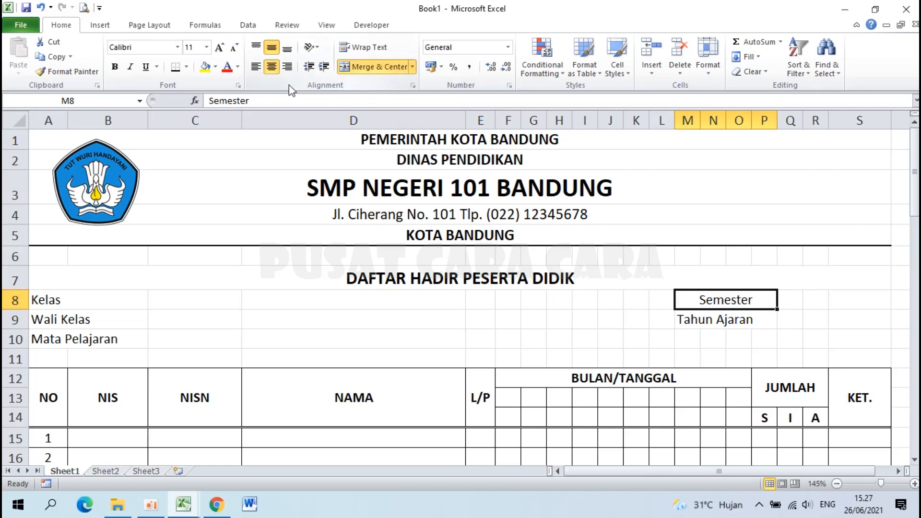
pyautogui.click(256, 67)
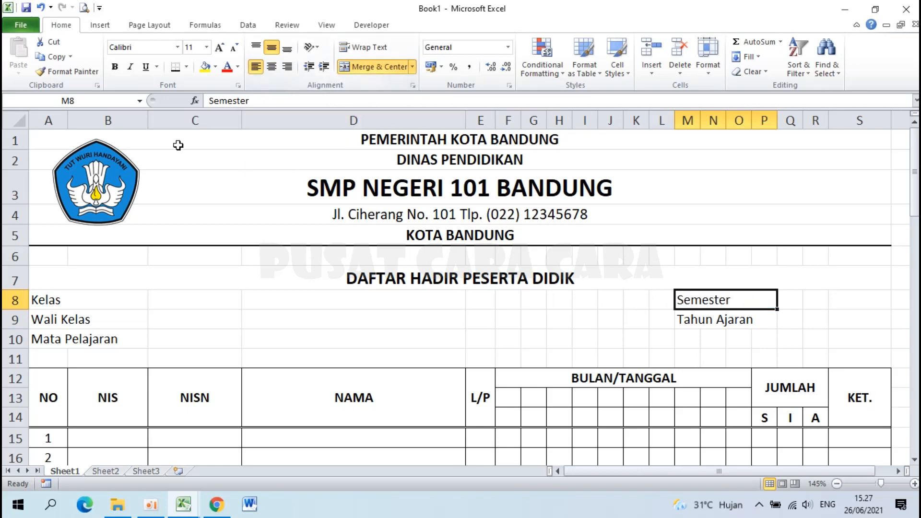
pyautogui.click(70, 72)
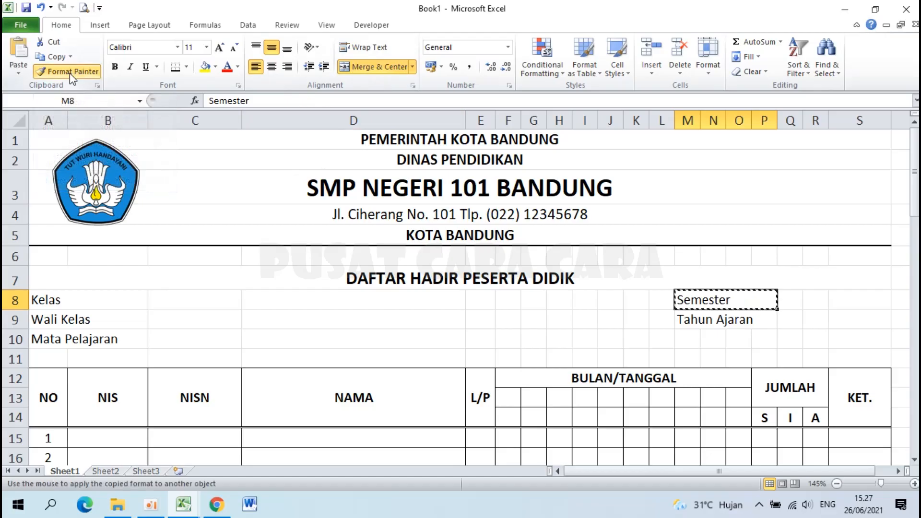
pyautogui.click(691, 322)
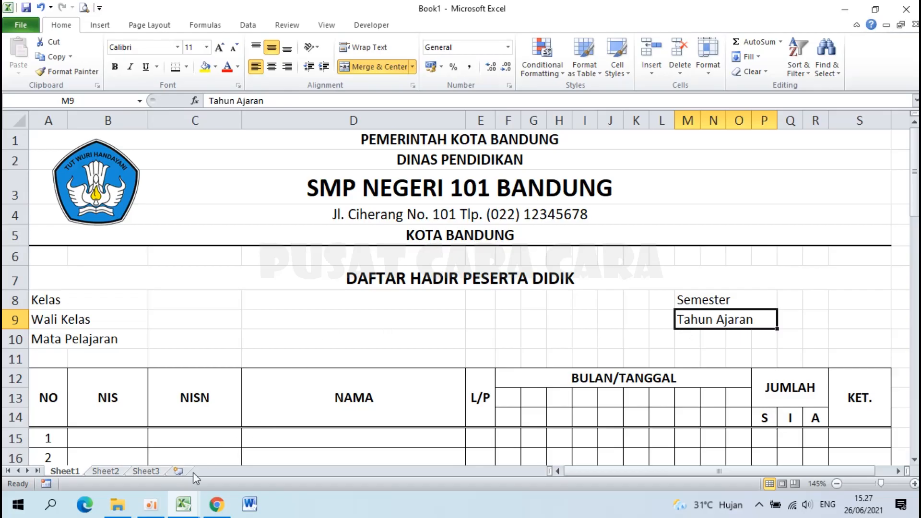
# Compare against the example workbook, then return to Book1.
pyautogui.moveTo(187, 514)
pyautogui.click(146, 453)
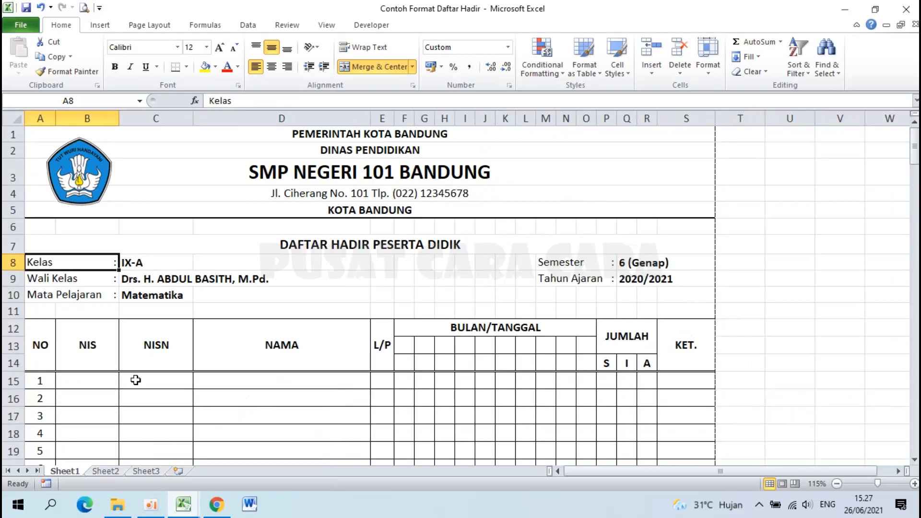
pyautogui.click(188, 514)
pyautogui.click(252, 435)
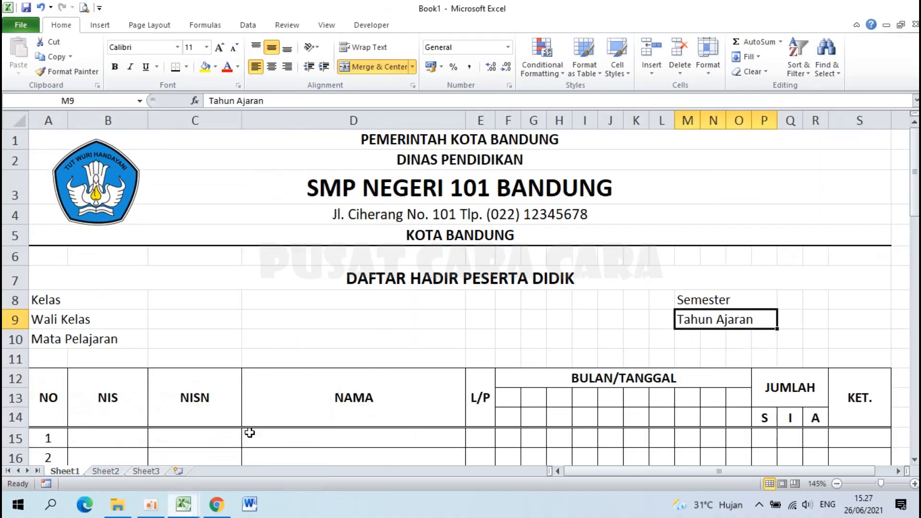
# Give A8:A10 a custom trailing-colon number format, then paint it onto Semester and Tahun Ajaran.
pyautogui.click(58, 299)
pyautogui.moveTo(59, 299); pyautogui.dragTo(69, 339)
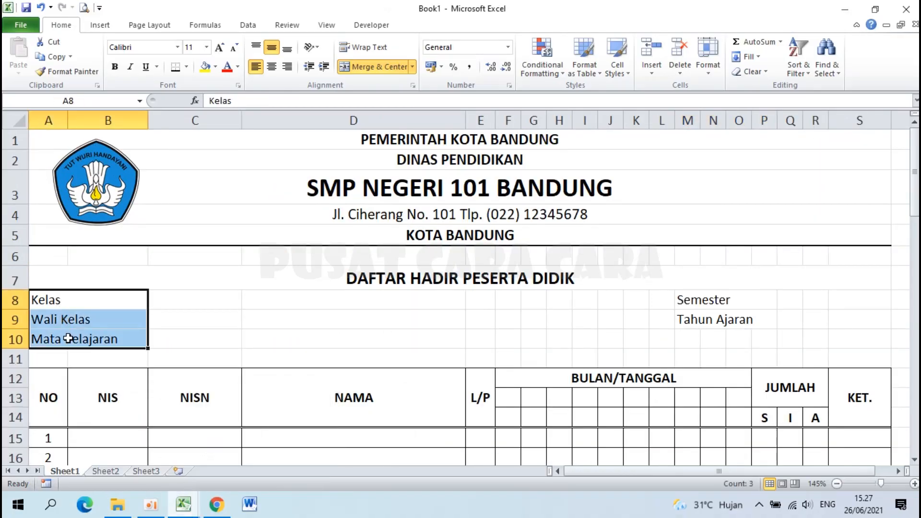
pyautogui.rightClick(103, 311)
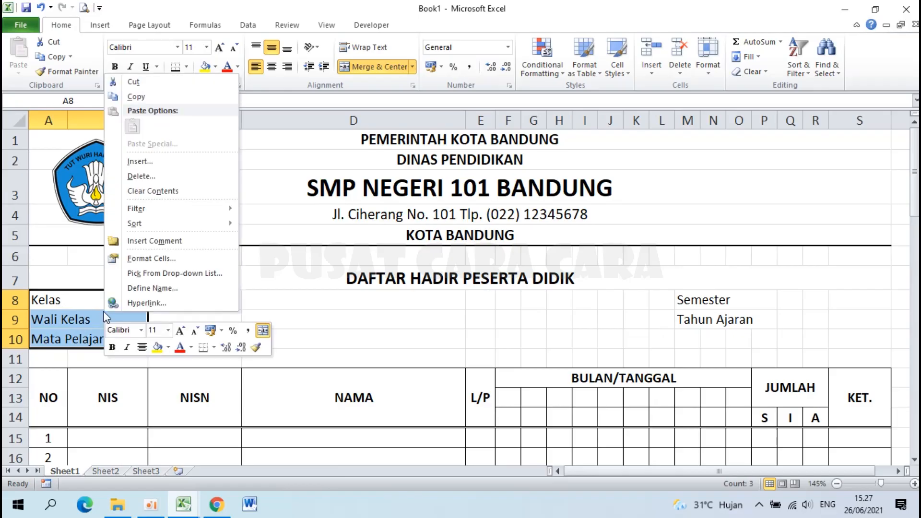
pyautogui.click(166, 259)
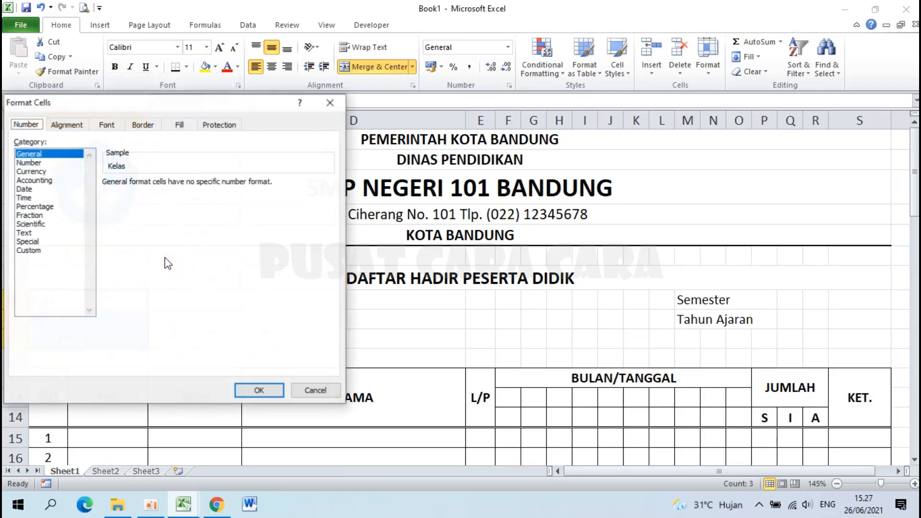
pyautogui.click(42, 250)
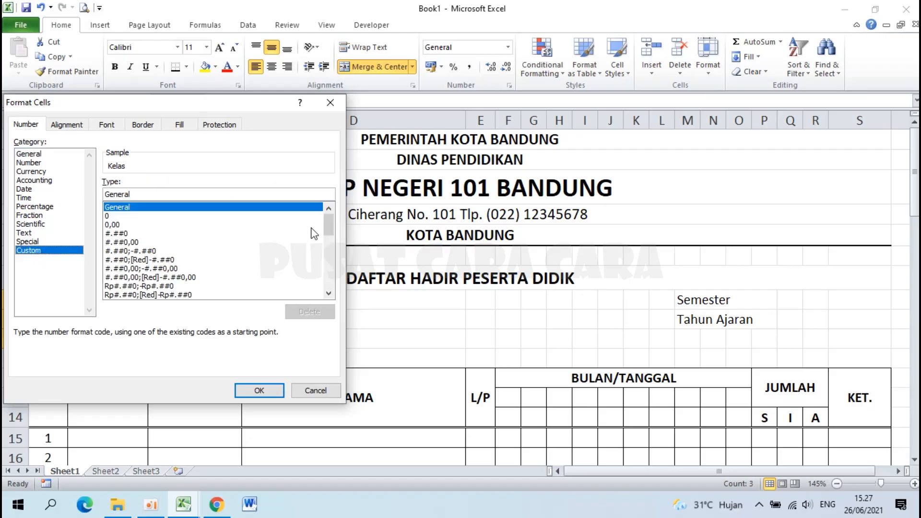
pyautogui.moveTo(334, 228); pyautogui.dragTo(331, 304)
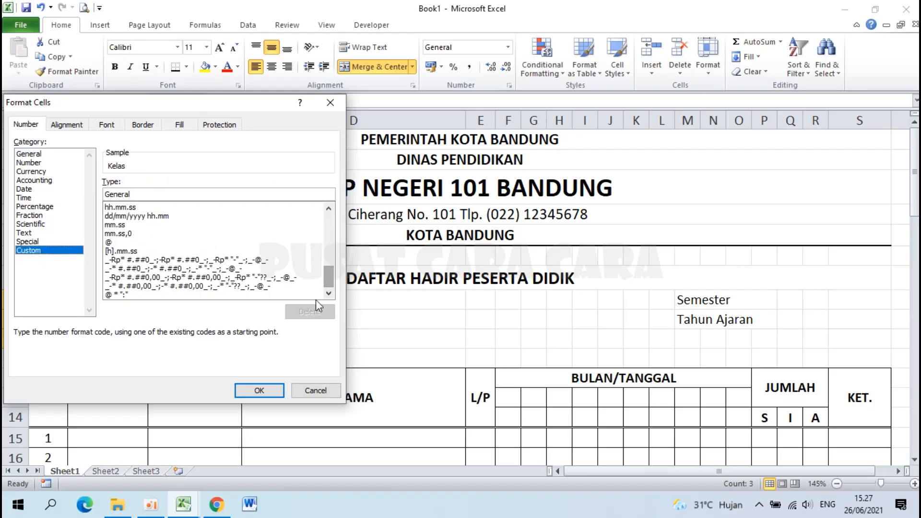
pyautogui.click(124, 295)
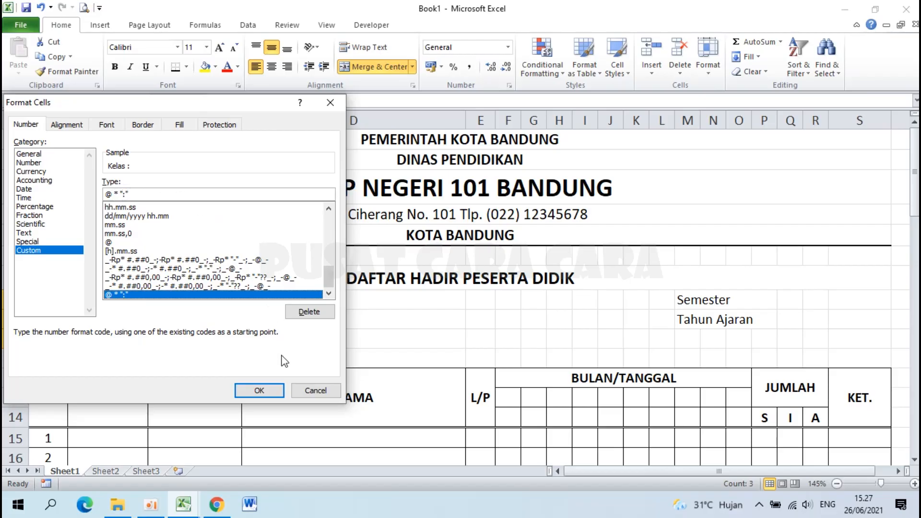
pyautogui.click(264, 388)
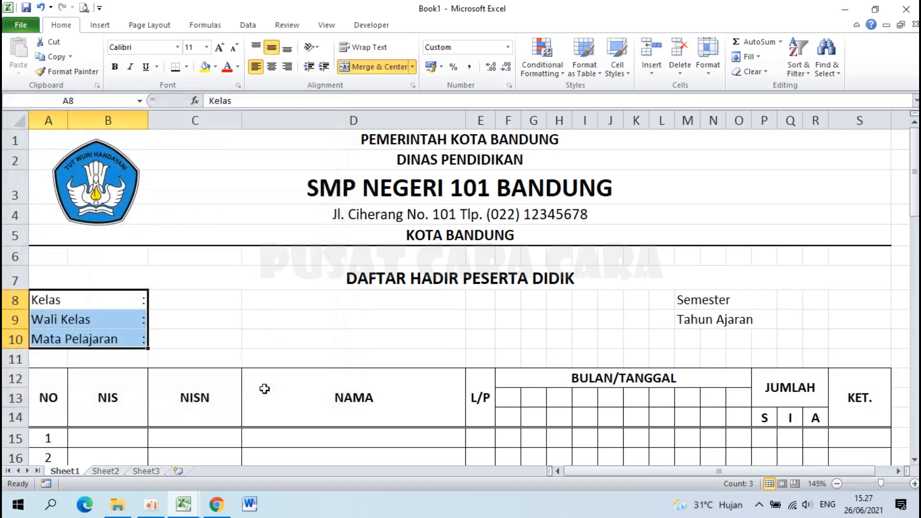
pyautogui.click(210, 296)
pyautogui.click(140, 300)
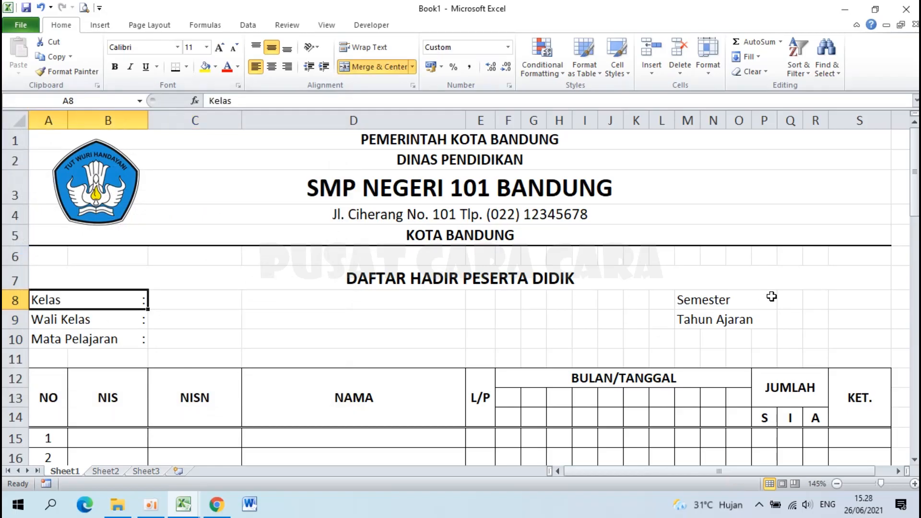
pyautogui.moveTo(691, 300); pyautogui.dragTo(695, 319)
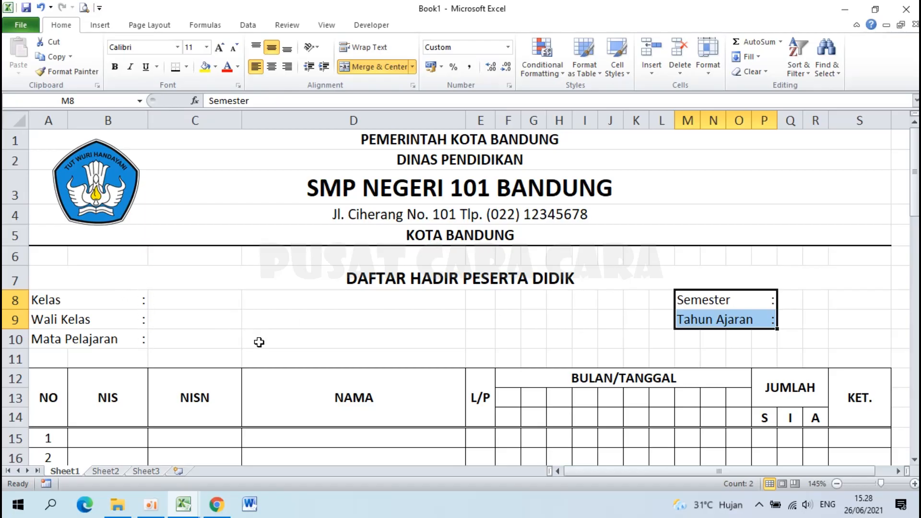
# Review the example workbook's filled-in header, then return to Book1.
pyautogui.click(185, 505)
pyautogui.click(166, 463)
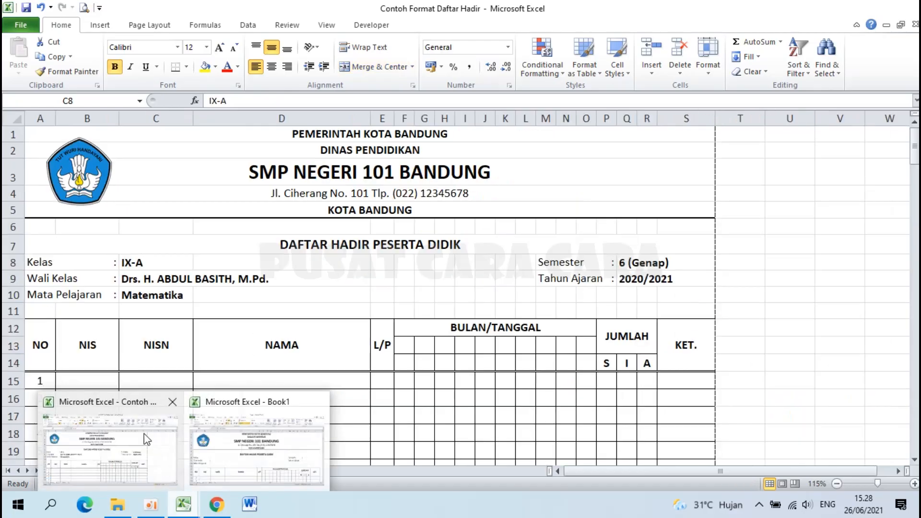
pyautogui.click(163, 269)
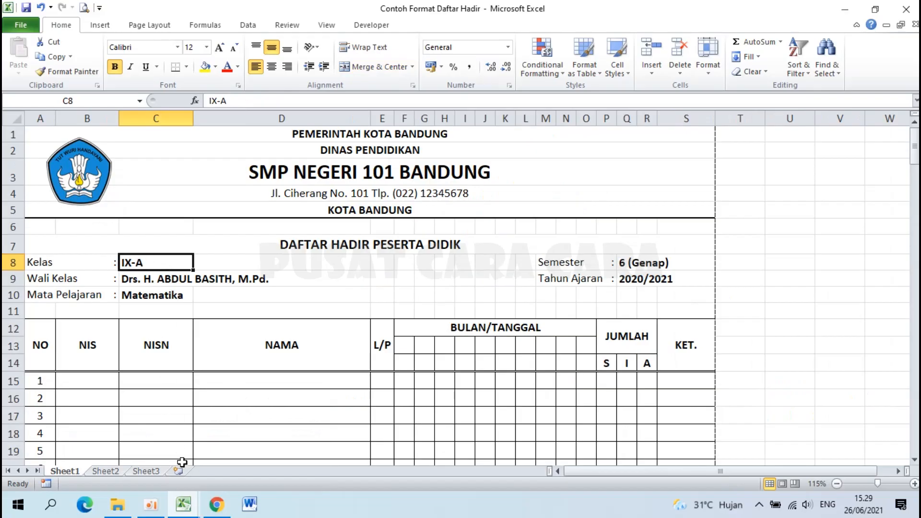
pyautogui.click(191, 513)
pyautogui.click(269, 462)
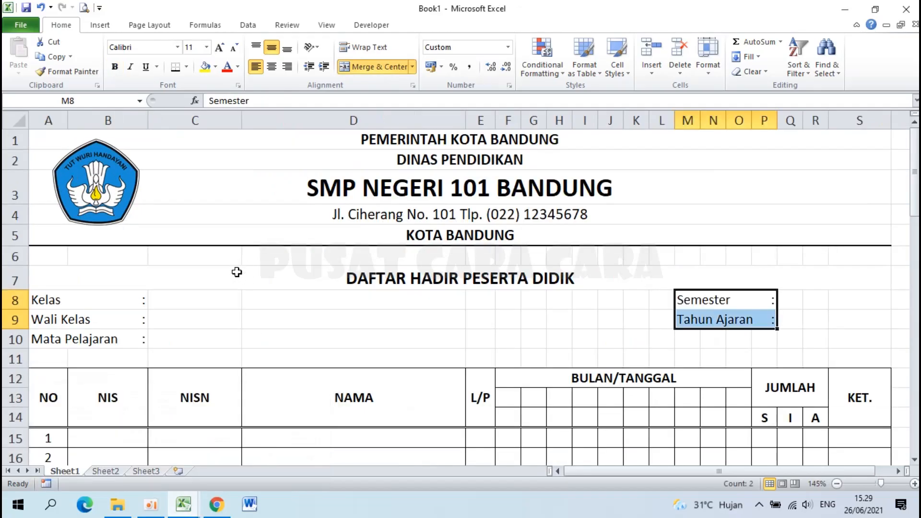
pyautogui.click(226, 291)
# Fill C8:C10 with IX-A, the homeroom teacher's name, and Matematika.
pyautogui.doubleClick(229, 292)
pyautogui.write('IX-A')
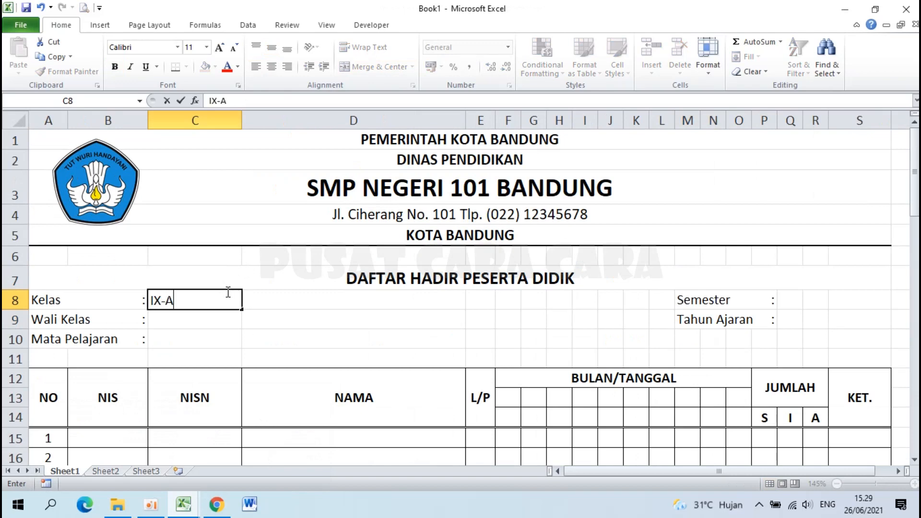
pyautogui.press('Return')
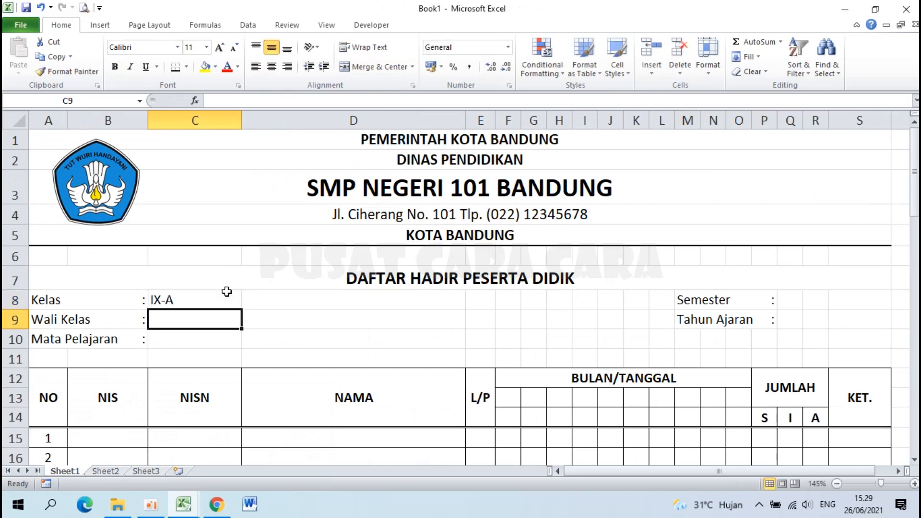
pyautogui.write('h')
pyautogui.press('BackSpace')
pyautogui.write('H. ')
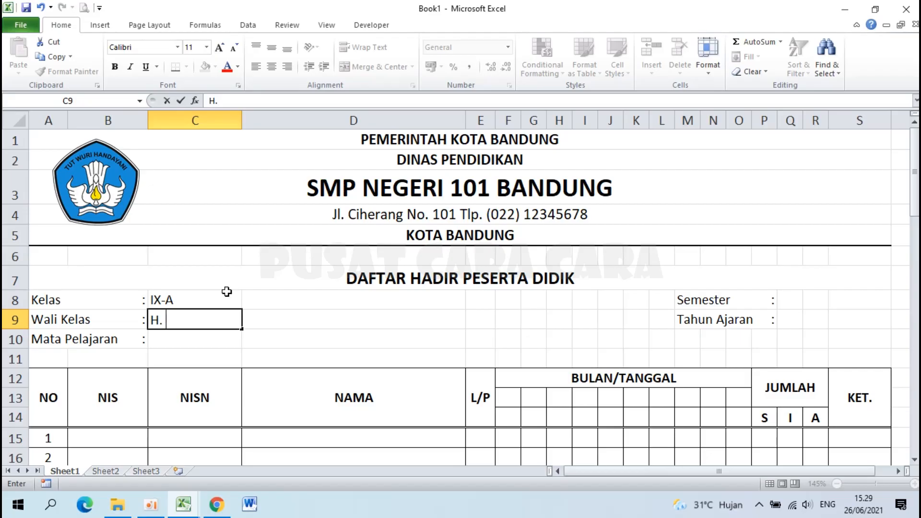
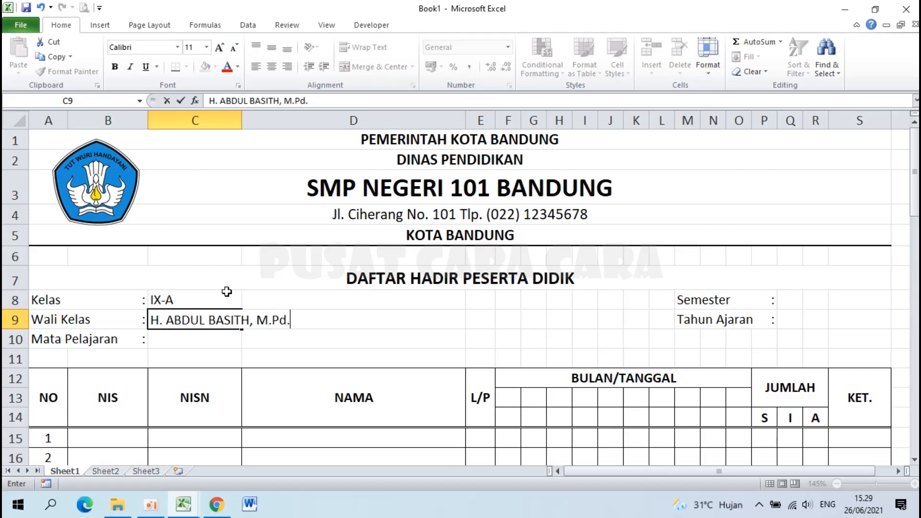
pyautogui.press('Return')
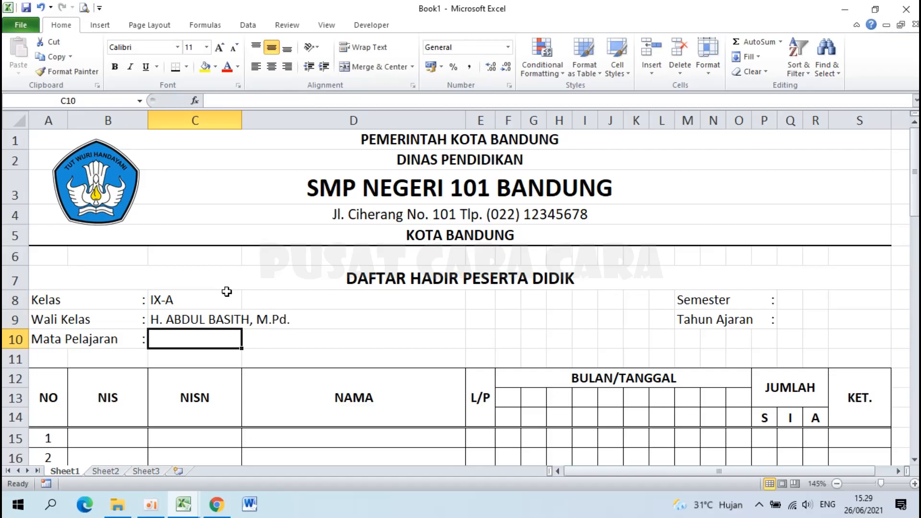
pyautogui.write('Matematika')
pyautogui.press('Return')
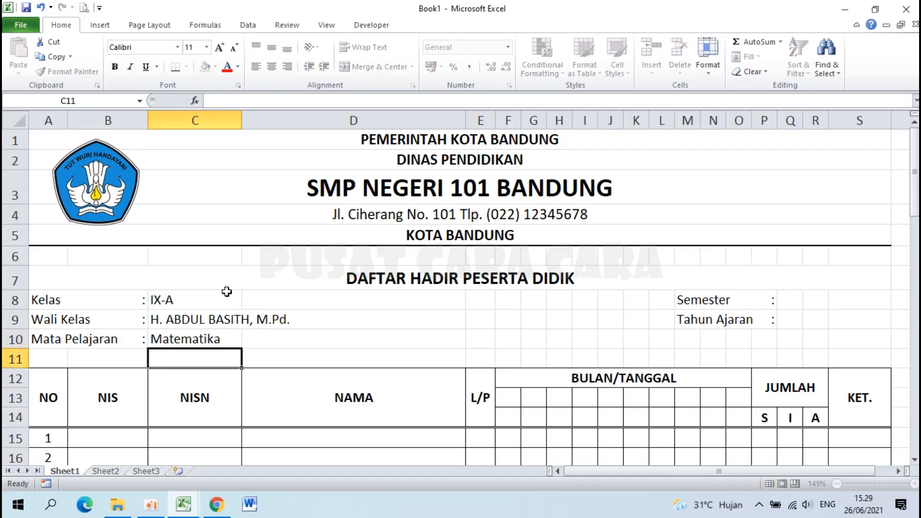
# Enter 6 (Genap) and 2020/2021 beside Semester and Tahun Ajaran.
pyautogui.click(789, 298)
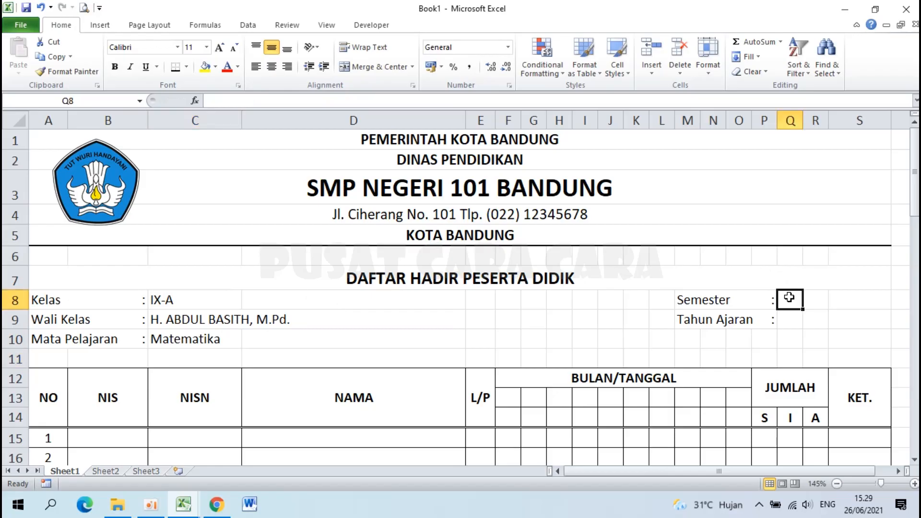
pyautogui.write('6')
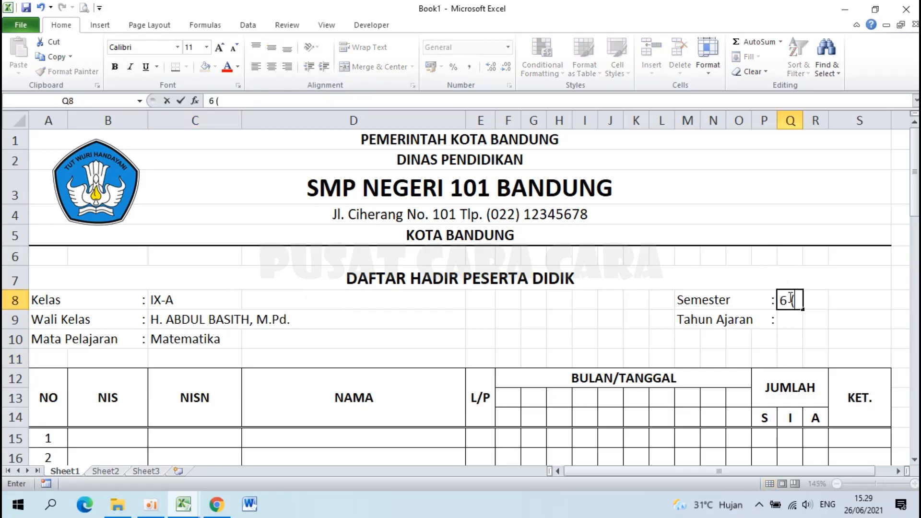
pyautogui.write(' (Genap')
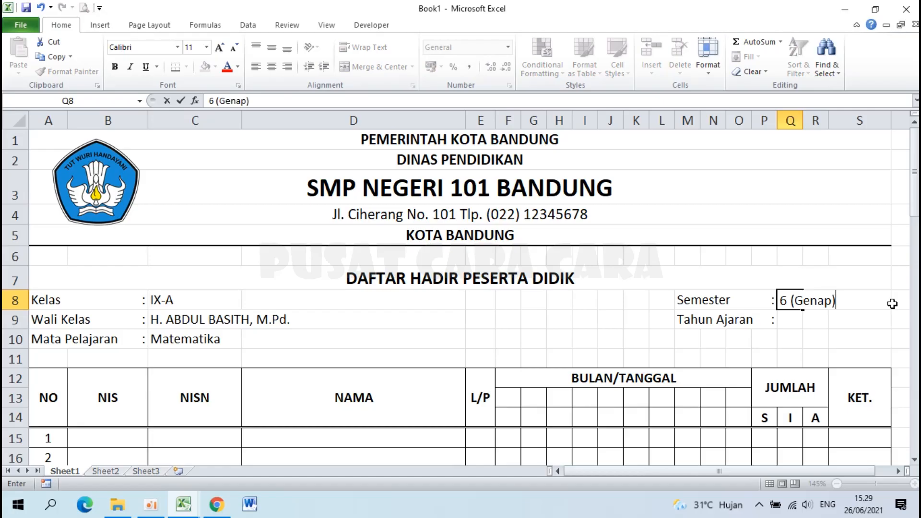
pyautogui.press('Return')
pyautogui.write('20')
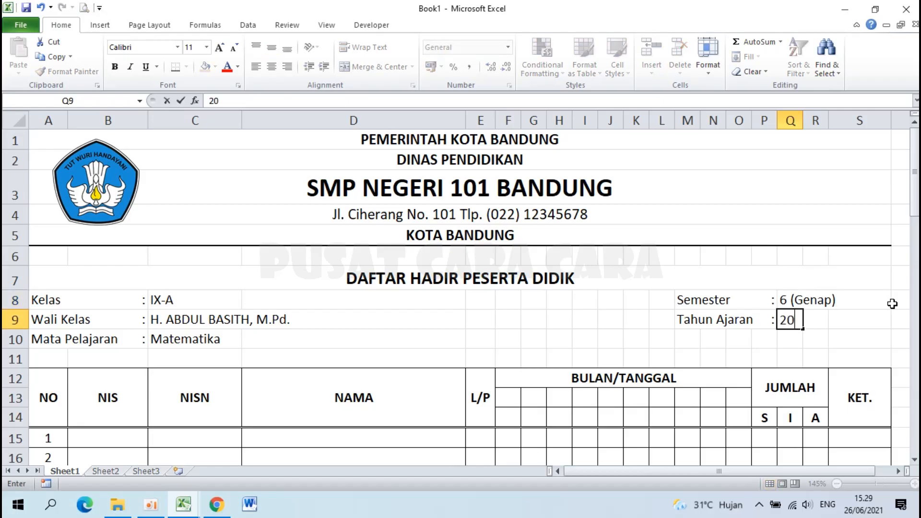
pyautogui.write('20/2021')
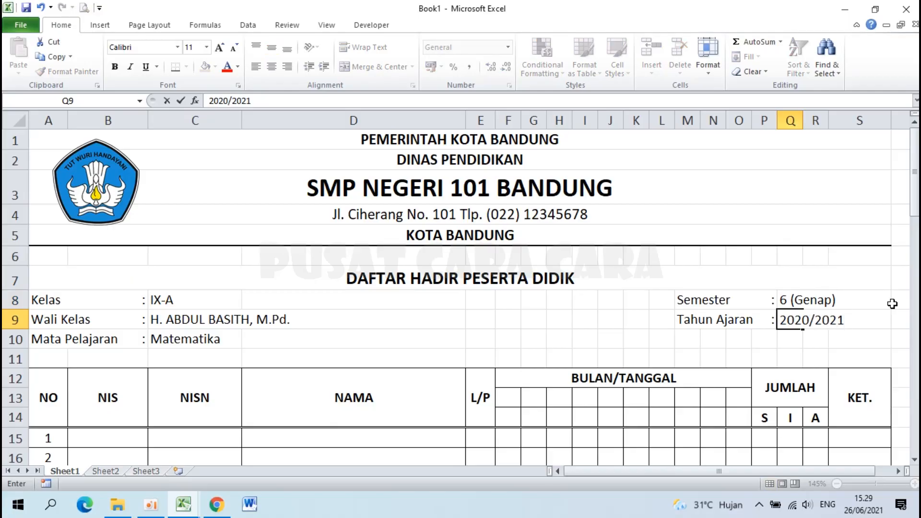
pyautogui.press('Return')
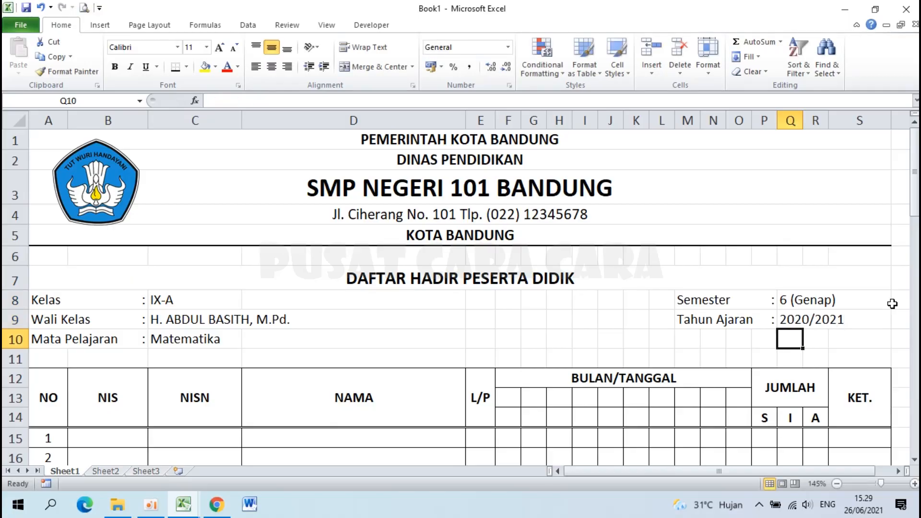
# Make the C8:C10 values and the semester and year values bold.
pyautogui.moveTo(180, 296); pyautogui.dragTo(183, 338)
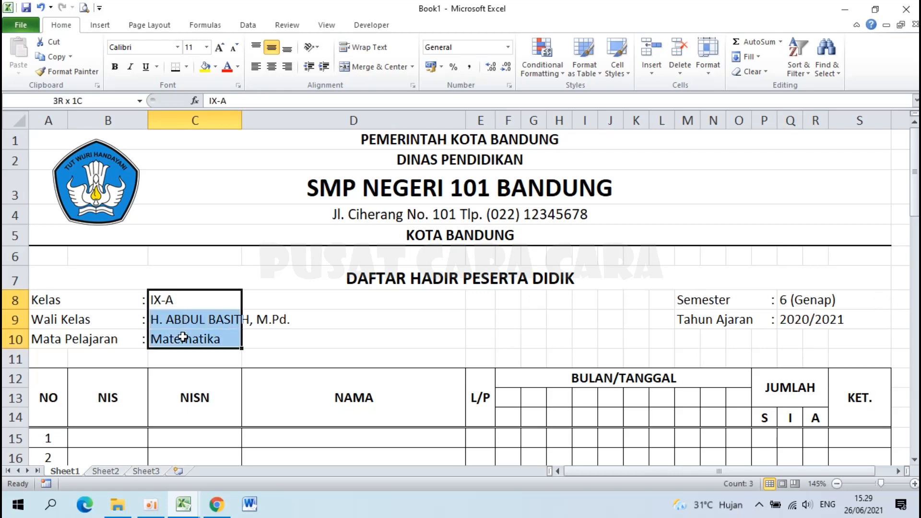
pyautogui.click(115, 68)
pyautogui.moveTo(790, 301); pyautogui.dragTo(790, 319)
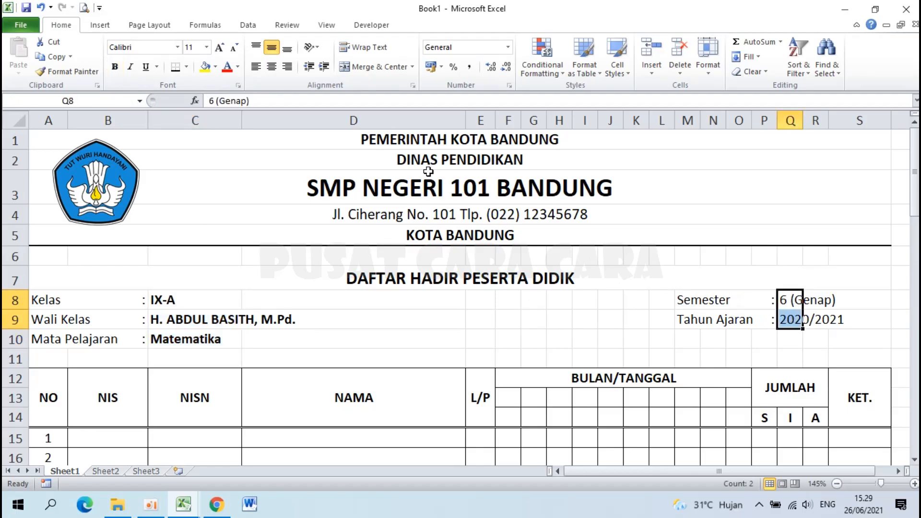
pyautogui.click(115, 67)
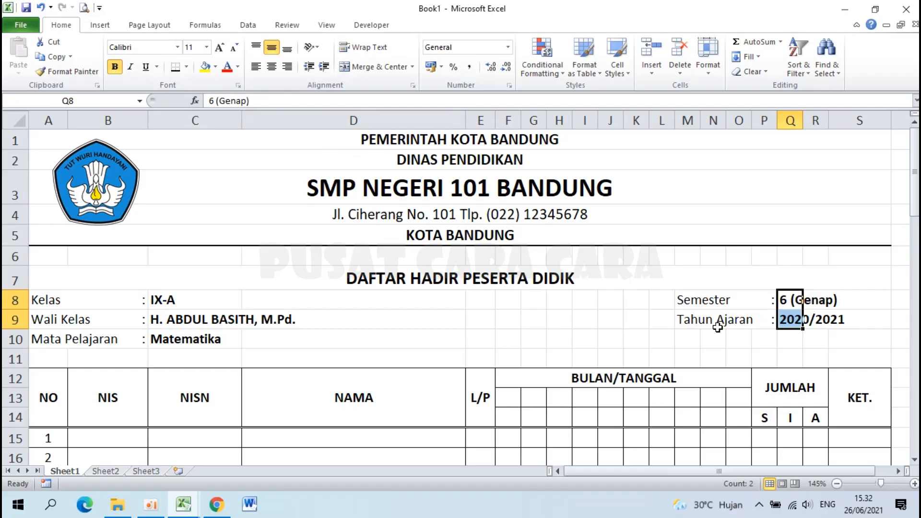
pyautogui.scroll(-2, 718, 327)
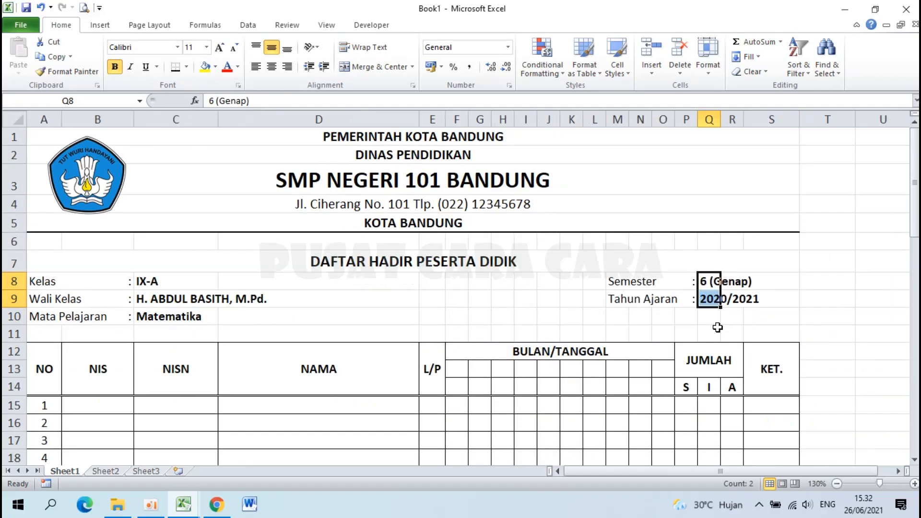
pyautogui.scroll(-3, 537, 317)
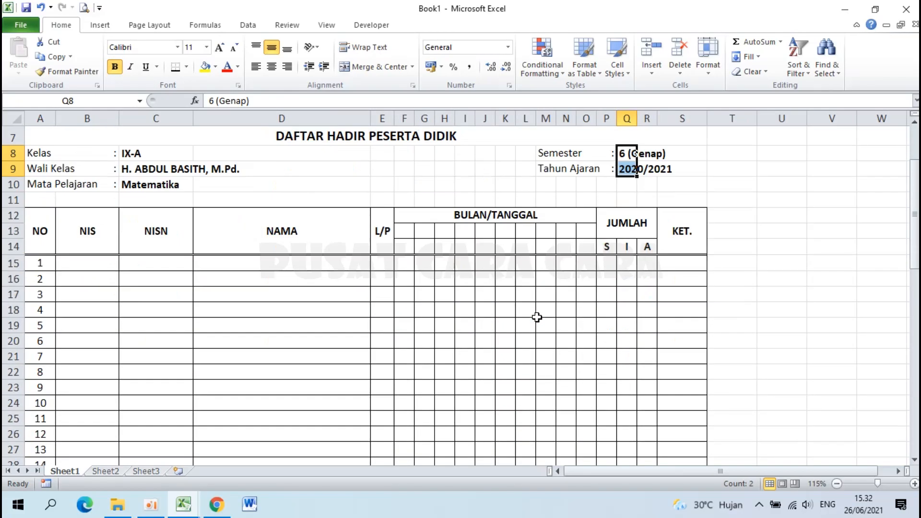
pyautogui.scroll(3, 537, 317)
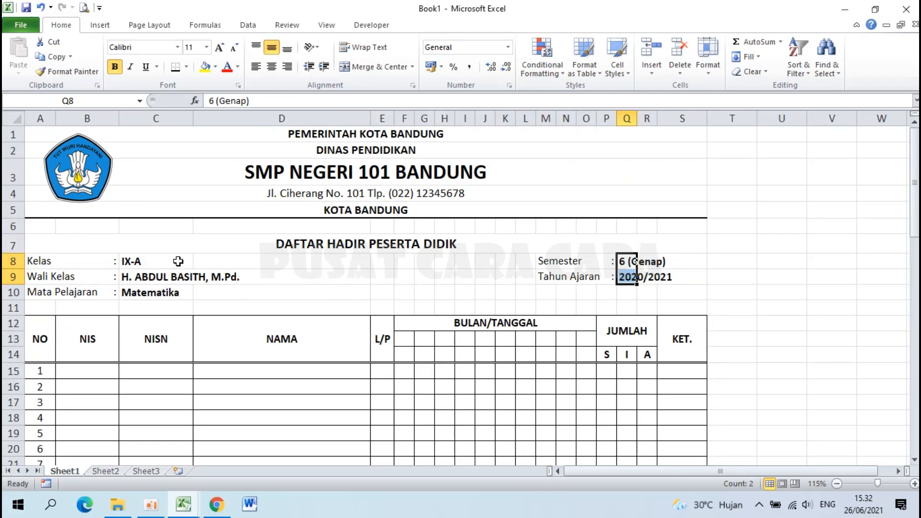
pyautogui.click(9, 260)
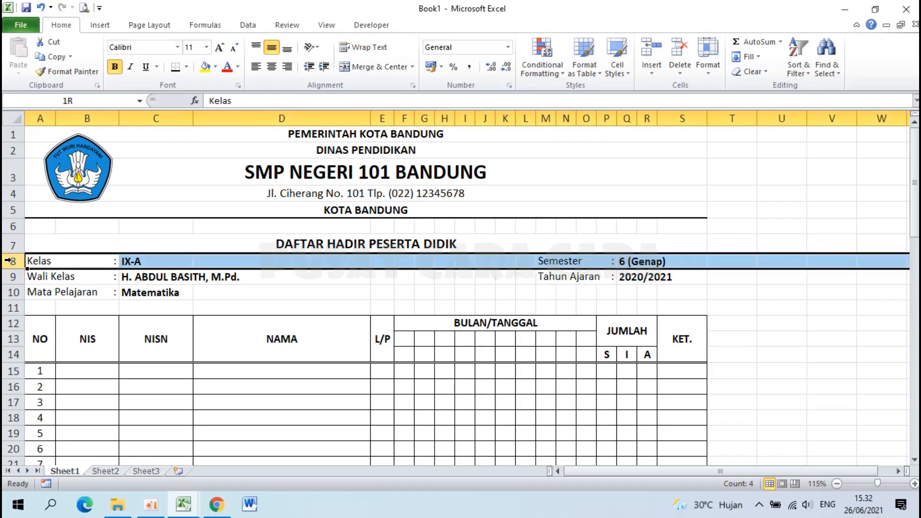
pyautogui.moveTo(8, 261); pyautogui.dragTo(44, 373)
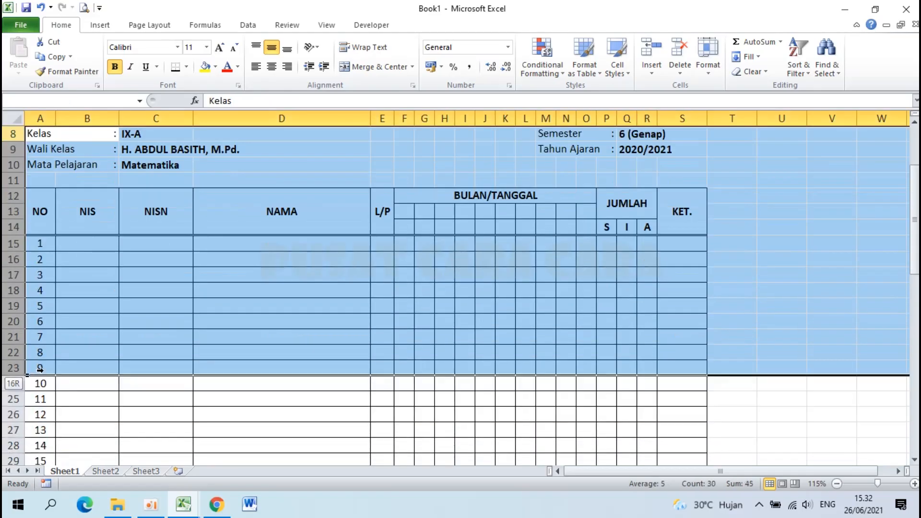
pyautogui.scroll(2, 44, 373)
pyautogui.moveTo(10, 136); pyautogui.dragTo(12, 243)
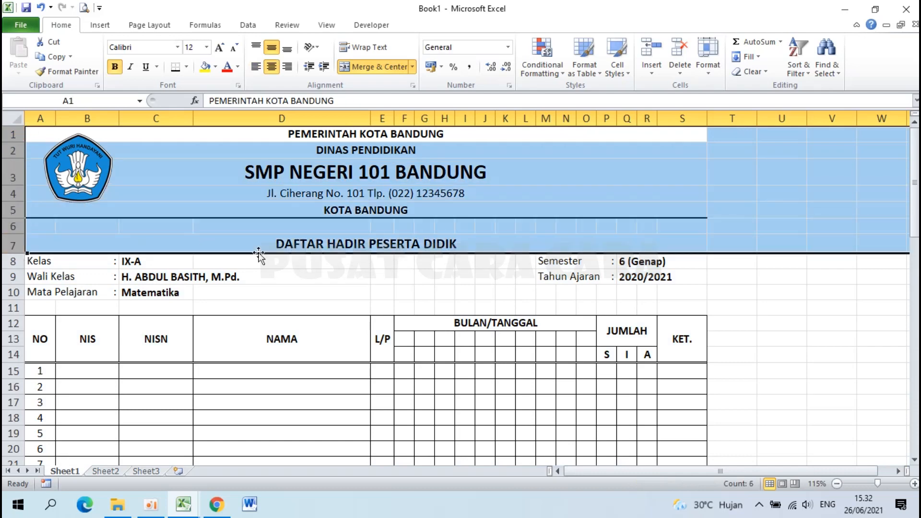
pyautogui.click(346, 275)
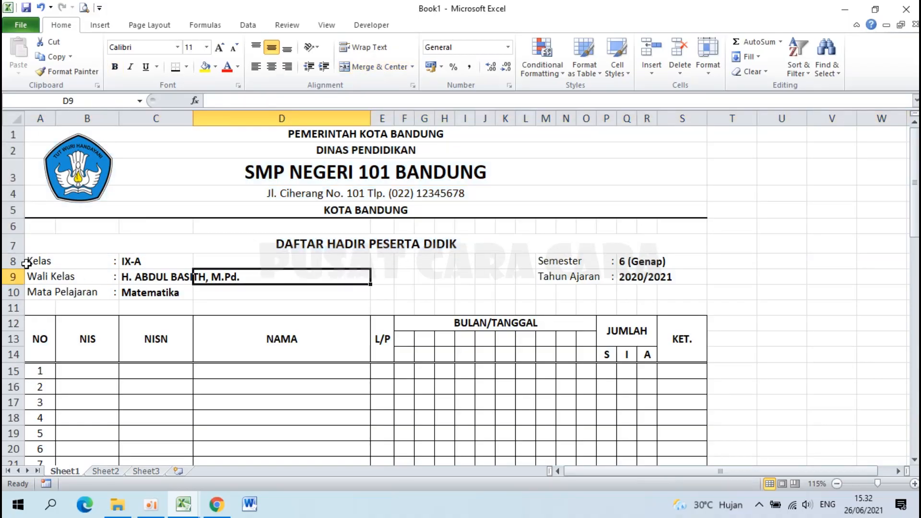
pyautogui.click(15, 262)
pyautogui.scroll(-15, 15, 261)
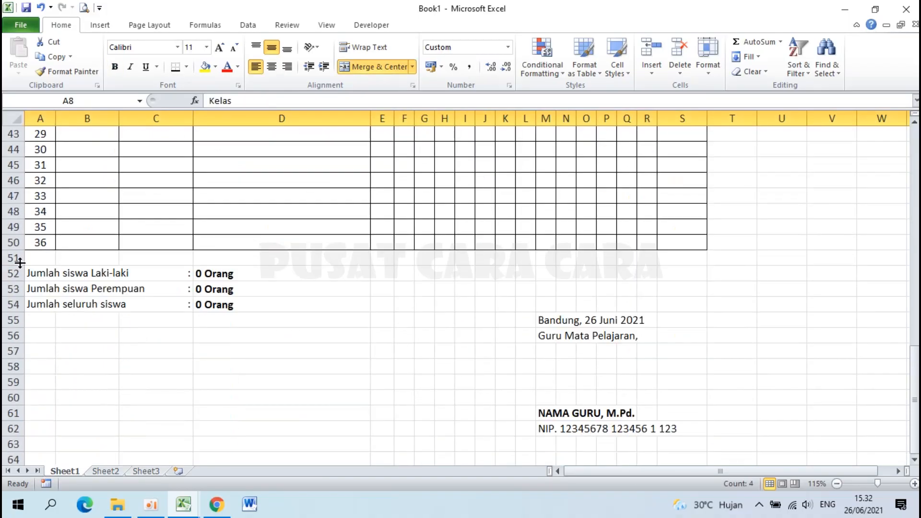
pyautogui.scroll(15, 14, 262)
pyautogui.click(142, 369)
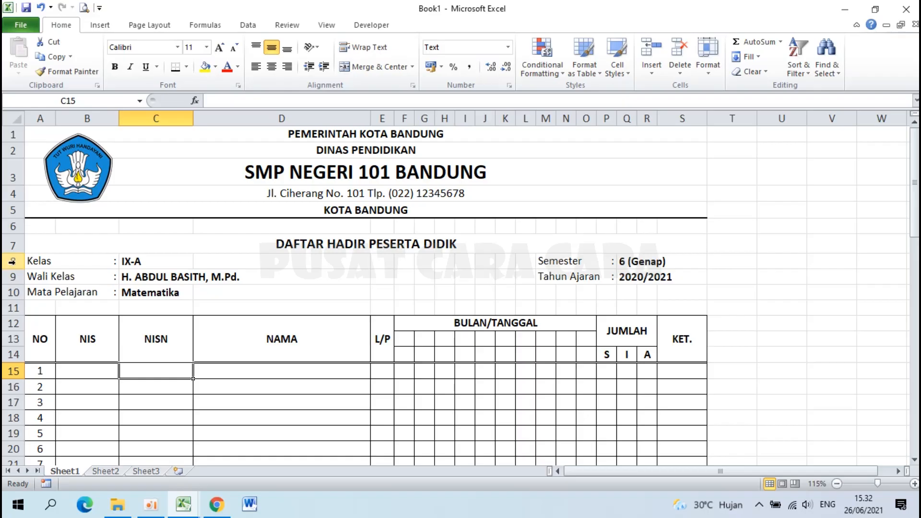
pyautogui.click(12, 262)
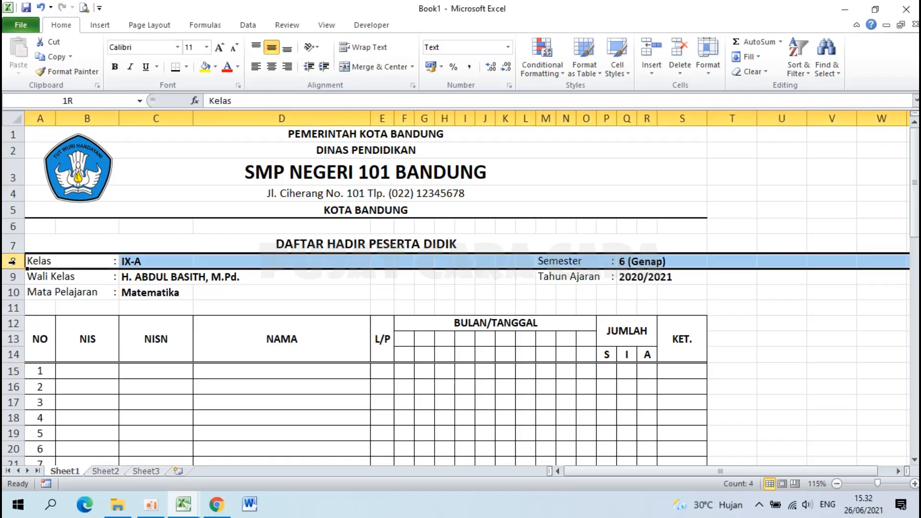
pyautogui.moveTo(13, 262); pyautogui.dragTo(24, 336)
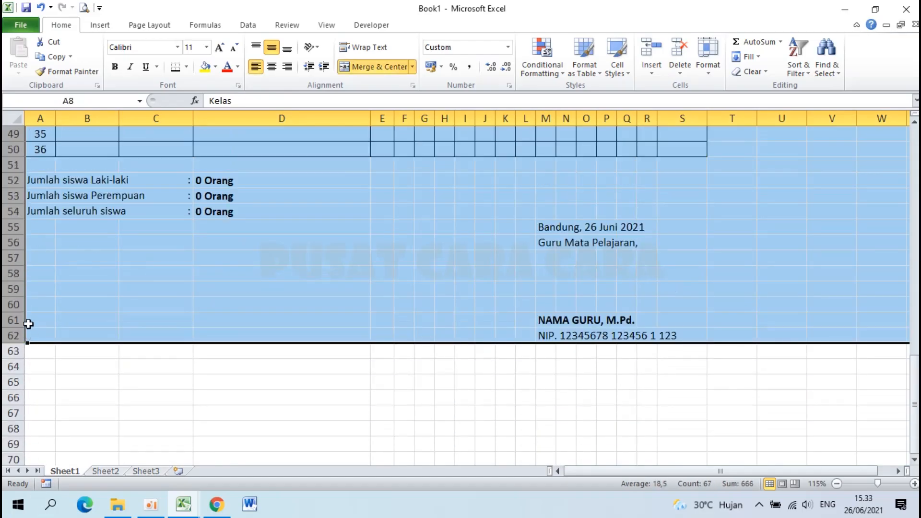
# Copy rows 1–62 and insert the copied block starting at row 63.
pyautogui.rightClick(16, 297)
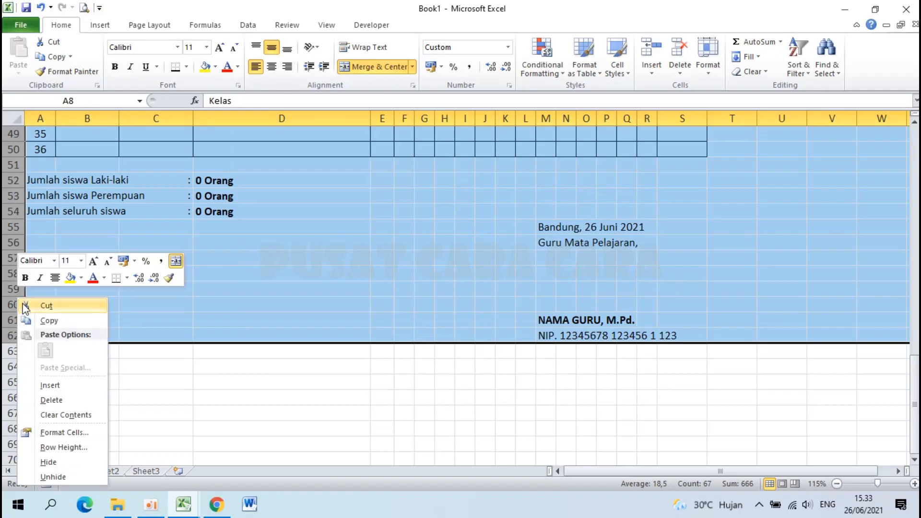
pyautogui.click(67, 320)
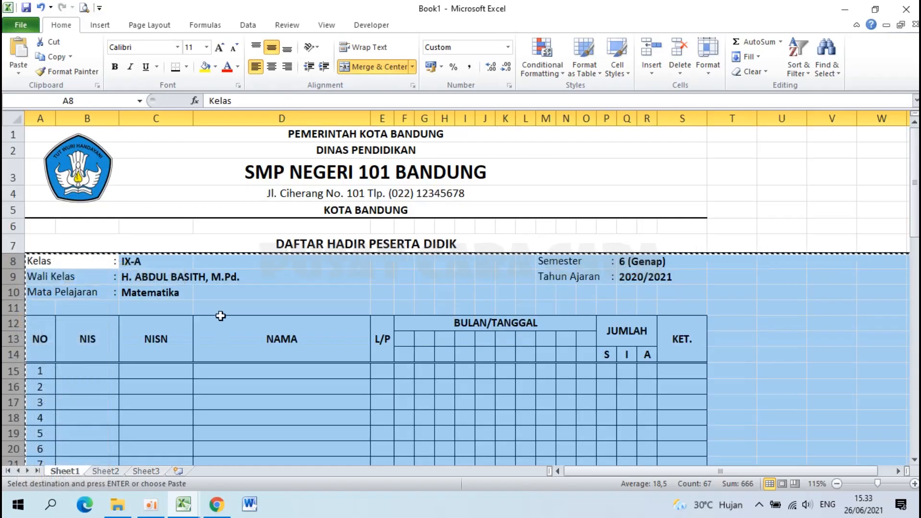
pyautogui.scroll(-18, 221, 316)
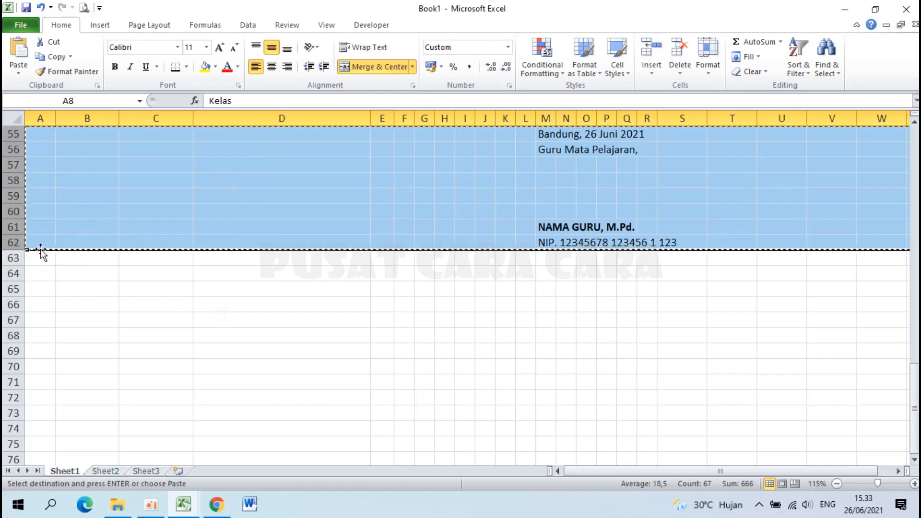
pyautogui.click(13, 258)
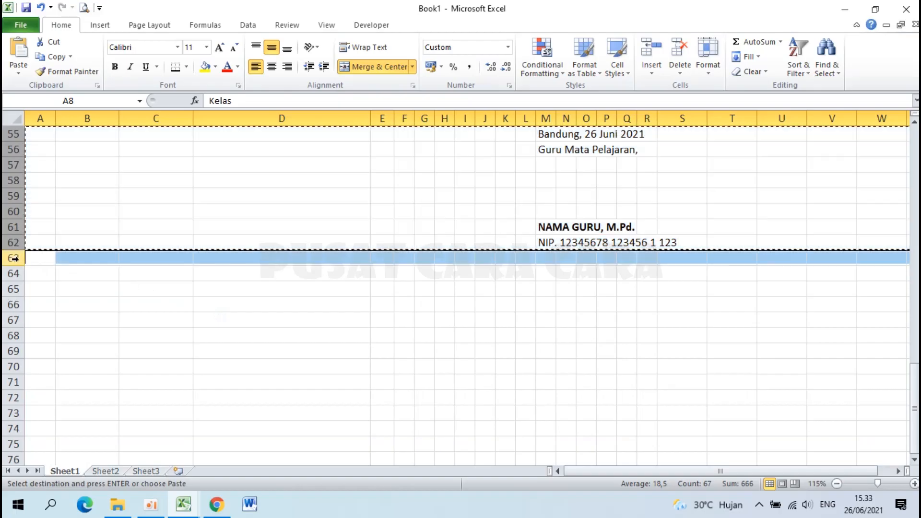
pyautogui.rightClick(14, 258)
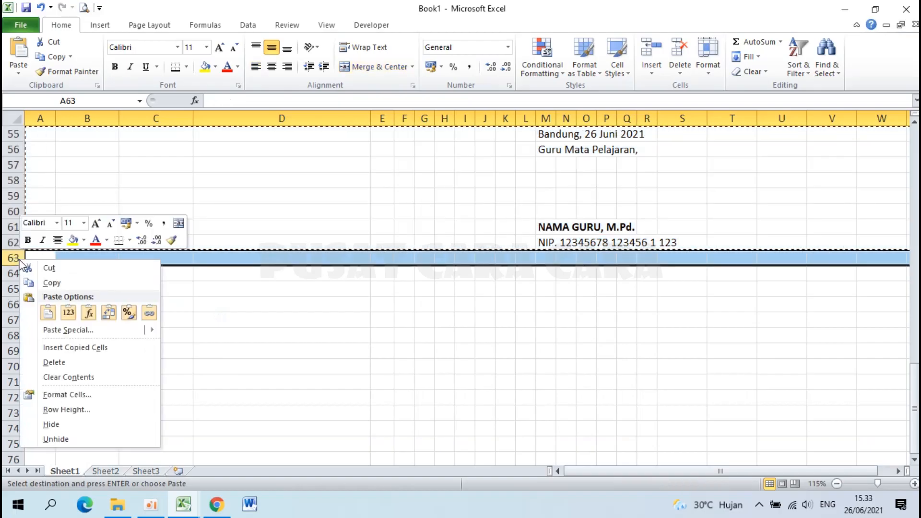
pyautogui.click(120, 352)
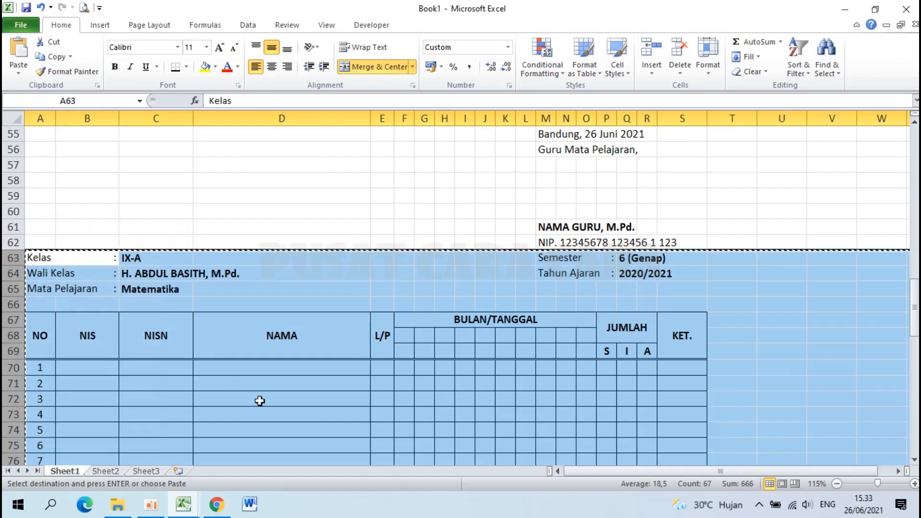
# Insert further copies of the attendance block at rows 118 and 173.
pyautogui.scroll(-11, 260, 401)
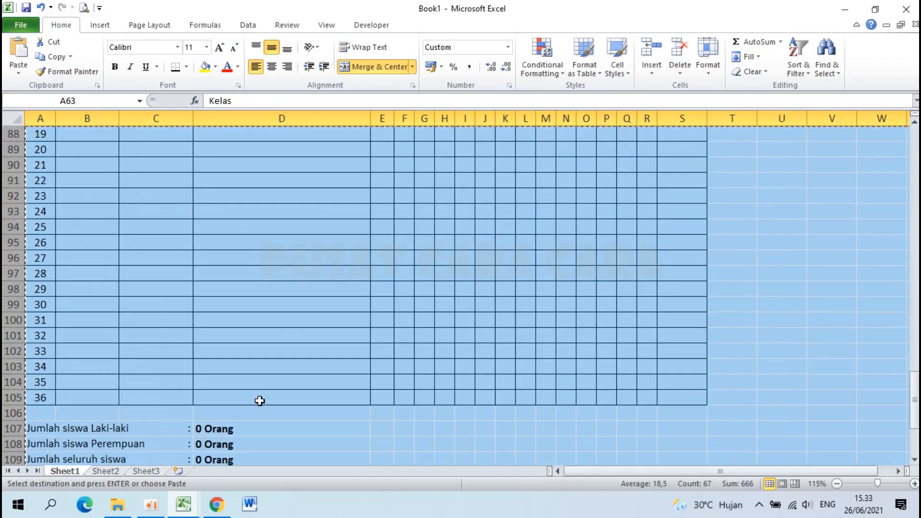
pyautogui.scroll(-6, 259, 401)
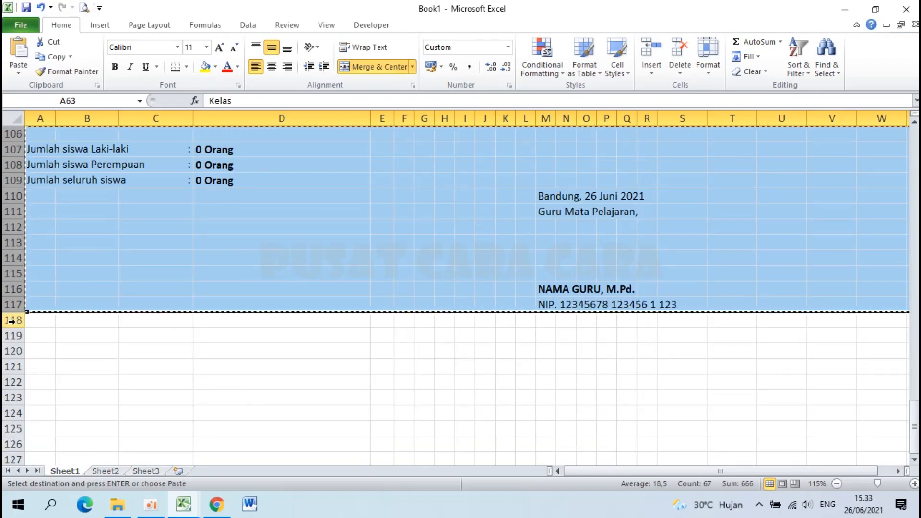
pyautogui.click(10, 320)
pyautogui.rightClick(16, 325)
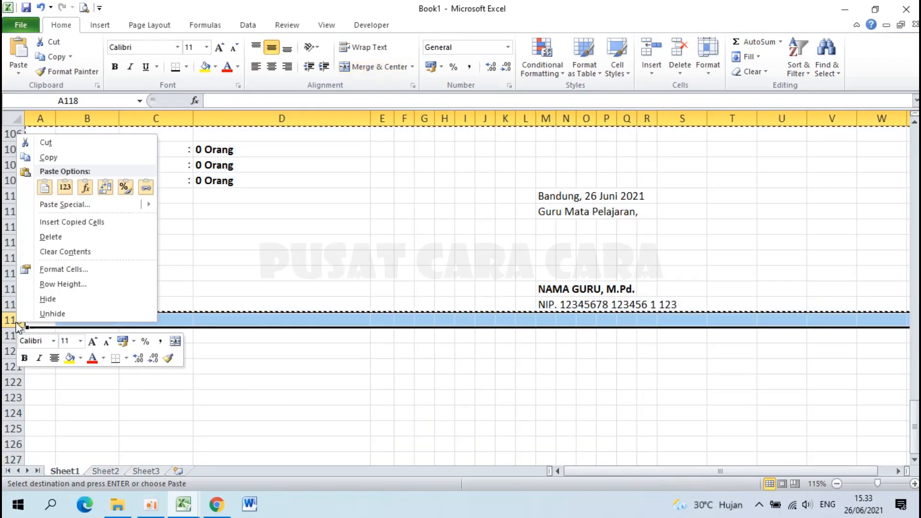
pyautogui.click(89, 223)
pyautogui.scroll(-4, 181, 426)
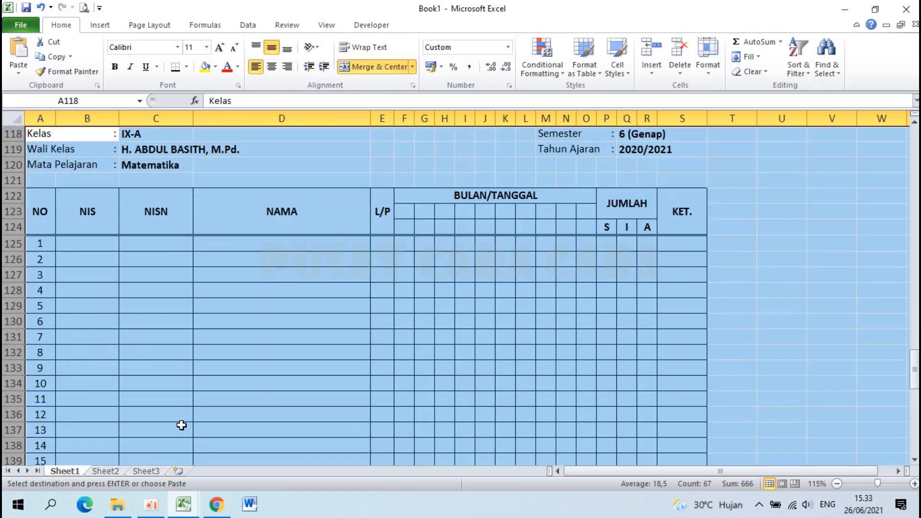
pyautogui.scroll(-16, 83, 360)
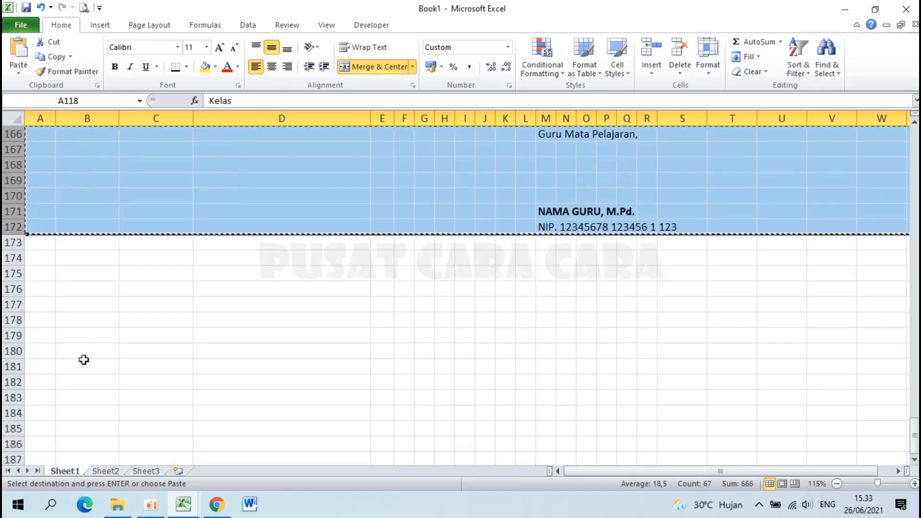
pyautogui.rightClick(16, 243)
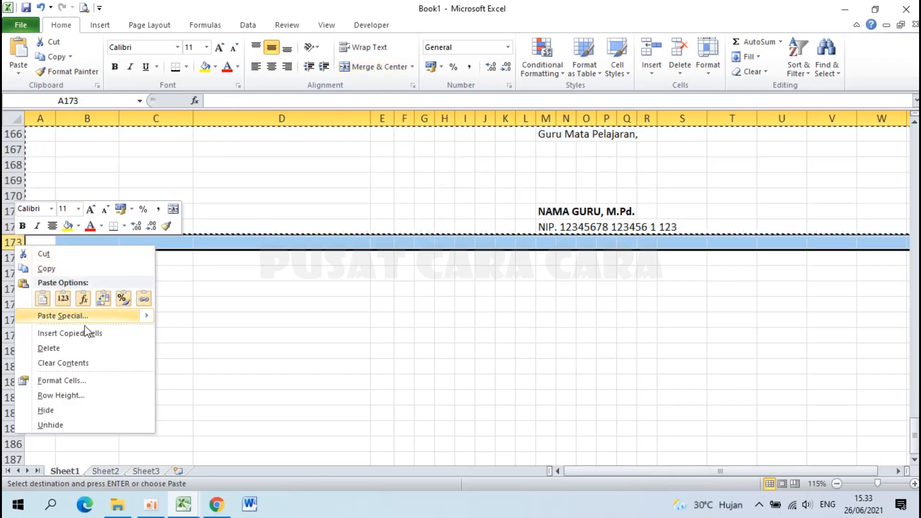
pyautogui.click(93, 333)
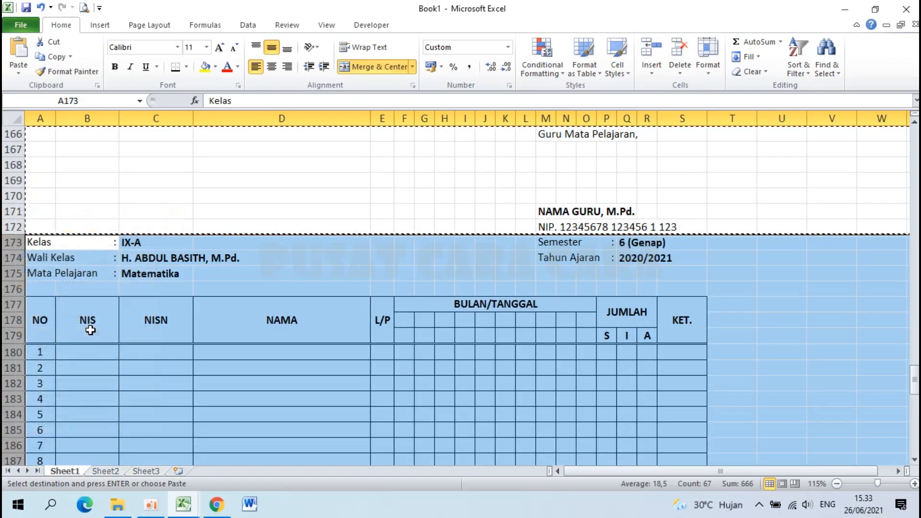
pyautogui.scroll(17, 90, 330)
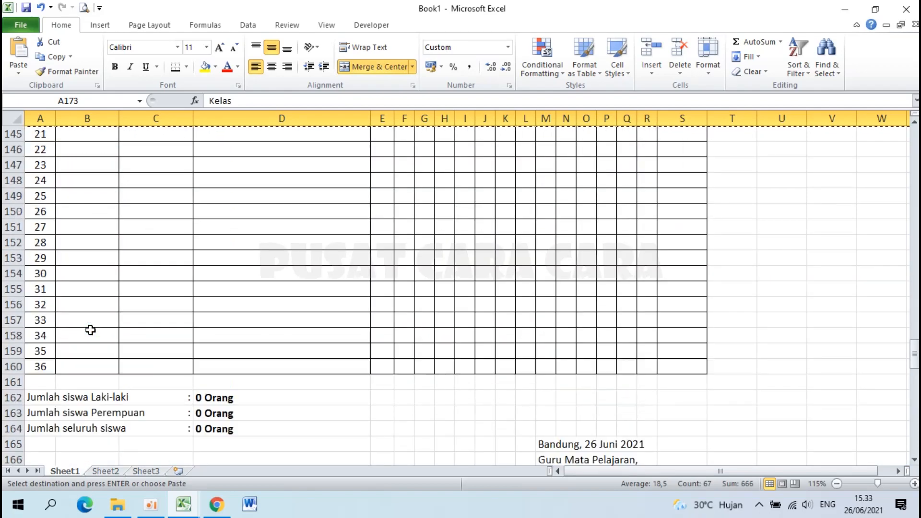
pyautogui.scroll(13, 91, 330)
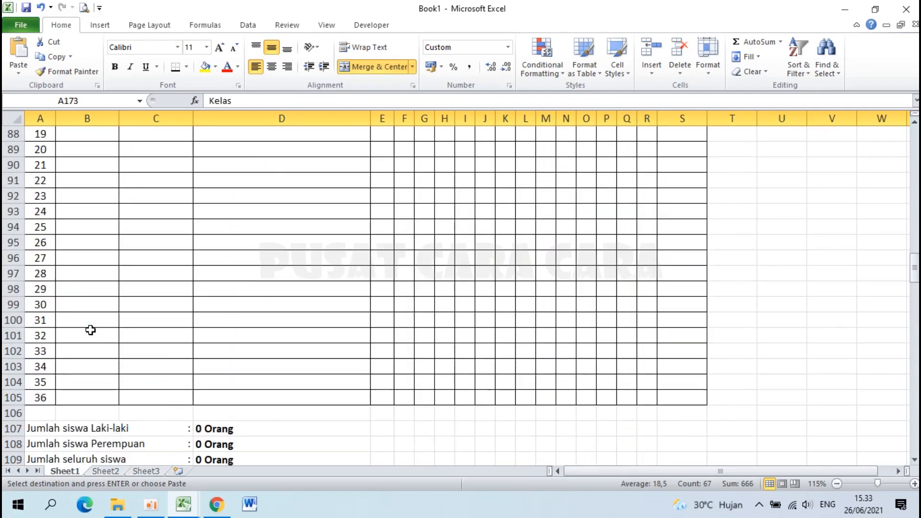
pyautogui.scroll(20, 90, 330)
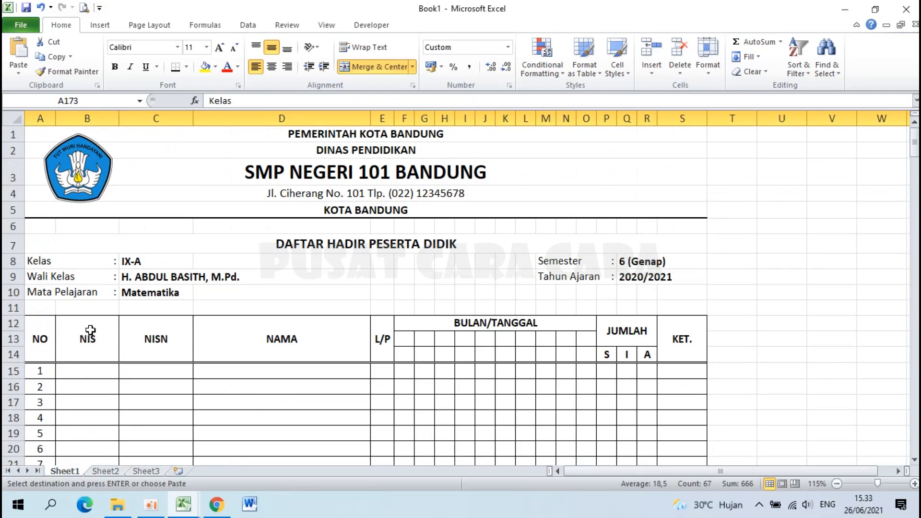
pyautogui.keyDown('ctrl'); pyautogui.scroll(-2, 91, 330); pyautogui.keyUp('ctrl')
# Cancel the pending copy, then set the second block to class IX-B with its new homeroom teacher's name.
pyautogui.keyDown('ctrl'); pyautogui.scroll(1, 90, 331); pyautogui.keyUp('ctrl')
pyautogui.click(91, 332)
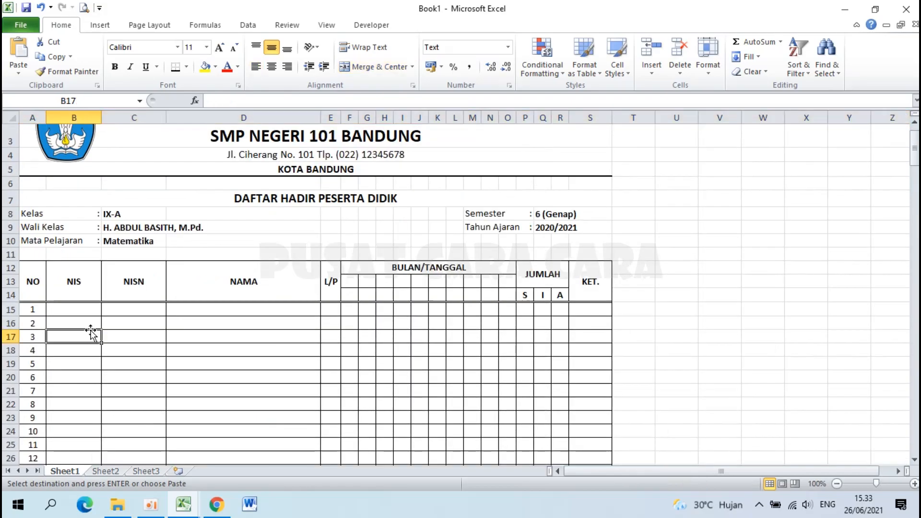
pyautogui.press('Escape')
pyautogui.scroll(-16, 90, 330)
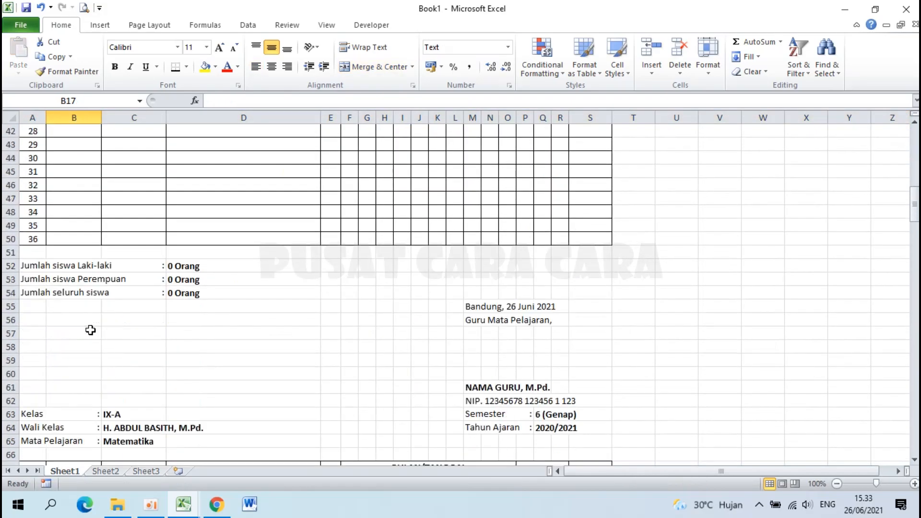
pyautogui.click(135, 291)
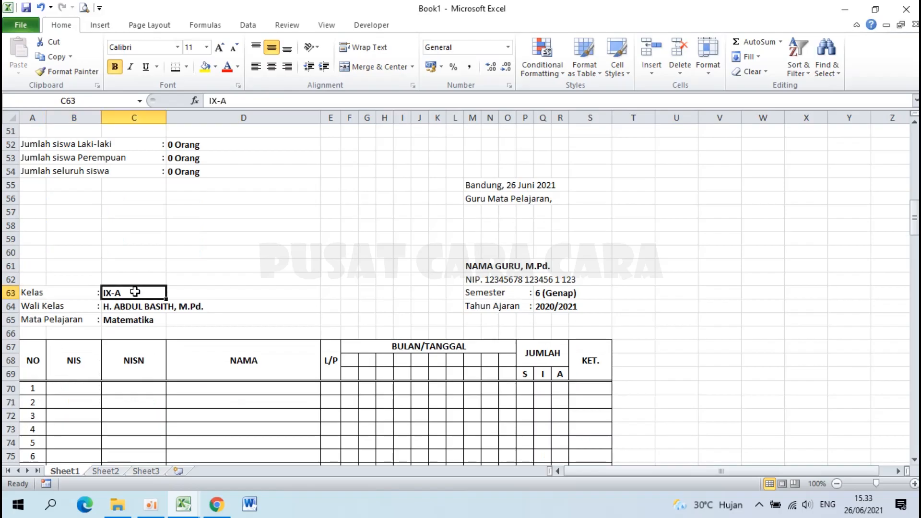
pyautogui.doubleClick(135, 292)
pyautogui.press('BackSpace')
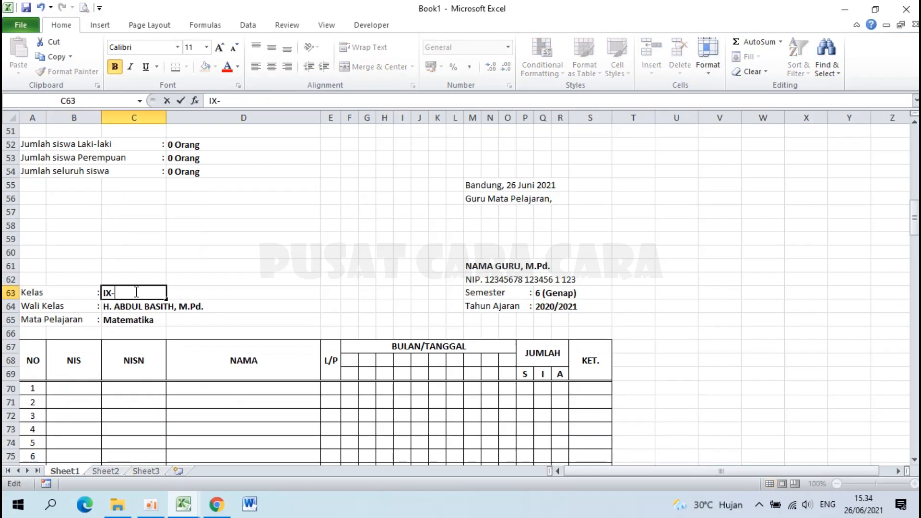
pyautogui.write('B')
pyautogui.press('Return')
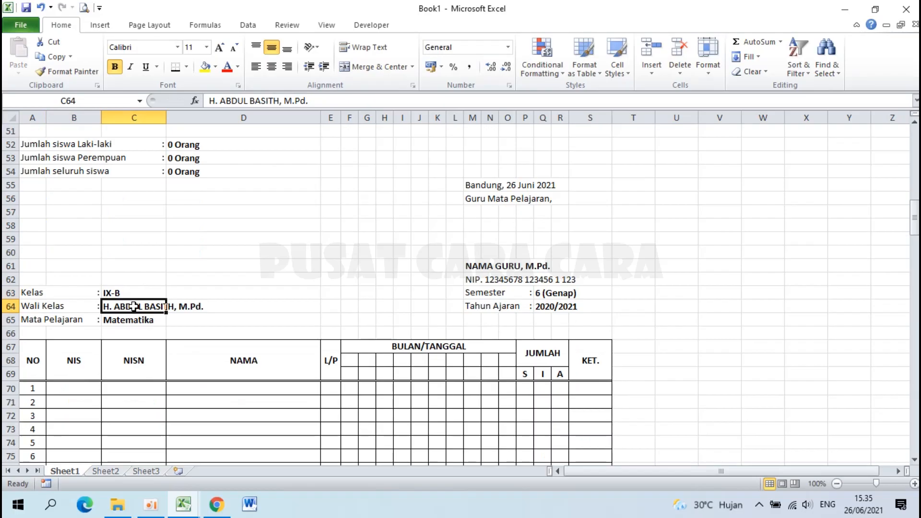
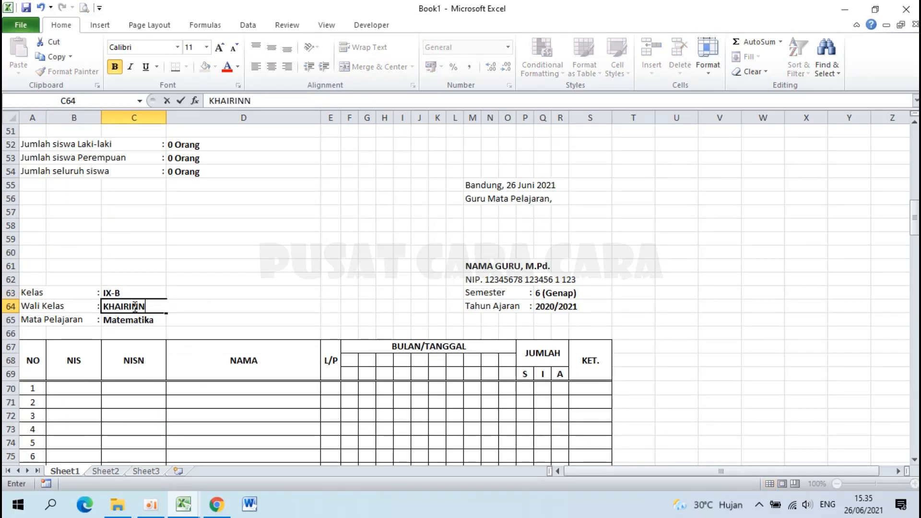
pyautogui.press('Return')
# Change the third block to class IX-C and enter its homeroom teacher's name.
pyautogui.scroll(-16, 133, 307)
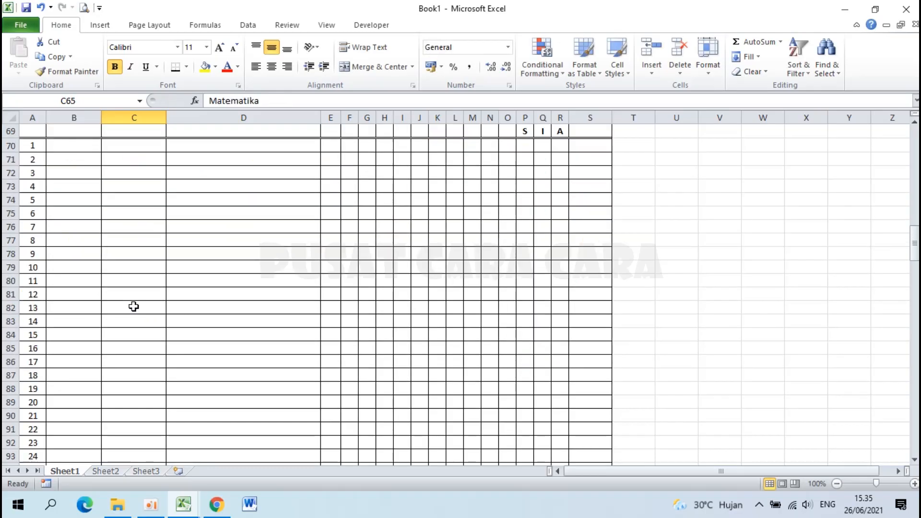
pyautogui.scroll(-3, 133, 306)
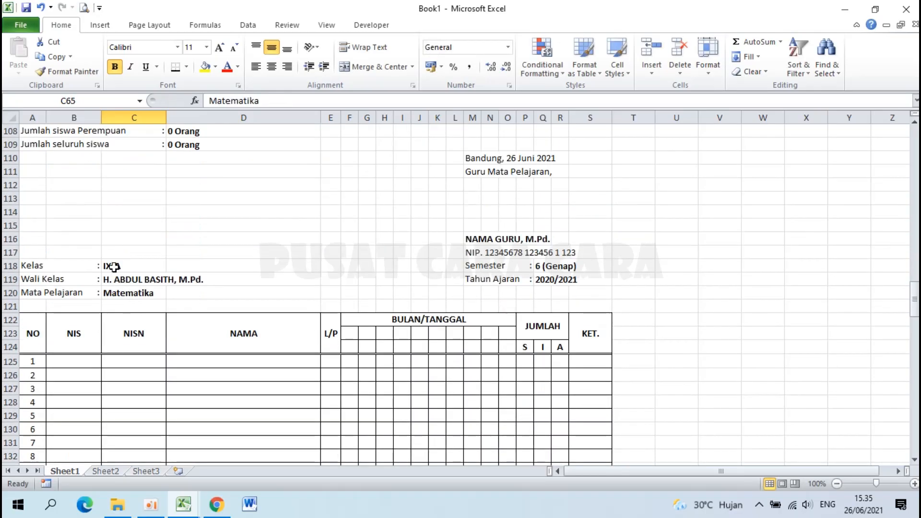
pyautogui.doubleClick(133, 265)
pyautogui.press('BackSpace')
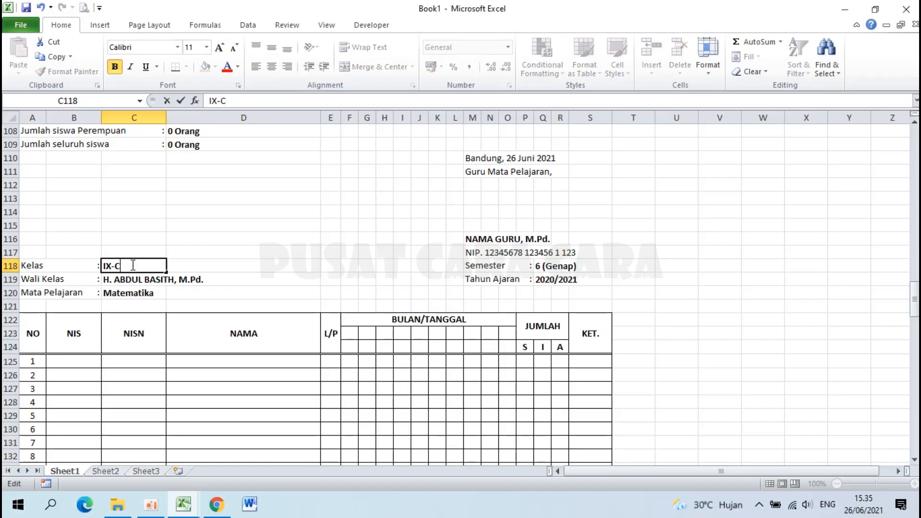
pyautogui.write('C')
pyautogui.press('Return')
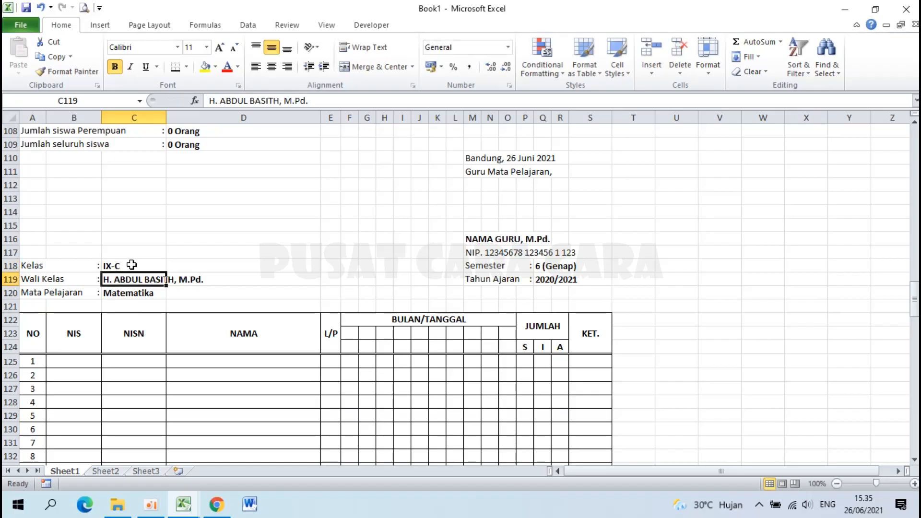
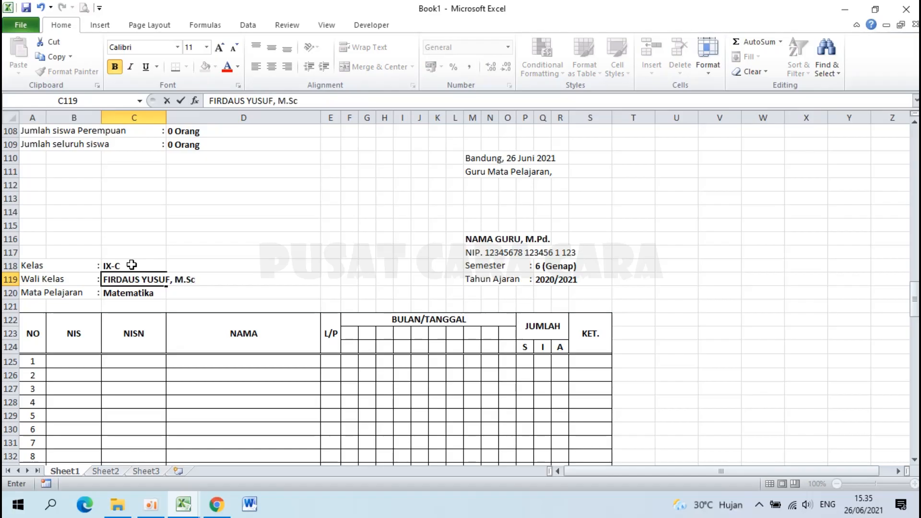
pyautogui.press('Return')
# Change the fourth block at row 173 to class IX-D with its homeroom teacher's name.
pyautogui.scroll(-17, 132, 265)
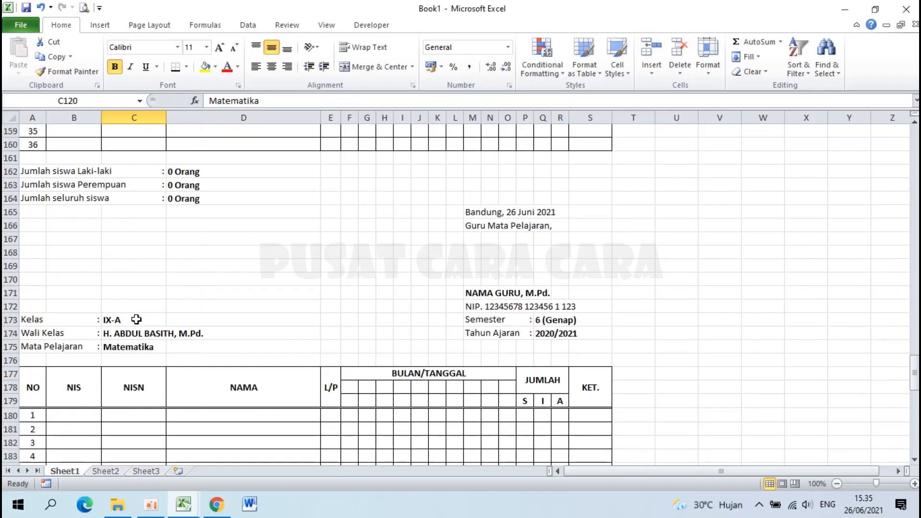
pyautogui.click(137, 319)
pyautogui.doubleClick(137, 320)
pyautogui.press('BackSpace')
pyautogui.write('D')
pyautogui.press('Return')
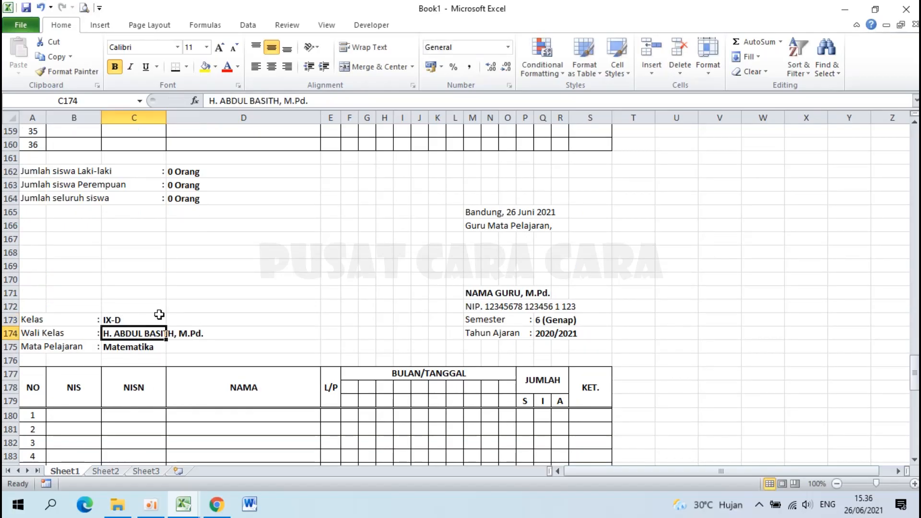
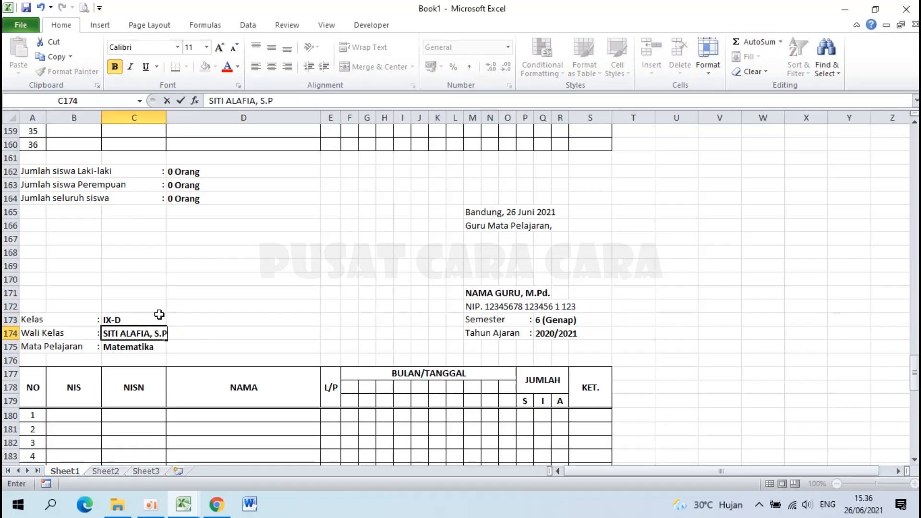
pyautogui.write('d.')
pyautogui.press('Return')
pyautogui.scroll(13, 249, 254)
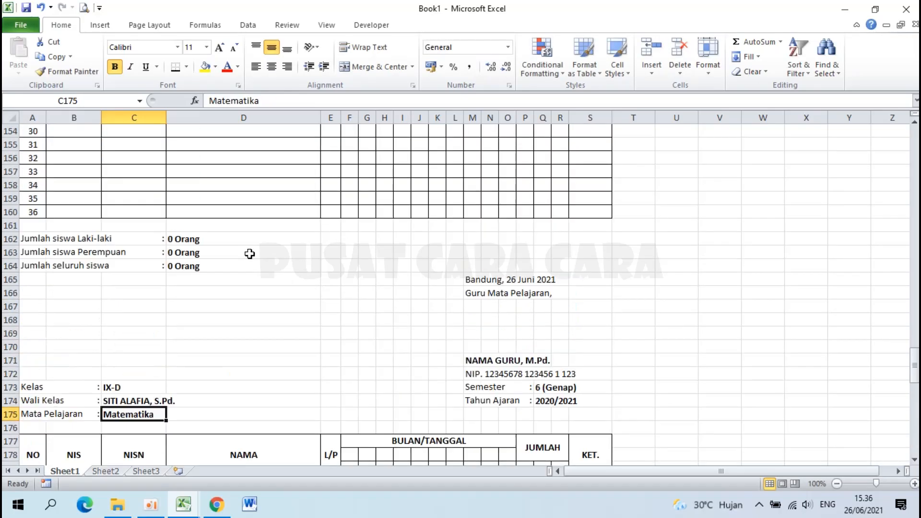
pyautogui.scroll(20, 250, 254)
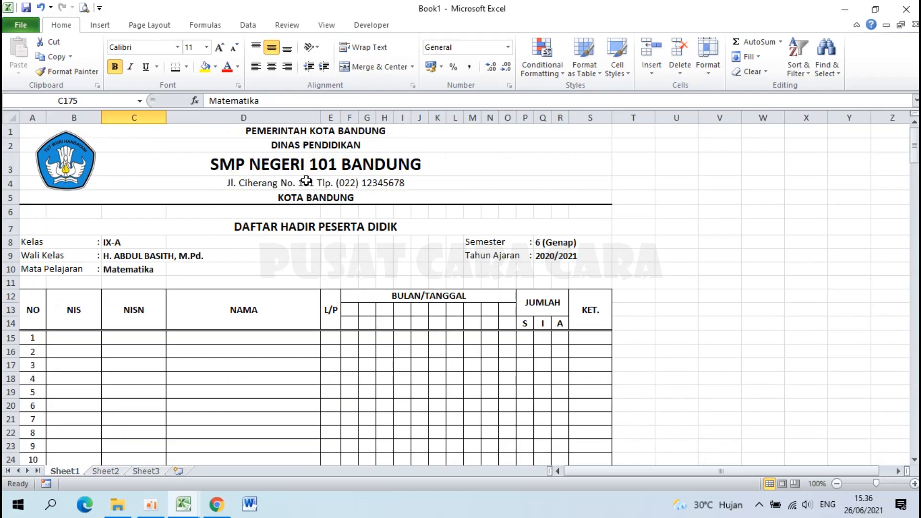
pyautogui.moveTo(309, 130); pyautogui.dragTo(326, 229)
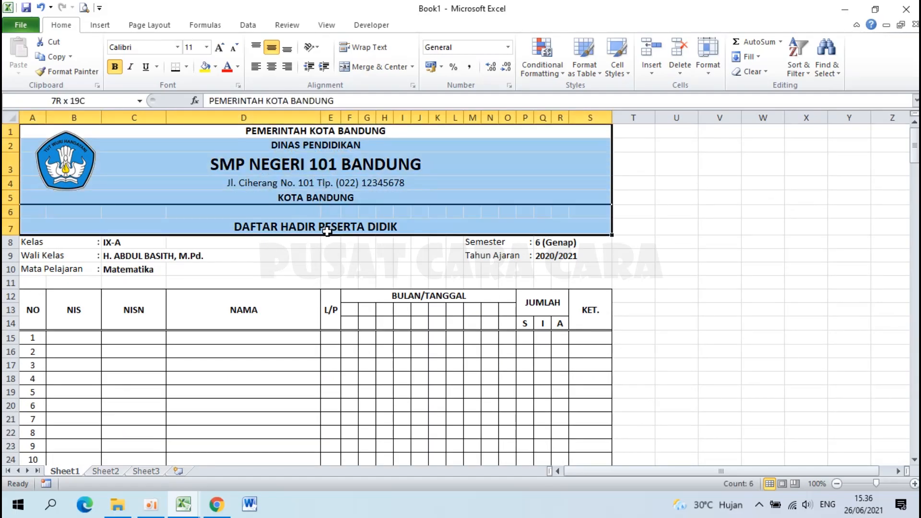
pyautogui.moveTo(326, 231); pyautogui.dragTo(327, 232)
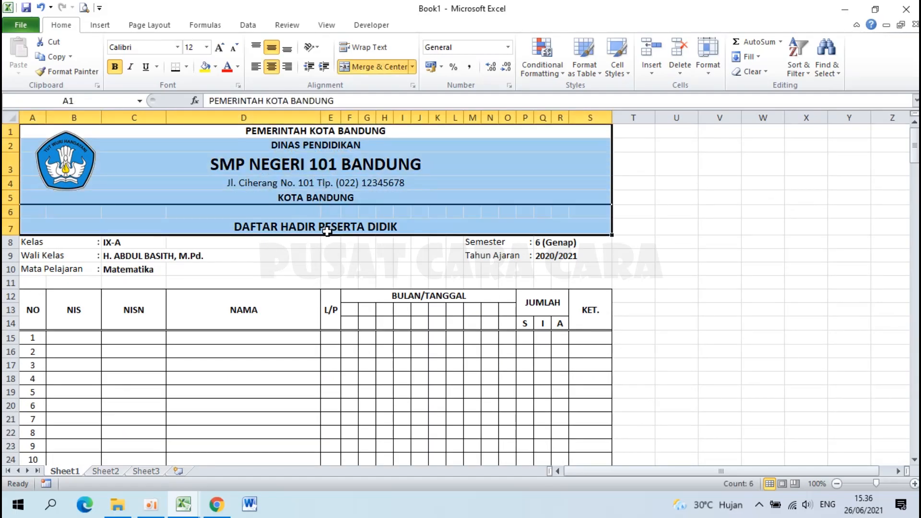
pyautogui.click(370, 265)
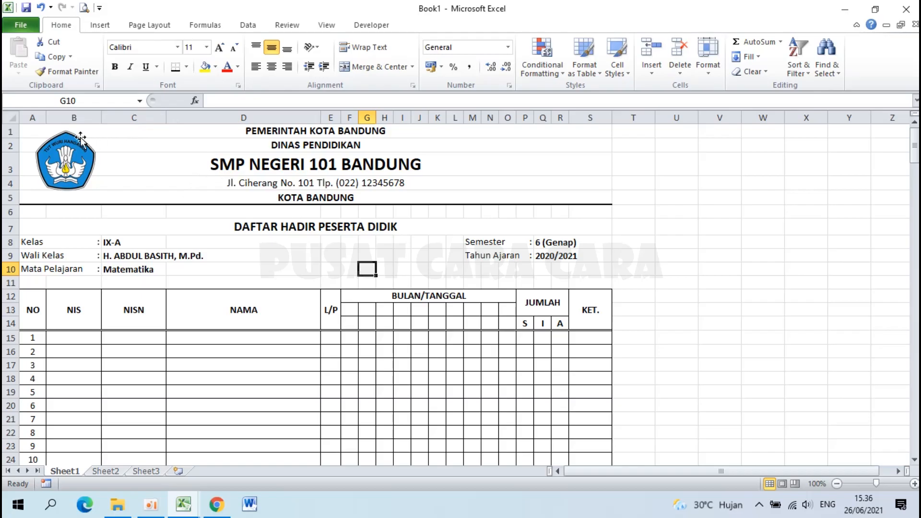
pyautogui.moveTo(6, 128); pyautogui.dragTo(14, 229)
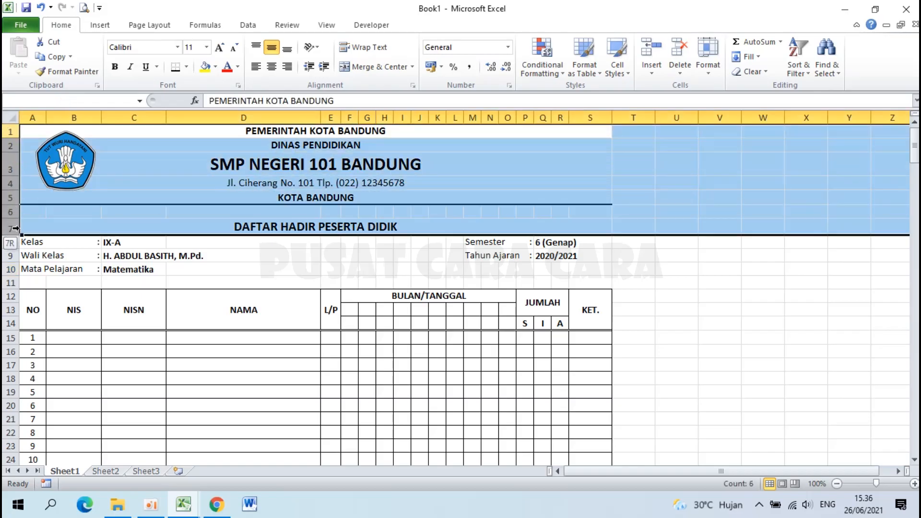
pyautogui.click(294, 238)
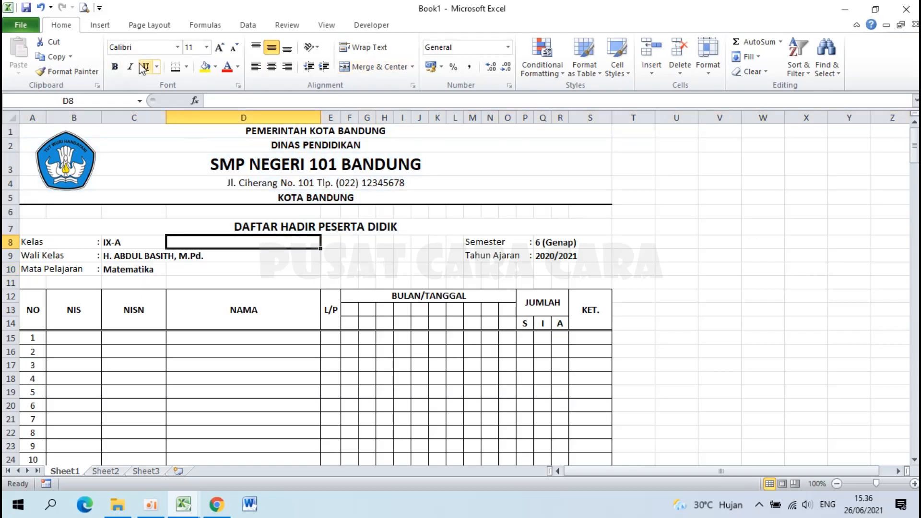
# In Page Setup's Sheet tab, set Rows to repeat at top to $1:$7.
pyautogui.click(125, 24)
pyautogui.click(172, 60)
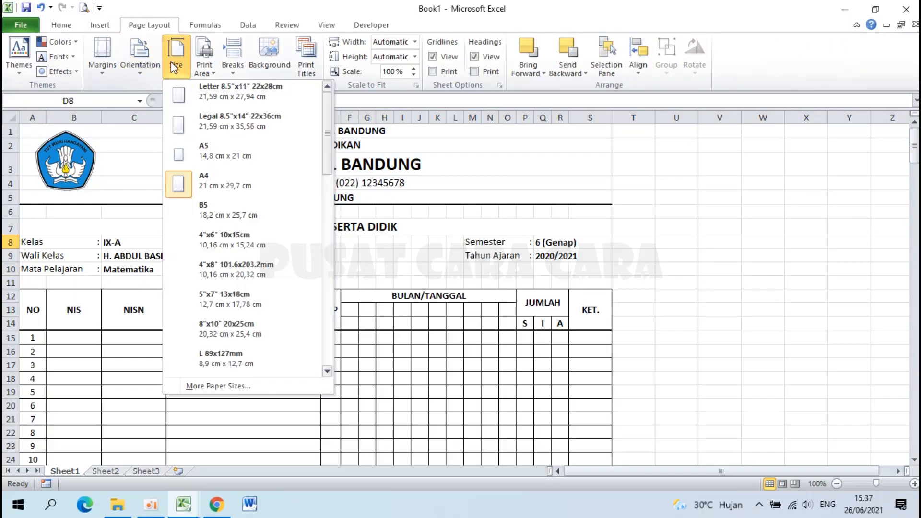
pyautogui.click(244, 385)
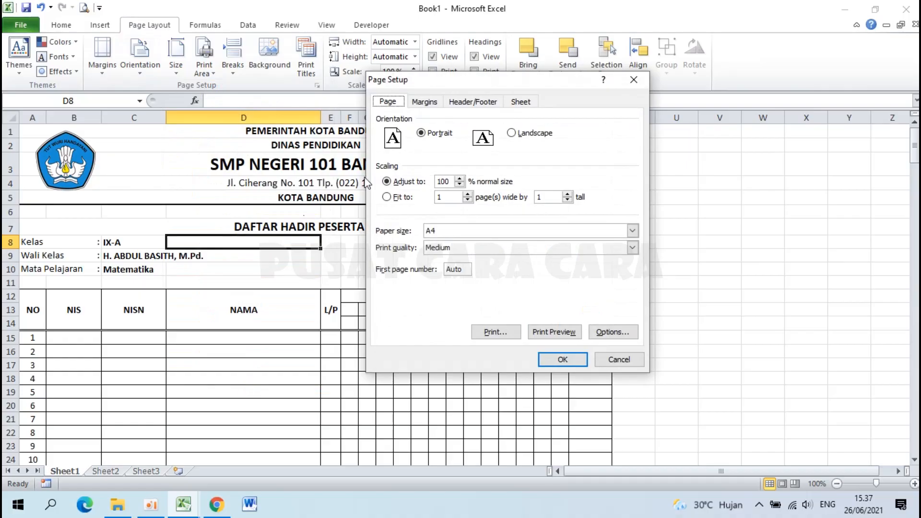
pyautogui.click(527, 104)
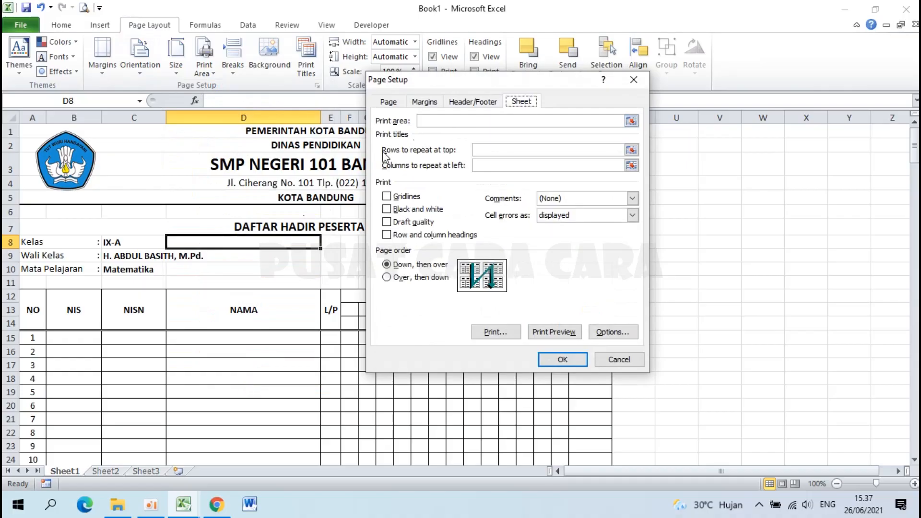
pyautogui.click(632, 152)
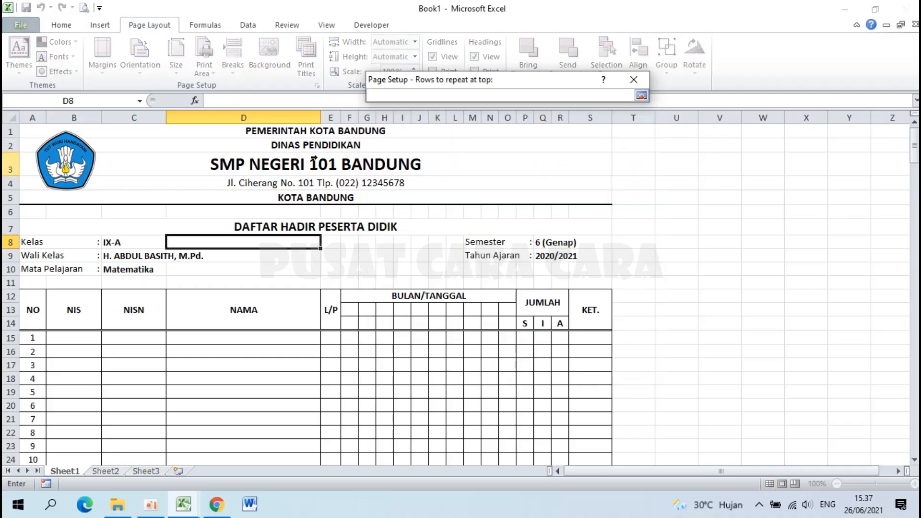
pyautogui.moveTo(9, 132); pyautogui.dragTo(6, 231)
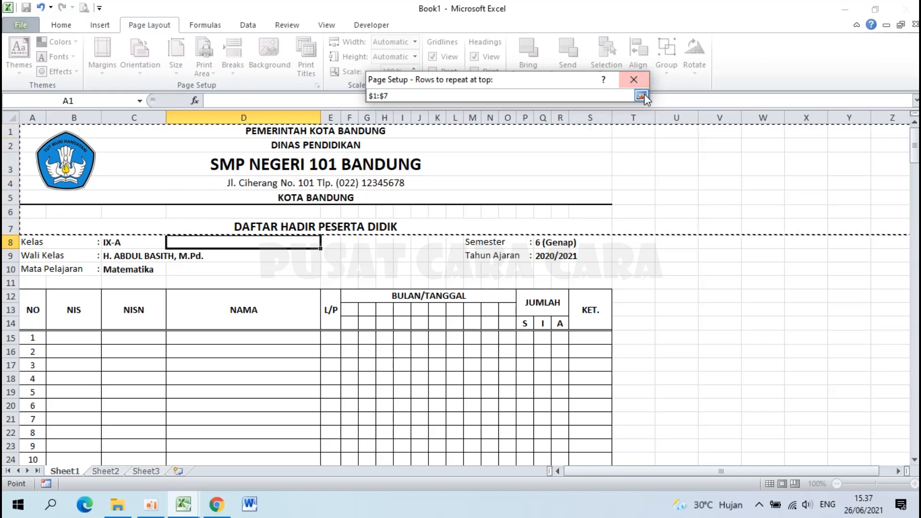
pyautogui.click(641, 95)
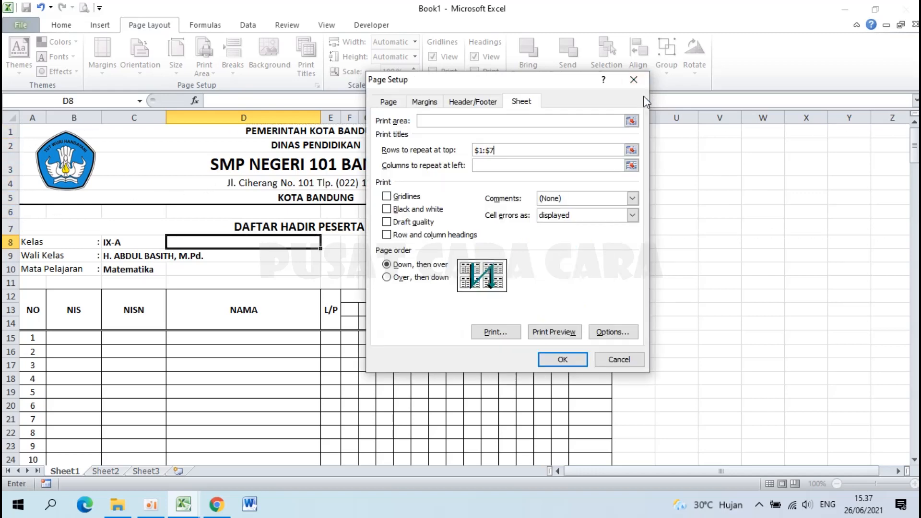
pyautogui.click(562, 360)
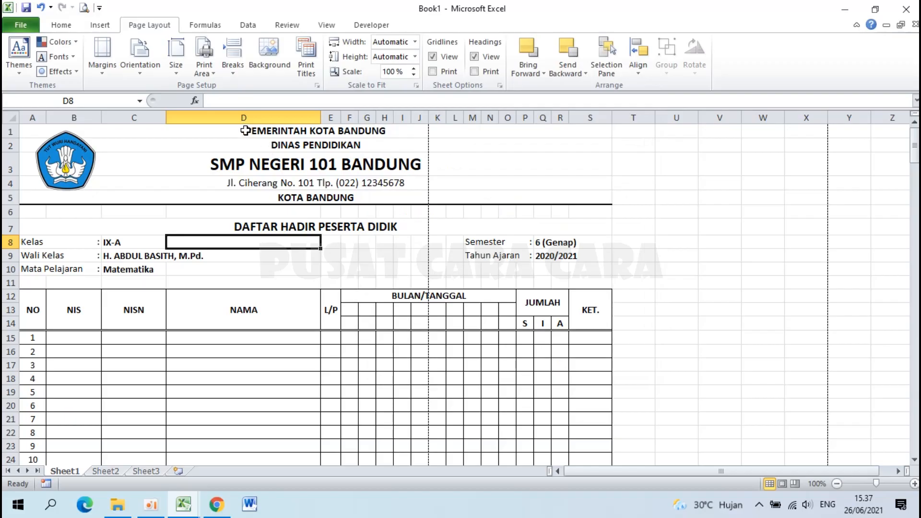
# Set A1:S227 as the print area, leaving the page orientation unchanged.
pyautogui.moveTo(196, 134); pyautogui.dragTo(429, 424)
pyautogui.scroll(20, 428, 423)
pyautogui.scroll(8, 429, 424)
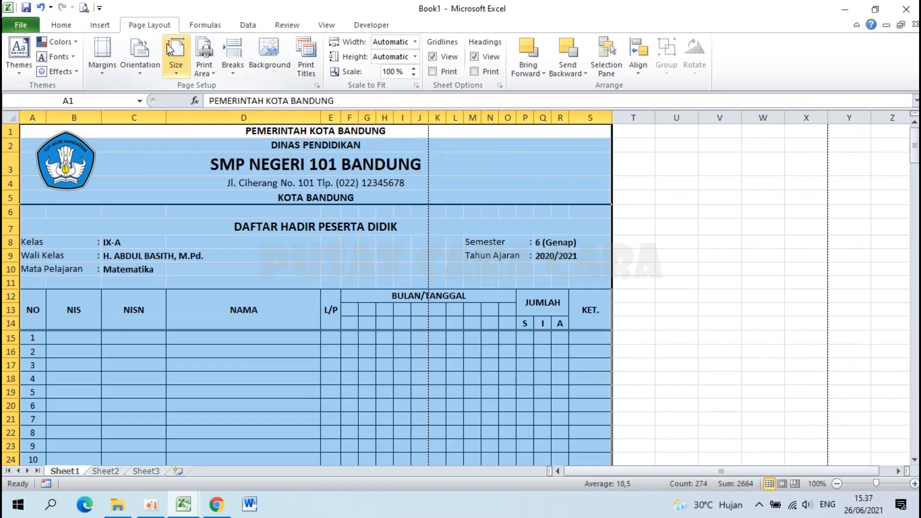
pyautogui.click(209, 62)
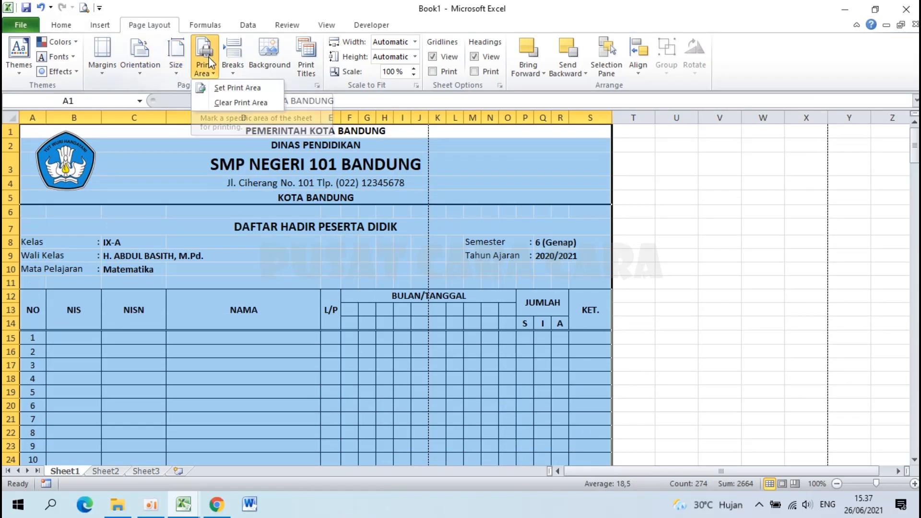
pyautogui.click(221, 86)
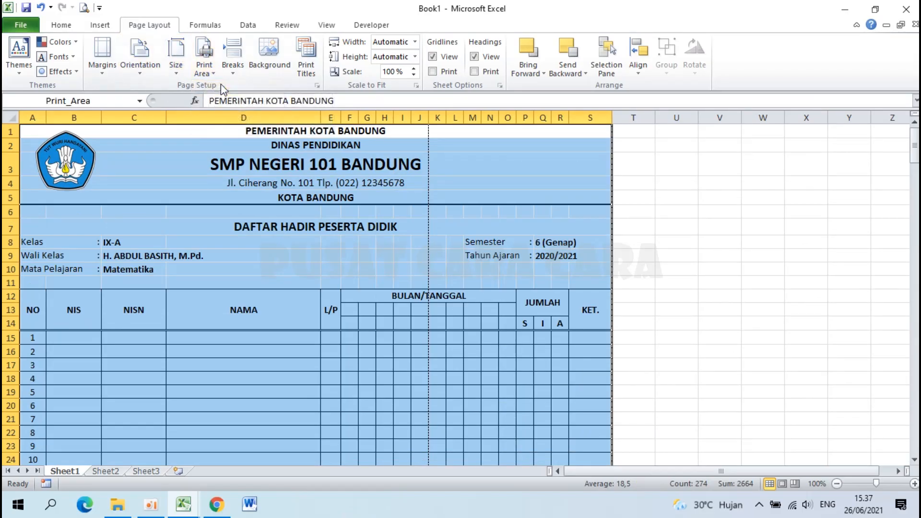
pyautogui.click(134, 62)
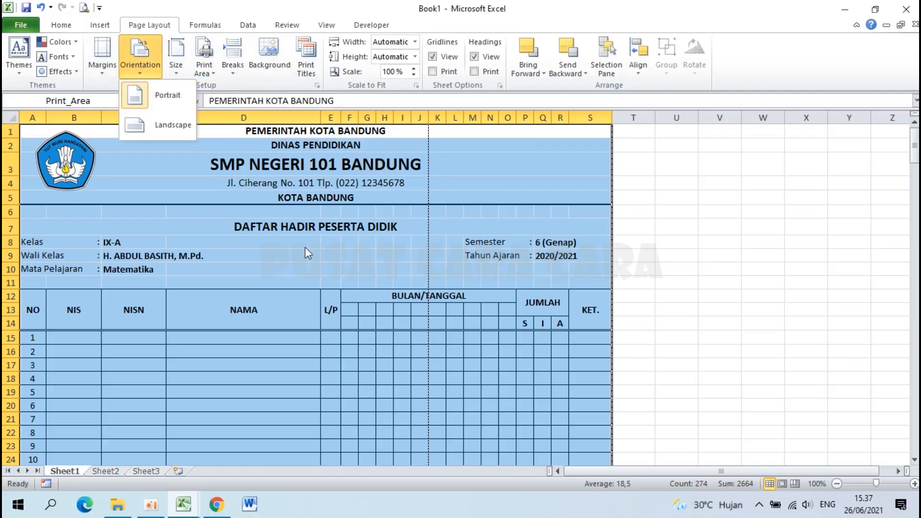
pyautogui.click(204, 173)
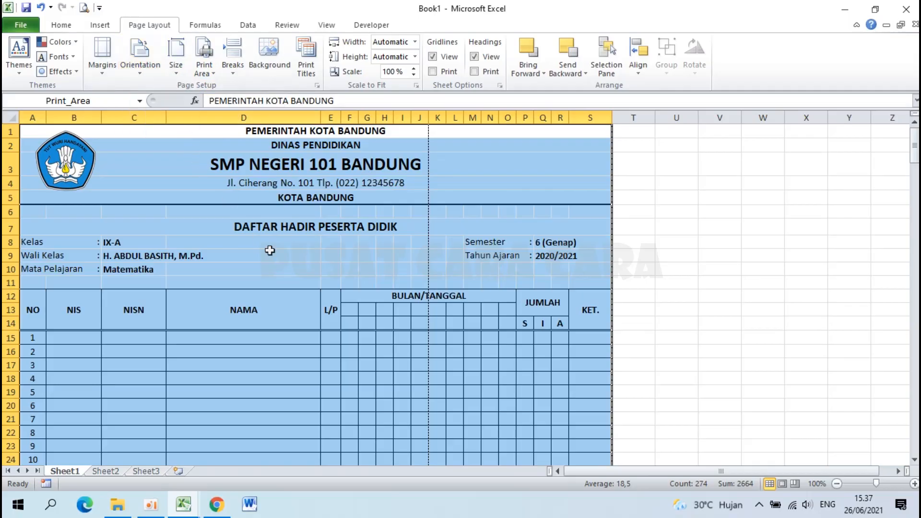
# View the sheet in Page Break Preview and scroll to check the automatic break after column J.
pyautogui.click(795, 485)
pyautogui.click(418, 289)
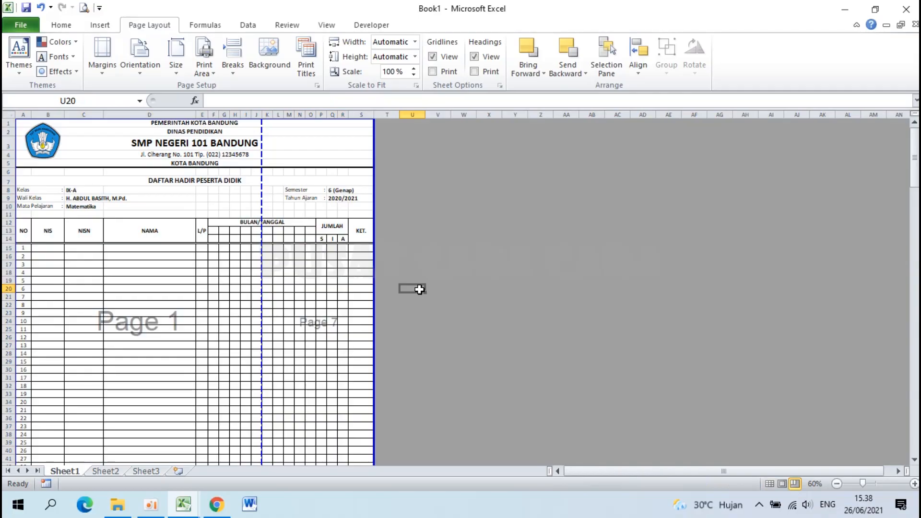
pyautogui.scroll(4, 283, 252)
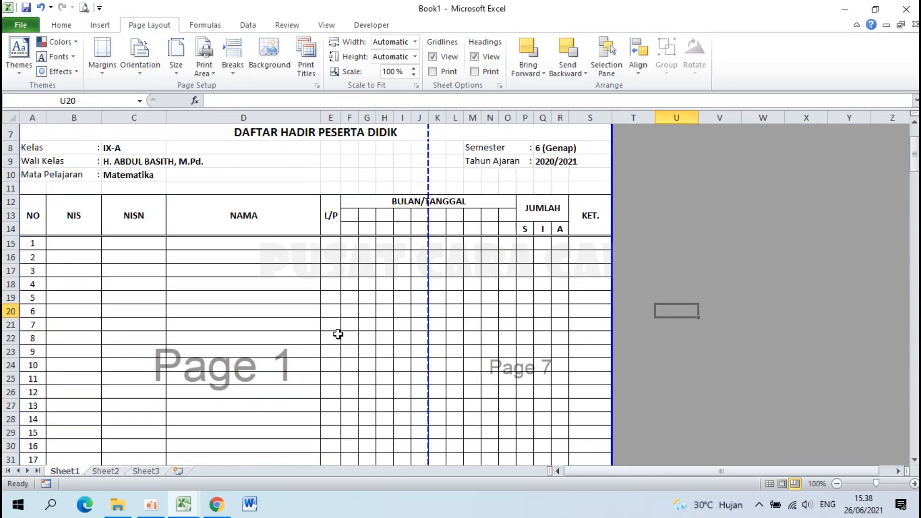
pyautogui.scroll(-2, 338, 335)
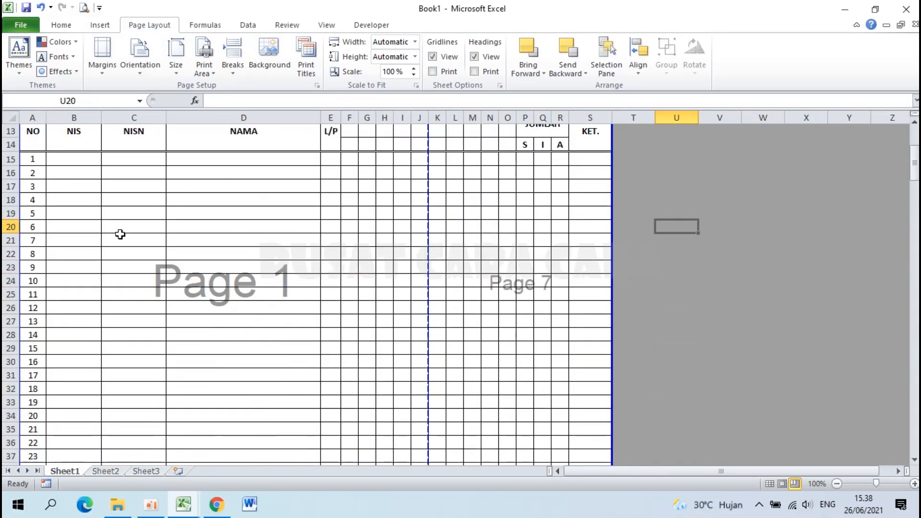
pyautogui.scroll(4, 283, 306)
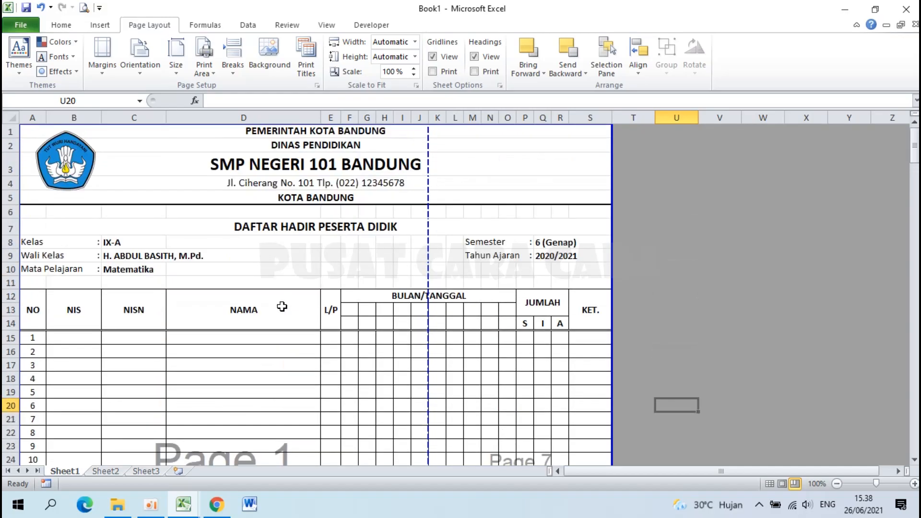
pyautogui.scroll(-3, 482, 313)
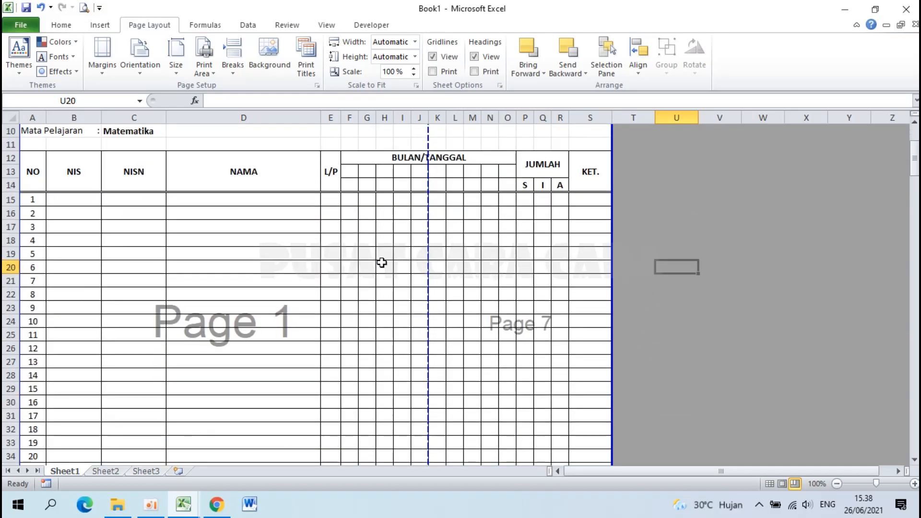
pyautogui.scroll(3, 311, 265)
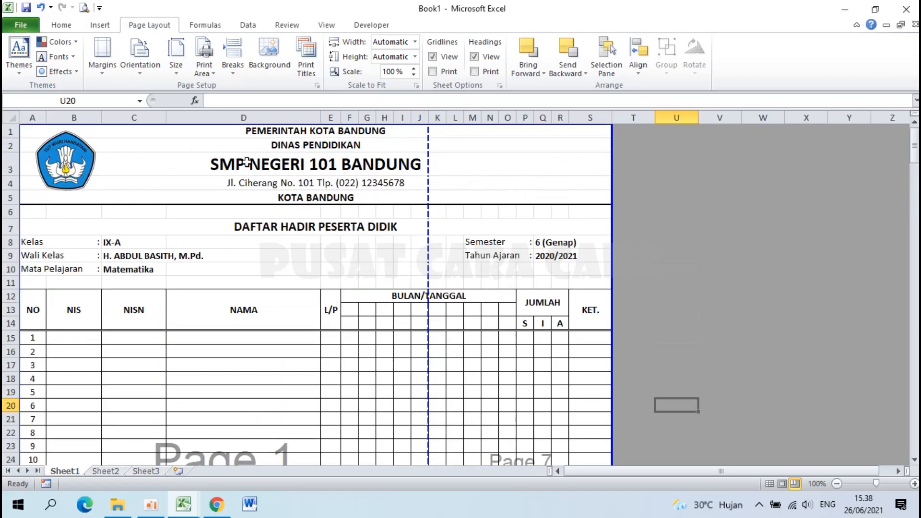
# Open the print preview, keep the Canon iP2700 series printer, and bring up Page Setup.
pyautogui.click(100, 9)
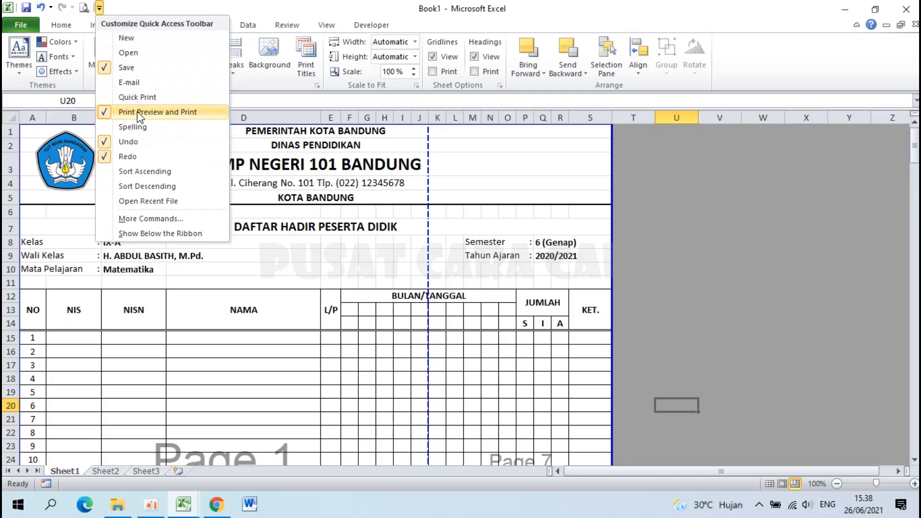
pyautogui.click(98, 5)
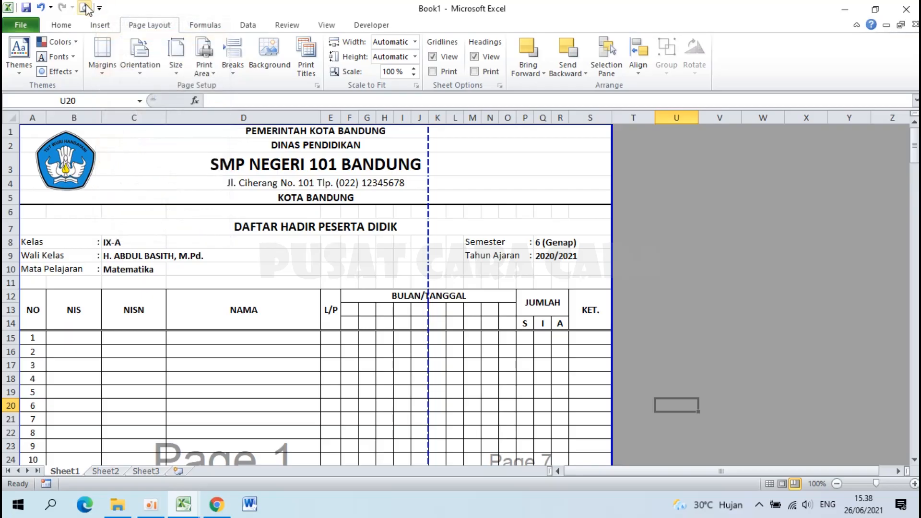
pyautogui.click(86, 9)
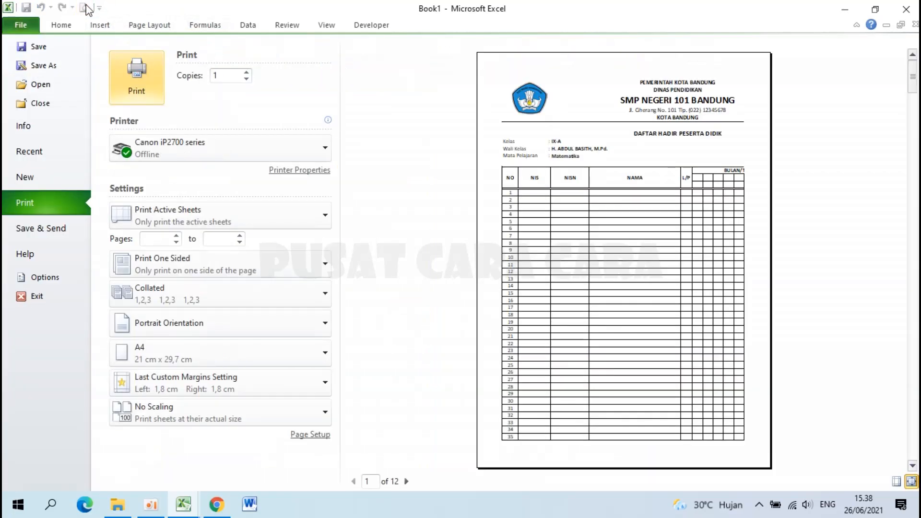
pyautogui.click(258, 152)
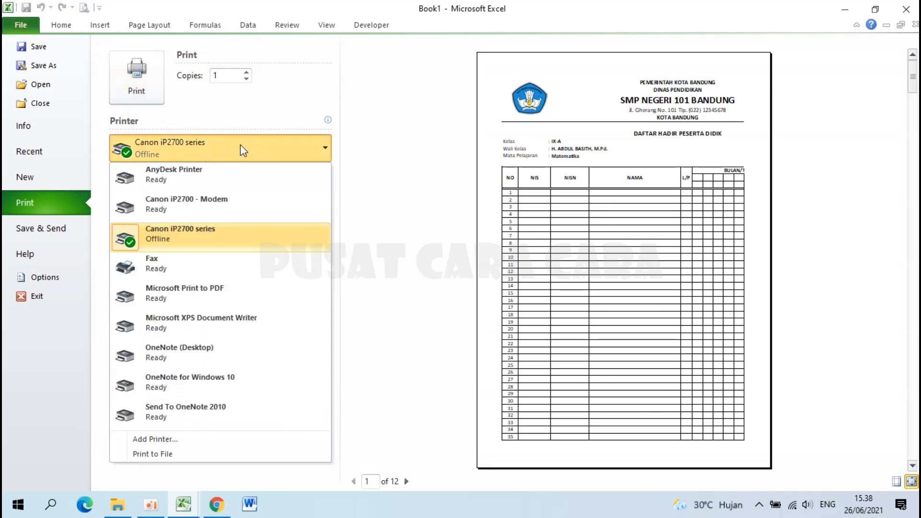
pyautogui.click(340, 91)
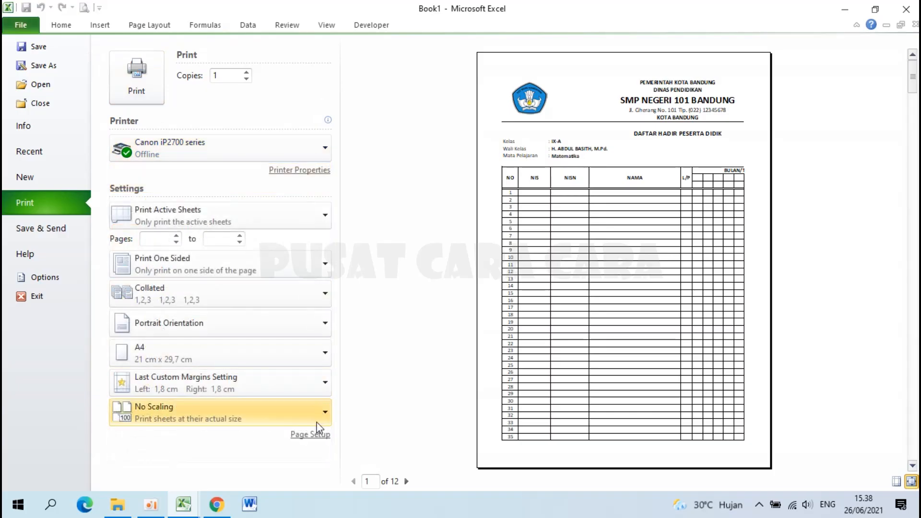
pyautogui.click(312, 435)
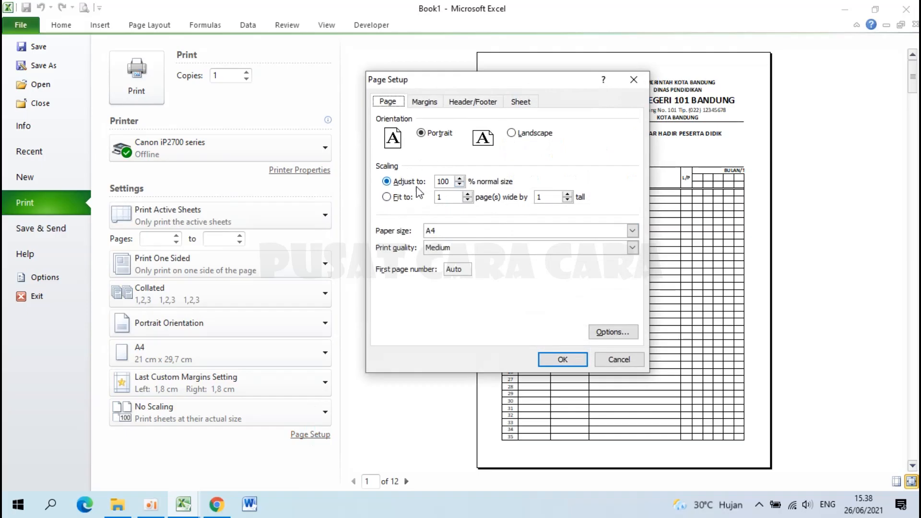
# Keep A4 as the paper size in Page Setup.
pyautogui.doubleClick(452, 181)
pyautogui.click(456, 232)
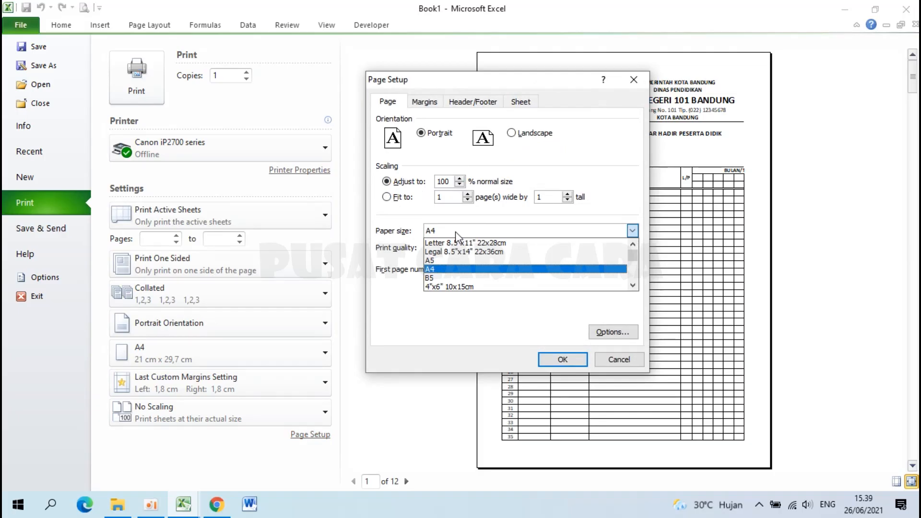
pyautogui.click(445, 269)
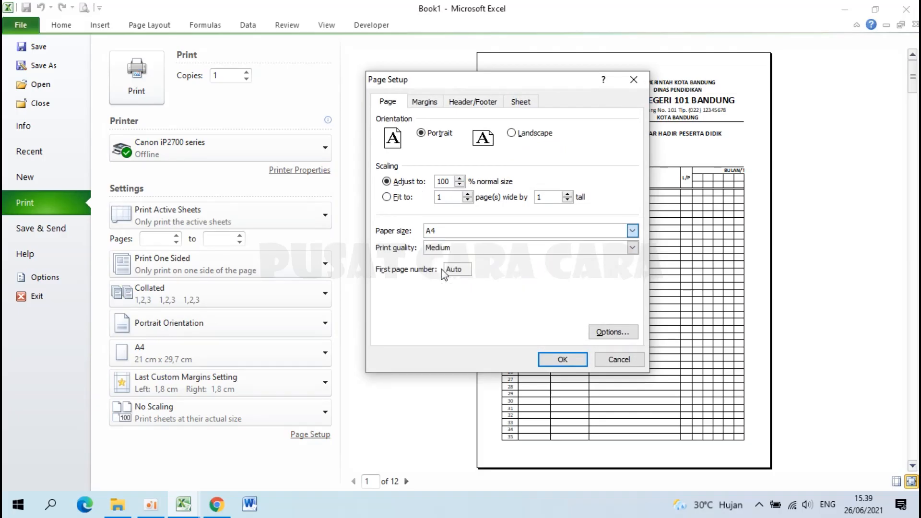
# Set margins to top 2, left/right/bottom 1, header/footer 0, centred horizontally, then return to the worksheet.
pyautogui.click(430, 103)
pyautogui.click(440, 197)
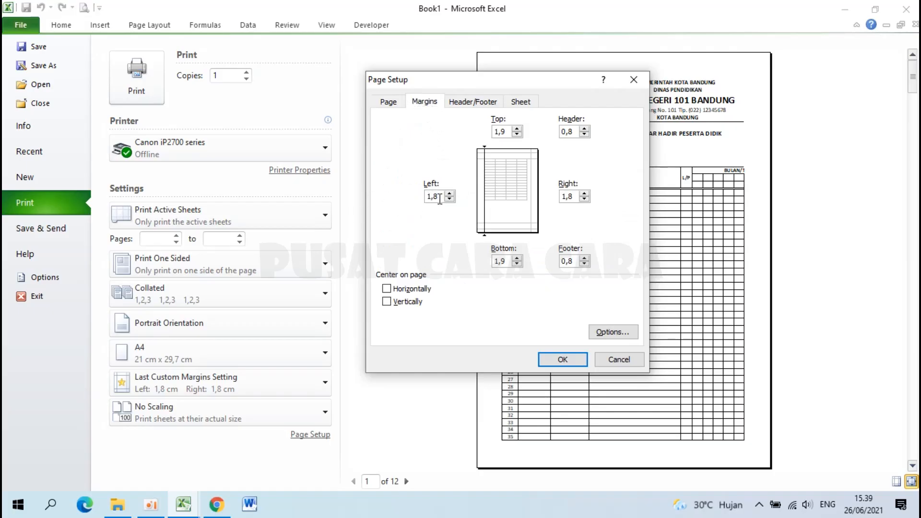
pyautogui.moveTo(439, 197); pyautogui.dragTo(407, 201)
pyautogui.moveTo(510, 131); pyautogui.dragTo(479, 137)
pyautogui.moveTo(577, 199); pyautogui.dragTo(543, 197)
pyautogui.write('1')
pyautogui.moveTo(575, 132); pyautogui.dragTo(536, 135)
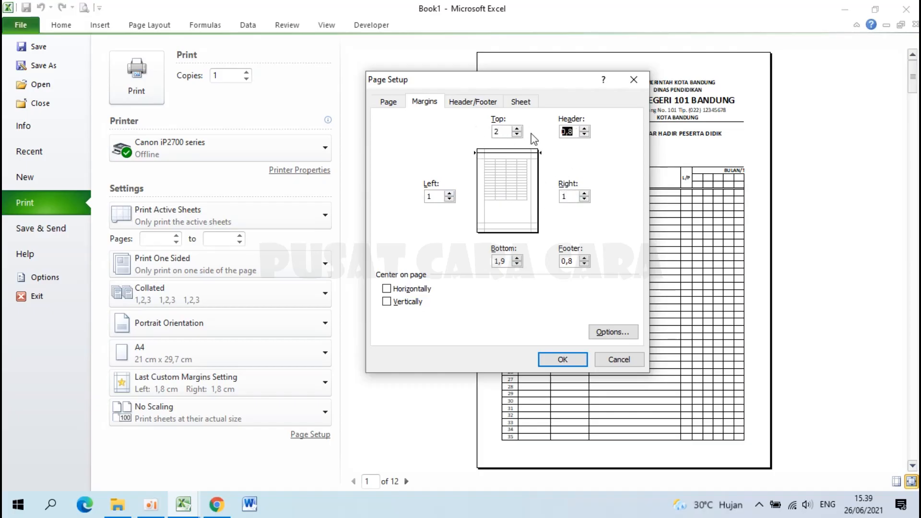
pyautogui.write('0')
pyautogui.moveTo(576, 260); pyautogui.dragTo(486, 264)
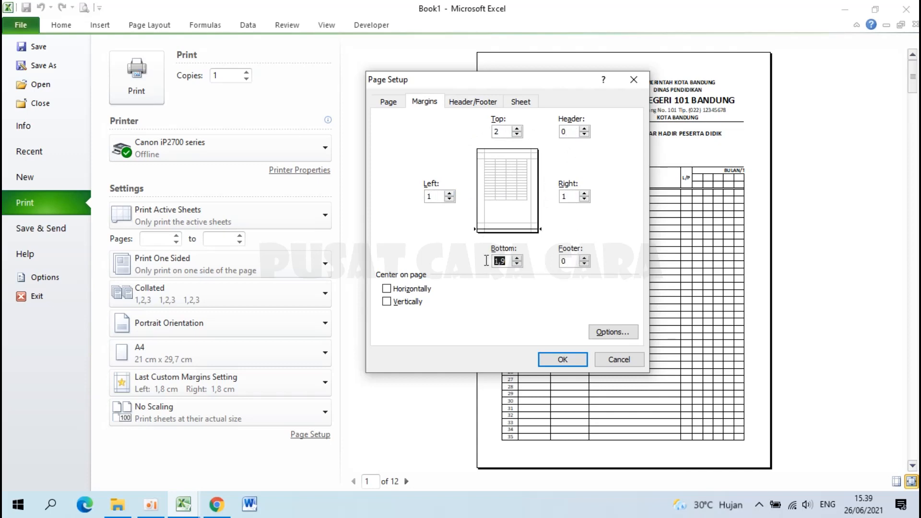
pyautogui.click(387, 288)
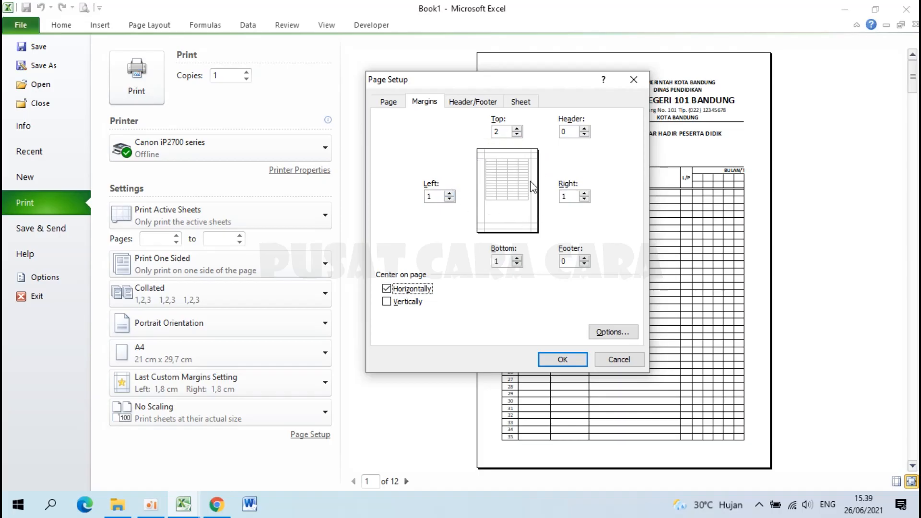
pyautogui.click(566, 361)
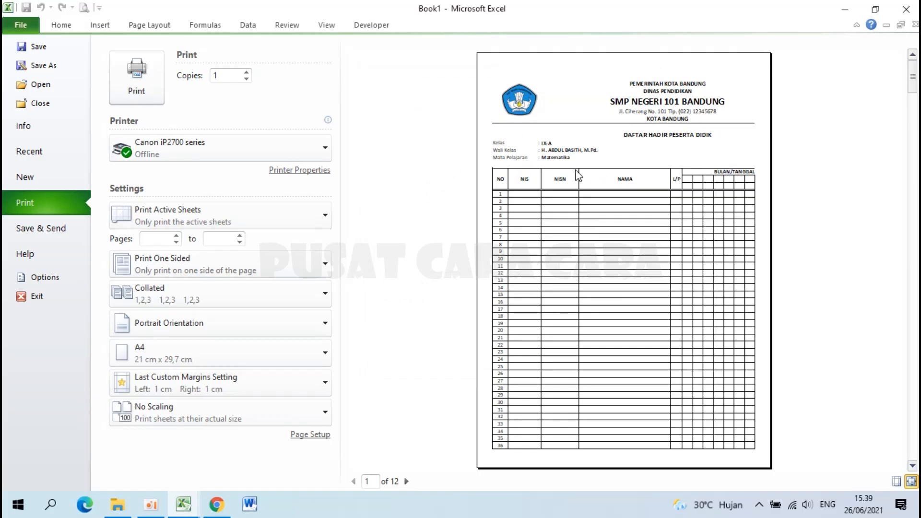
pyautogui.click(21, 26)
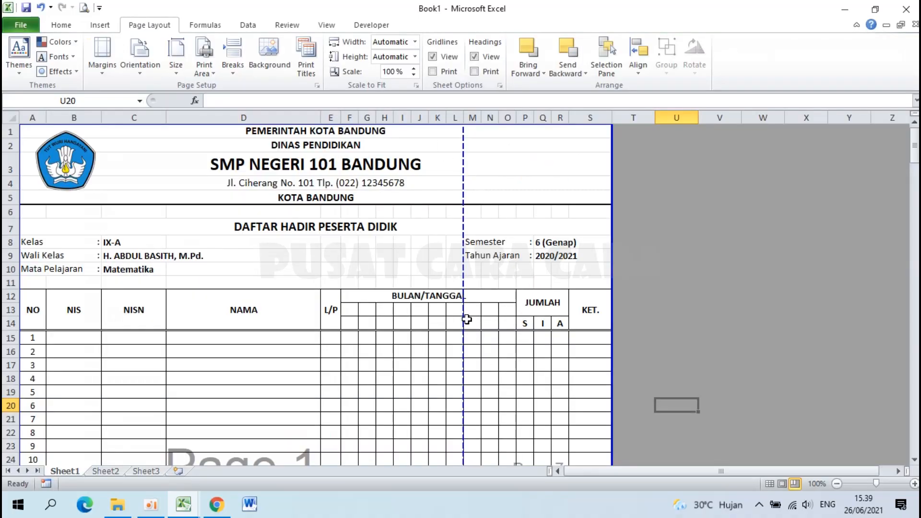
# Drag the vertical page break to the right edge so all columns fit, scaling to 75%.
pyautogui.scroll(-5, 487, 316)
pyautogui.scroll(5, 391, 301)
pyautogui.scroll(-4, 419, 362)
pyautogui.scroll(3, 419, 362)
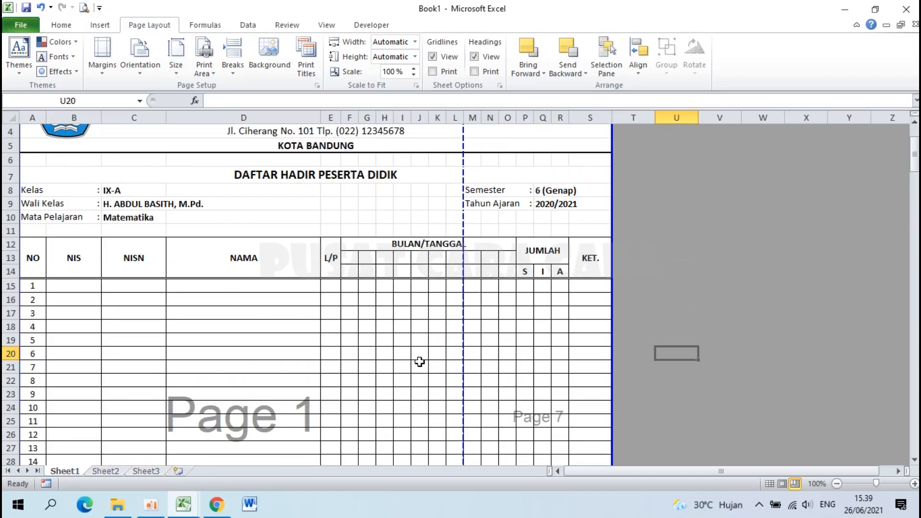
pyautogui.scroll(1, 419, 362)
pyautogui.moveTo(463, 165); pyautogui.dragTo(613, 158)
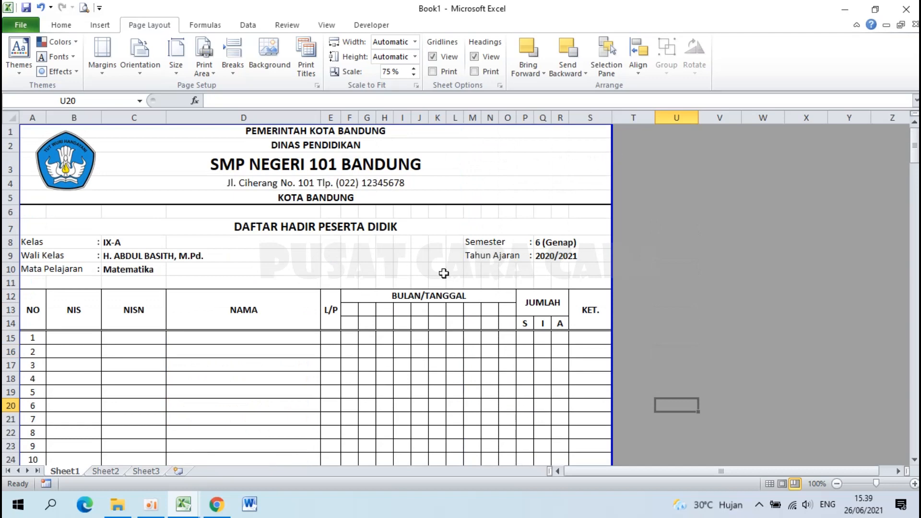
# Move the horizontal page breaks to sit just above the IX-B, IX-C and IX-D class blocks.
pyautogui.scroll(-3, 444, 273)
pyautogui.scroll(-4, 444, 273)
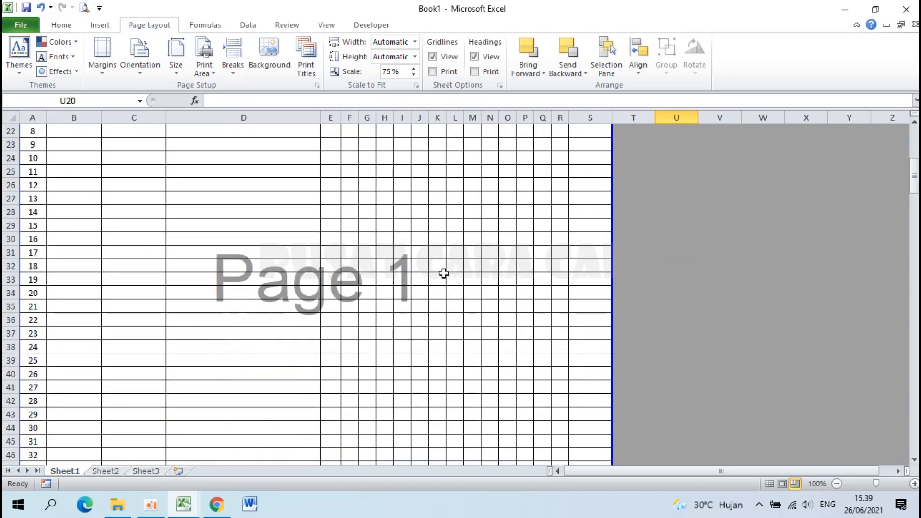
pyautogui.scroll(-3, 443, 274)
pyautogui.scroll(-6, 443, 274)
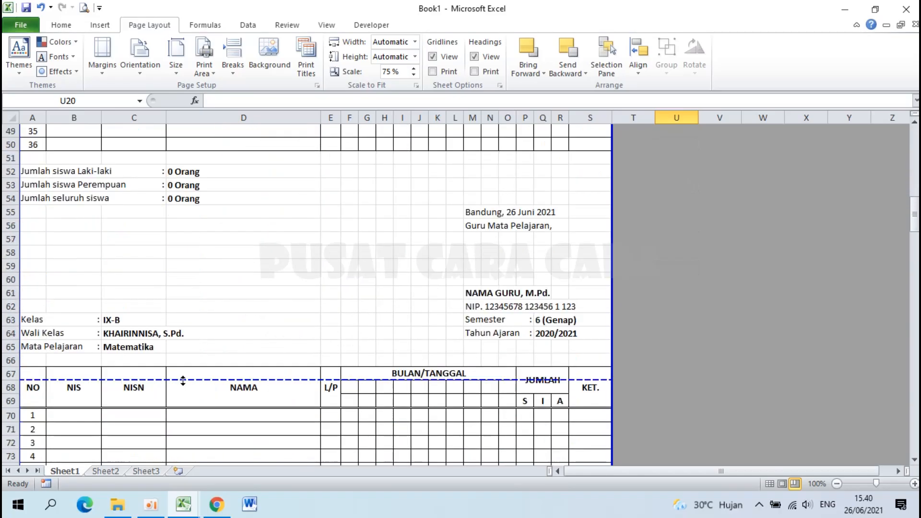
pyautogui.scroll(-2, 293, 427)
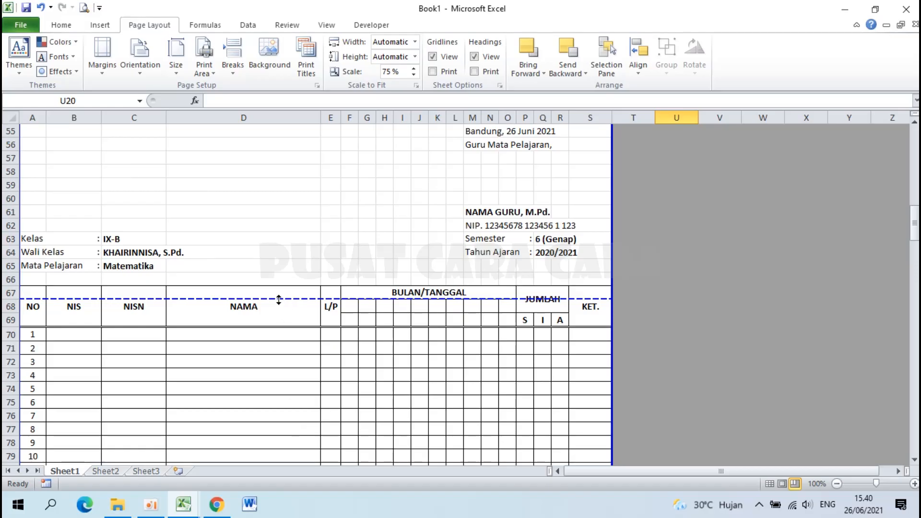
pyautogui.moveTo(287, 298); pyautogui.dragTo(293, 236)
pyautogui.scroll(-2, 292, 236)
pyautogui.scroll(-13, 293, 235)
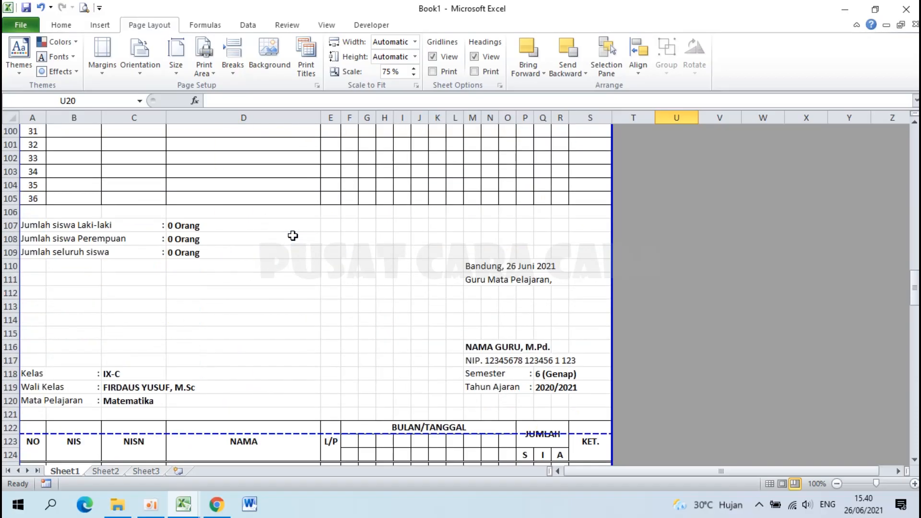
pyautogui.moveTo(305, 435); pyautogui.dragTo(312, 366)
pyautogui.scroll(-19, 311, 366)
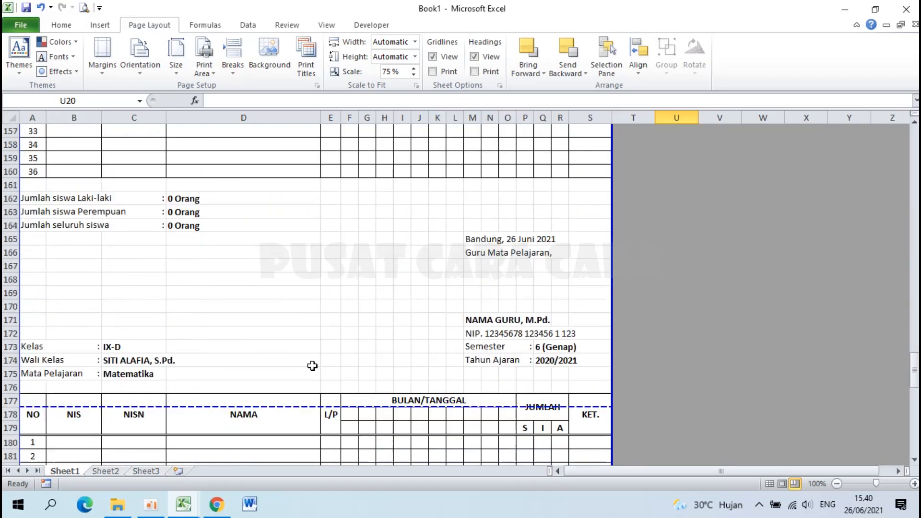
pyautogui.moveTo(315, 407); pyautogui.dragTo(312, 340)
# Open the print preview to check the four pages.
pyautogui.scroll(-18, 313, 342)
pyautogui.scroll(4, 312, 342)
pyautogui.scroll(20, 312, 343)
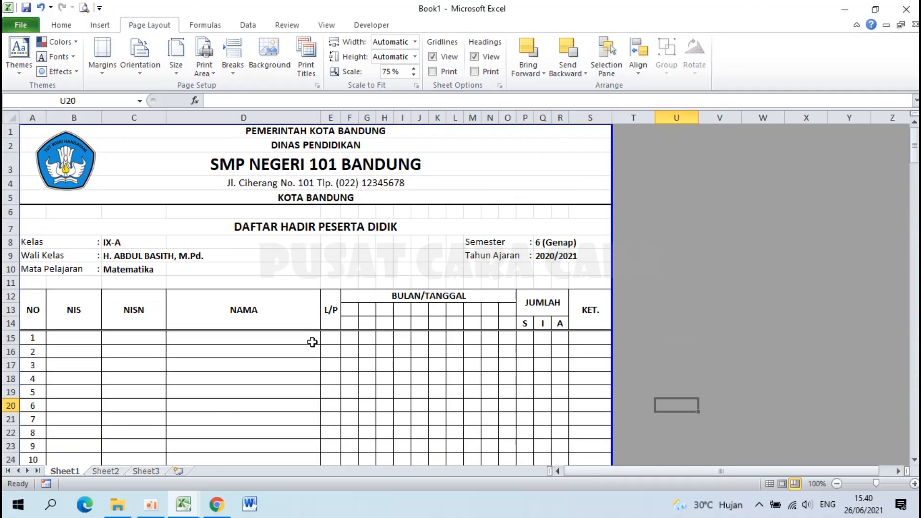
pyautogui.click(85, 10)
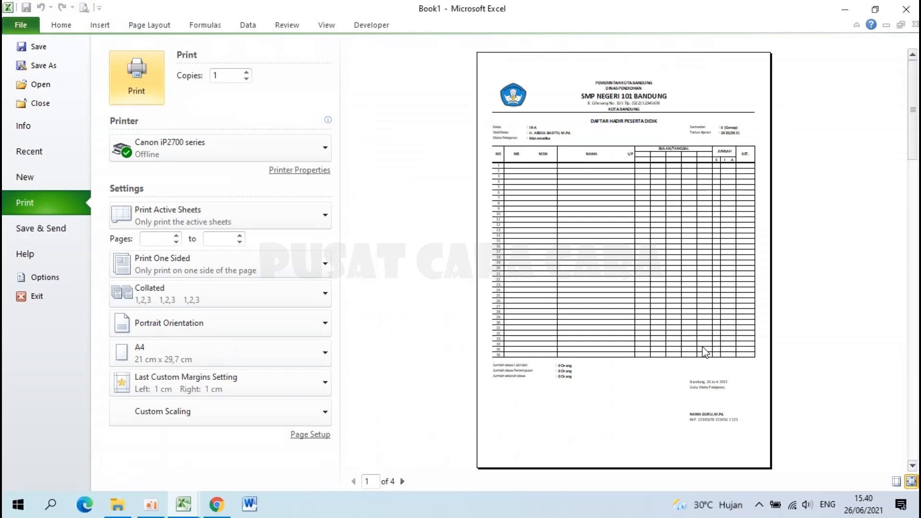
# Zoom the print preview to actual size and scroll through the page.
pyautogui.click(706, 353)
pyautogui.scroll(-3, 641, 294)
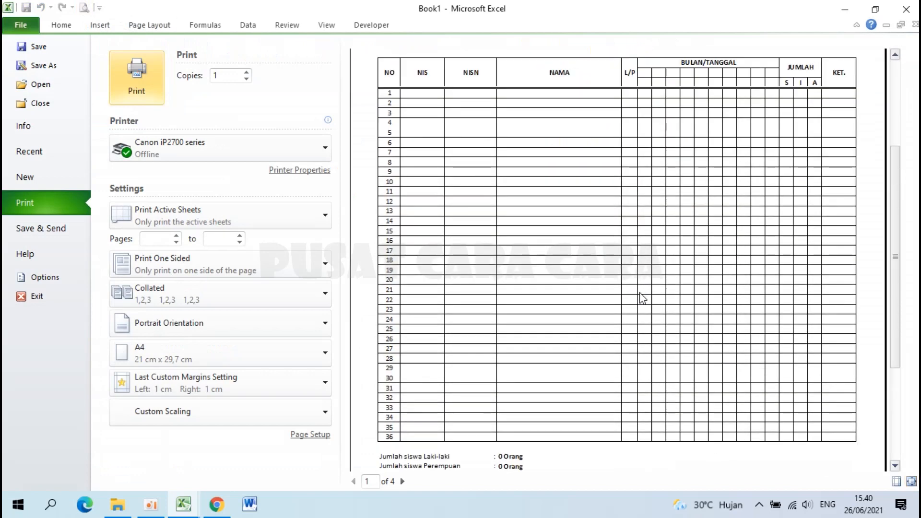
pyautogui.scroll(-3, 642, 298)
pyautogui.scroll(6, 642, 298)
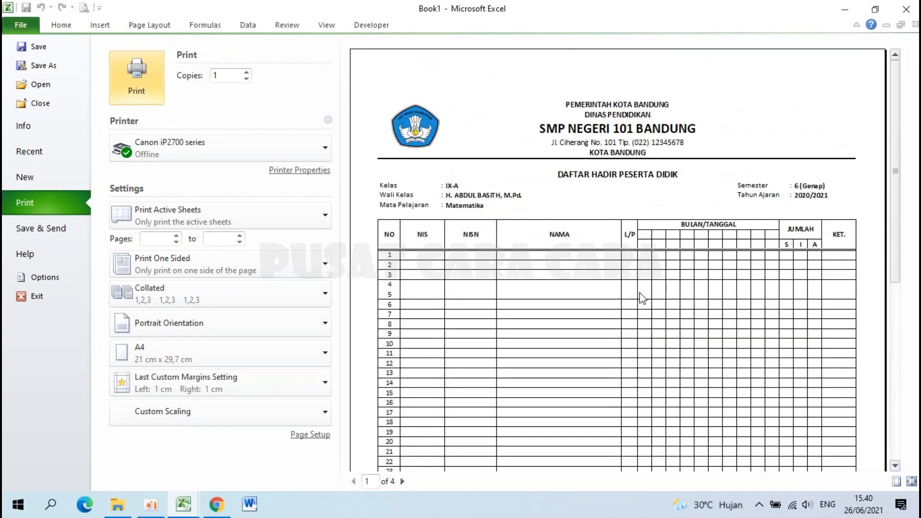
pyautogui.scroll(-6, 626, 246)
pyautogui.scroll(6, 624, 241)
pyautogui.scroll(-2, 819, 223)
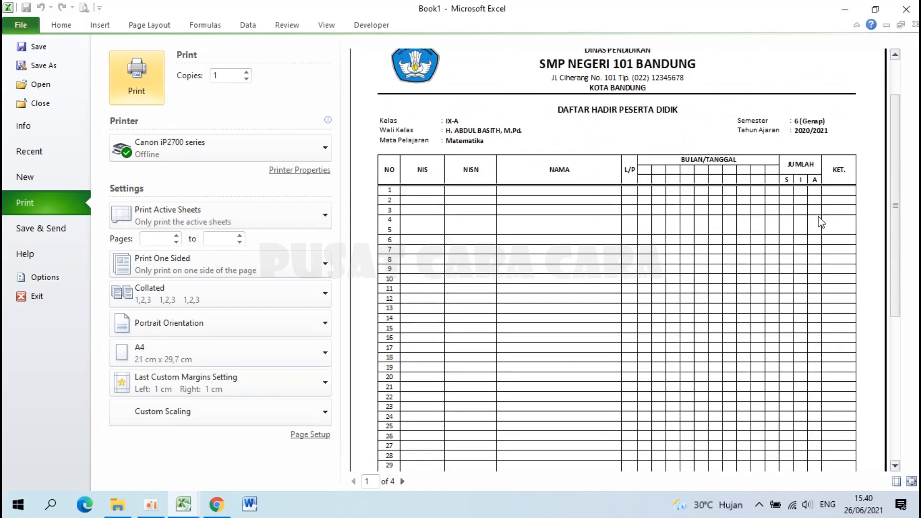
pyautogui.scroll(2, 818, 217)
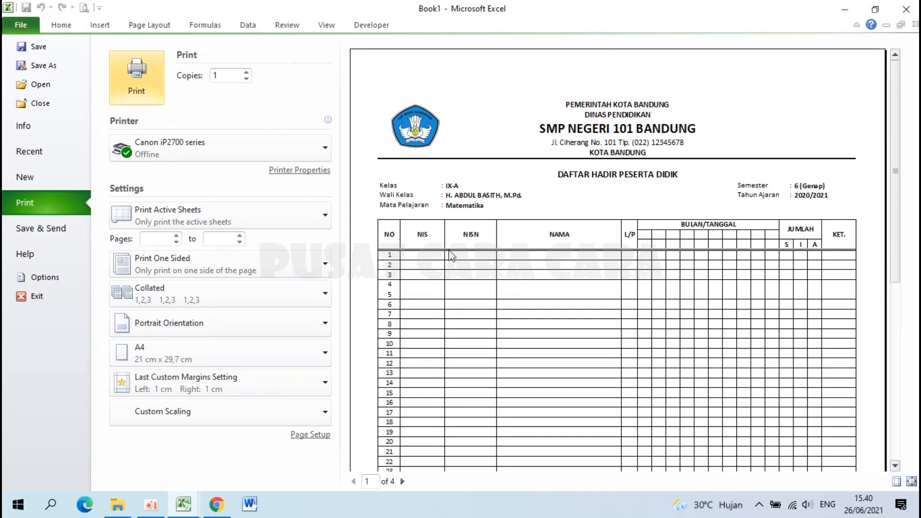
# Confirm A4 paper in Page Setup and open the Canon iP2700 series printer properties.
pyautogui.click(310, 435)
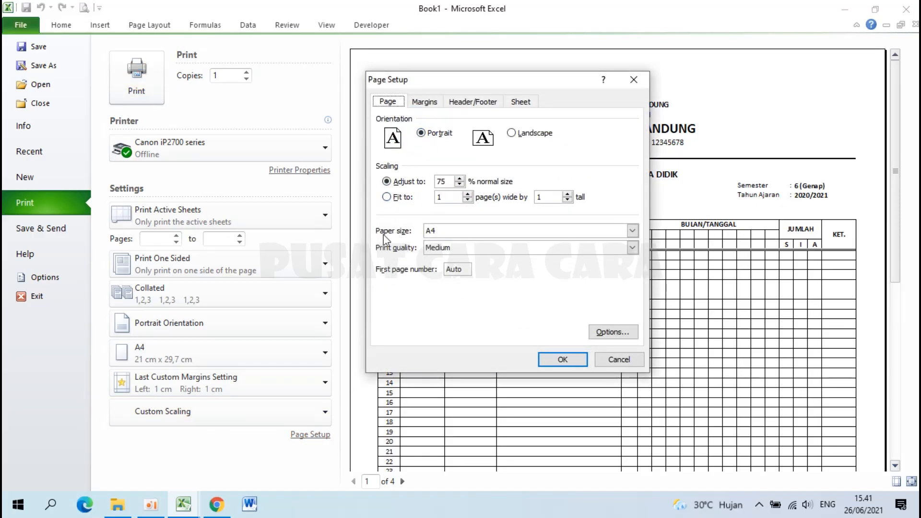
pyautogui.click(633, 232)
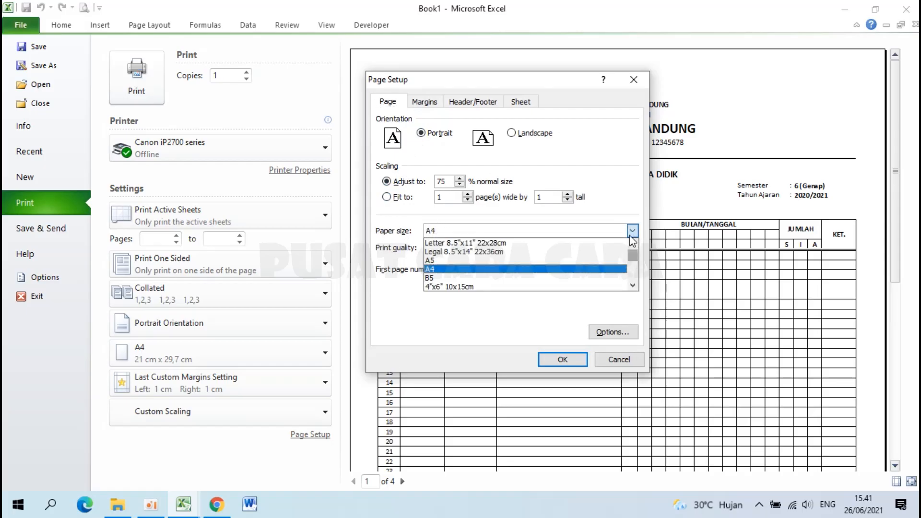
pyautogui.click(633, 285)
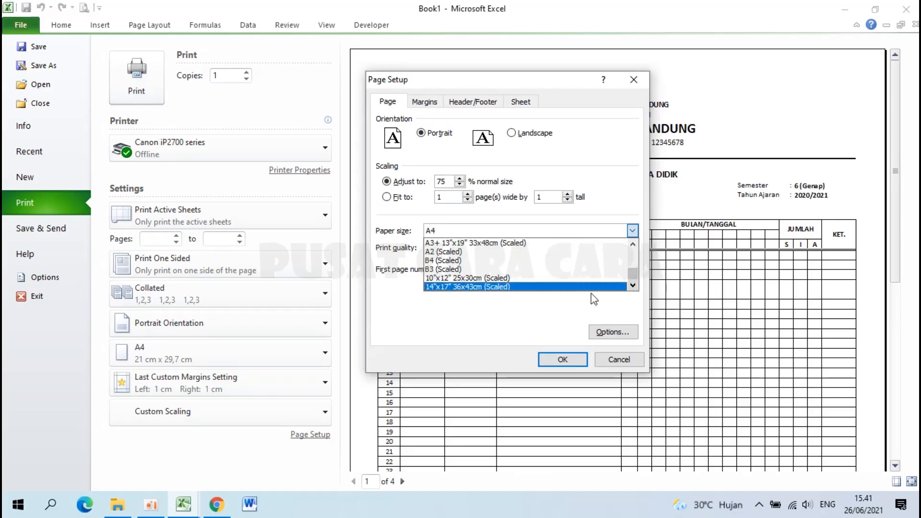
pyautogui.click(517, 346)
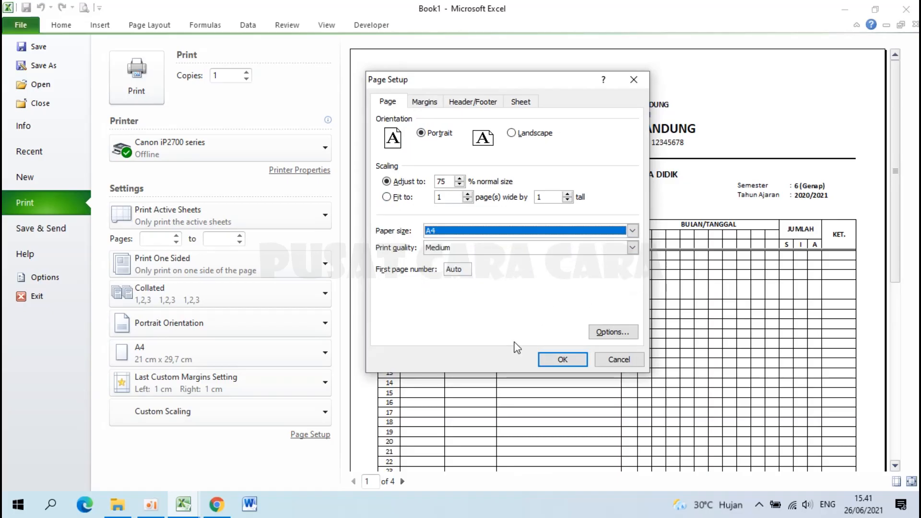
pyautogui.click(614, 332)
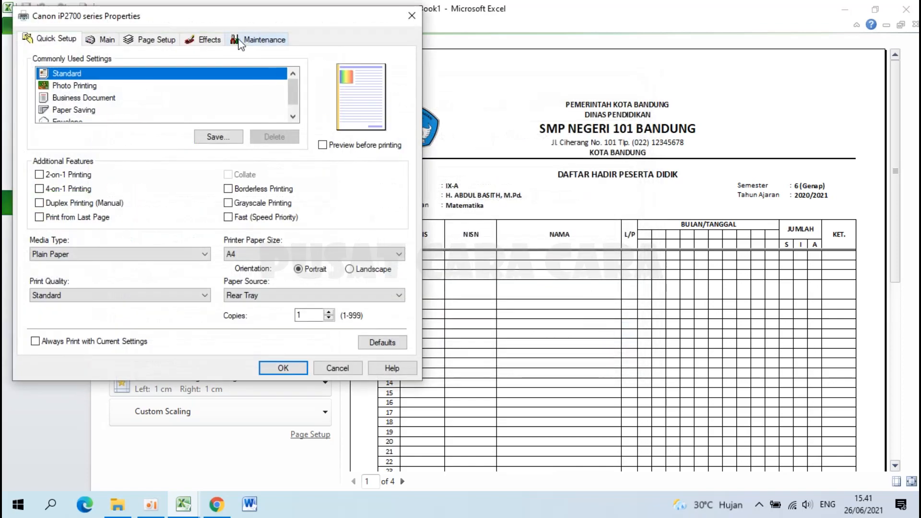
pyautogui.moveTo(219, 22); pyautogui.dragTo(380, 51)
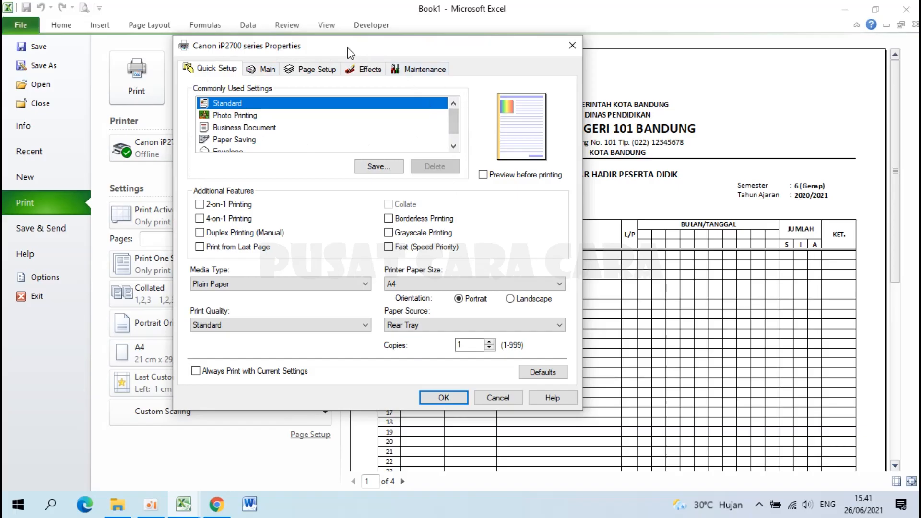
# Set the Canon printer's paper to a custom 215 × 330 mm size and confirm the printer settings.
pyautogui.click(311, 72)
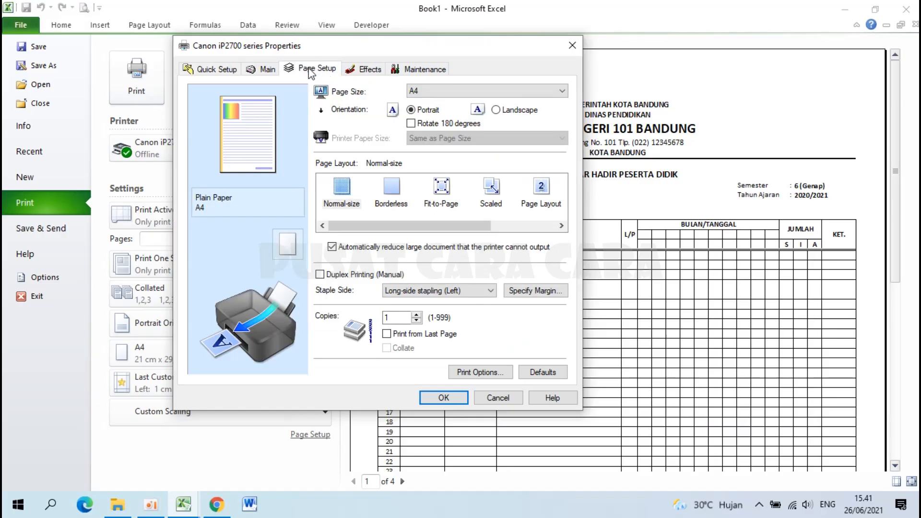
pyautogui.click(438, 92)
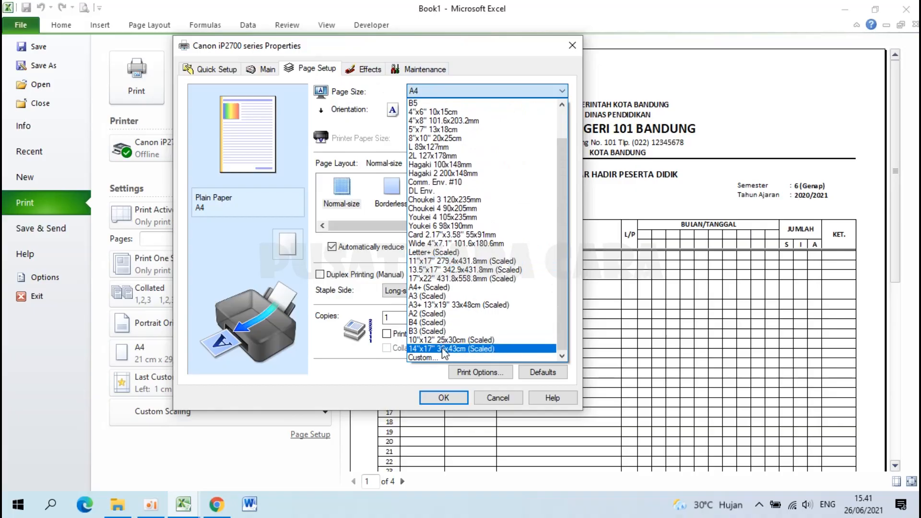
pyautogui.click(444, 358)
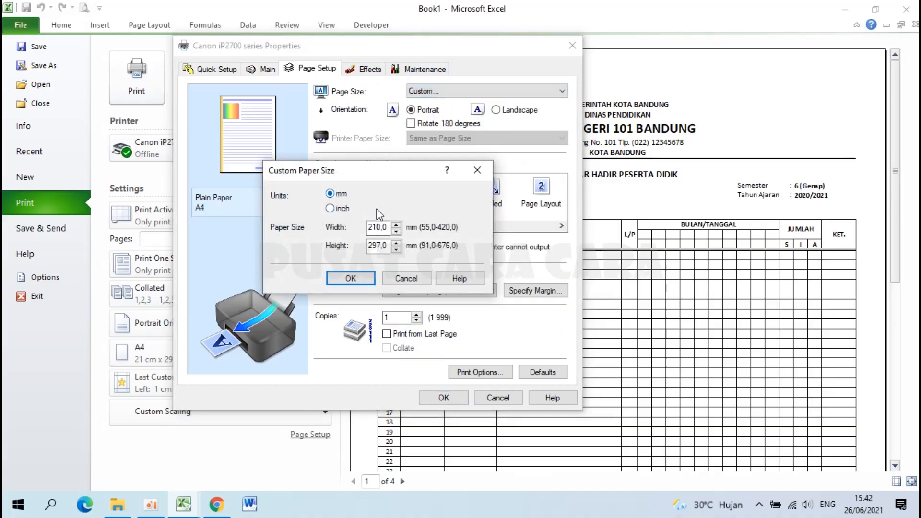
pyautogui.moveTo(387, 228); pyautogui.dragTo(344, 229)
pyautogui.write('2')
pyautogui.moveTo(388, 245); pyautogui.dragTo(326, 255)
pyautogui.write('300')
pyautogui.click(351, 278)
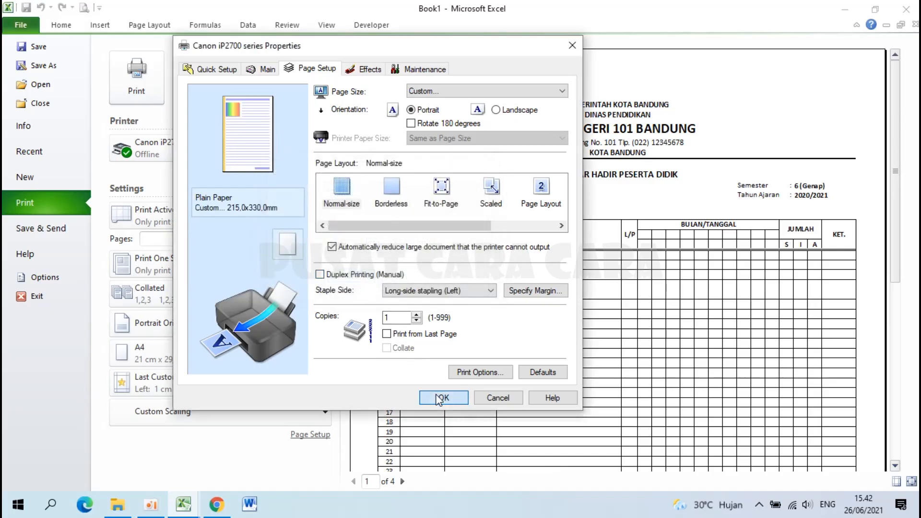
pyautogui.click(441, 398)
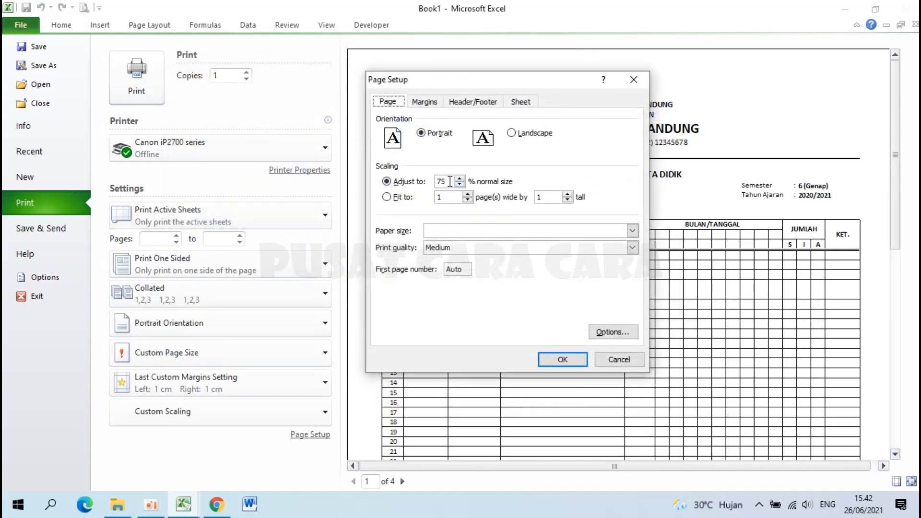
# Scale the sheet to 77% in Page Setup and view the whole page in preview.
pyautogui.click(409, 180)
pyautogui.click(431, 103)
pyautogui.click(394, 105)
pyautogui.click(561, 360)
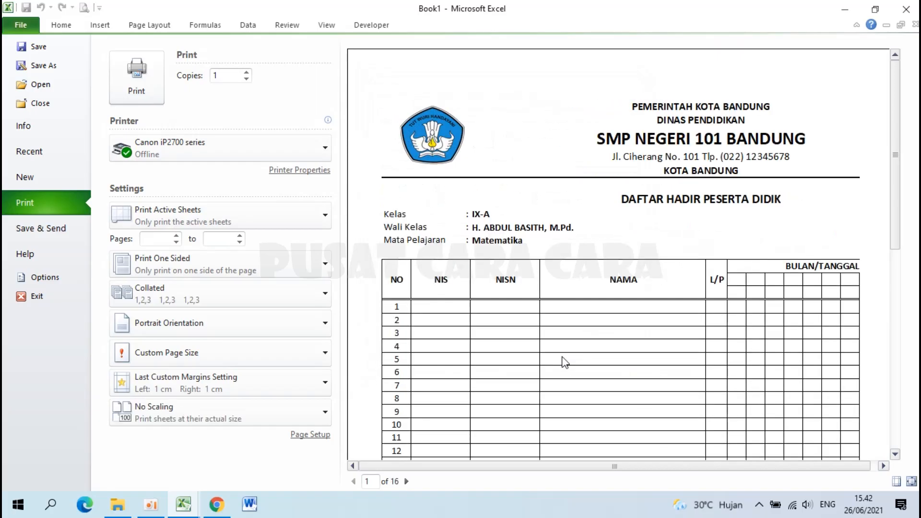
pyautogui.click(572, 315)
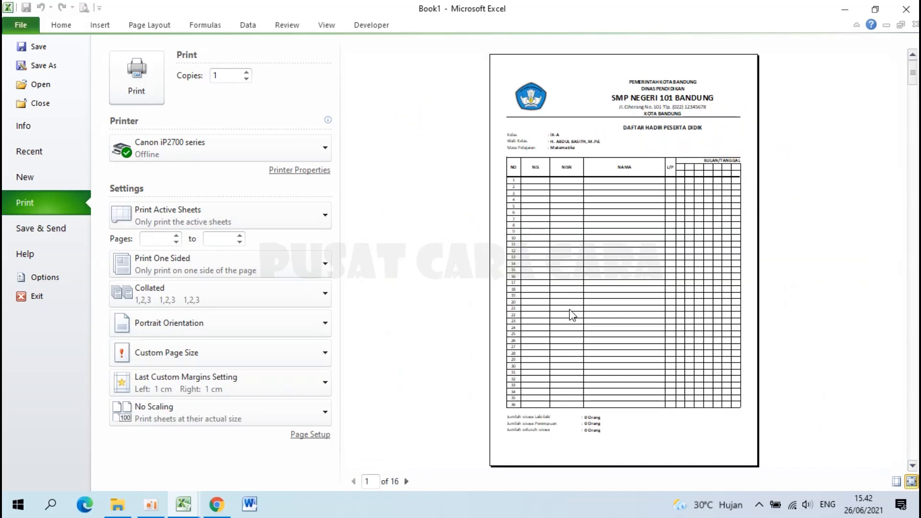
# Drag the vertical page break to column S, then check the 4-page print preview.
pyautogui.click(21, 26)
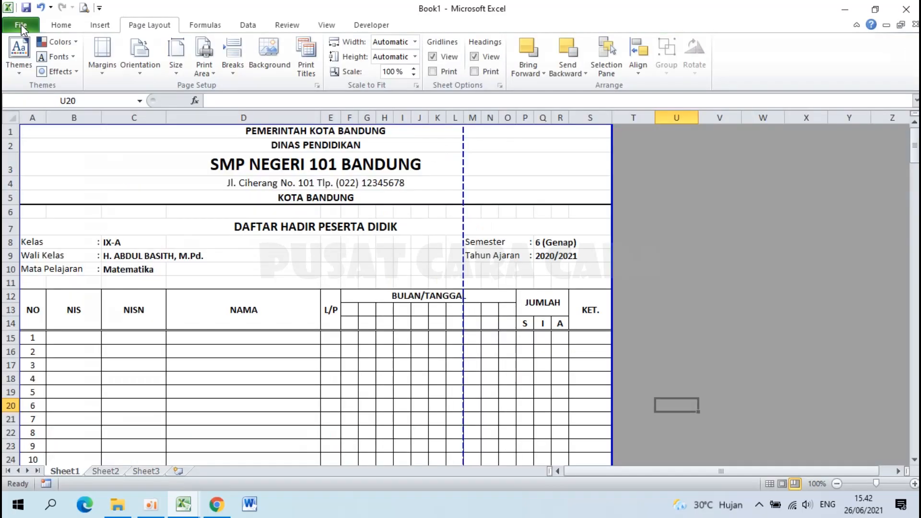
pyautogui.moveTo(463, 173); pyautogui.dragTo(609, 168)
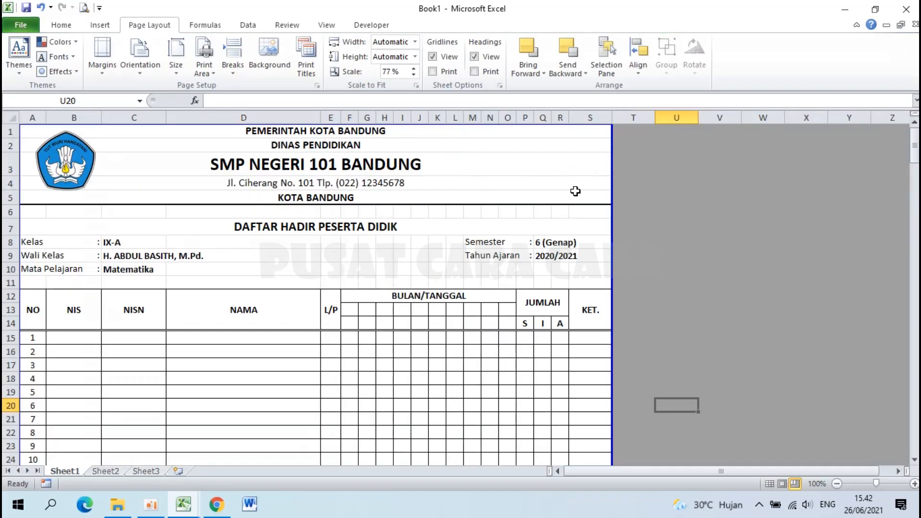
pyautogui.scroll(-17, 426, 266)
pyautogui.scroll(-20, 426, 266)
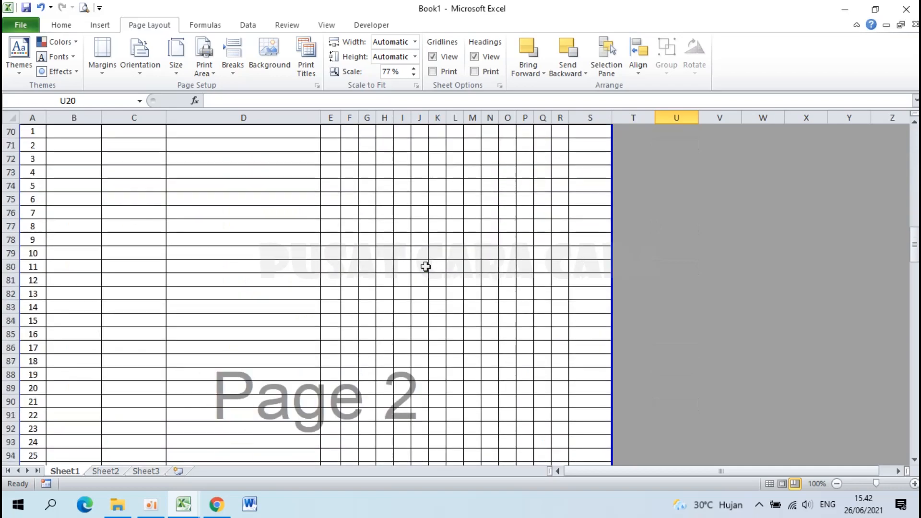
pyautogui.scroll(5, 425, 267)
pyautogui.scroll(20, 425, 266)
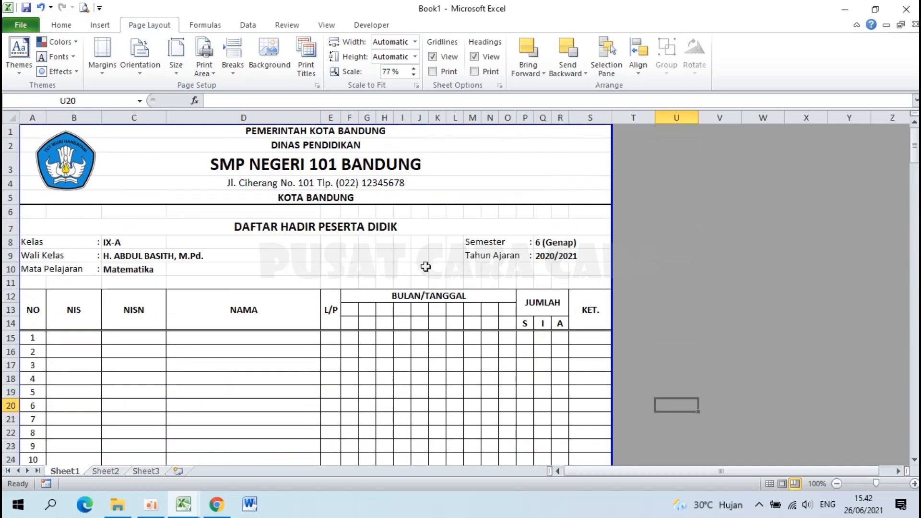
pyautogui.click(84, 9)
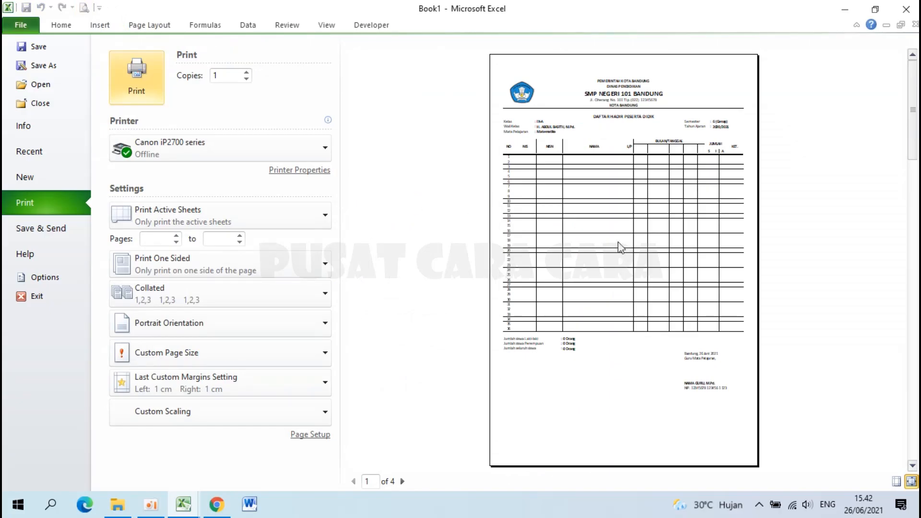
pyautogui.press('Escape')
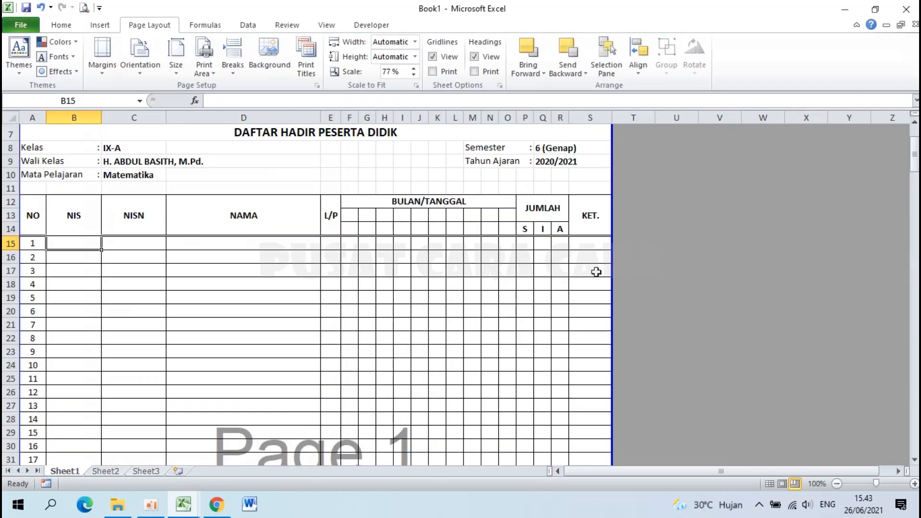
pyautogui.keyDown('ctrl'); pyautogui.scroll(1, 336, 292); pyautogui.keyUp('ctrl')
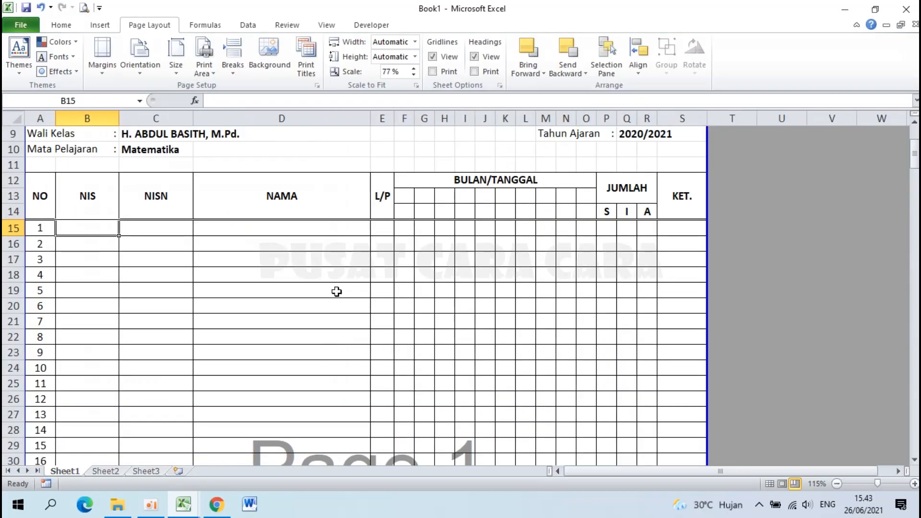
pyautogui.scroll(2, 335, 290)
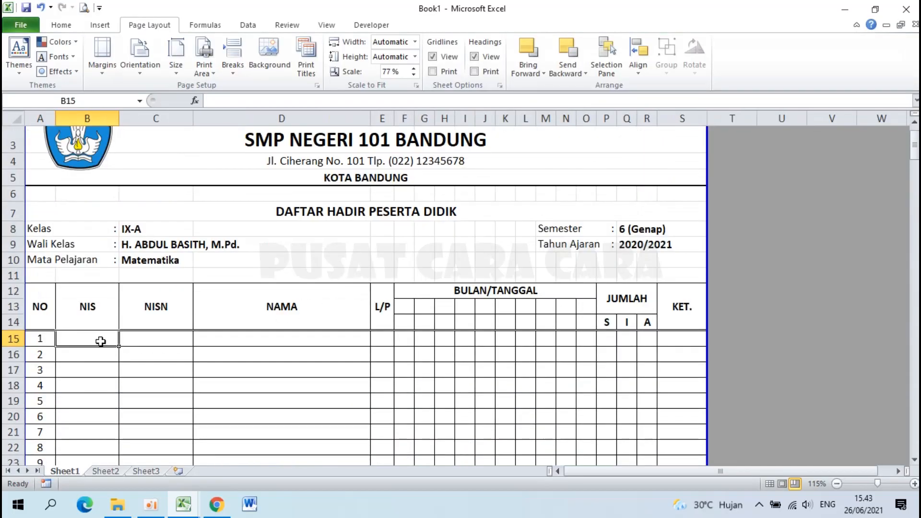
pyautogui.write('23423')
pyautogui.press('Tab')
pyautogui.write('234234')
pyautogui.press('Tab')
pyautogui.write('SGSFD')
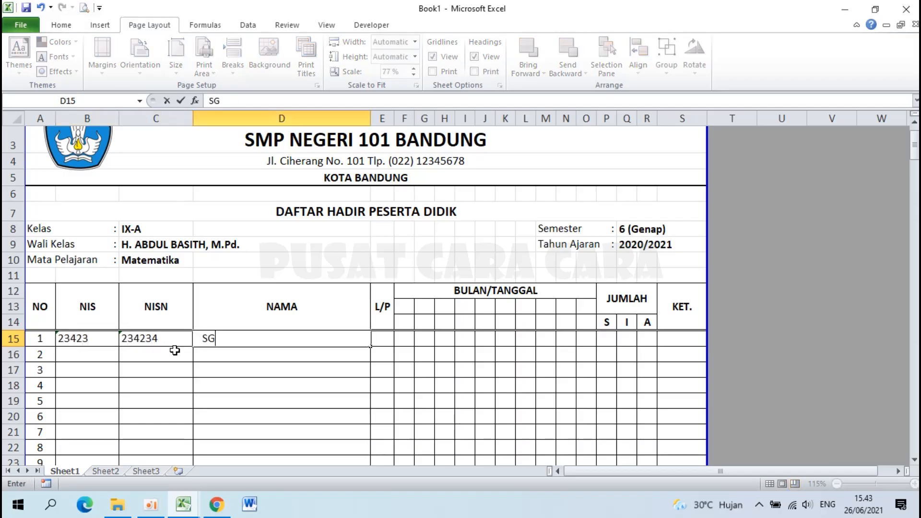
pyautogui.press('Escape')
pyautogui.hotkey('ctrl', 'z')
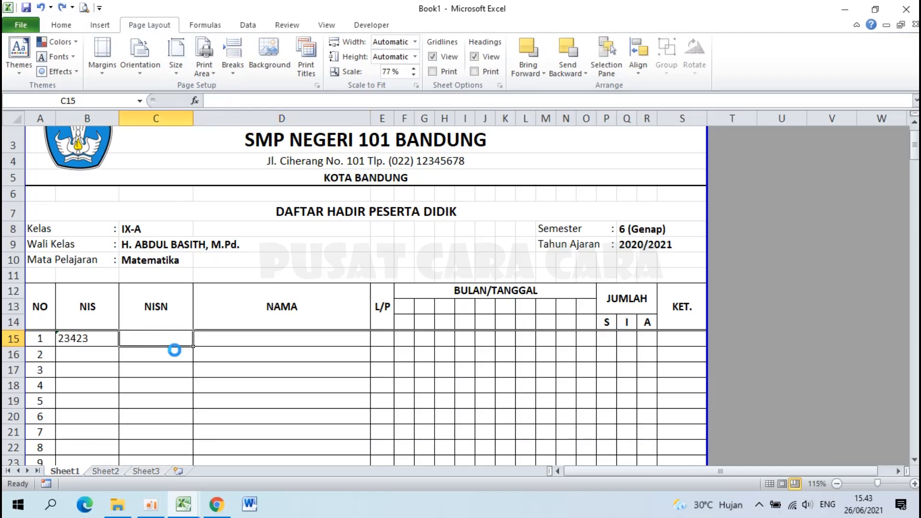
pyautogui.hotkey('ctrl', 'z')
pyautogui.scroll(-2, 241, 337)
pyautogui.scroll(-1, 241, 336)
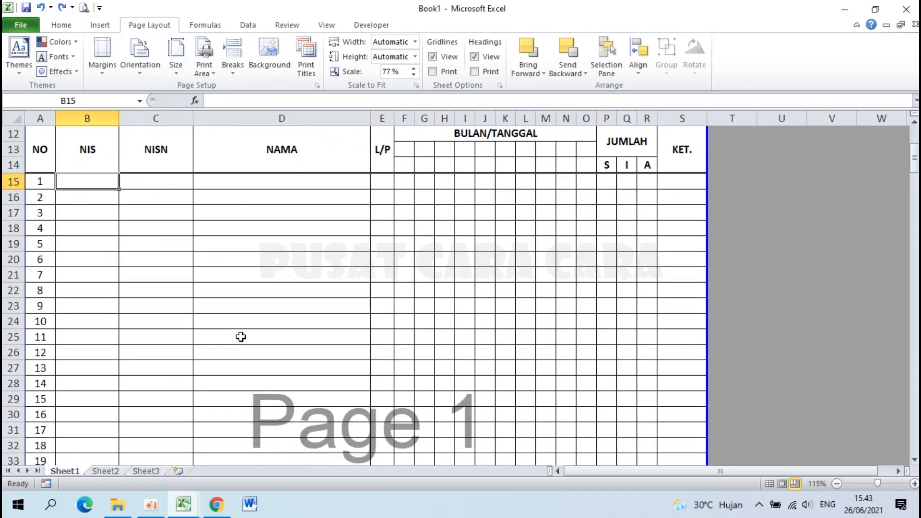
pyautogui.scroll(4, 241, 336)
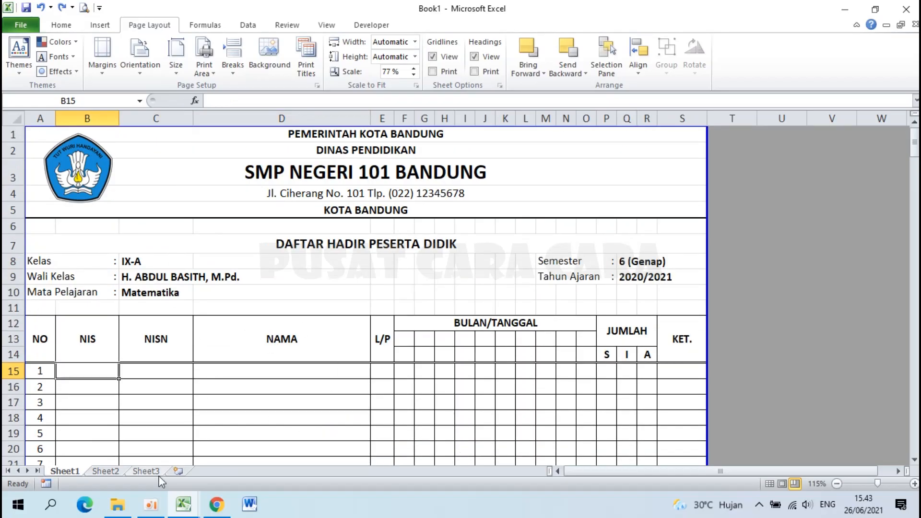
pyautogui.click(117, 505)
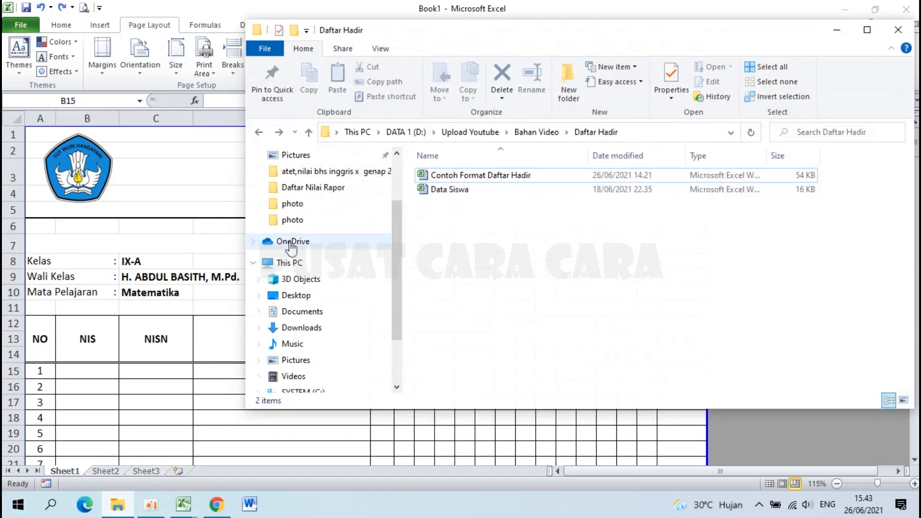
# Open Data Siswa and copy the IX-A students' NIS, NISN, NAMA and L/P range B2:E37.
pyautogui.doubleClick(447, 190)
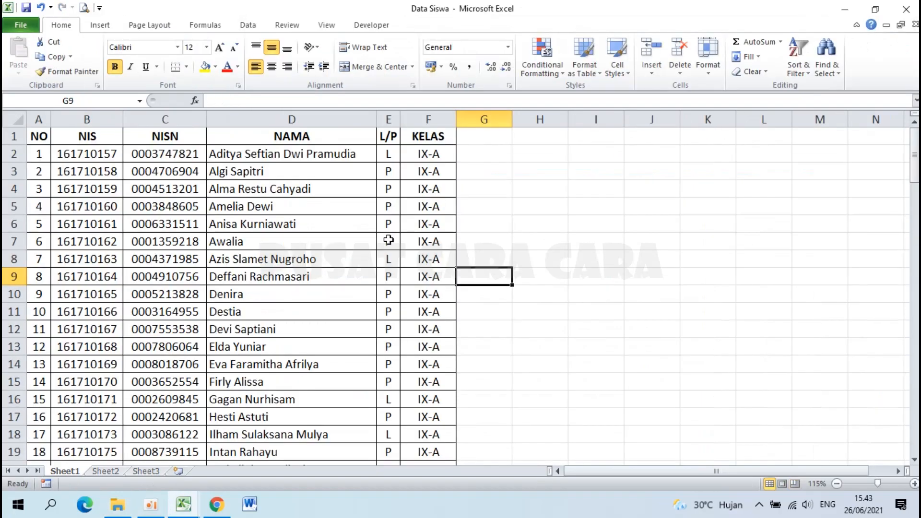
pyautogui.moveTo(40, 135); pyautogui.dragTo(312, 151)
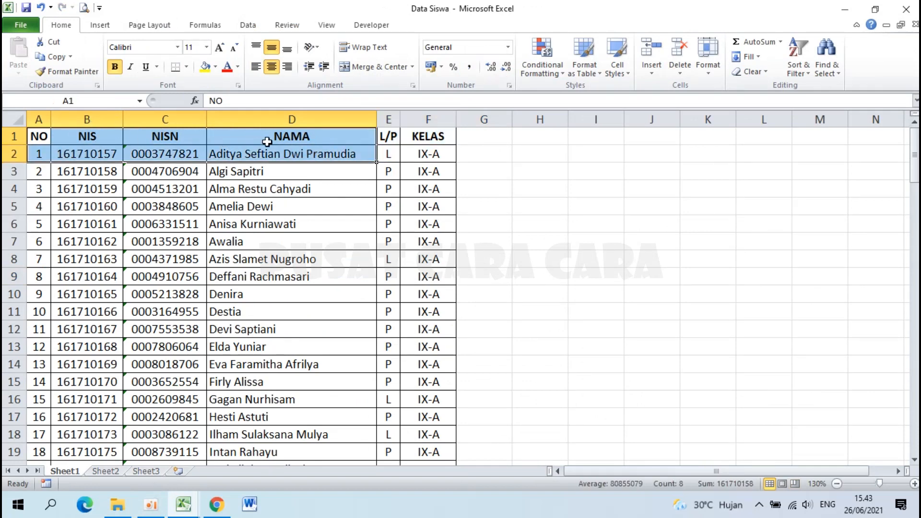
pyautogui.click(303, 203)
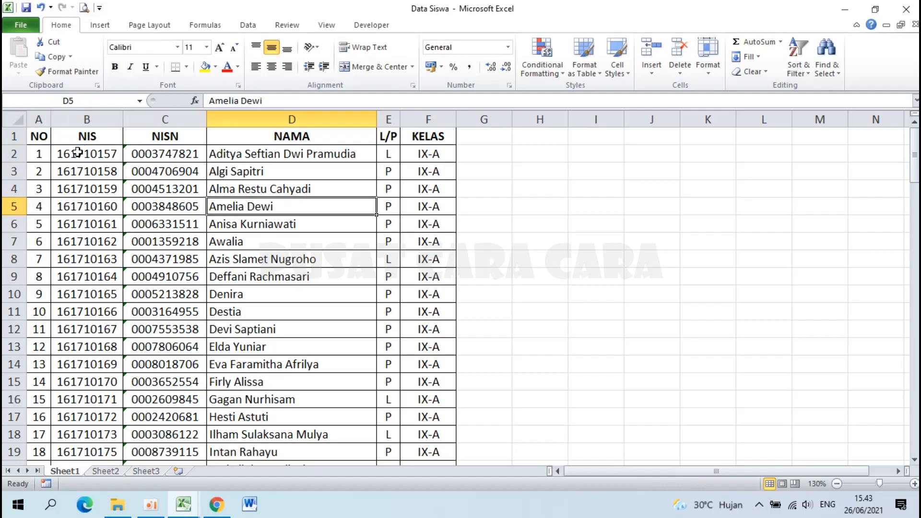
pyautogui.moveTo(77, 153); pyautogui.dragTo(105, 400)
pyautogui.click(245, 260)
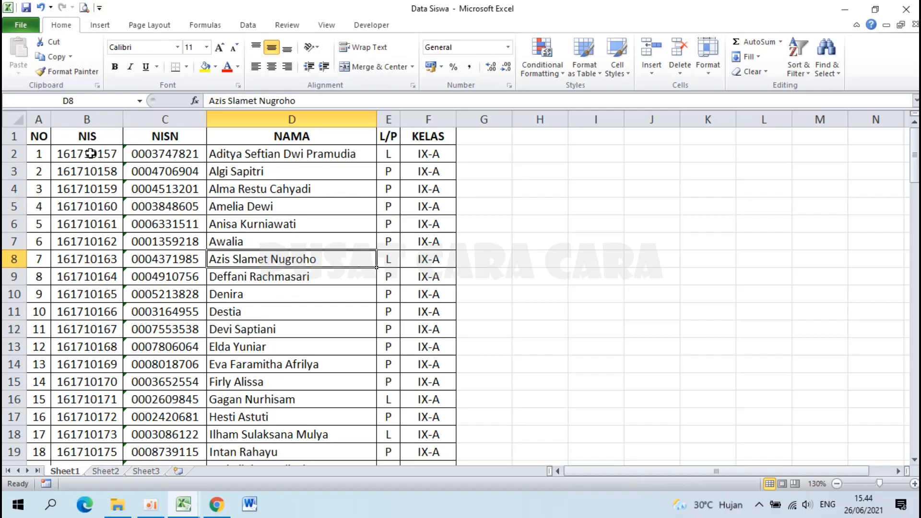
pyautogui.moveTo(91, 154); pyautogui.dragTo(390, 207)
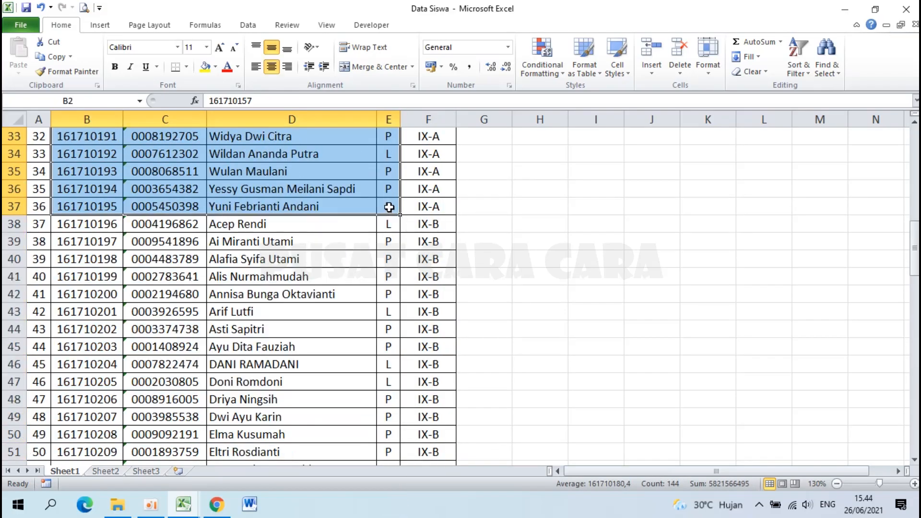
pyautogui.scroll(11, 389, 208)
pyautogui.scroll(-1, 389, 211)
pyautogui.scroll(1, 390, 211)
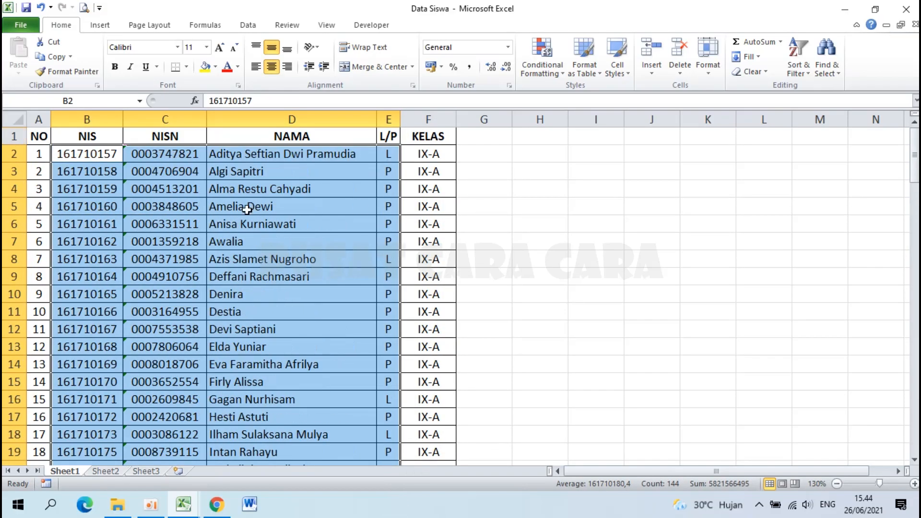
pyautogui.hotkey('ctrl', 'c')
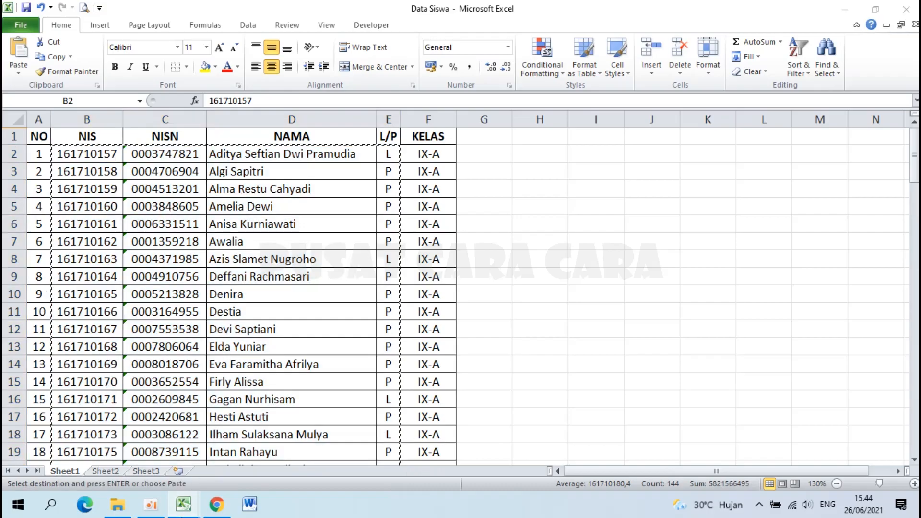
# Paste the student data into the attendance template at B15 as values only.
pyautogui.click(200, 445)
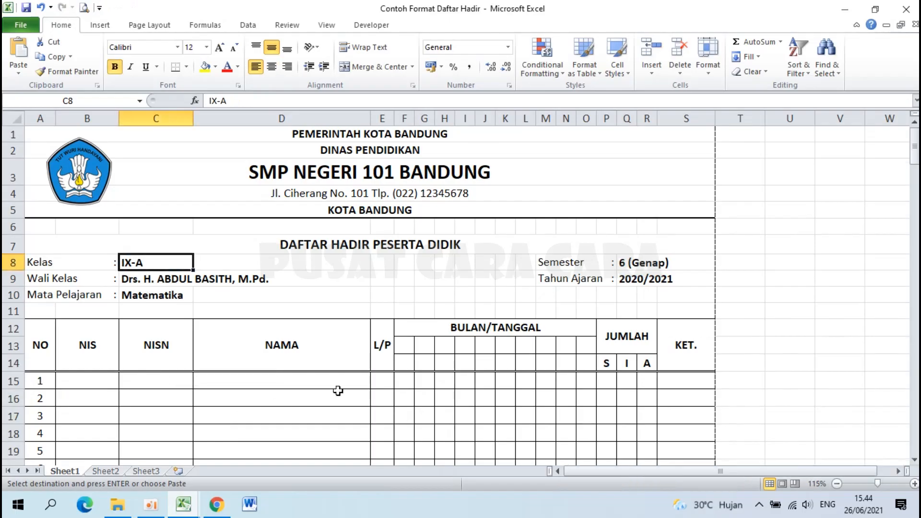
pyautogui.scroll(-1, 292, 343)
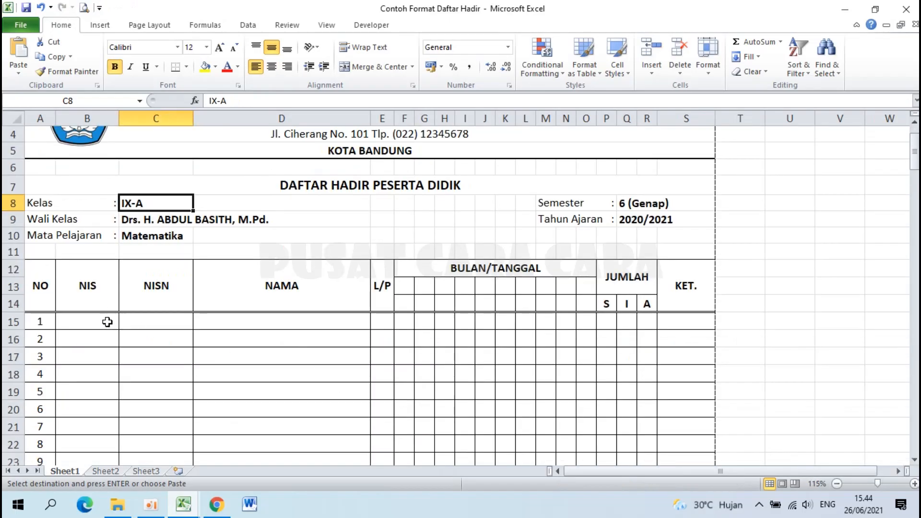
pyautogui.click(80, 322)
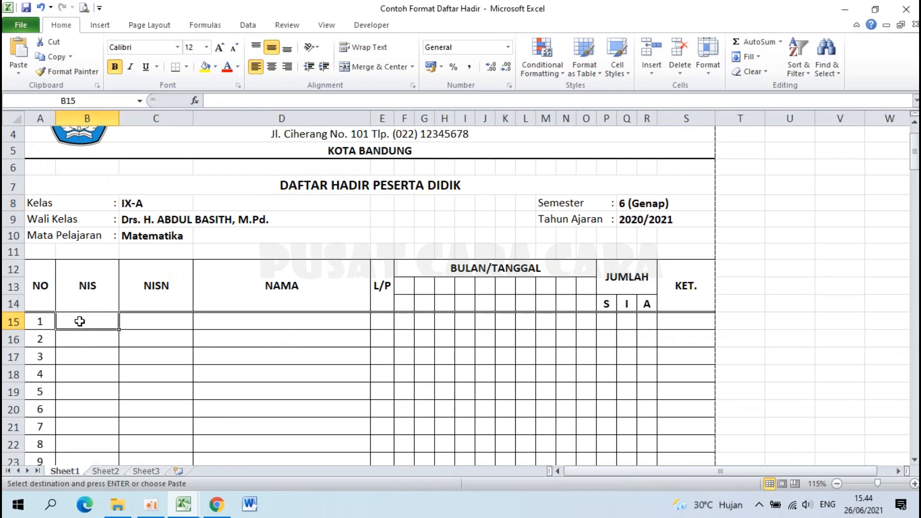
pyautogui.click(18, 73)
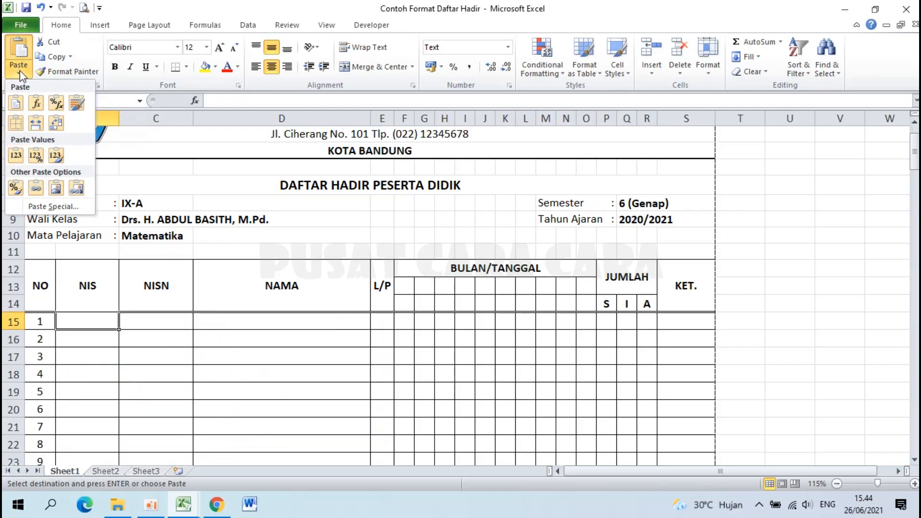
pyautogui.click(67, 217)
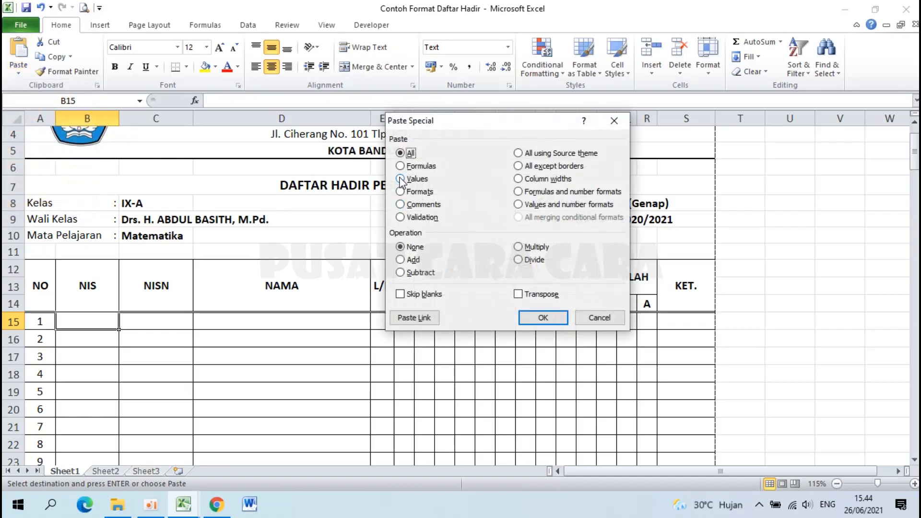
pyautogui.click(401, 180)
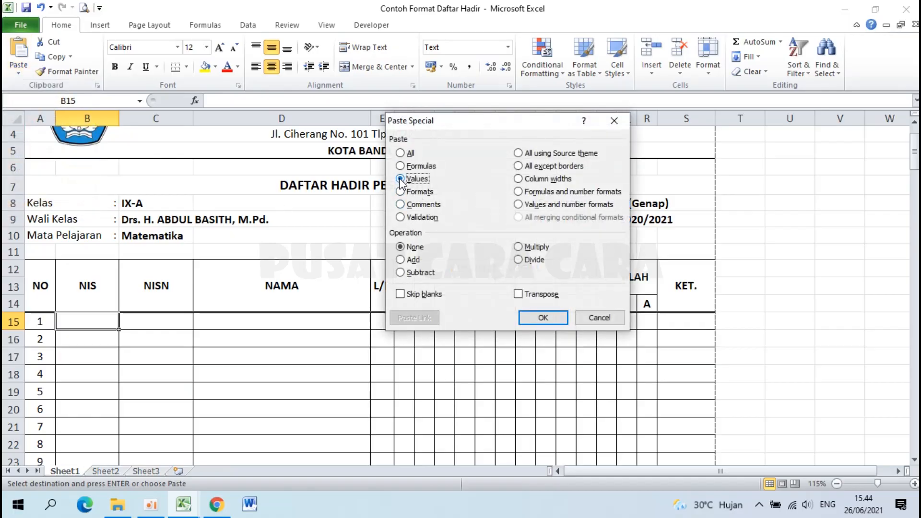
pyautogui.click(532, 314)
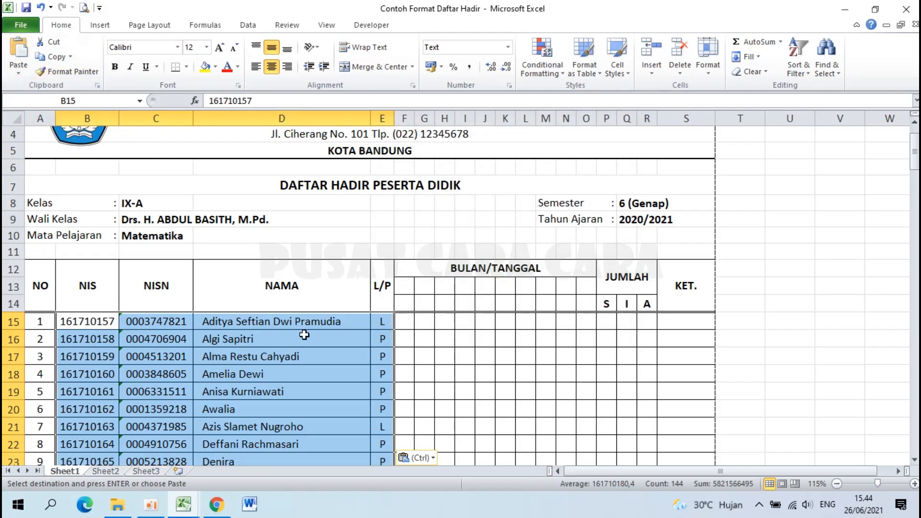
# Go to Data Siswa and back, paste the student data again, and review rows 15–50.
pyautogui.click(192, 506)
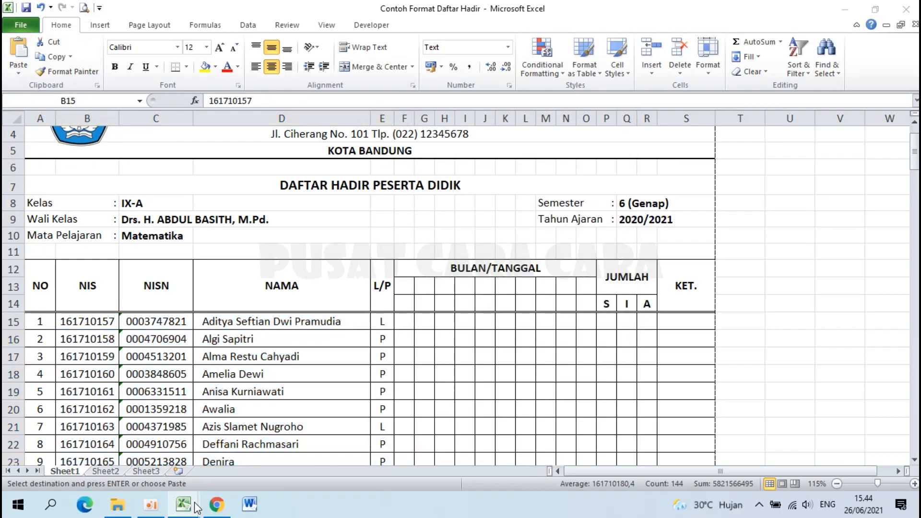
pyautogui.click(368, 440)
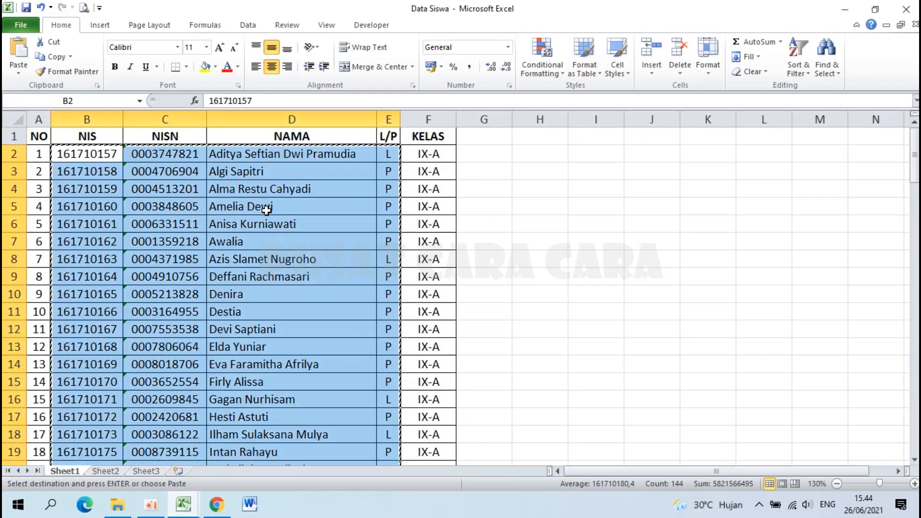
pyautogui.click(184, 504)
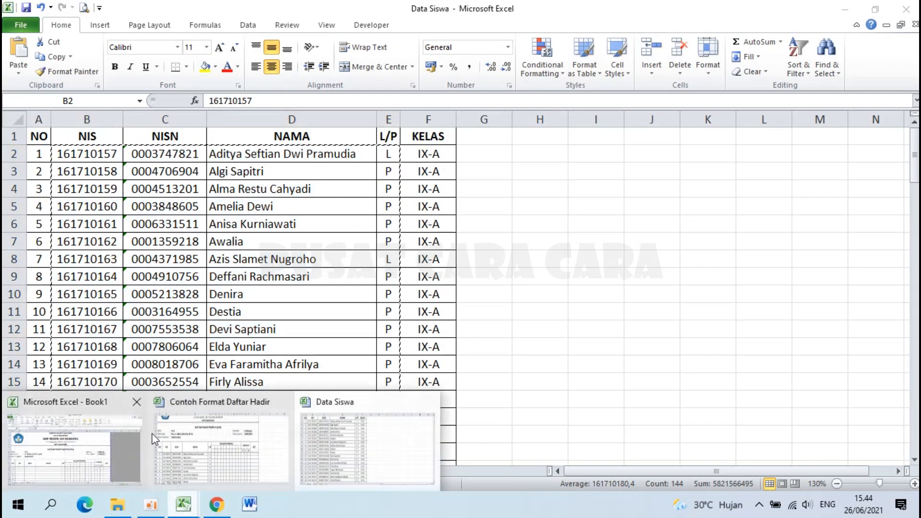
pyautogui.click(232, 433)
pyautogui.hotkey('ctrl', 'v')
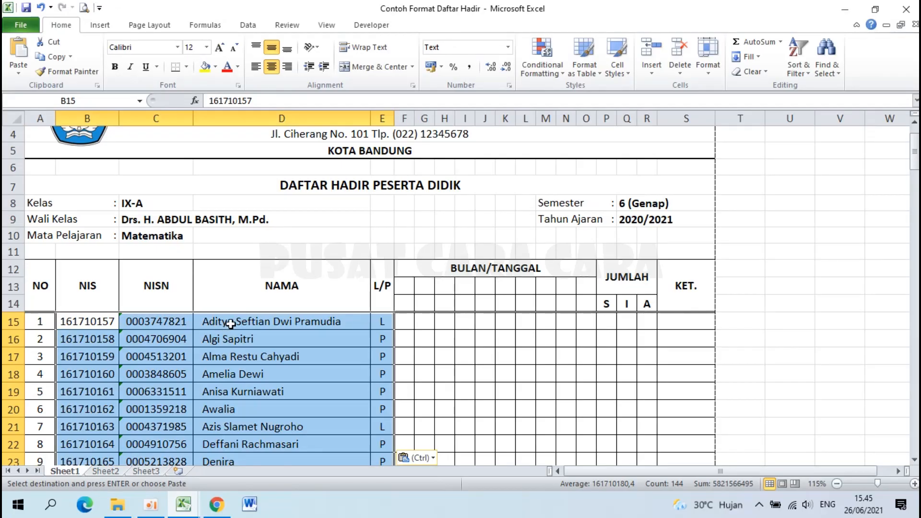
pyautogui.scroll(-1, 280, 294)
pyautogui.scroll(2, 275, 341)
pyautogui.click(275, 341)
pyautogui.scroll(-8, 272, 335)
pyautogui.scroll(-5, 272, 334)
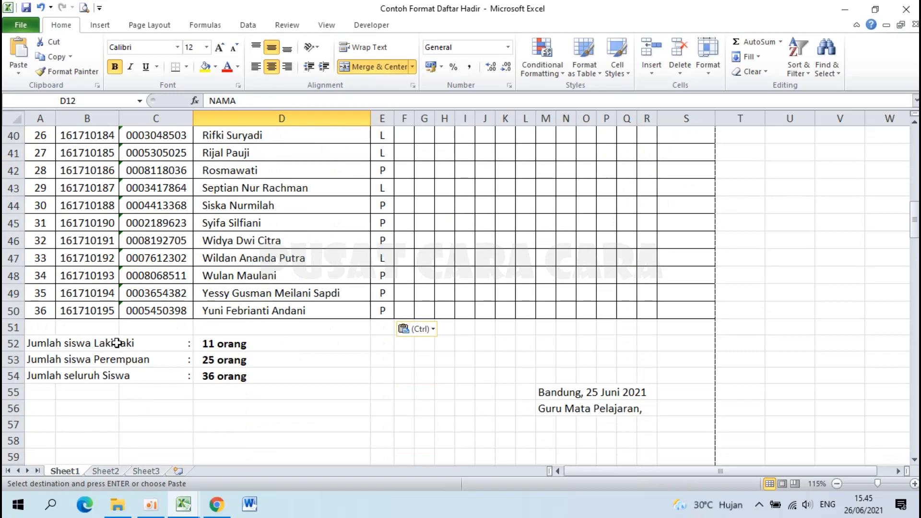
pyautogui.click(214, 343)
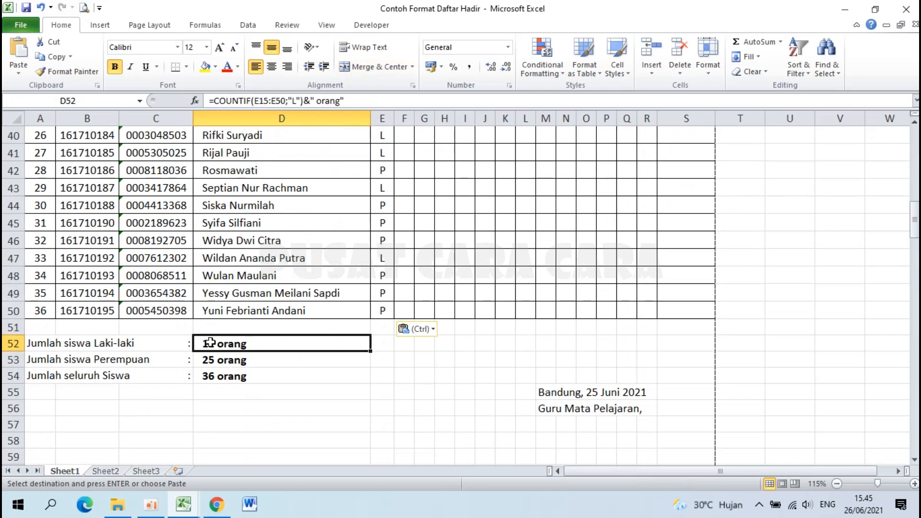
pyautogui.click(208, 363)
pyautogui.click(207, 374)
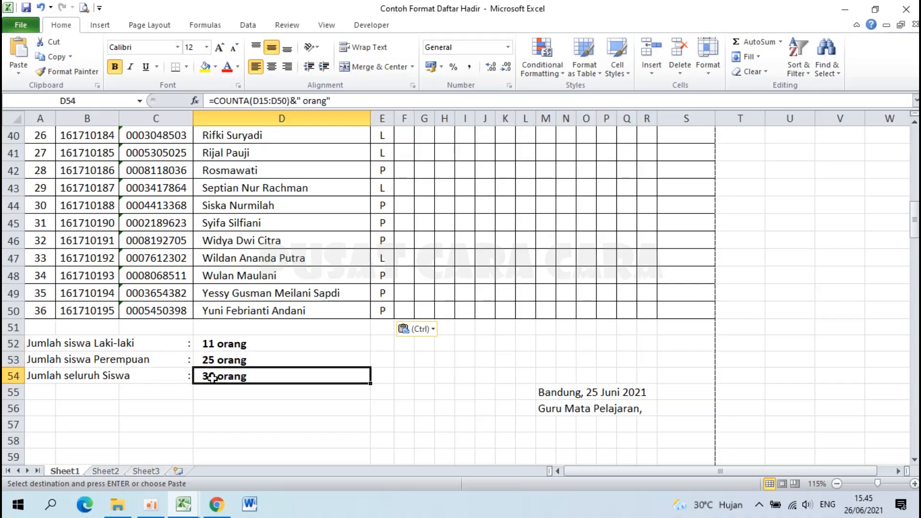
pyautogui.scroll(13, 315, 398)
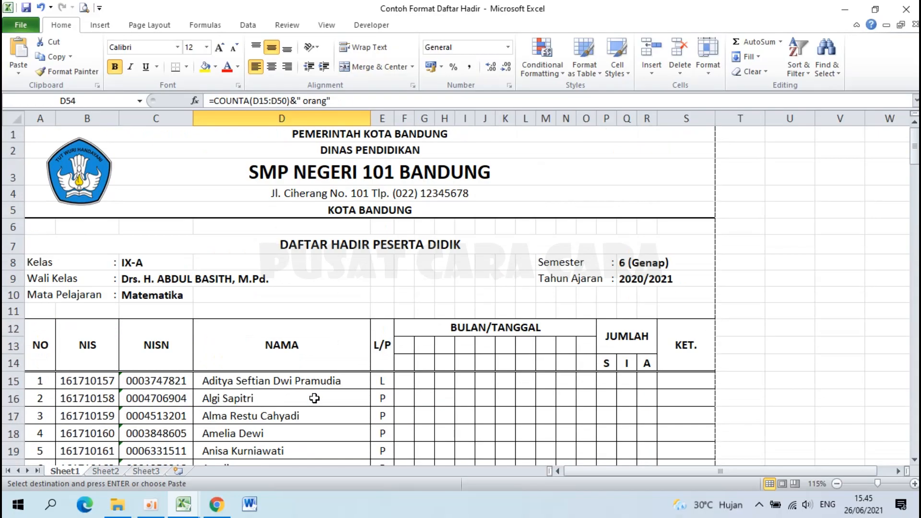
pyautogui.click(85, 8)
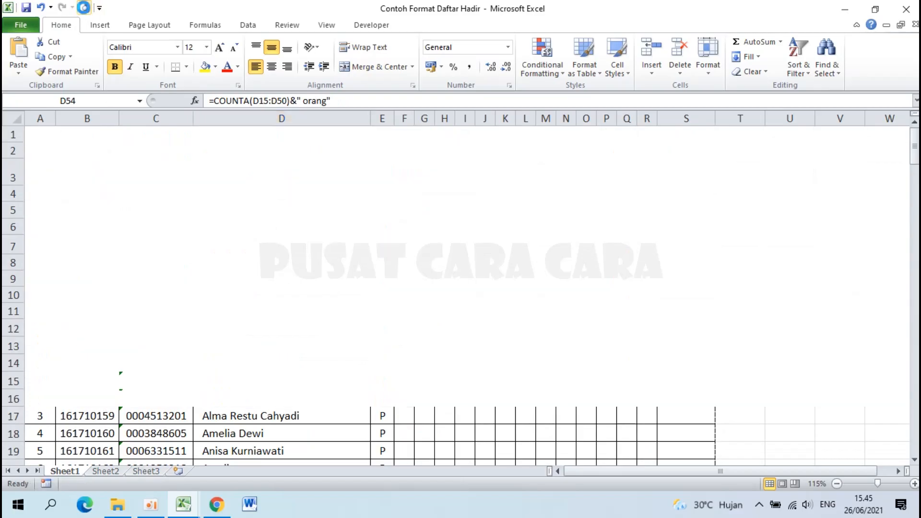
pyautogui.click(509, 220)
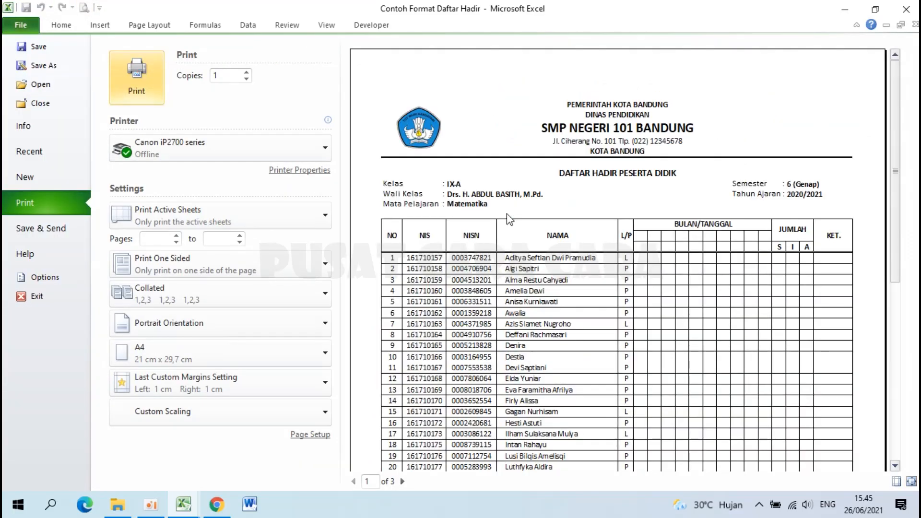
pyautogui.scroll(-6, 509, 219)
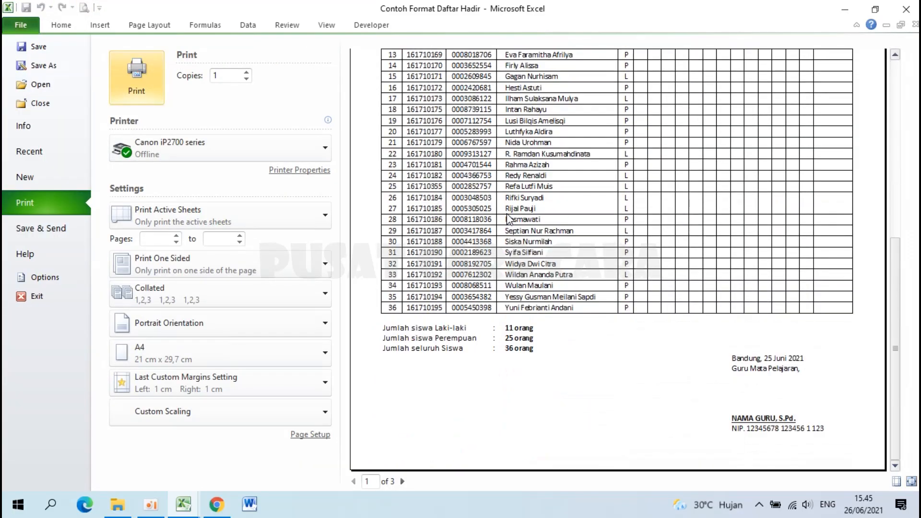
pyautogui.click(508, 217)
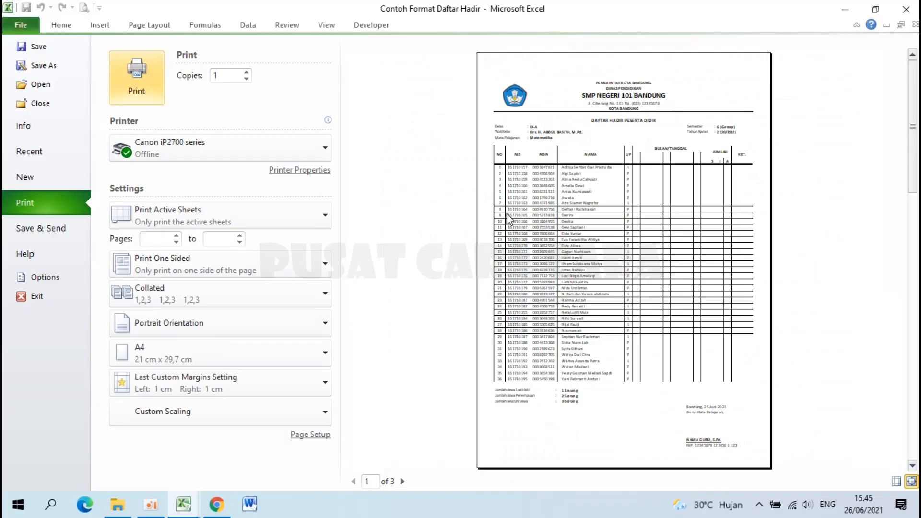
pyautogui.press('Escape')
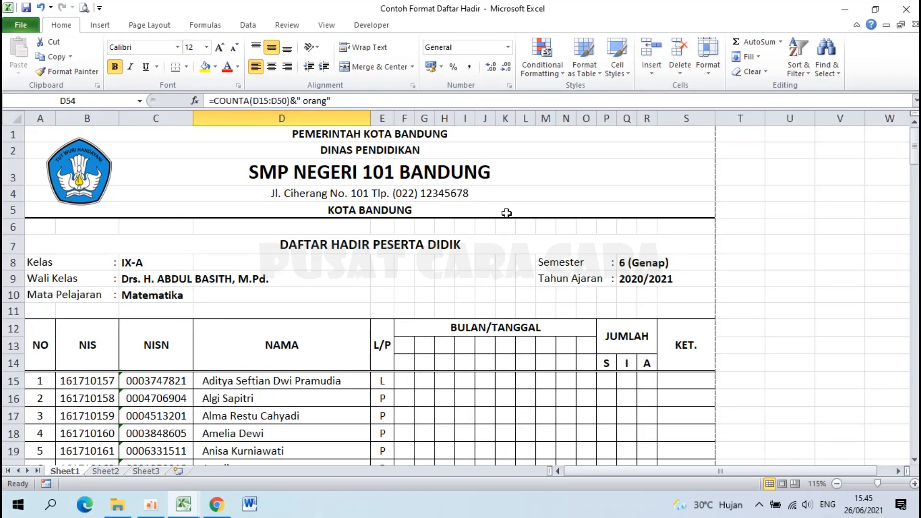